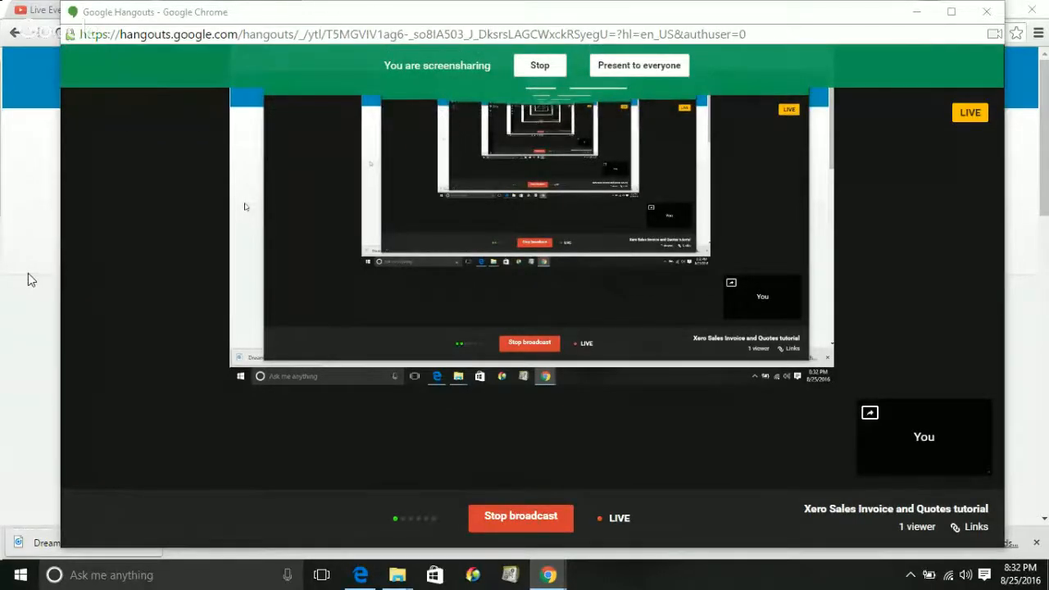
# Present the Hangouts screen share to everyone, then return to the Cornerstone International College Xero dashboard
pyautogui.click(624, 70)
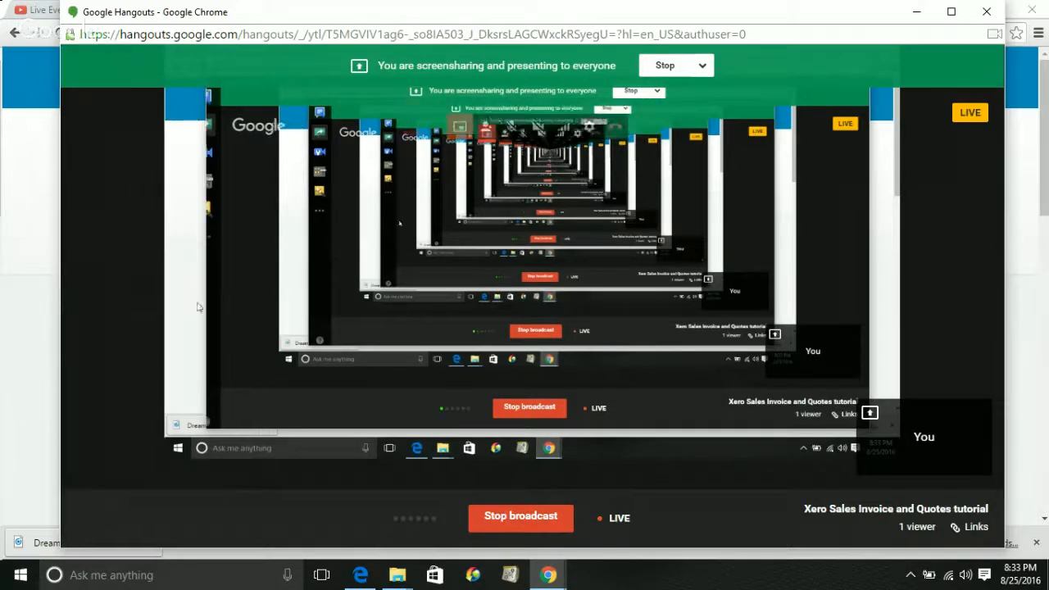
pyautogui.click(5, 424)
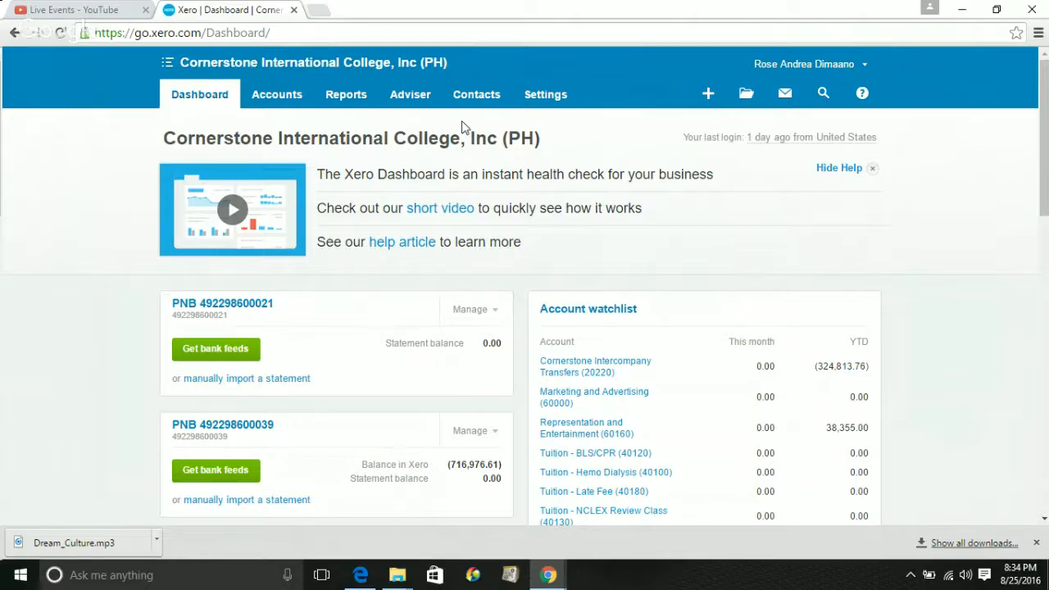
# Go to Accounts > Sales to view the Sales dashboard with its 2 draft invoices
pyautogui.click(263, 104)
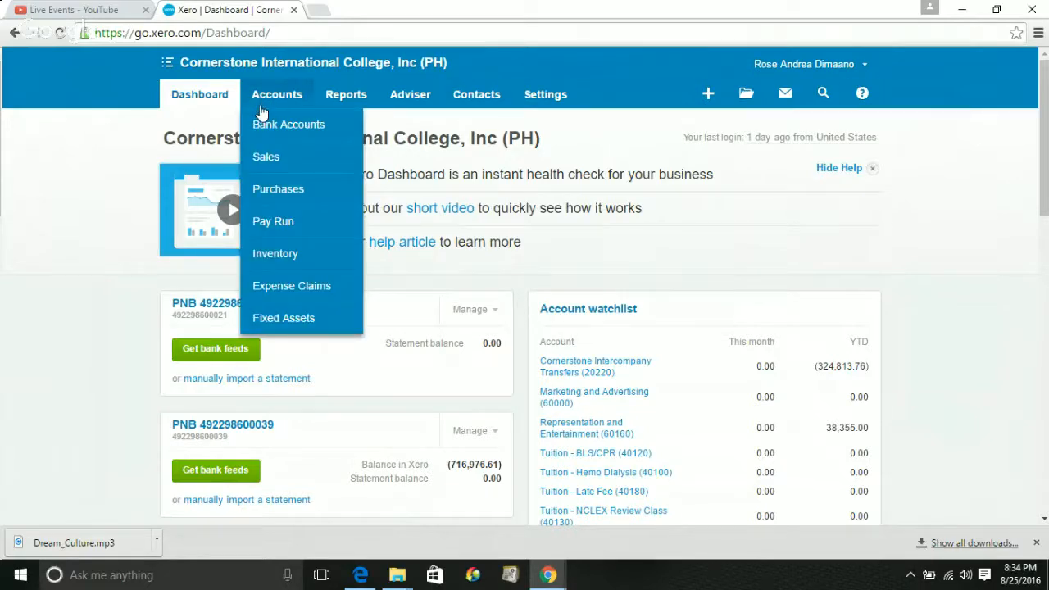
pyautogui.click(267, 158)
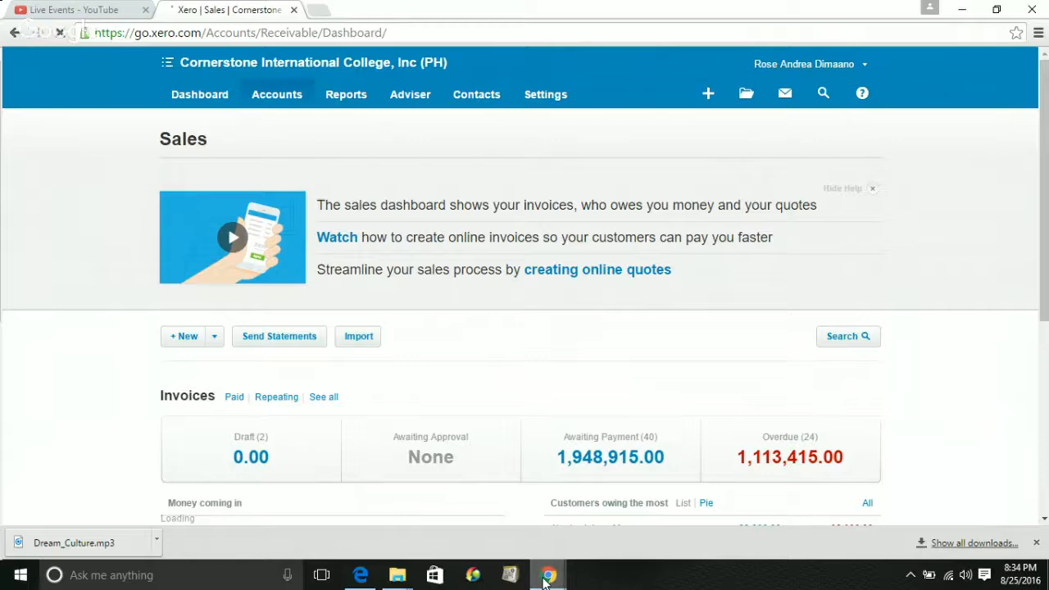
# Open a blank New Invoice form, numbered INV-0067, from '+ New' on the Sales dashboard
pyautogui.moveTo(547, 576)
pyautogui.moveTo(621, 504)
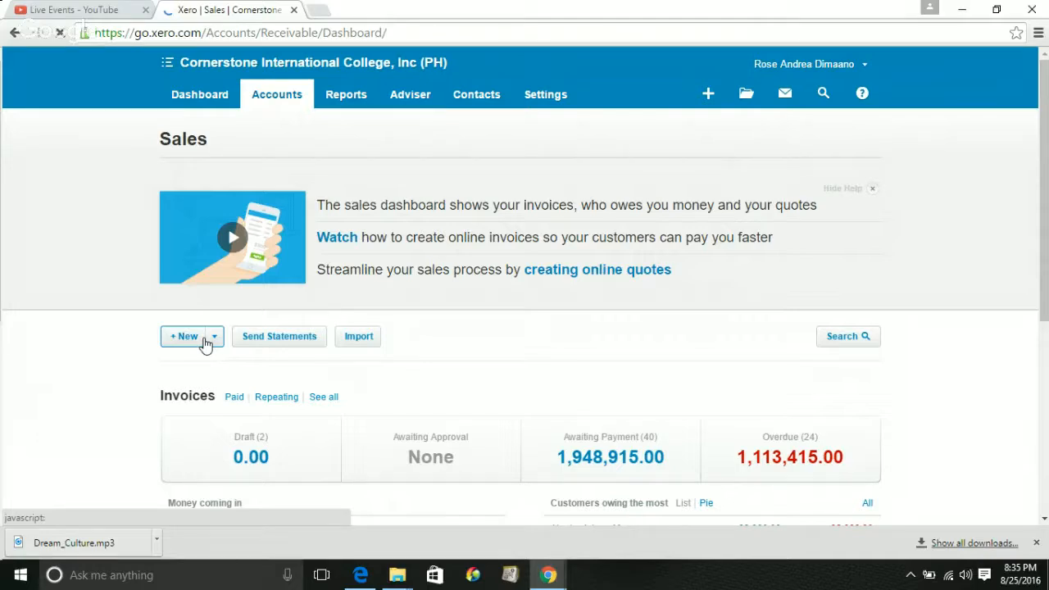
pyautogui.click(205, 344)
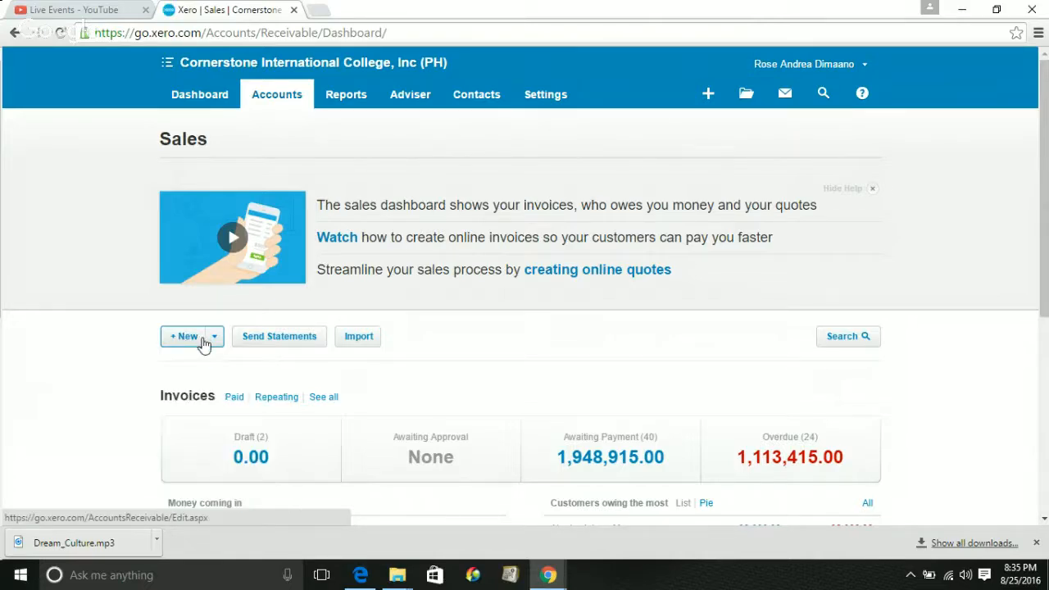
pyautogui.click(190, 337)
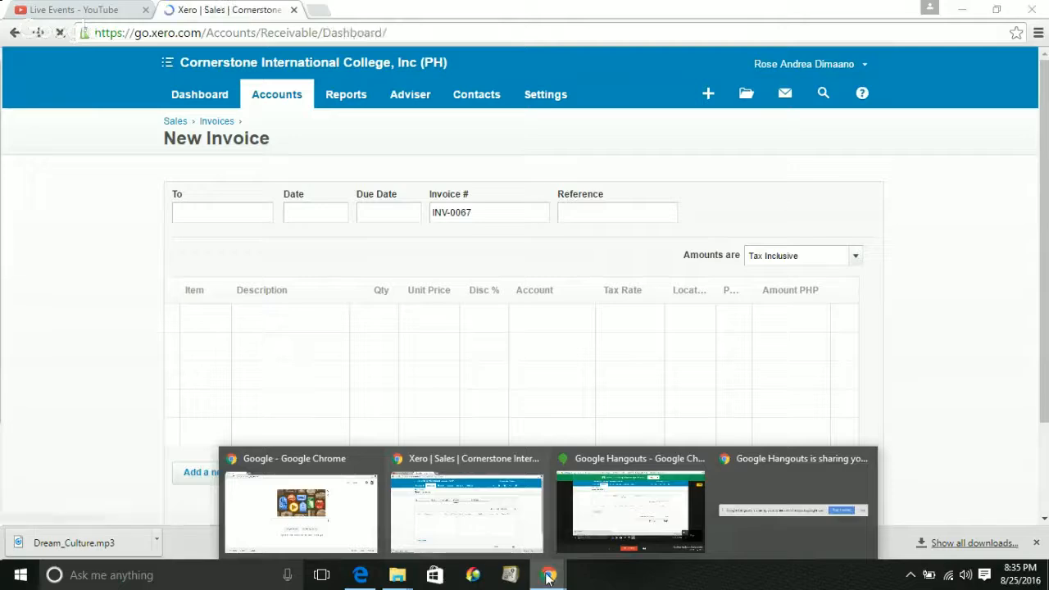
# Check the live Hangouts broadcast, then return to the Xero Sales dashboard
pyautogui.click(604, 529)
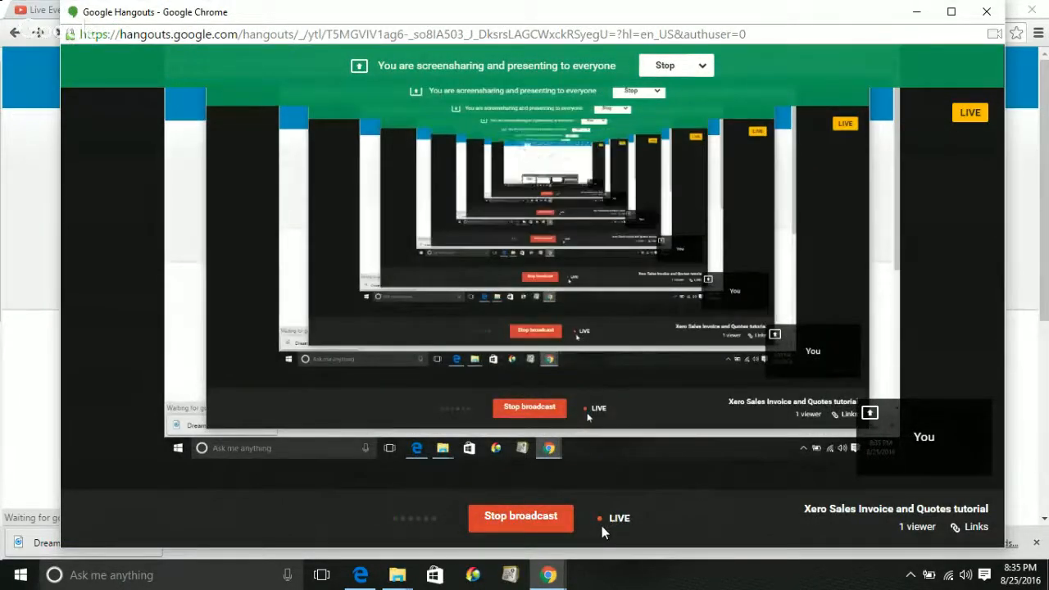
pyautogui.click(2, 331)
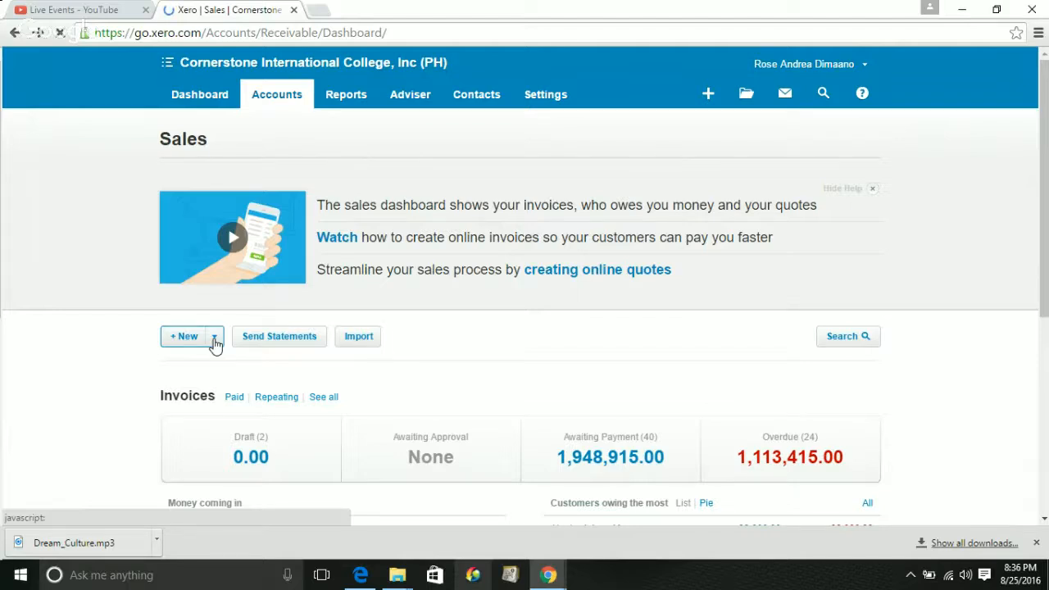
# Choose Quote from the '+ New' dropdown to start blank quote QU-0001
pyautogui.click(214, 342)
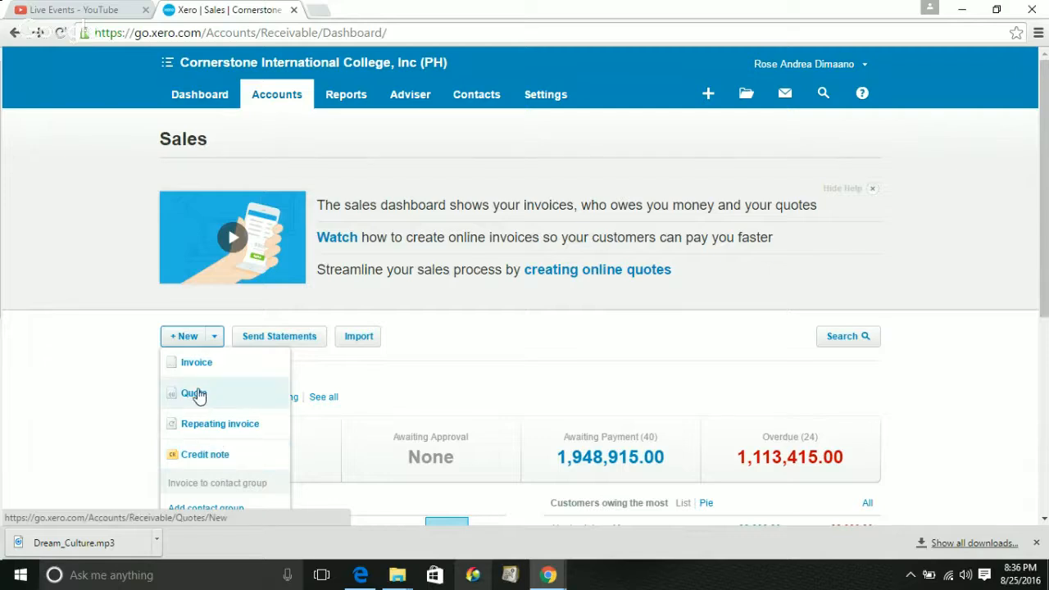
pyautogui.click(197, 395)
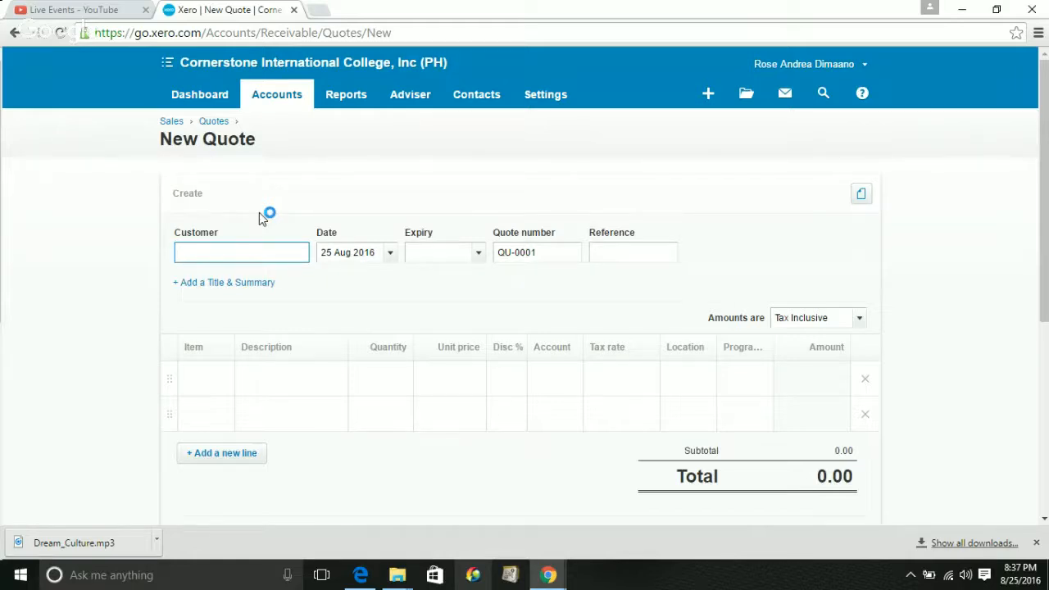
pyautogui.write('s')
pyautogui.press('BackSpace')
pyautogui.click(443, 259)
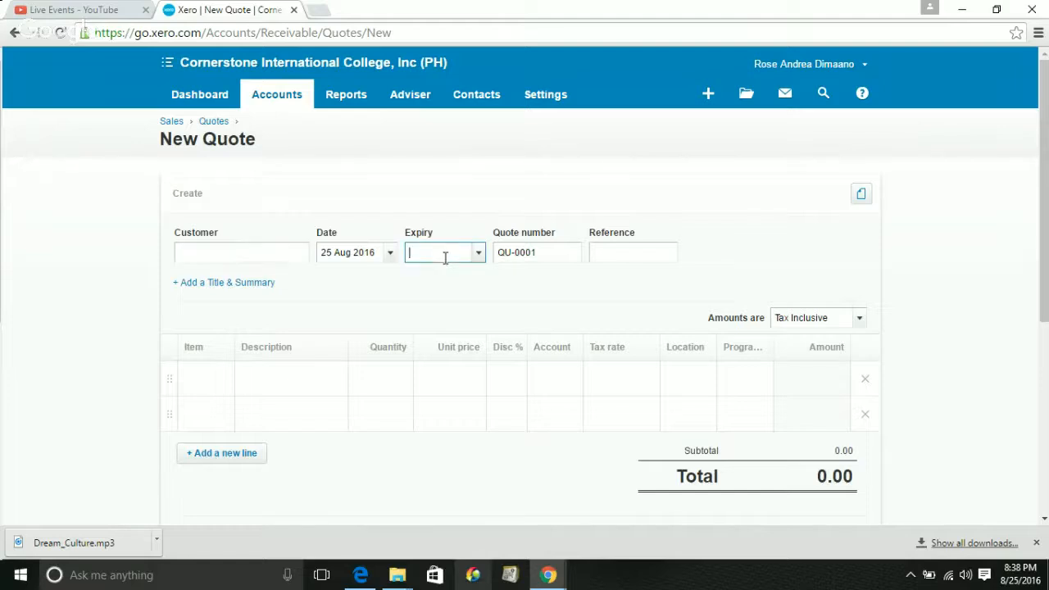
pyautogui.click(546, 252)
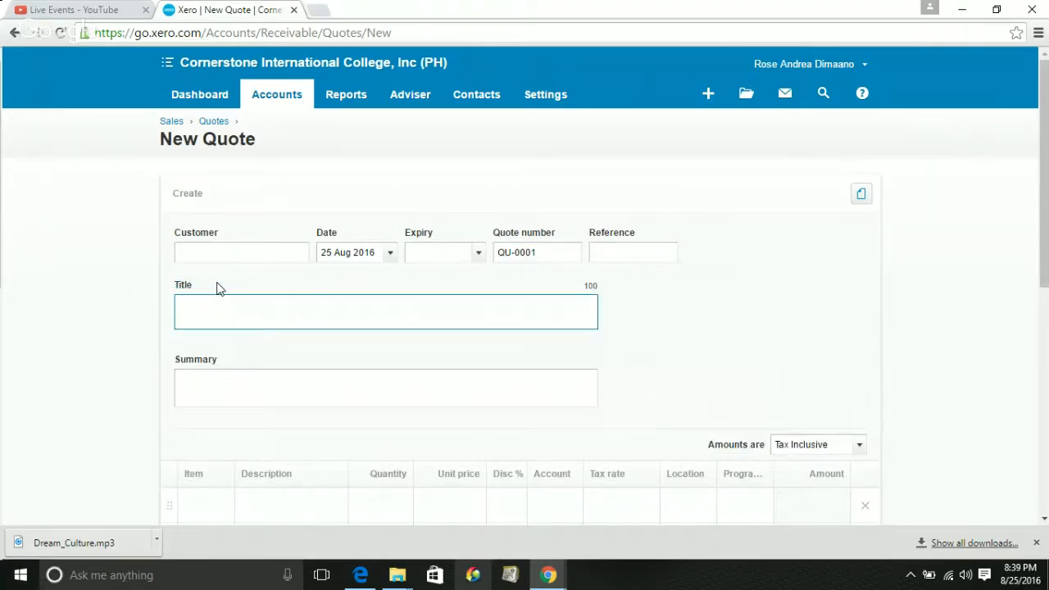
pyautogui.write('B')
pyautogui.press('BackSpace')
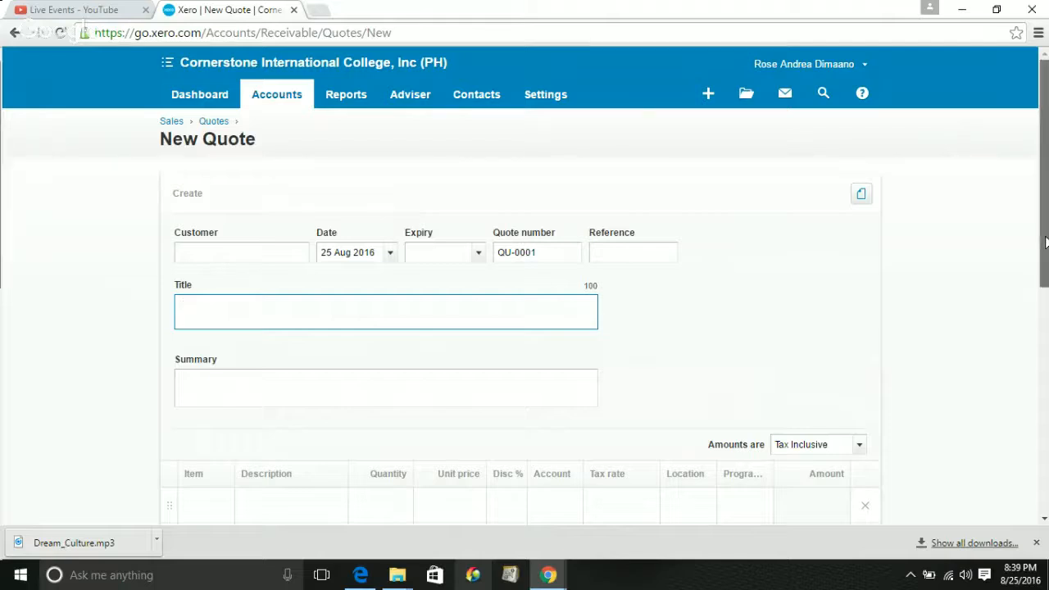
pyautogui.moveTo(1045, 242); pyautogui.dragTo(990, 205)
pyautogui.moveTo(990, 209); pyautogui.dragTo(1002, 178)
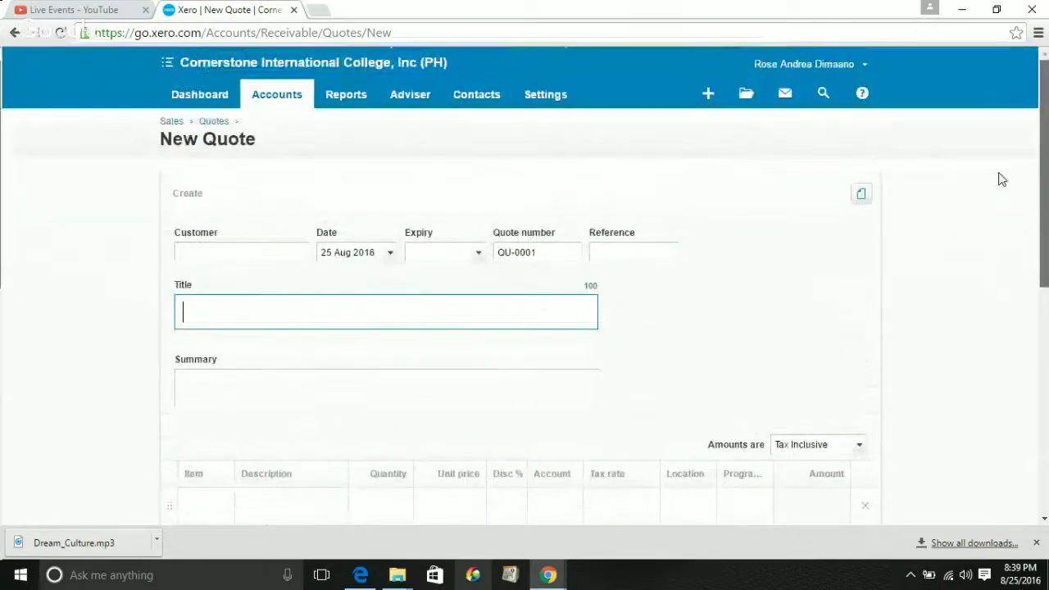
pyautogui.click(264, 106)
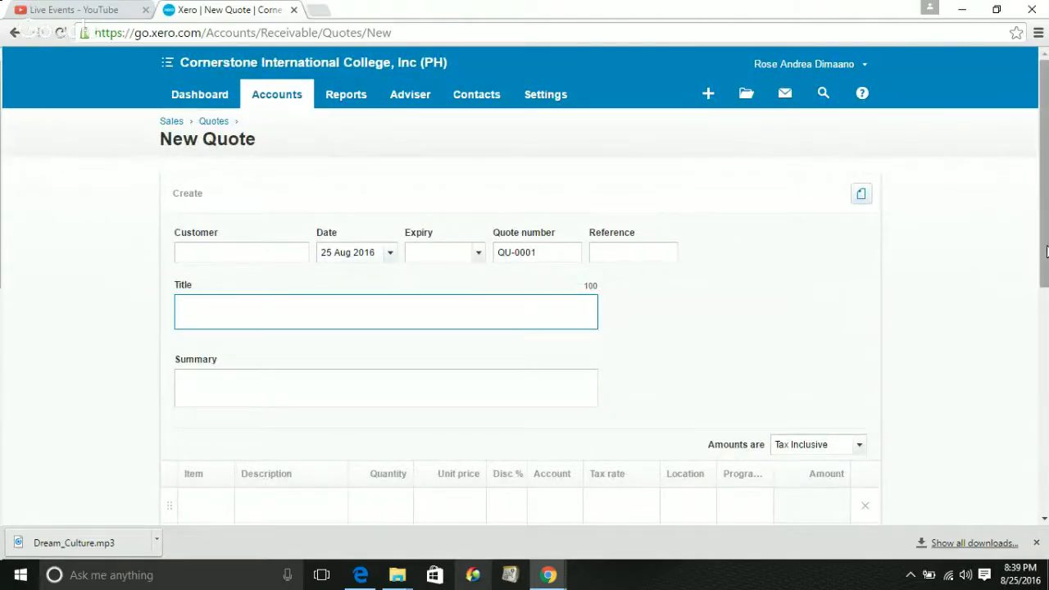
pyautogui.moveTo(1045, 251)
pyautogui.mouseDown()
pyautogui.moveTo(1046, 463)
pyautogui.moveTo(1046, 250)
pyautogui.mouseUp()
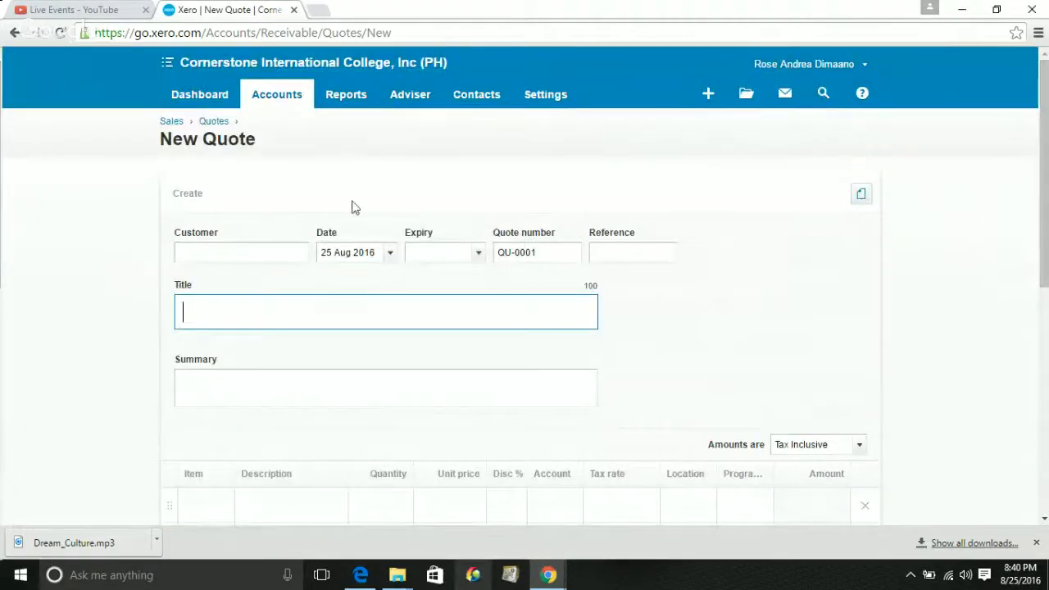
# Leave the quote and open the Sales dashboard via Accounts > Sales
pyautogui.click(282, 100)
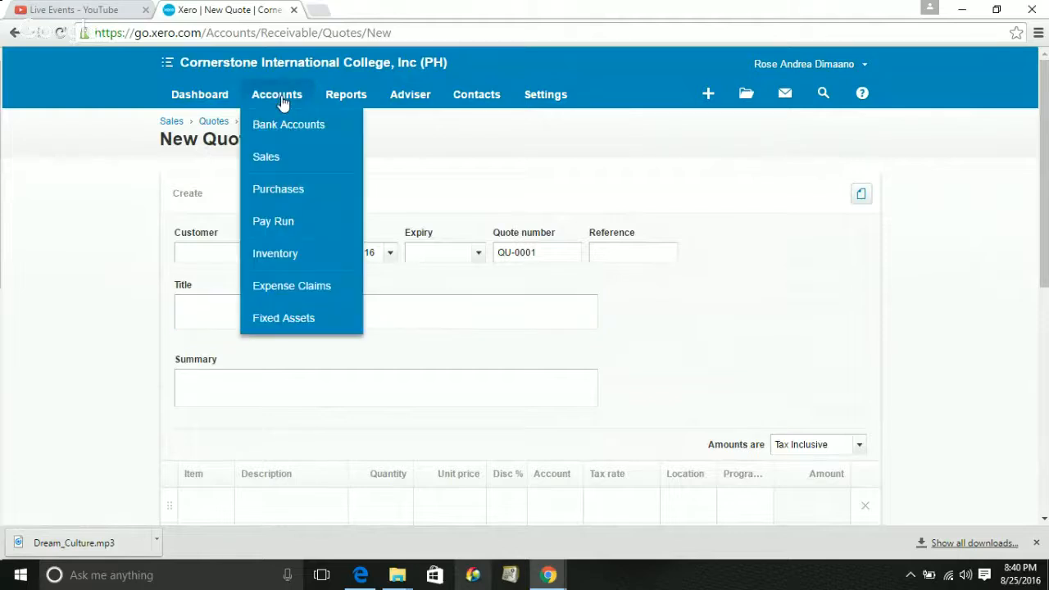
pyautogui.click(280, 160)
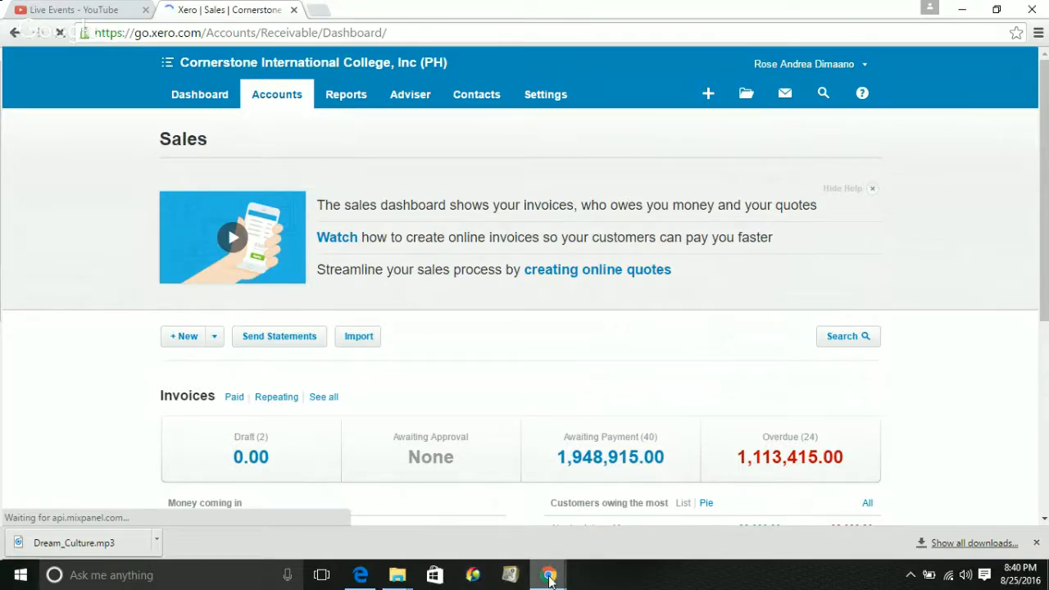
pyautogui.moveTo(551, 577)
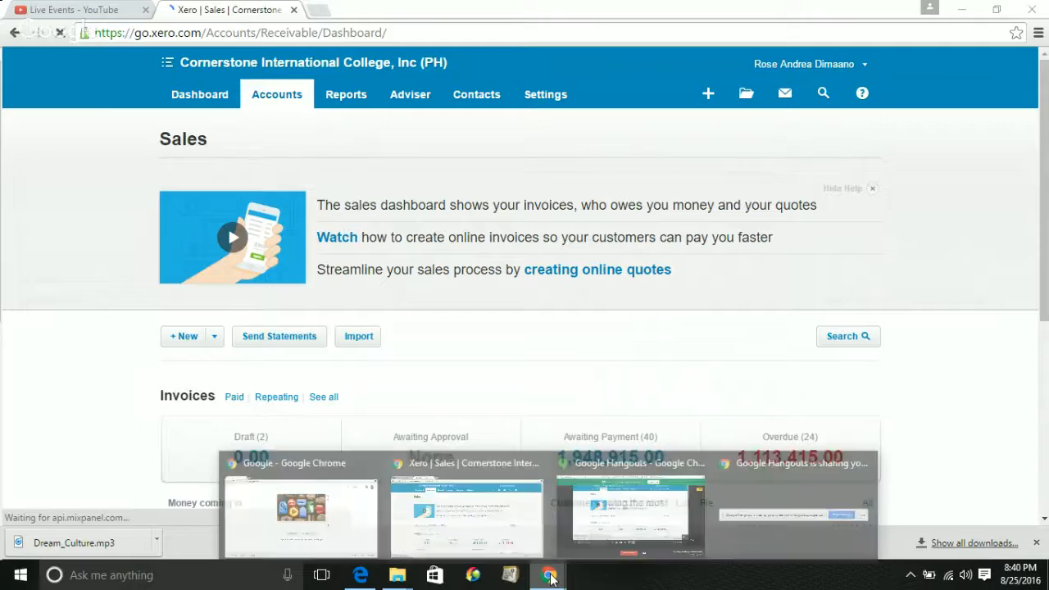
pyautogui.moveTo(574, 544)
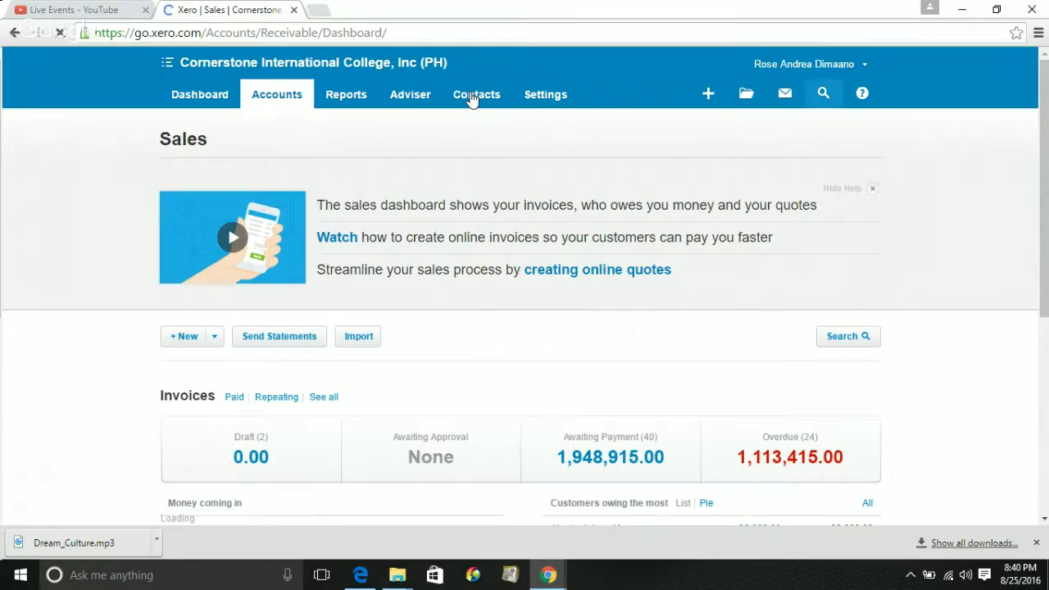
# Open Contacts > All Contacts and open the first customer, who has overdue invoice INV-0061
pyautogui.click(472, 98)
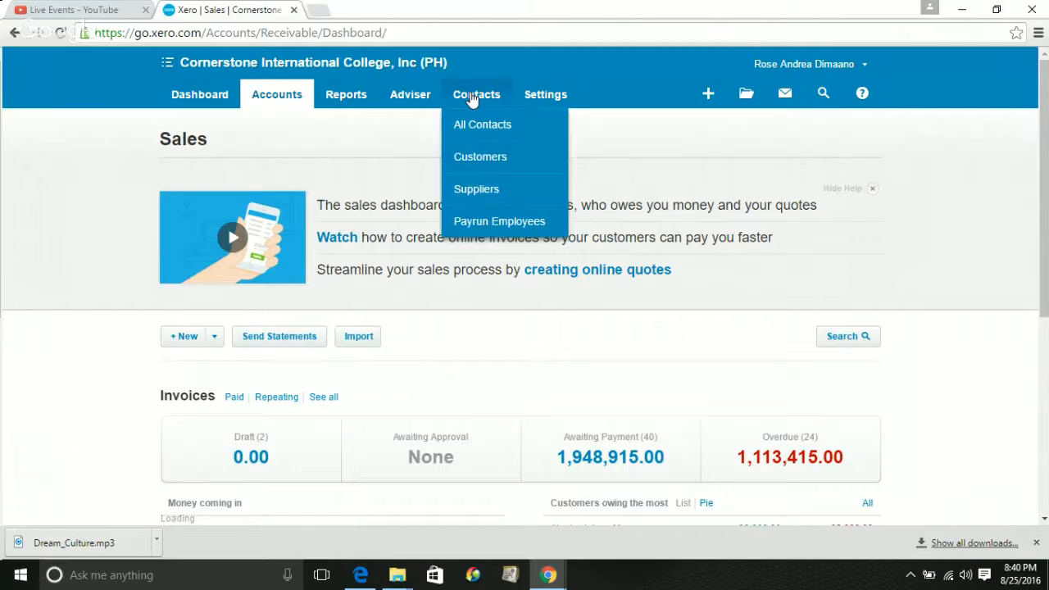
pyautogui.click(481, 127)
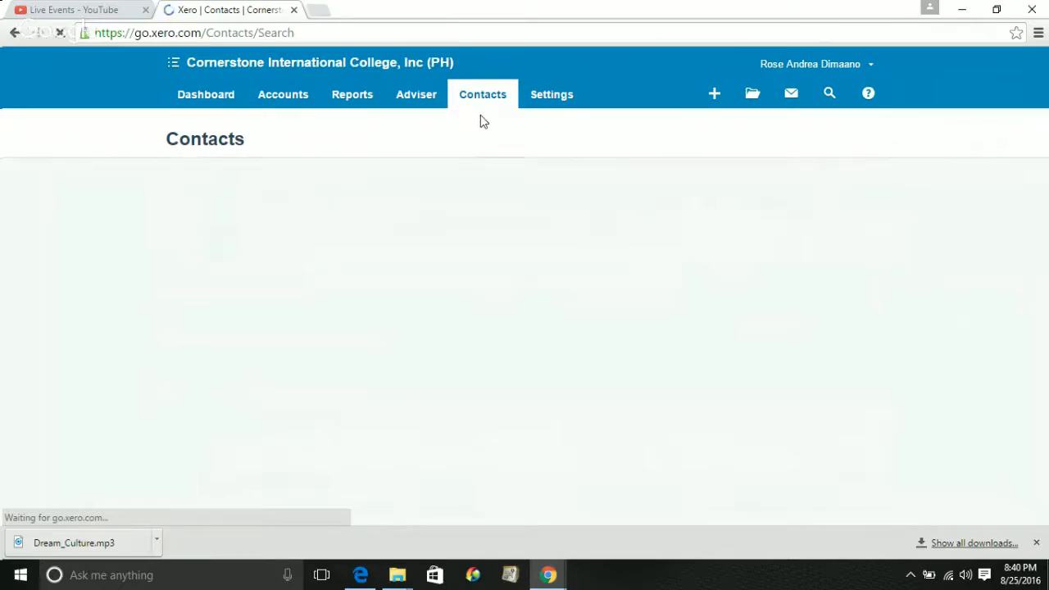
pyautogui.click(827, 93)
pyautogui.click(827, 94)
pyautogui.click(828, 96)
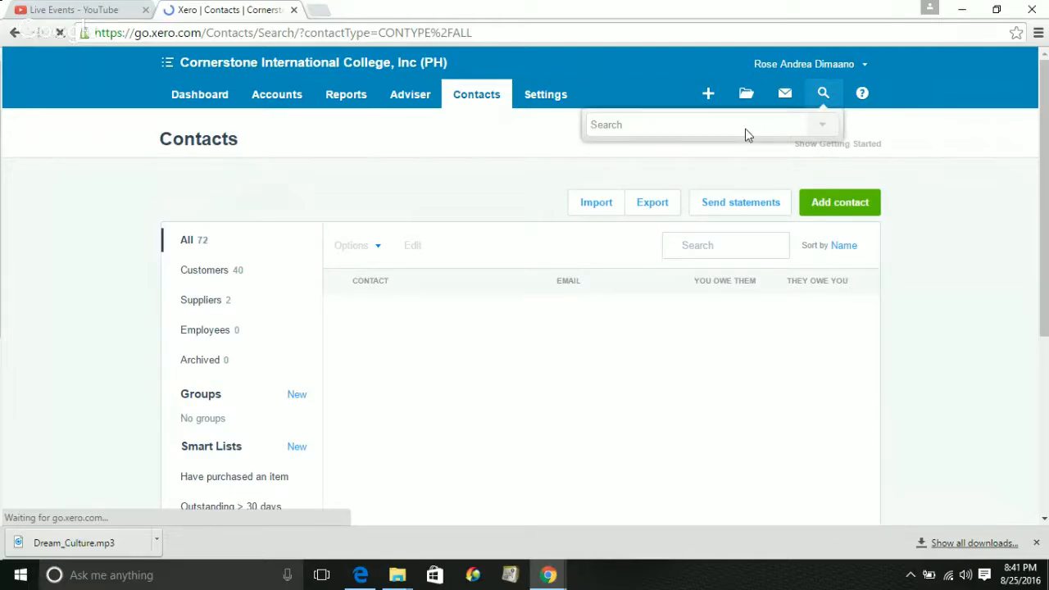
pyautogui.click(660, 128)
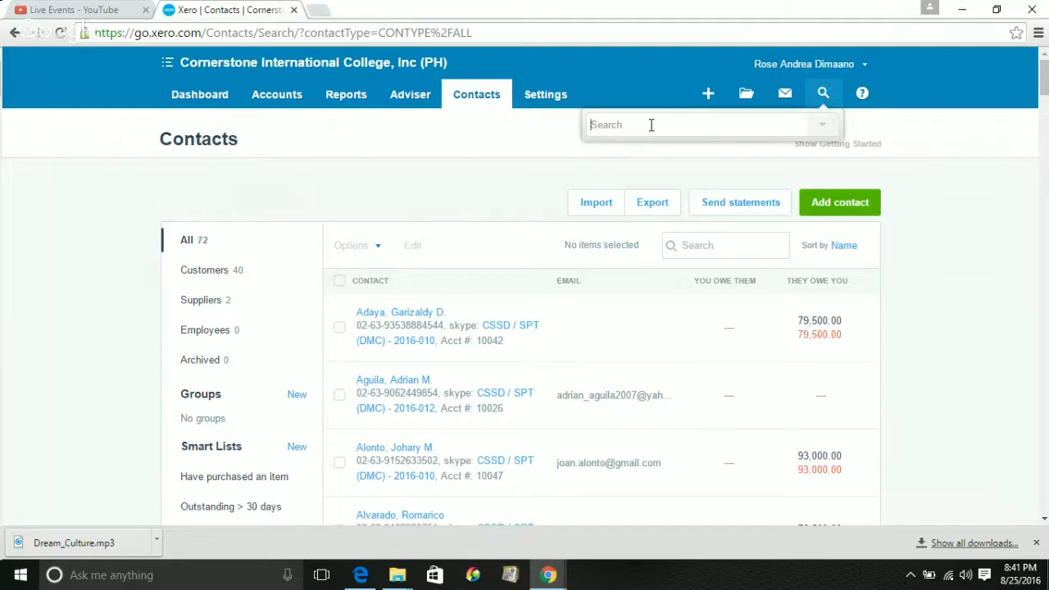
pyautogui.click(390, 318)
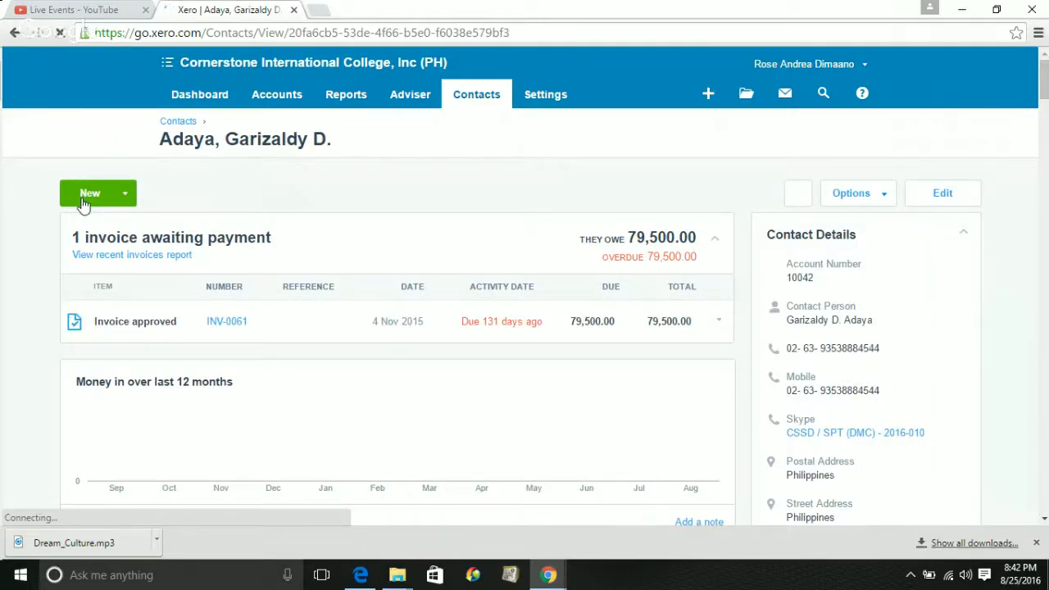
# Open the New dropdown on the customer's contact page
pyautogui.click(123, 202)
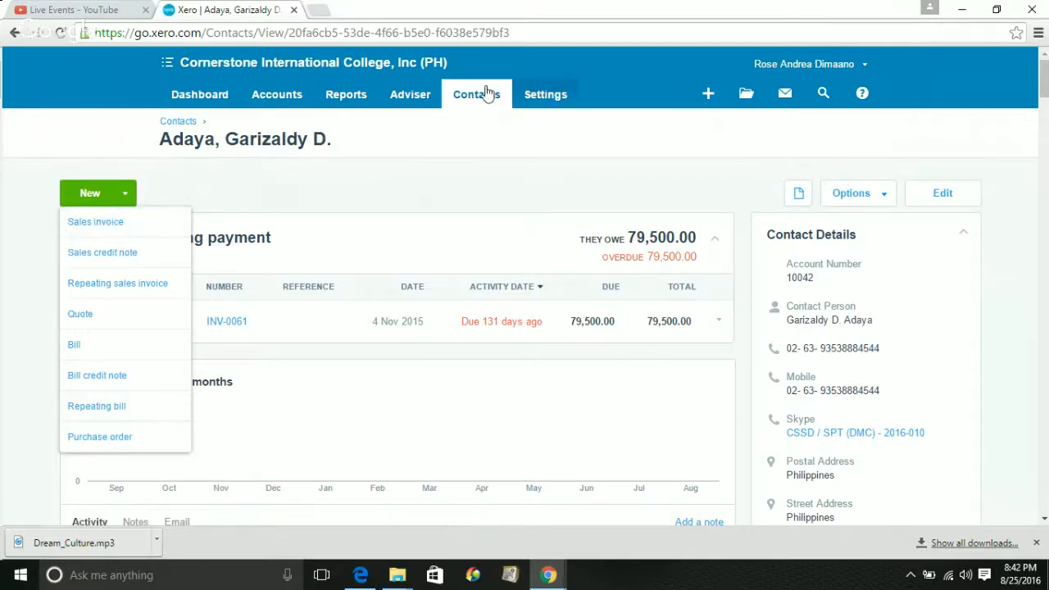
# Choose Sales invoice to open INV-0067 for the contact, dated 25 Aug 2016, due 30 Sep 2016
pyautogui.click(70, 223)
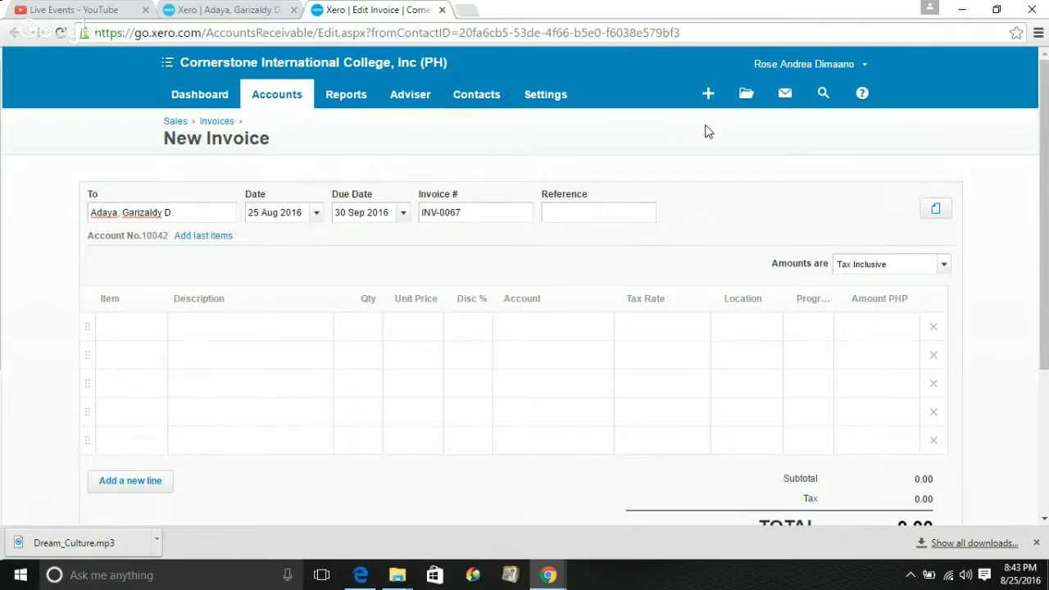
# Switch to the organisation Dashboard, scroll through it, then return to the contact's browser tab
pyautogui.click(188, 96)
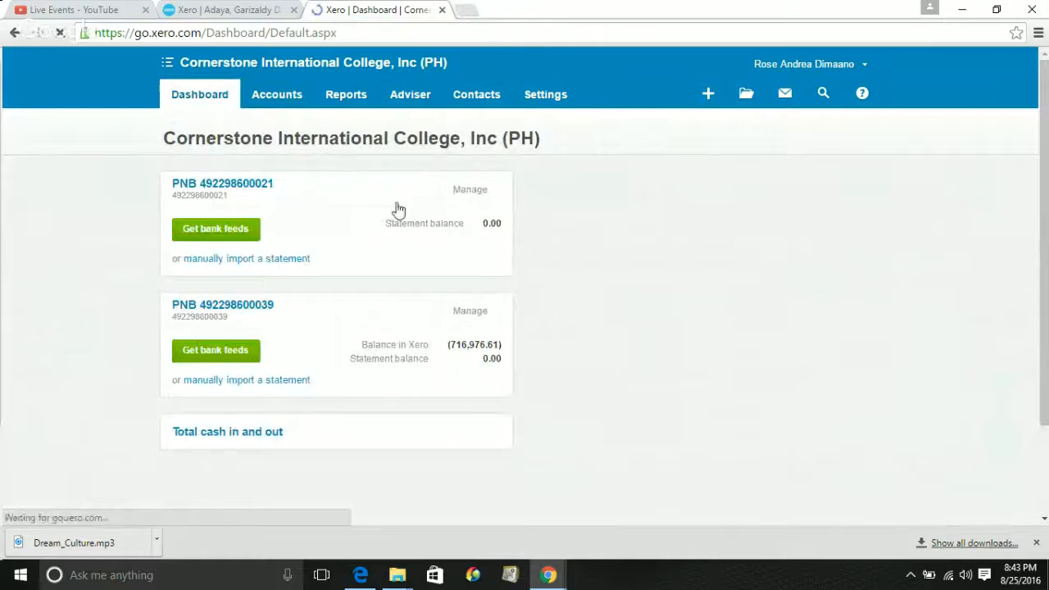
pyautogui.scroll(-1, 471, 297)
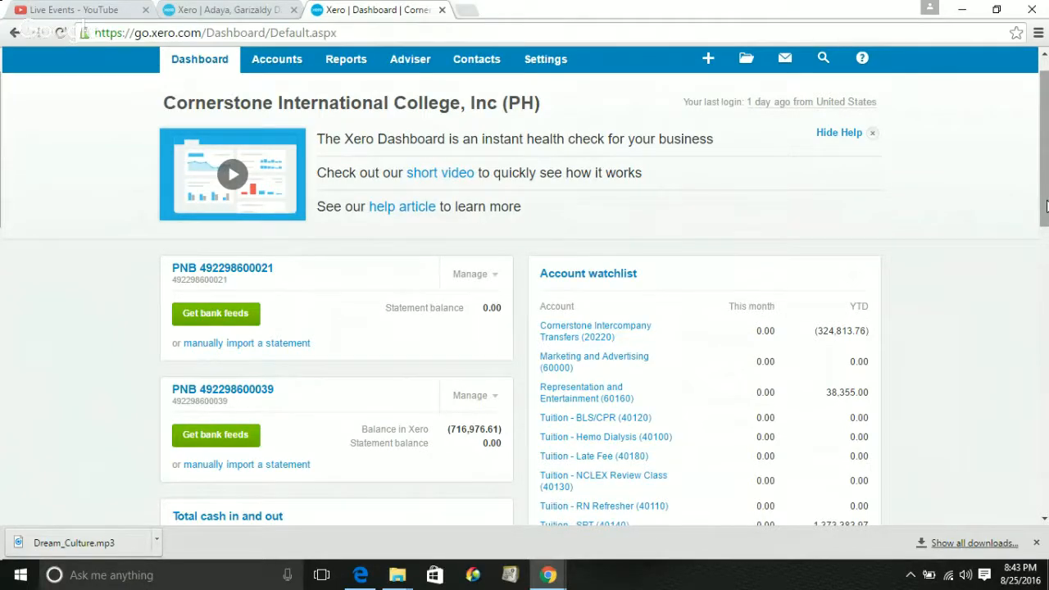
pyautogui.moveTo(1045, 205); pyautogui.dragTo(1046, 302)
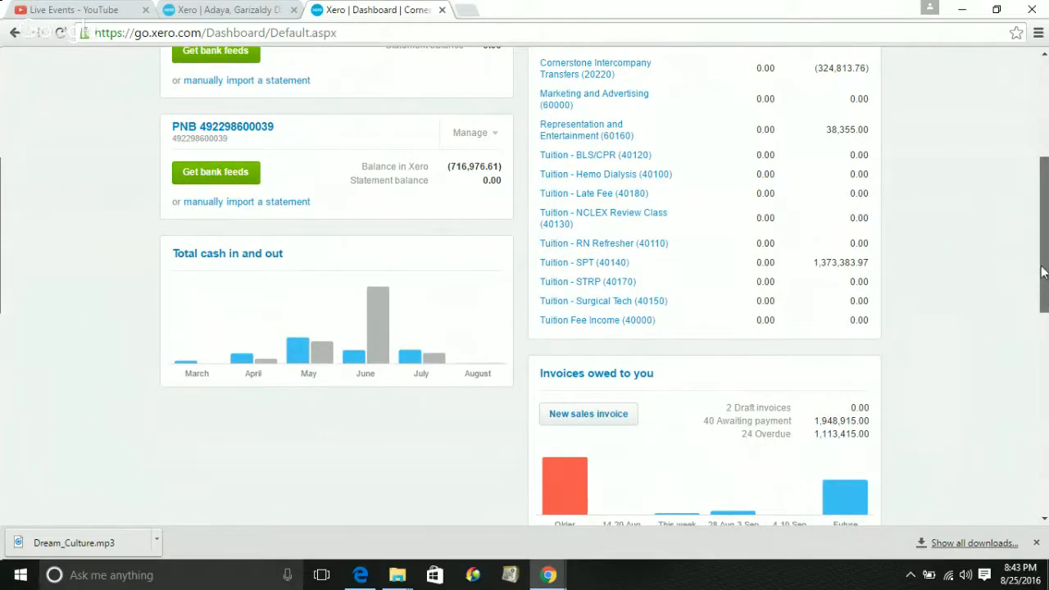
pyautogui.scroll(-1, 571, 396)
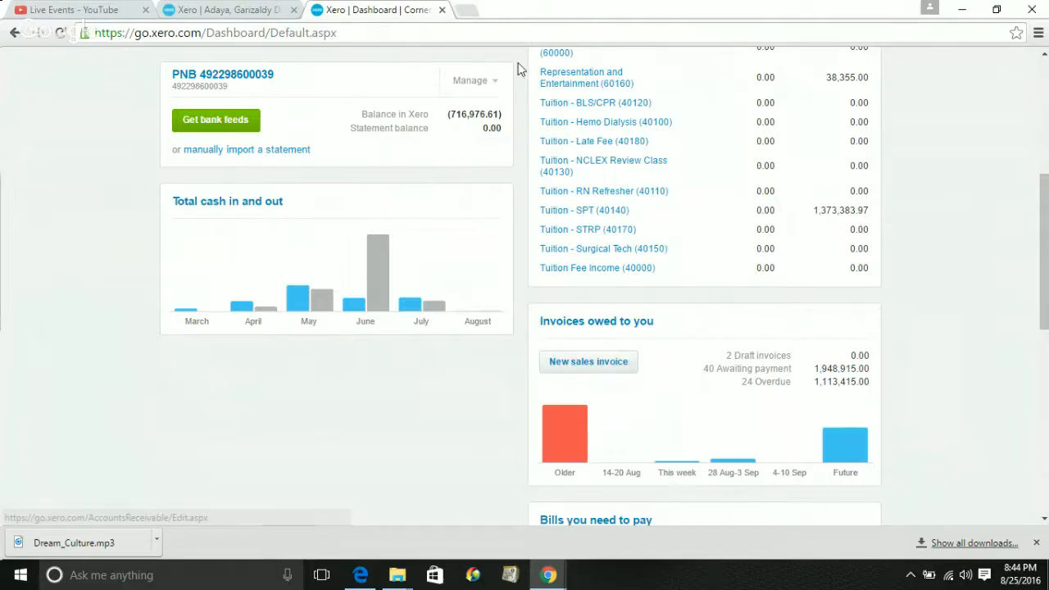
pyautogui.click(192, 12)
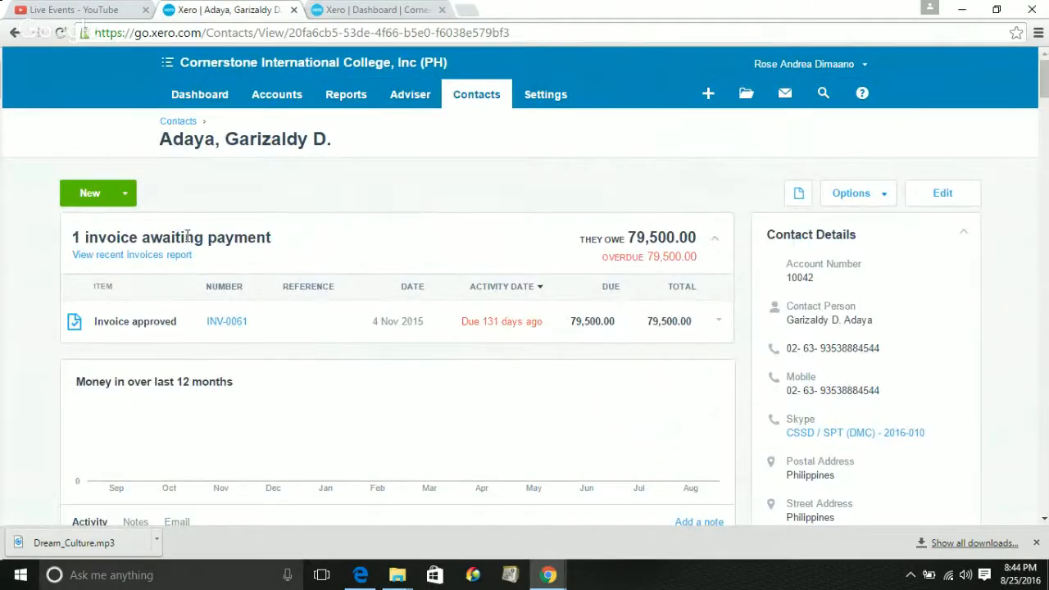
# Create new sales invoice INV-0067 for the contact, then close the leftover Dashboard browser tab
pyautogui.click(550, 583)
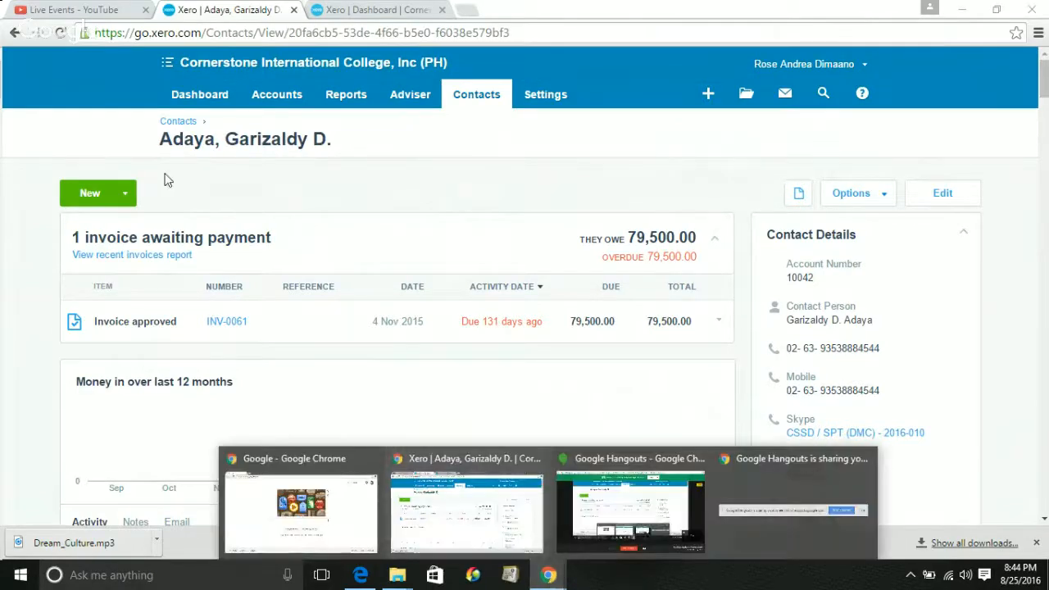
pyautogui.click(90, 192)
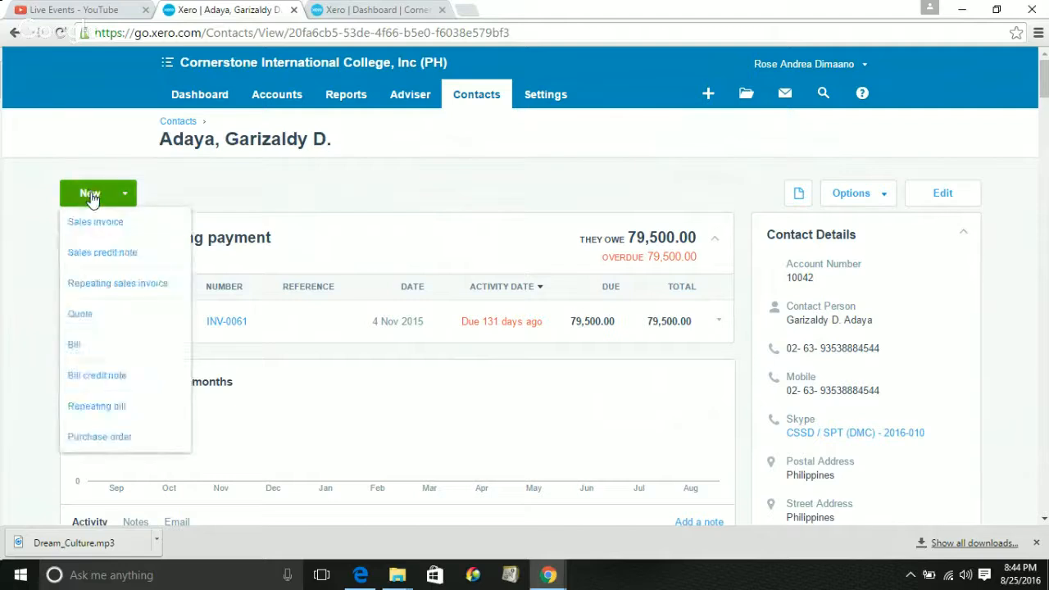
pyautogui.click(92, 223)
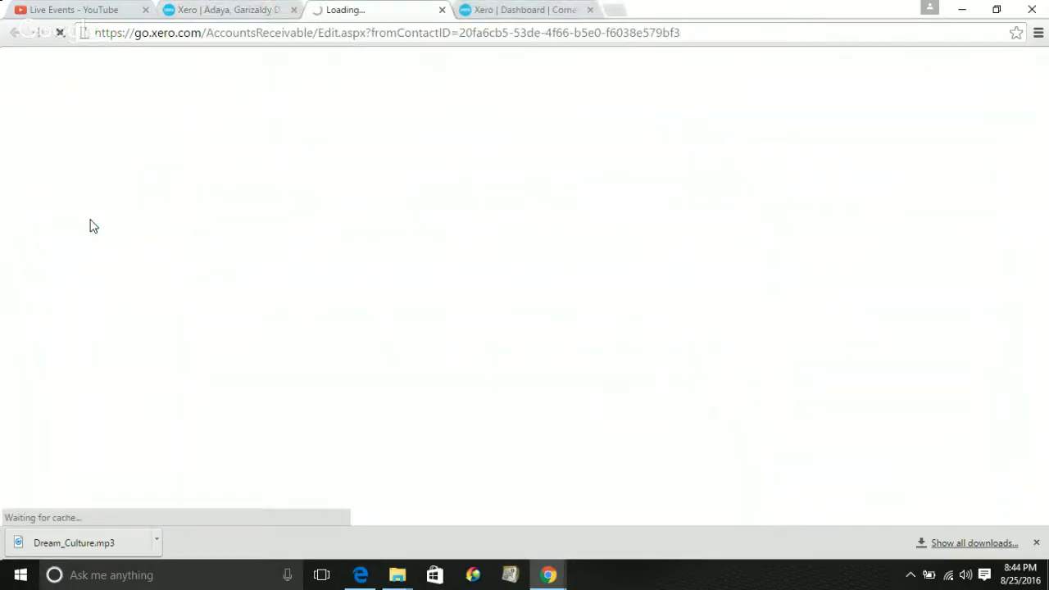
pyautogui.click(533, 11)
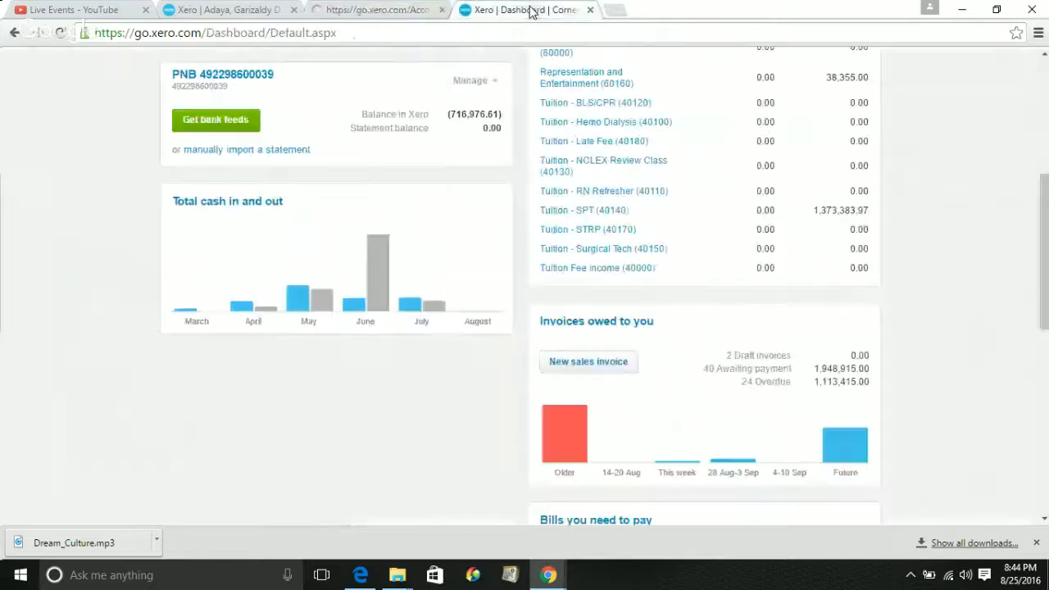
pyautogui.click(589, 10)
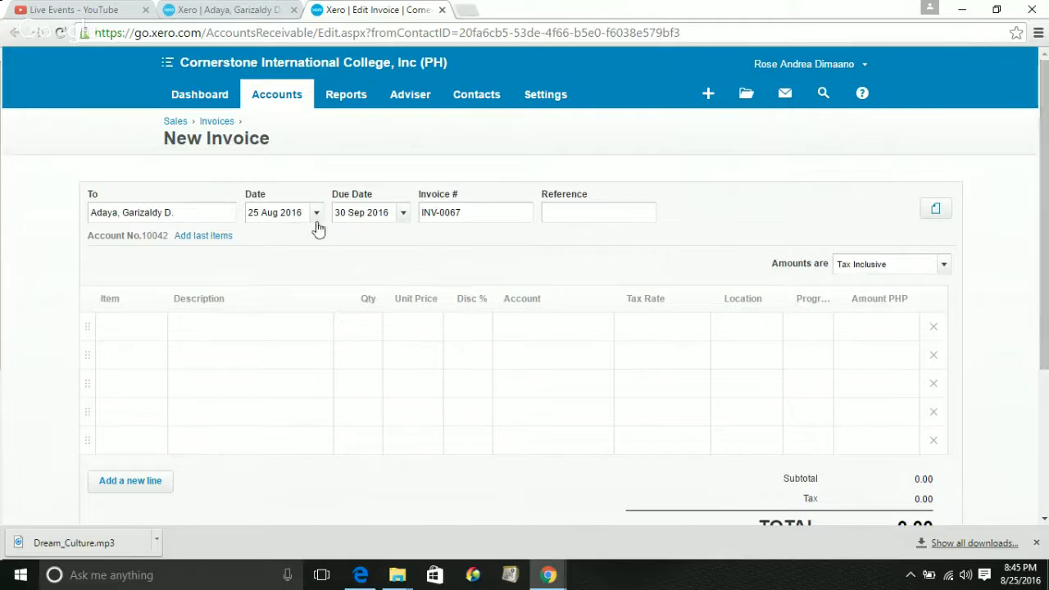
# Keep the invoice date at 25 Aug 2016 and set the due date to +30 days (24 Sep 2016)
pyautogui.tripleClick(283, 213)
pyautogui.click(284, 214)
pyautogui.tripleClick(283, 214)
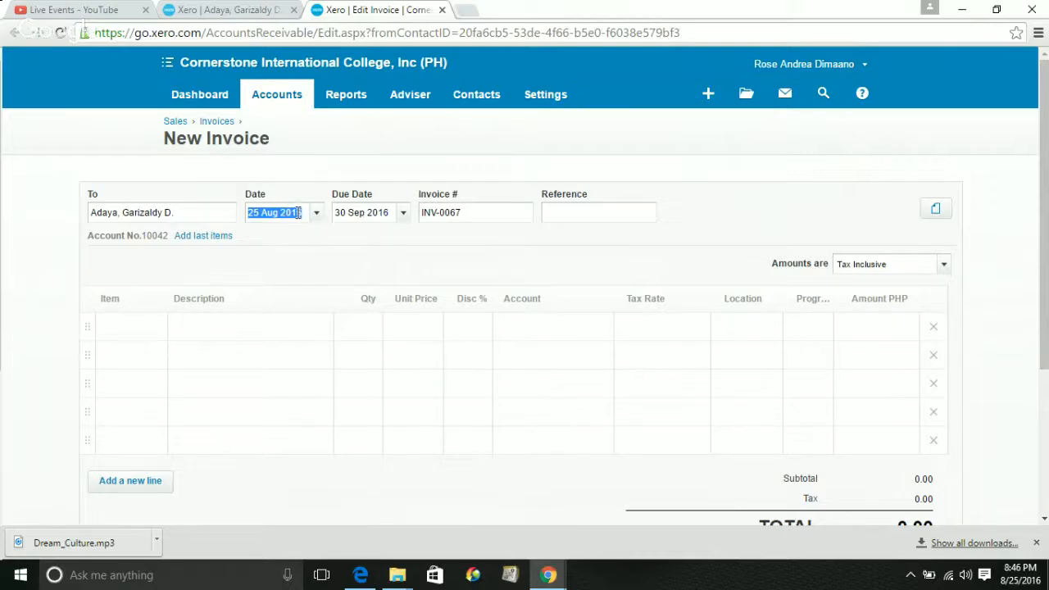
pyautogui.click(349, 216)
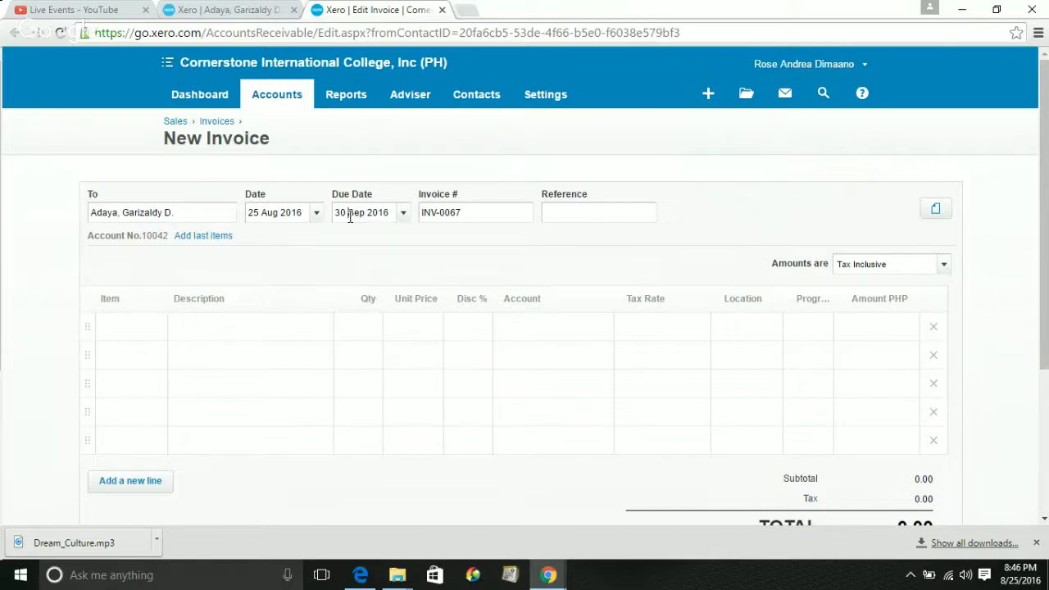
pyautogui.tripleClick(350, 216)
pyautogui.write('+30')
pyautogui.press('Tab')
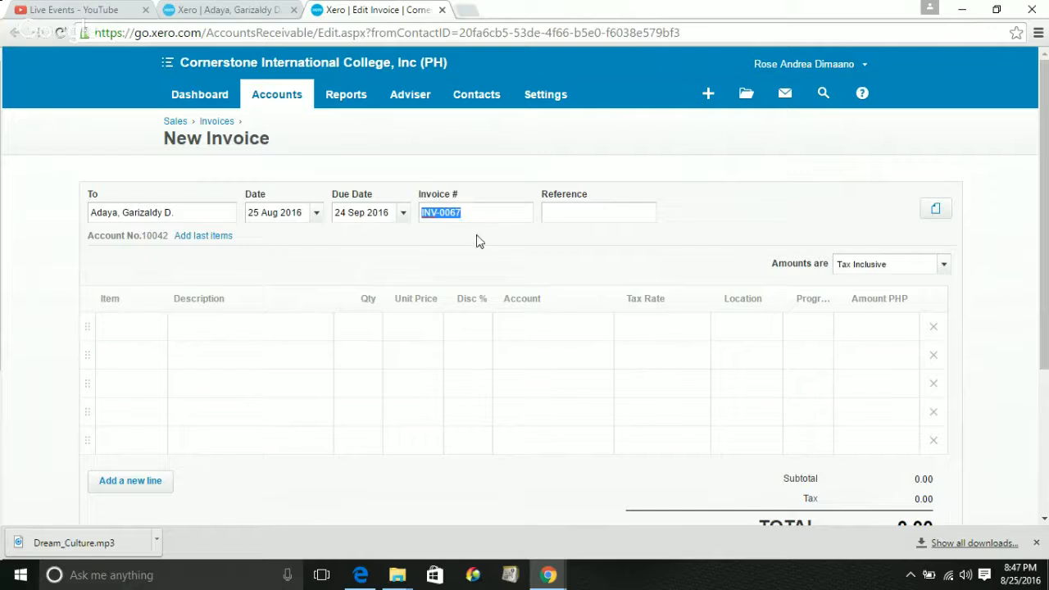
# Leave the invoice number as is, focus the Reference field, then go back to the contact's page
pyautogui.click(449, 238)
pyautogui.click(481, 211)
pyautogui.doubleClick(481, 212)
pyautogui.click(481, 211)
pyautogui.click(561, 216)
pyautogui.click(220, 8)
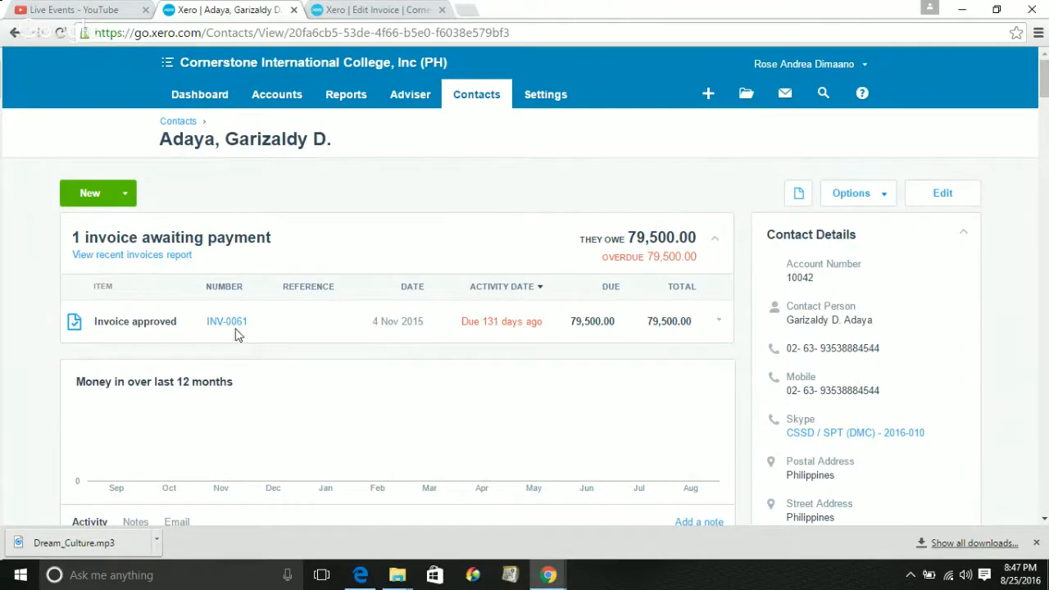
# Open the contact's existing approved invoice INV-0061 from the contact's page
pyautogui.click(360, 7)
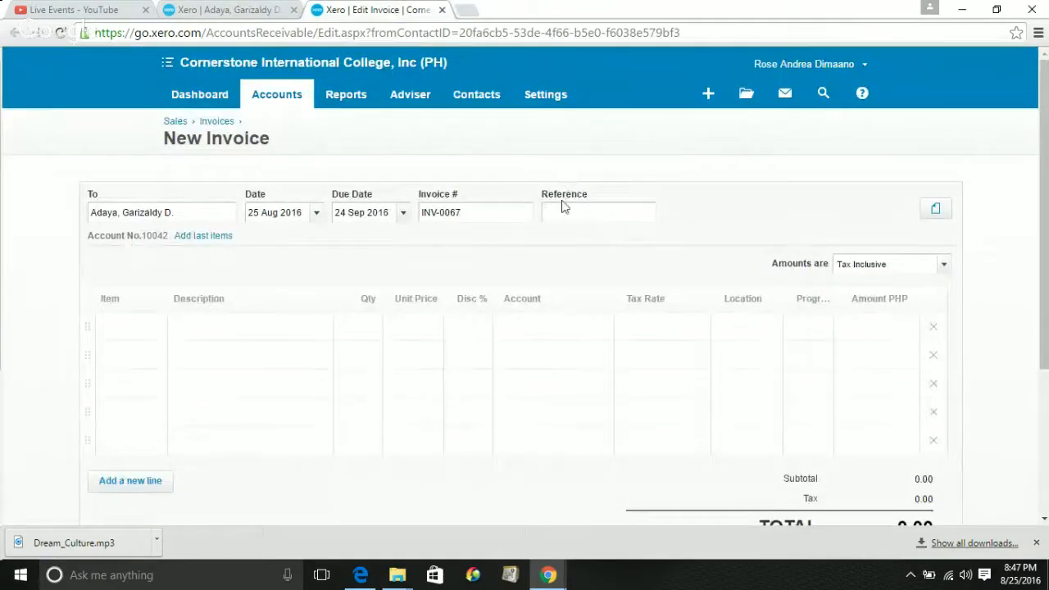
pyautogui.click(571, 218)
pyautogui.click(195, 12)
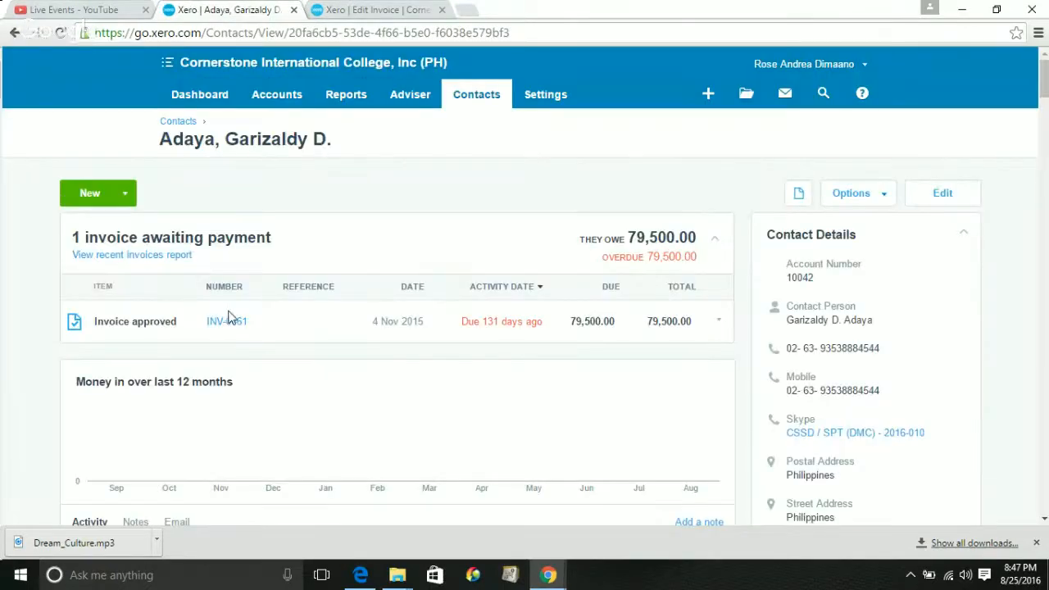
pyautogui.click(227, 323)
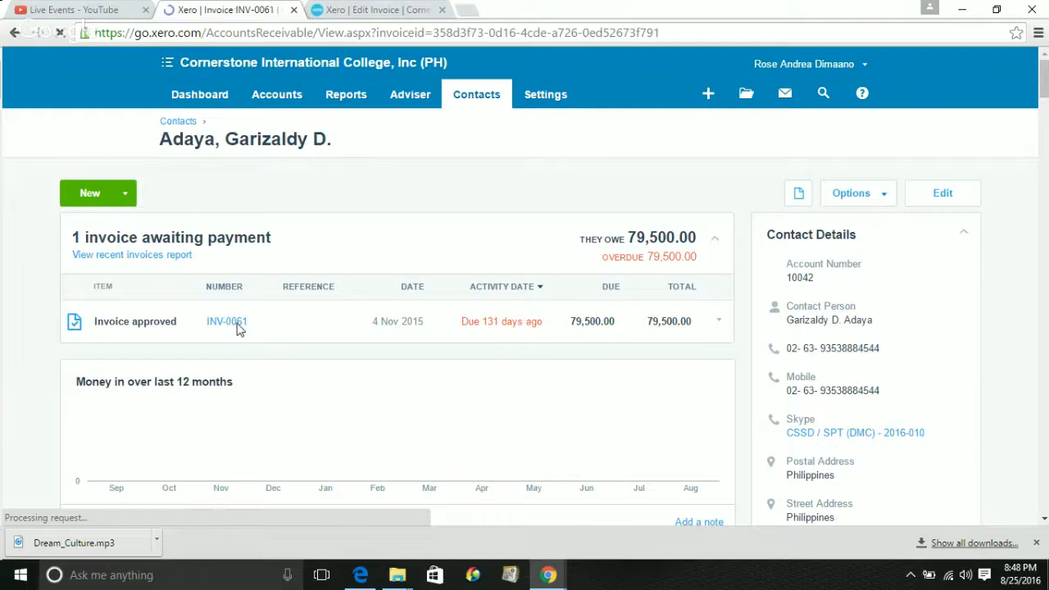
# Scroll through INV-0061's line items, then return to the INV-0067 draft
pyautogui.click(394, 9)
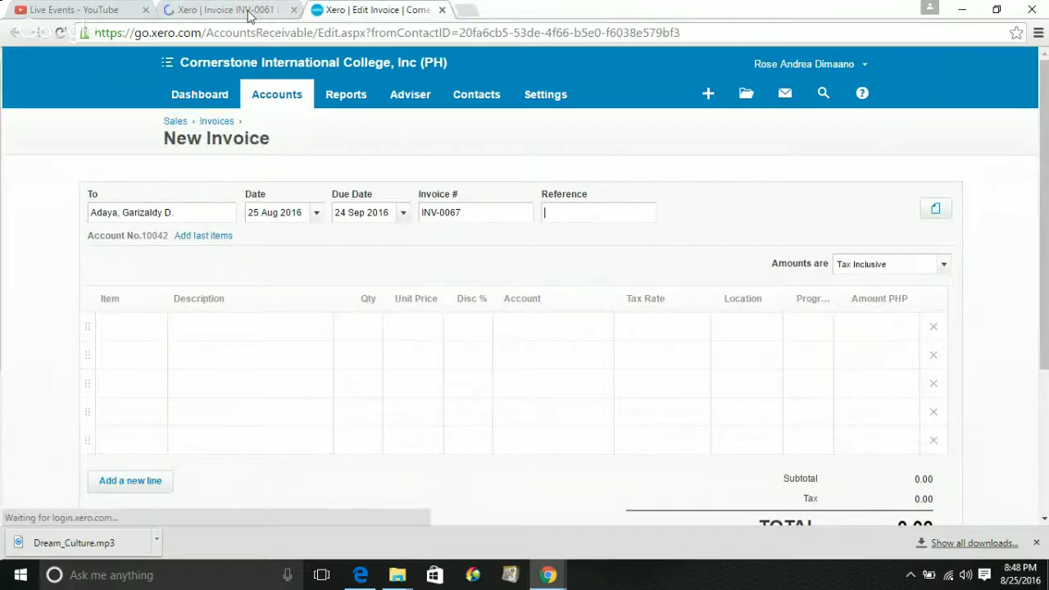
pyautogui.click(249, 15)
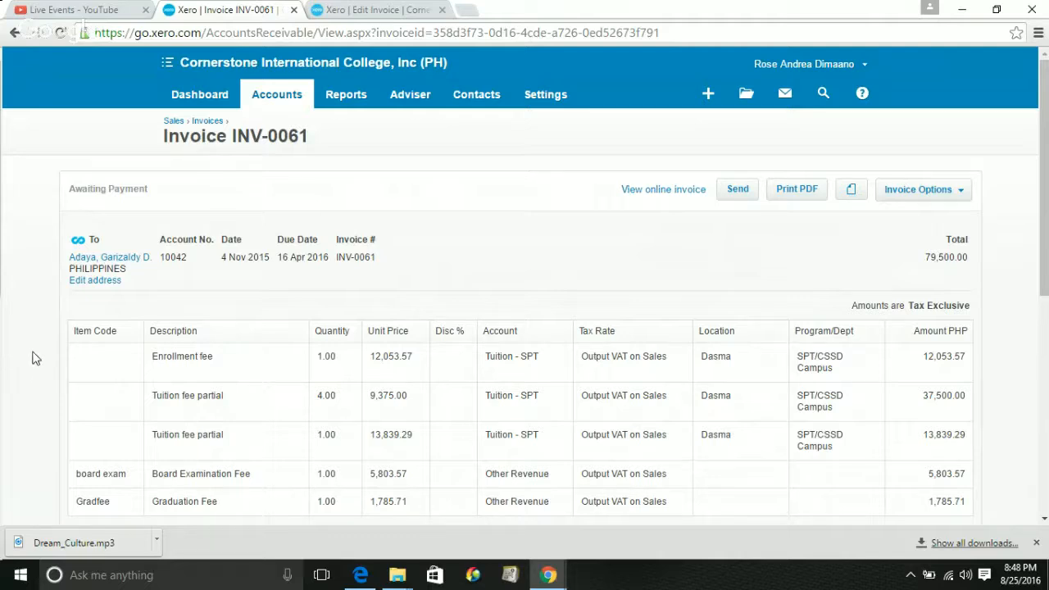
pyautogui.scroll(-1, 32, 358)
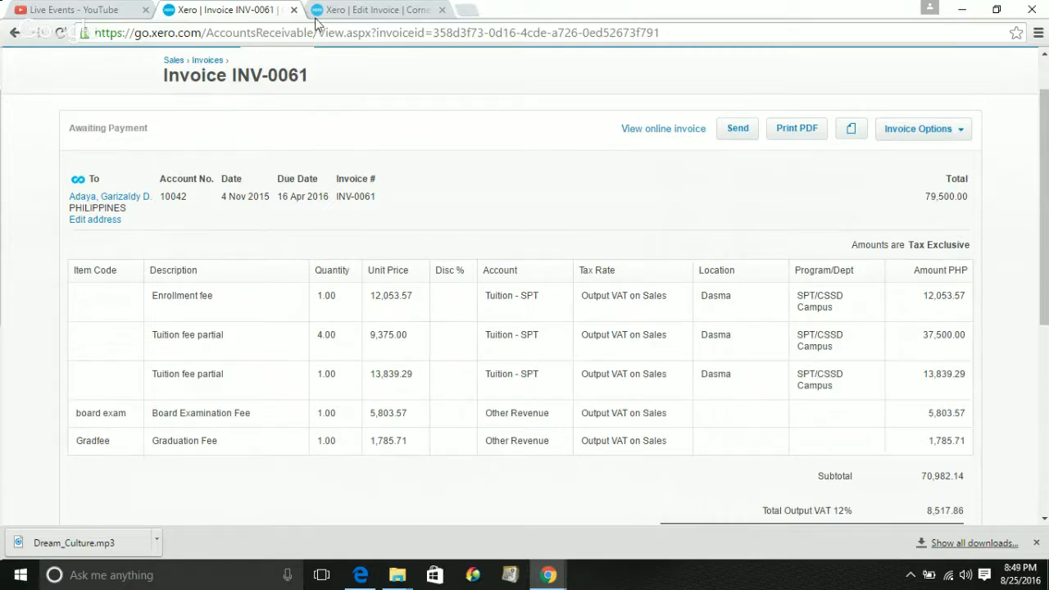
pyautogui.click(348, 11)
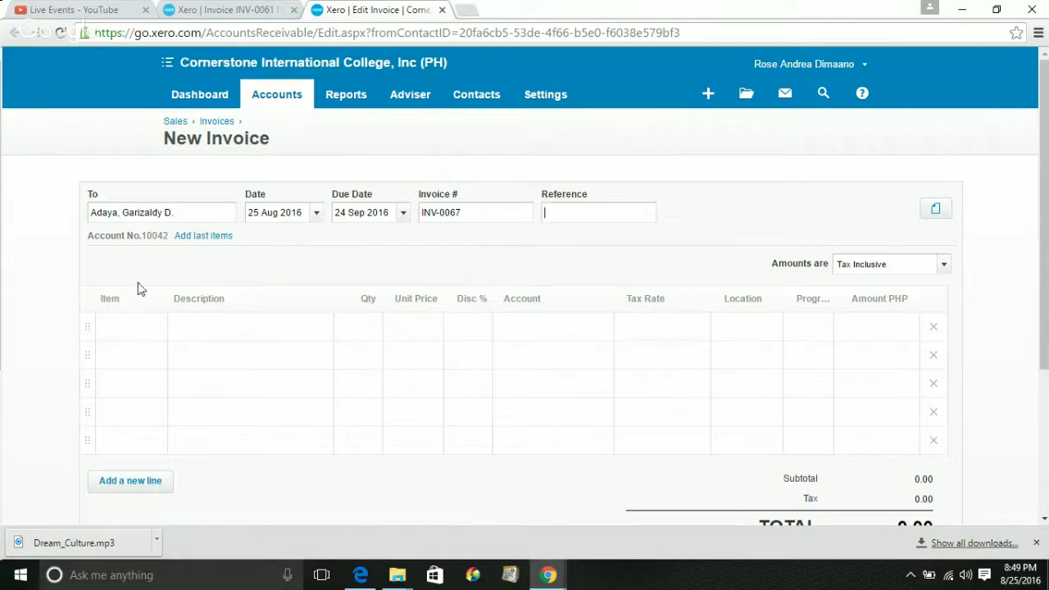
pyautogui.click(229, 10)
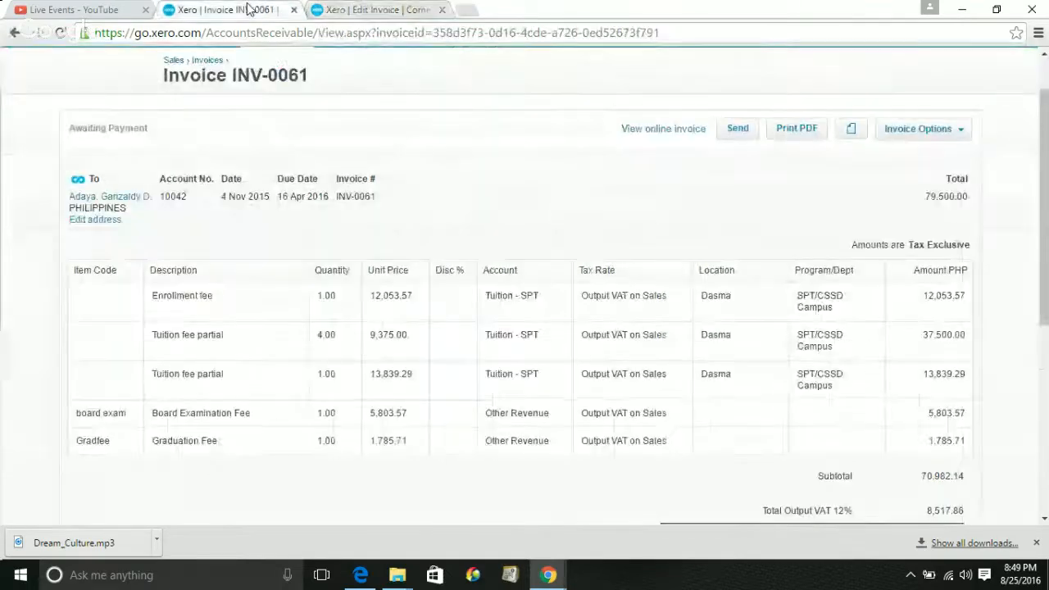
pyautogui.click(343, 10)
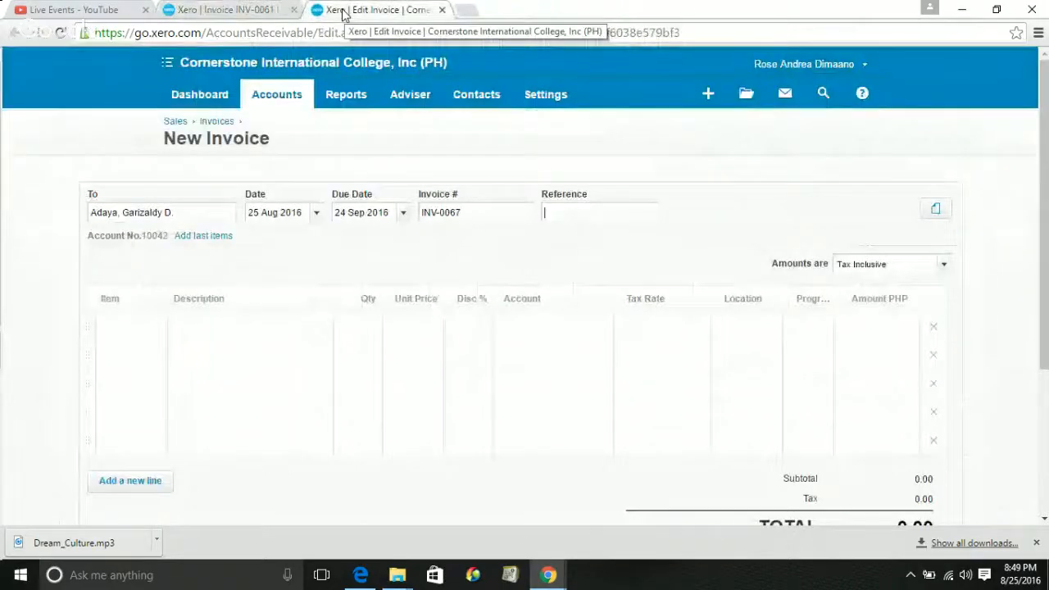
# Fill line one with the Board Examination Fee item at 6,500.00, located in Dasma
pyautogui.click(148, 331)
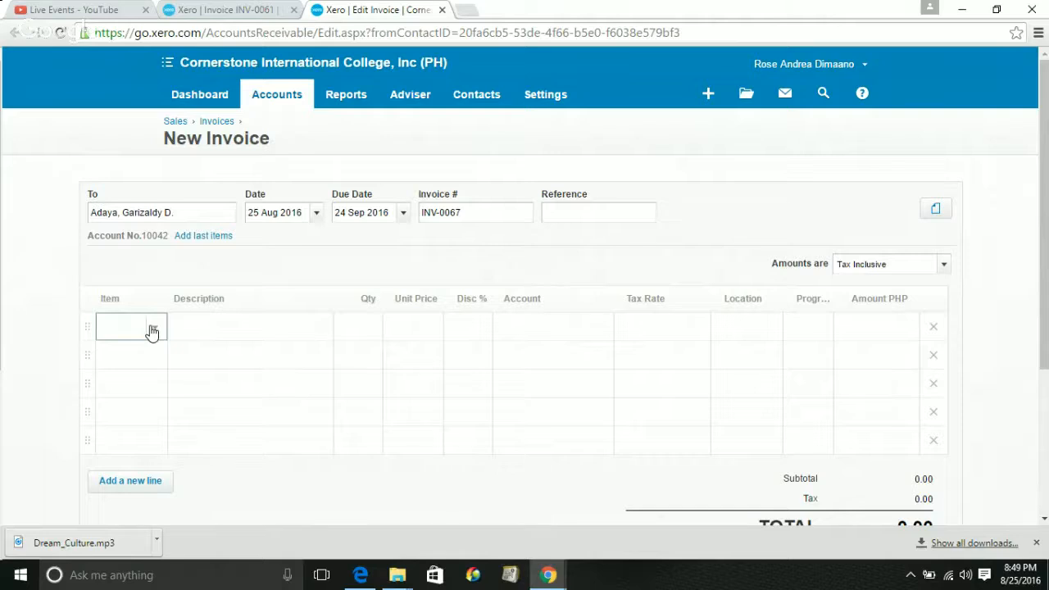
pyautogui.click(153, 329)
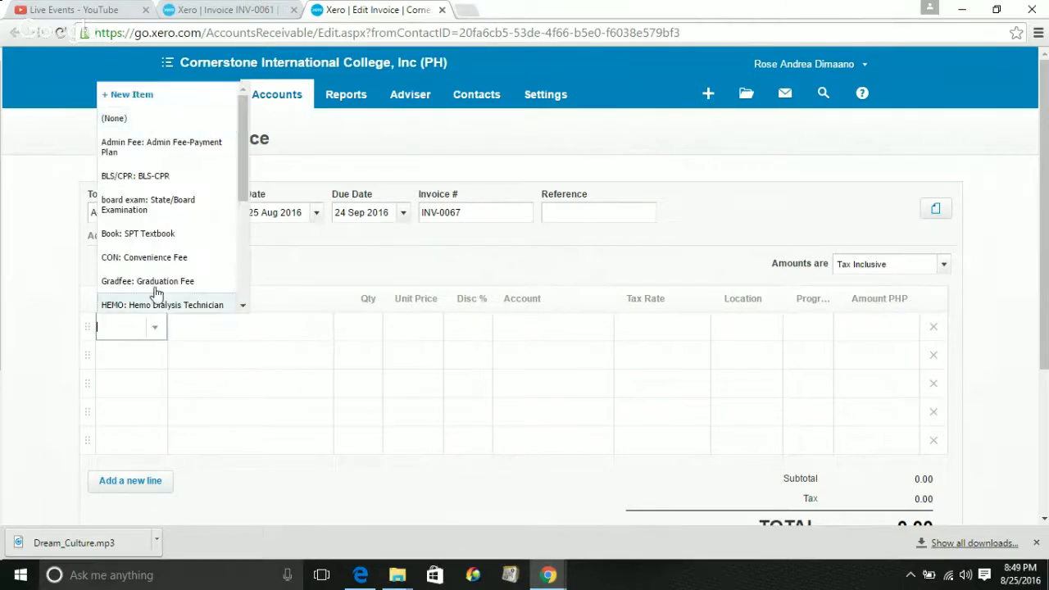
pyautogui.click(165, 209)
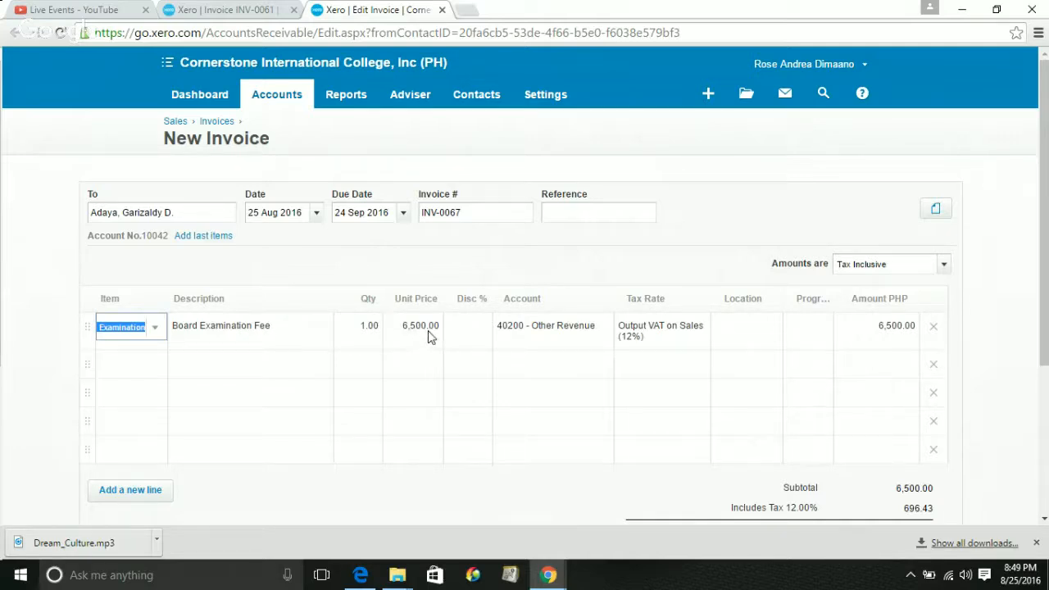
pyautogui.click(572, 336)
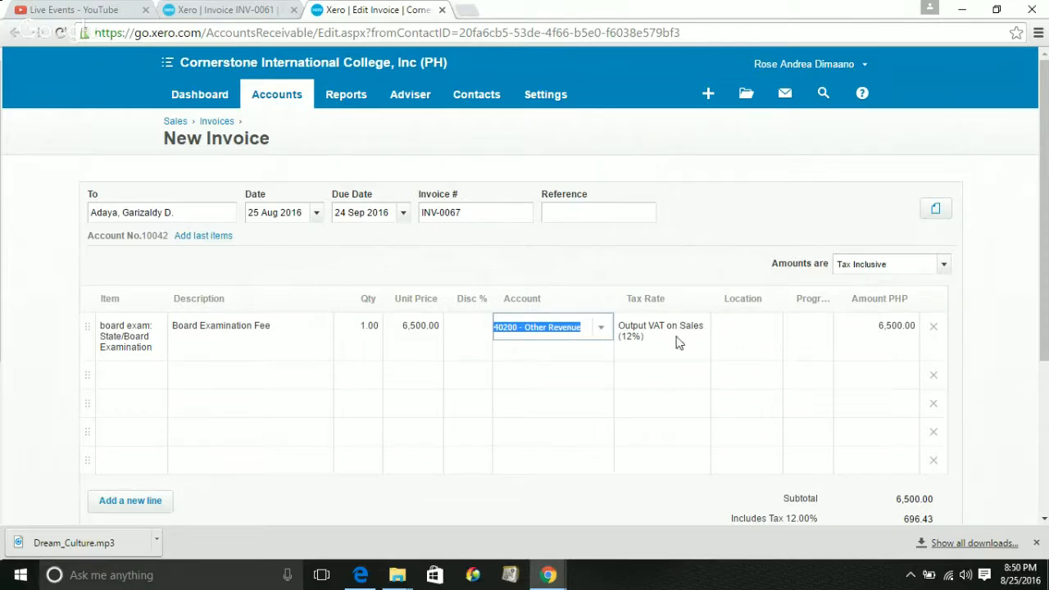
pyautogui.click(758, 329)
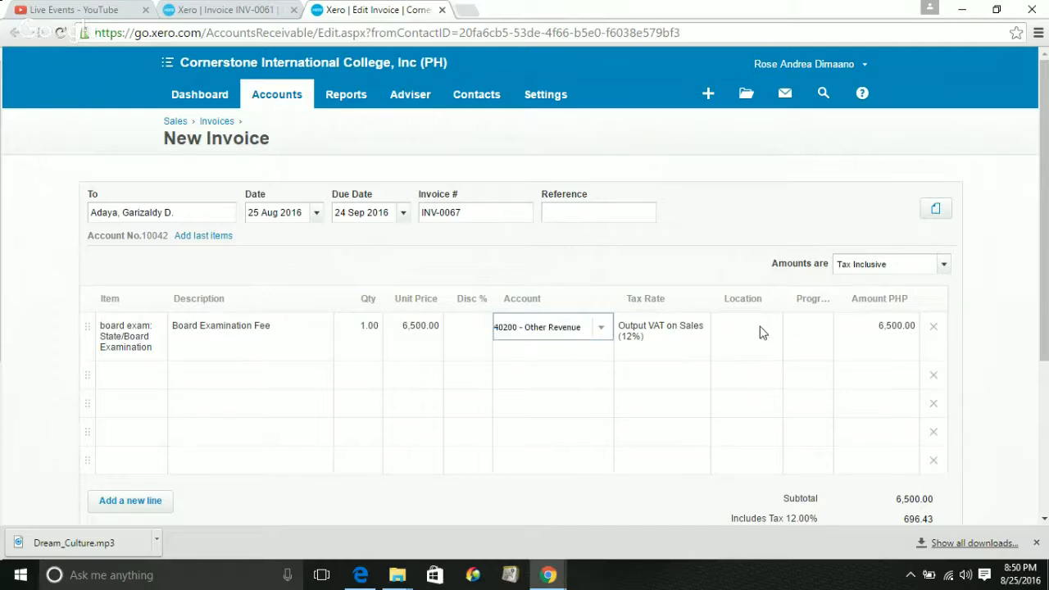
pyautogui.click(768, 329)
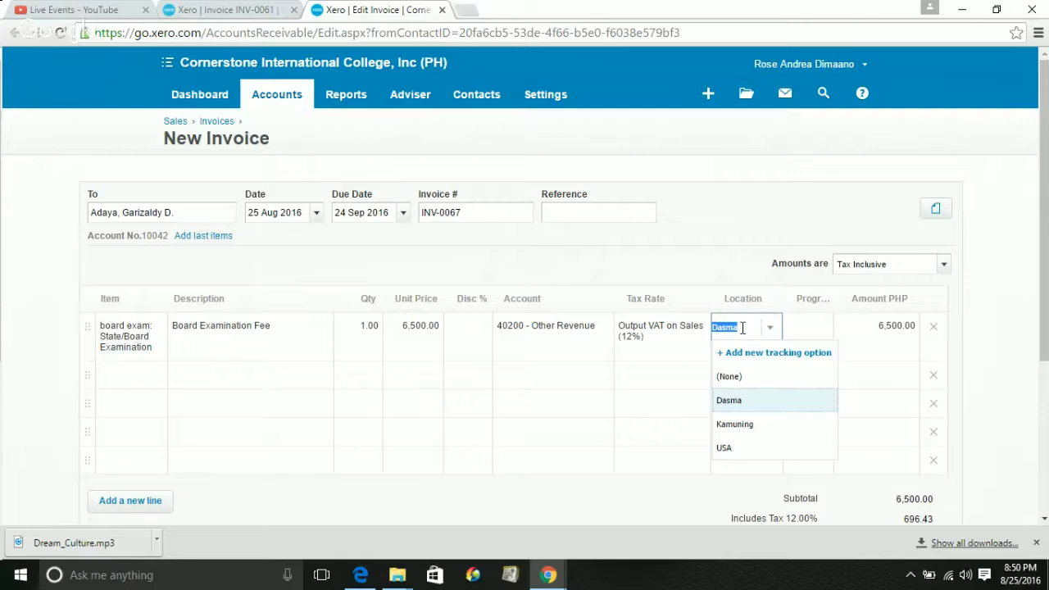
pyautogui.click(803, 325)
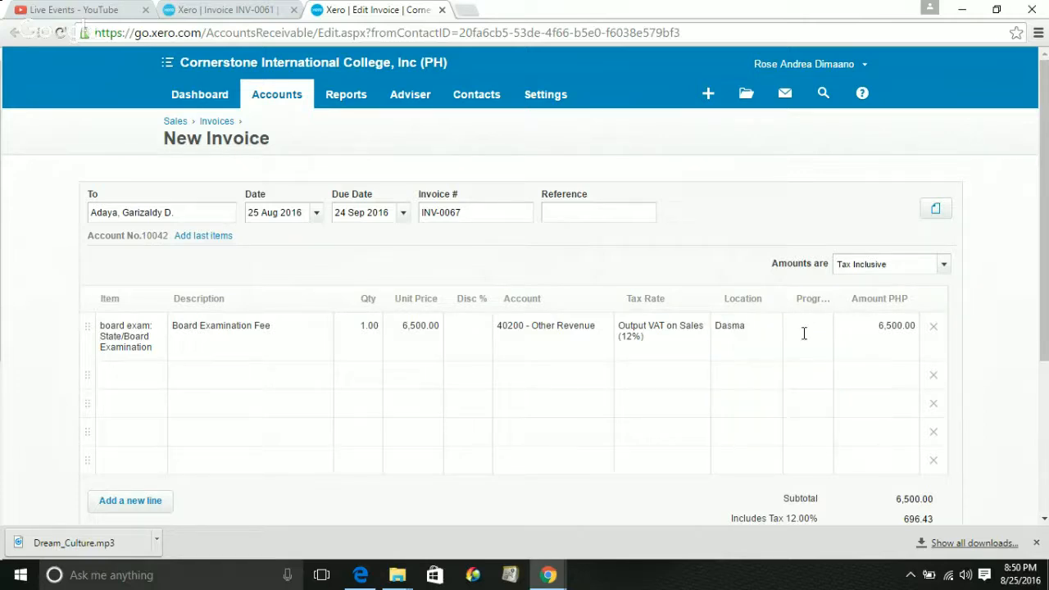
pyautogui.click(803, 332)
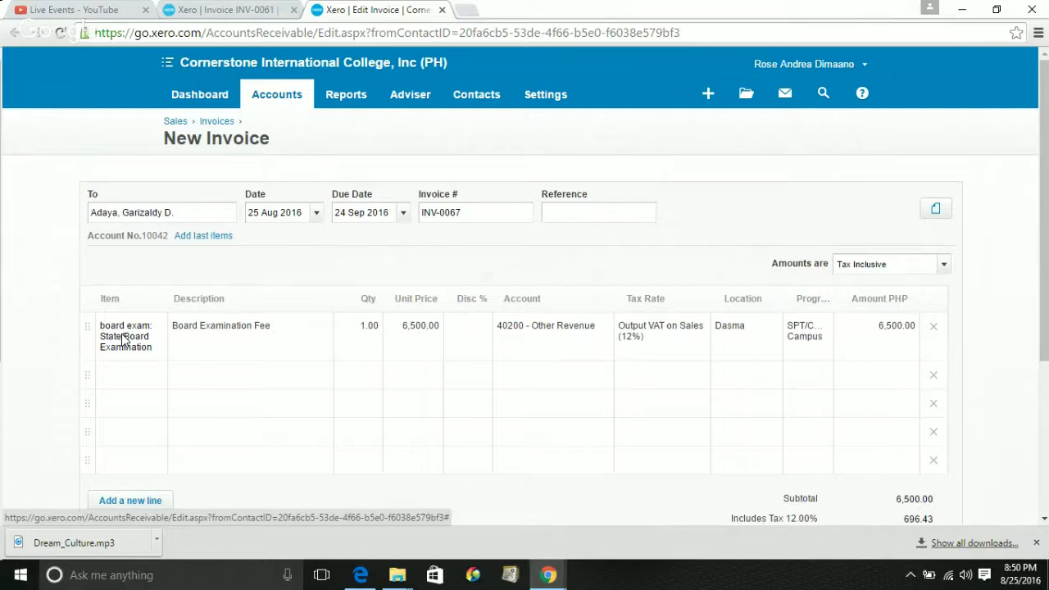
pyautogui.click(123, 334)
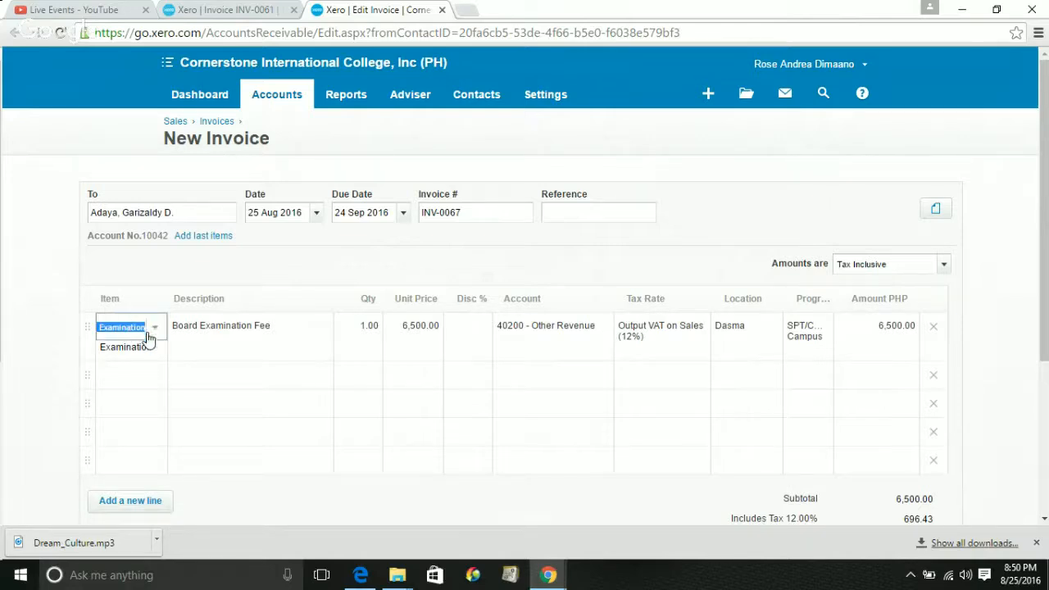
pyautogui.click(134, 387)
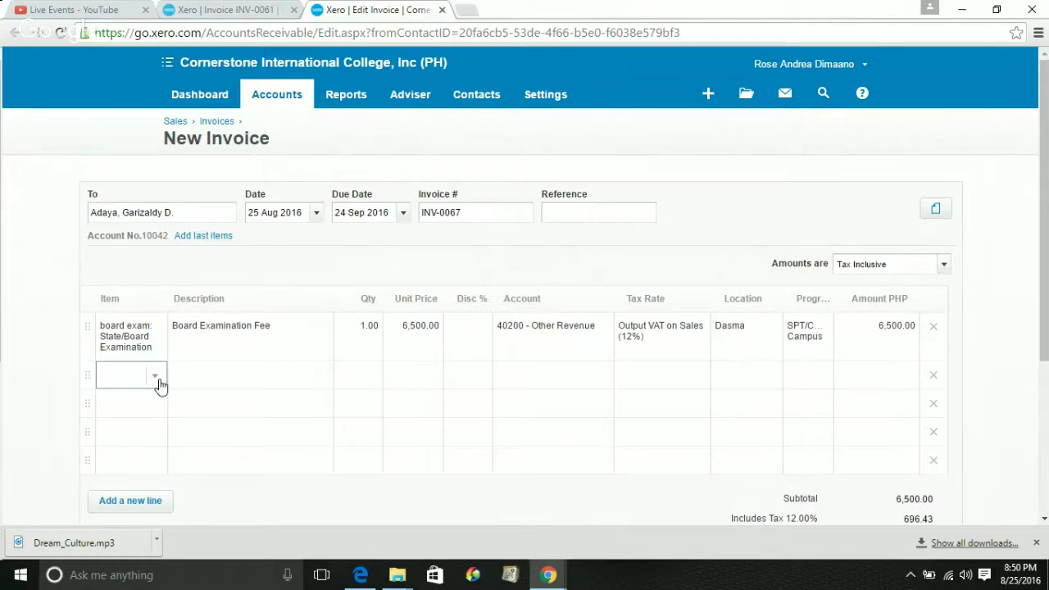
# From the second line's Item list, start a New Item that is neither tracked nor purchased
pyautogui.click(158, 381)
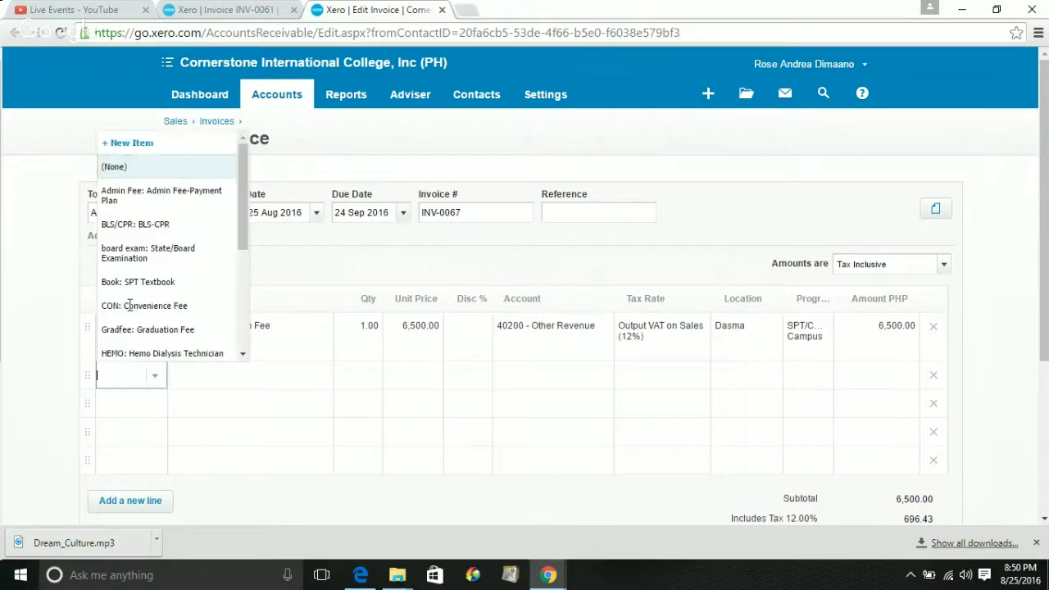
pyautogui.click(124, 144)
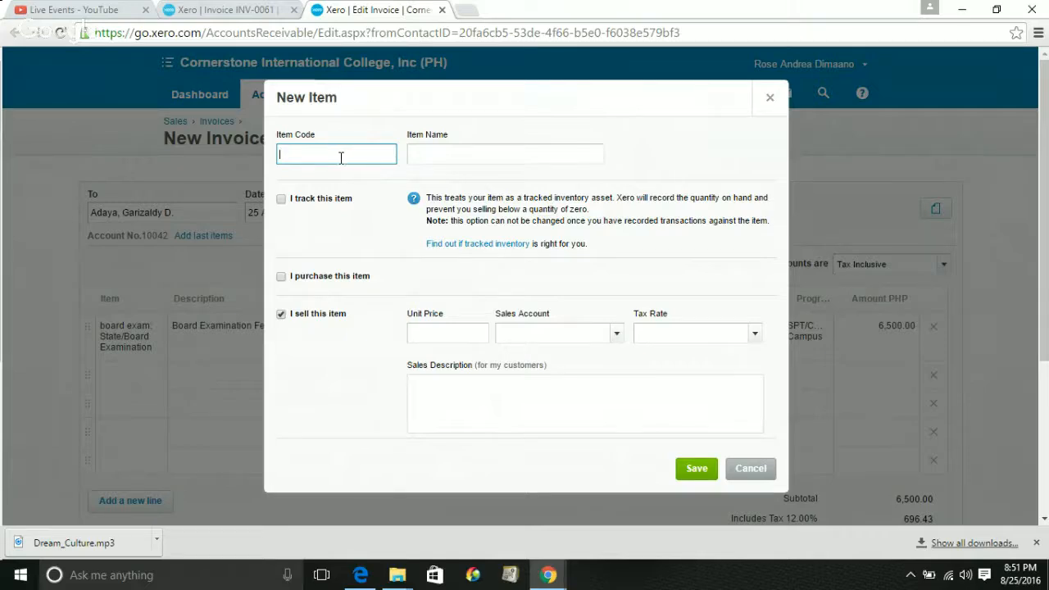
pyautogui.click(447, 158)
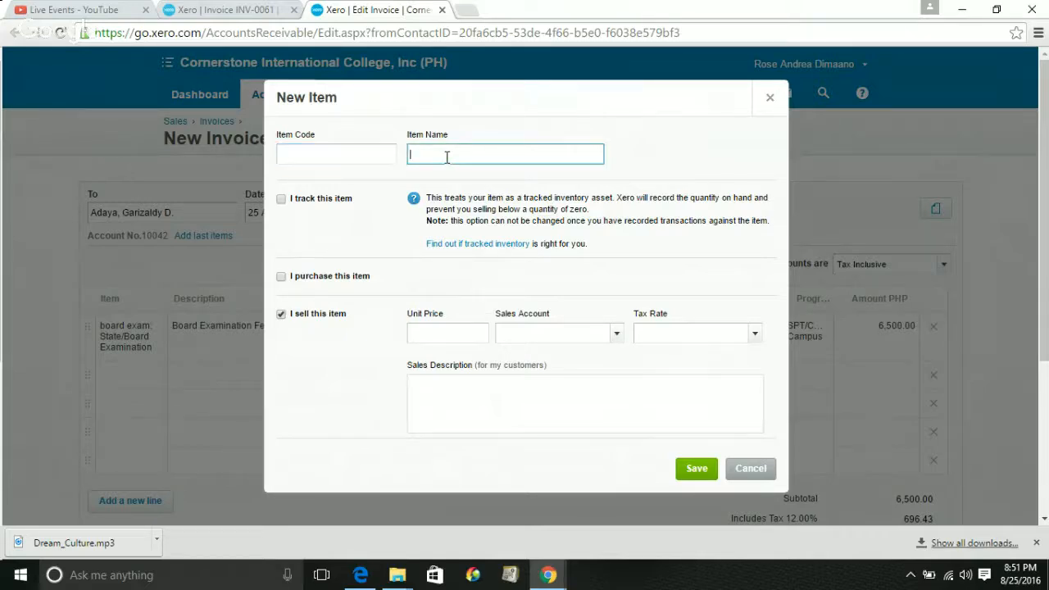
pyautogui.click(280, 199)
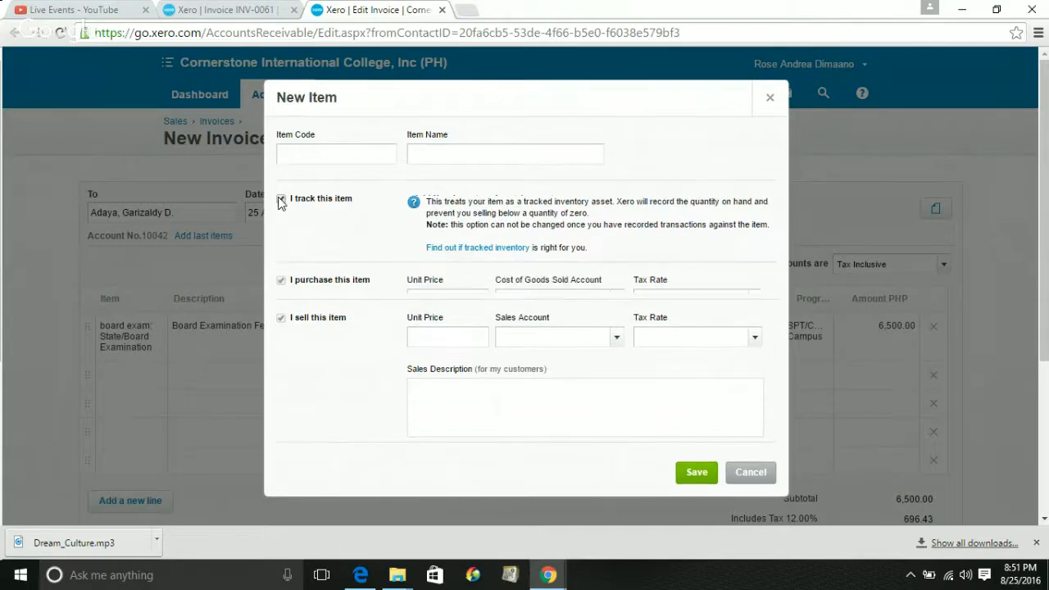
pyautogui.click(280, 200)
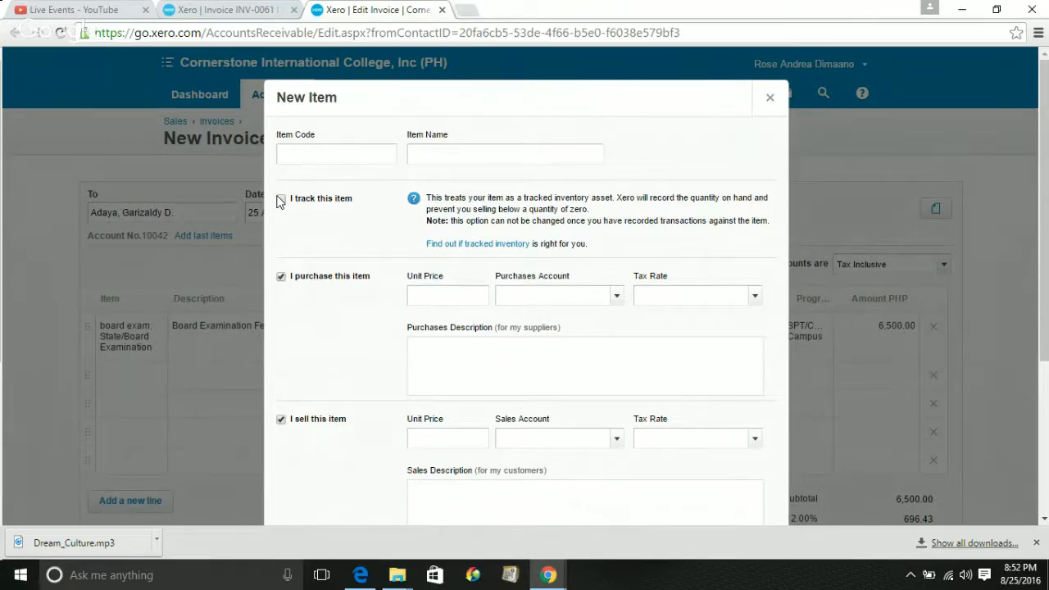
pyautogui.click(280, 200)
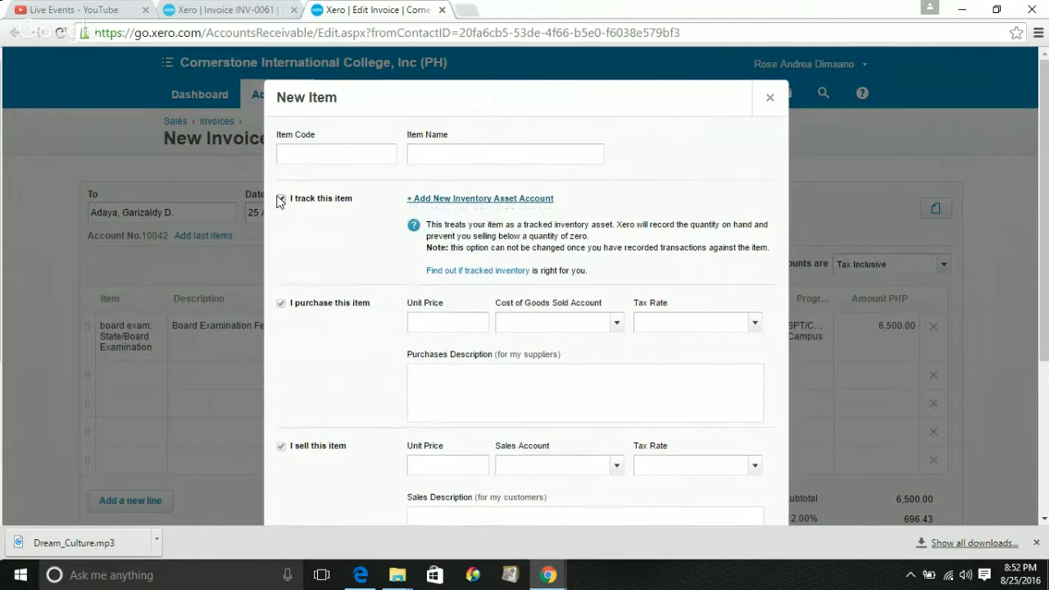
pyautogui.click(281, 200)
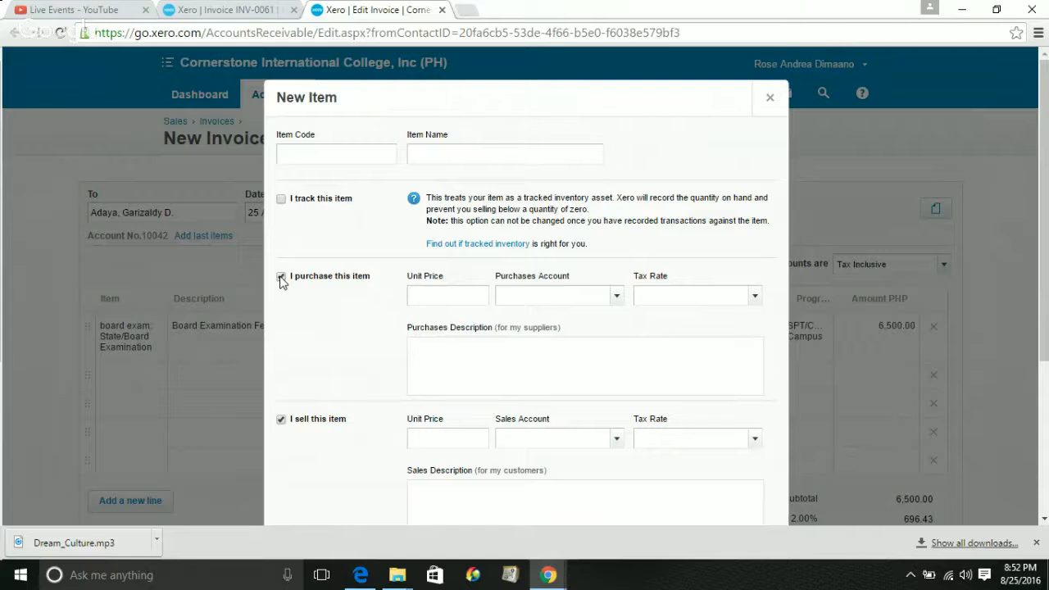
pyautogui.click(281, 278)
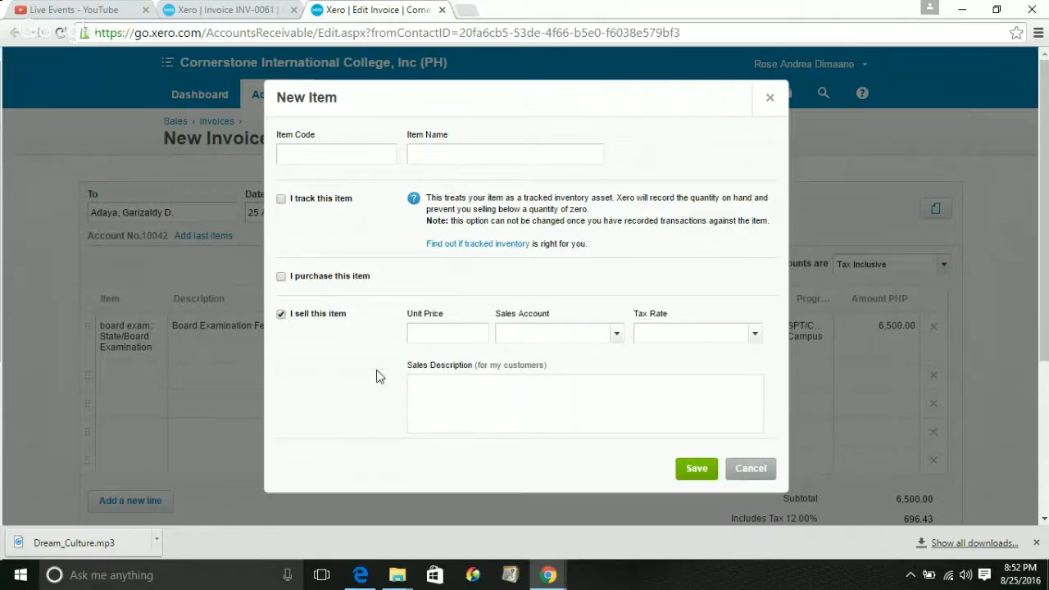
pyautogui.click(445, 327)
pyautogui.click(752, 473)
# Cancel the new item and switch line one to Gradfee: Graduation Fee (2,000.00) in Dasma
pyautogui.click(740, 468)
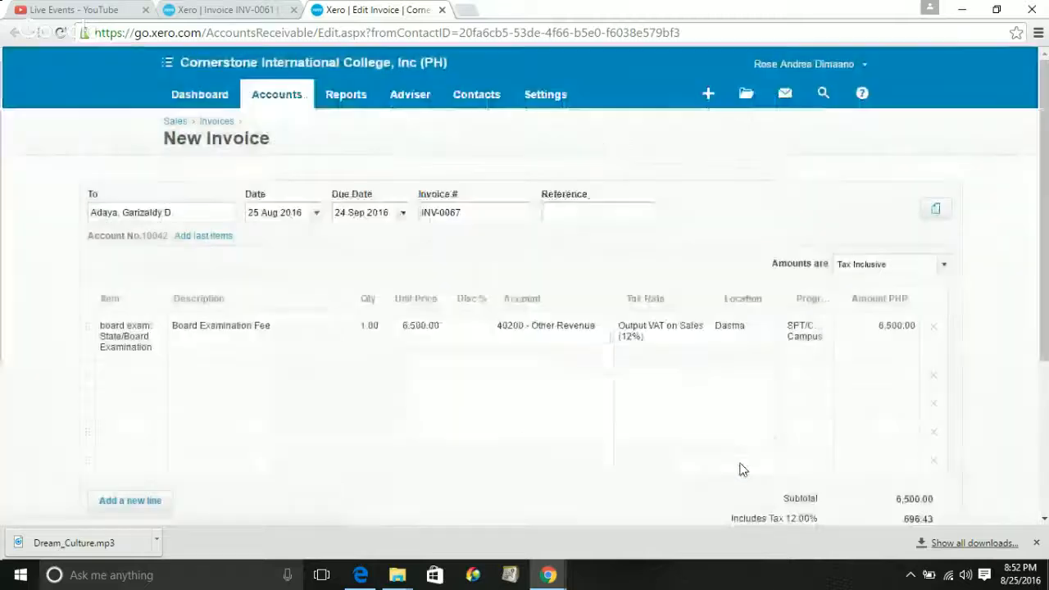
pyautogui.click(135, 352)
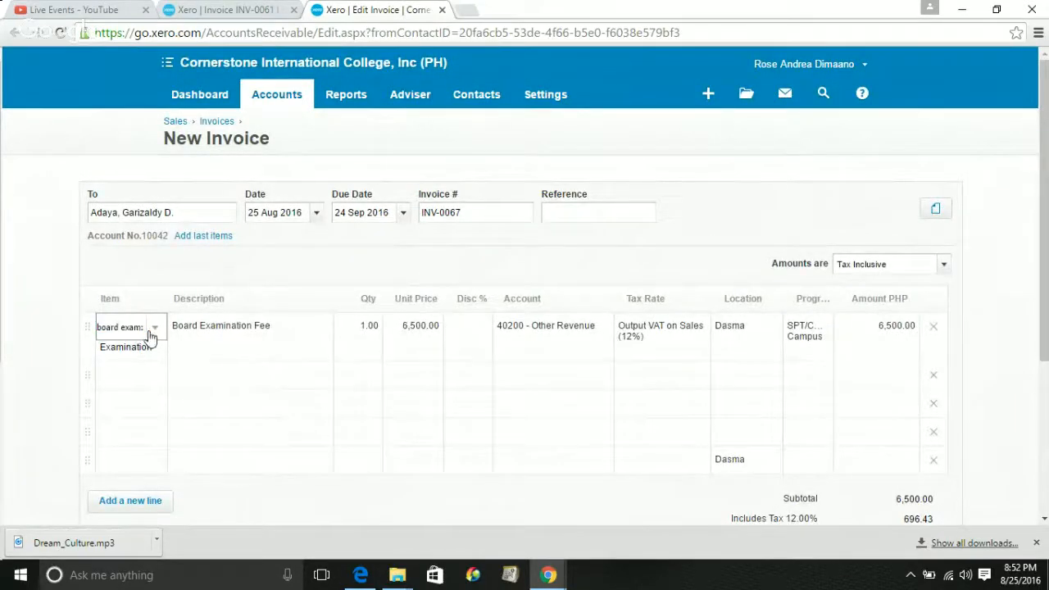
pyautogui.click(153, 329)
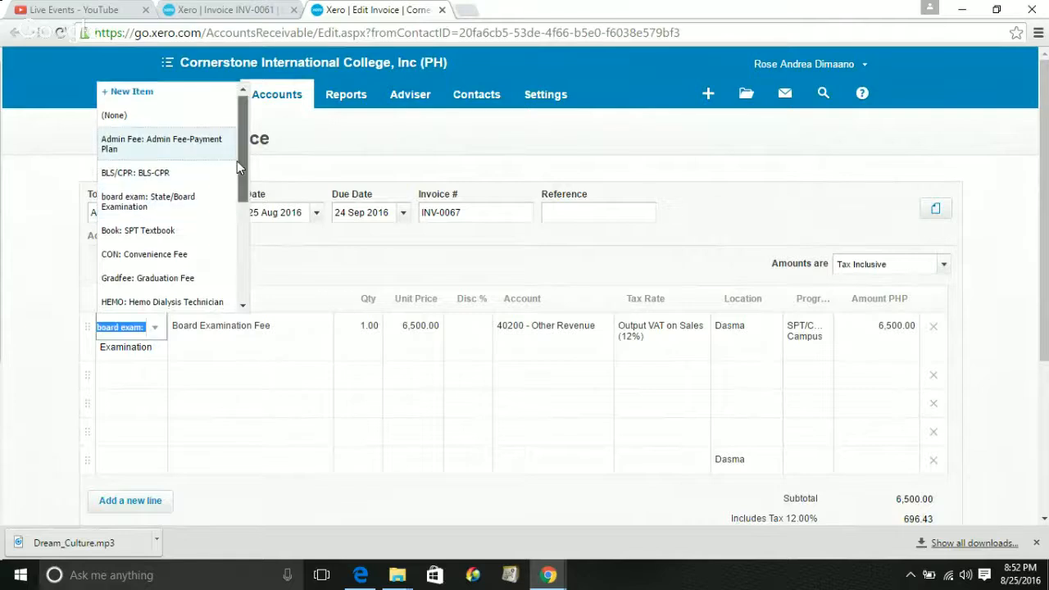
pyautogui.scroll(-1, 237, 182)
pyautogui.scroll(-1, 236, 182)
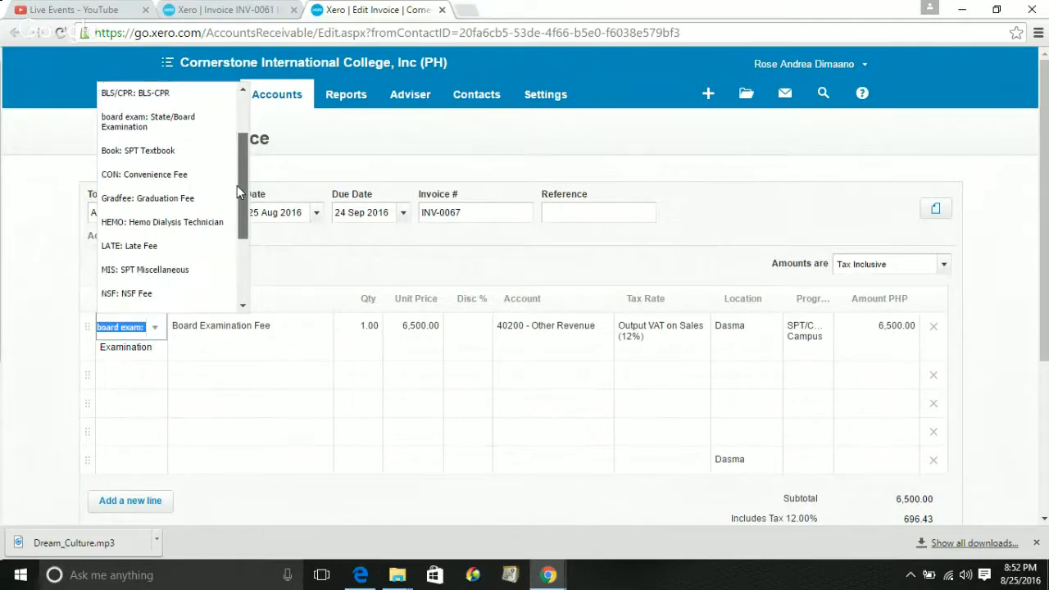
pyautogui.click(157, 198)
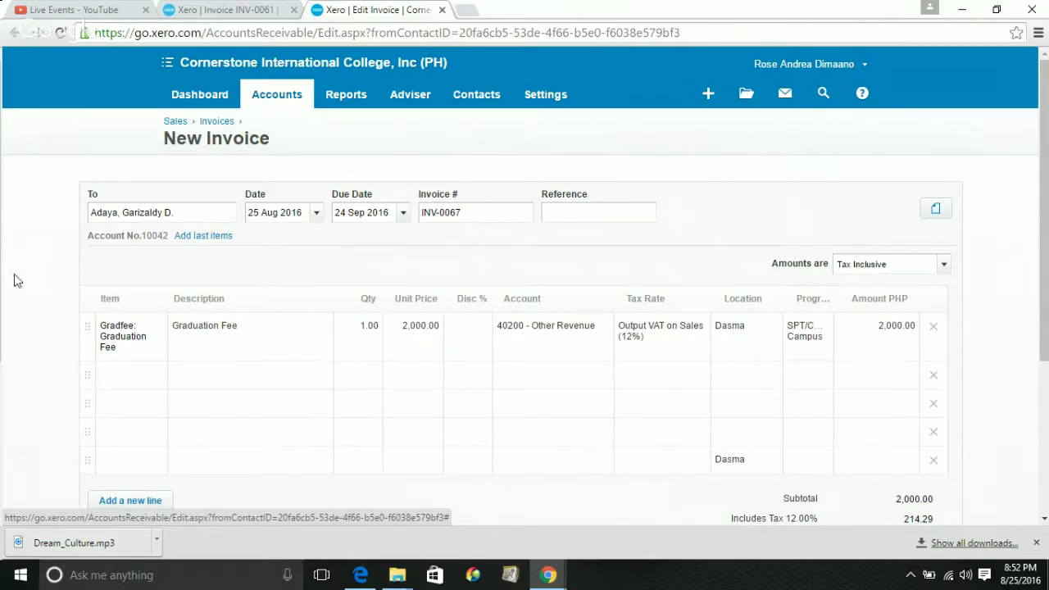
pyautogui.click(734, 336)
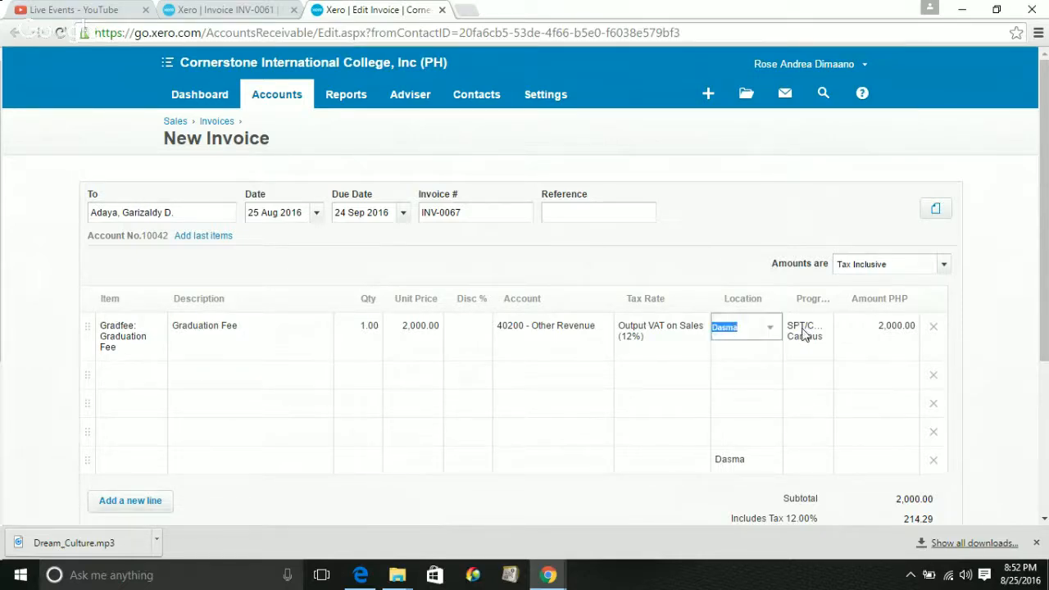
pyautogui.click(809, 330)
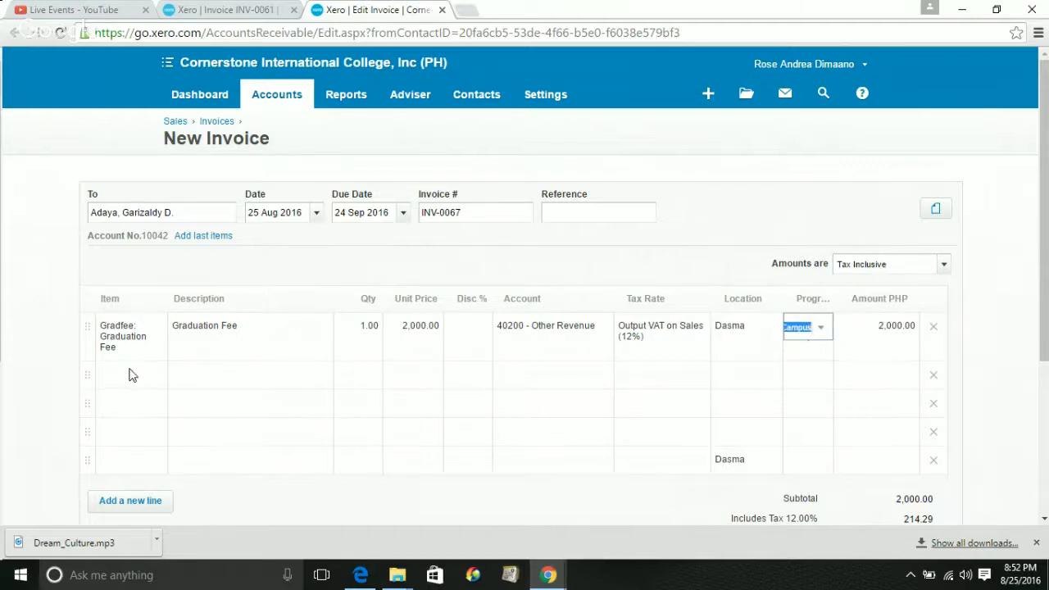
# Switch to the INV-0061 tab to compare its Board Examination and Graduation Fee lines
pyautogui.click(195, 7)
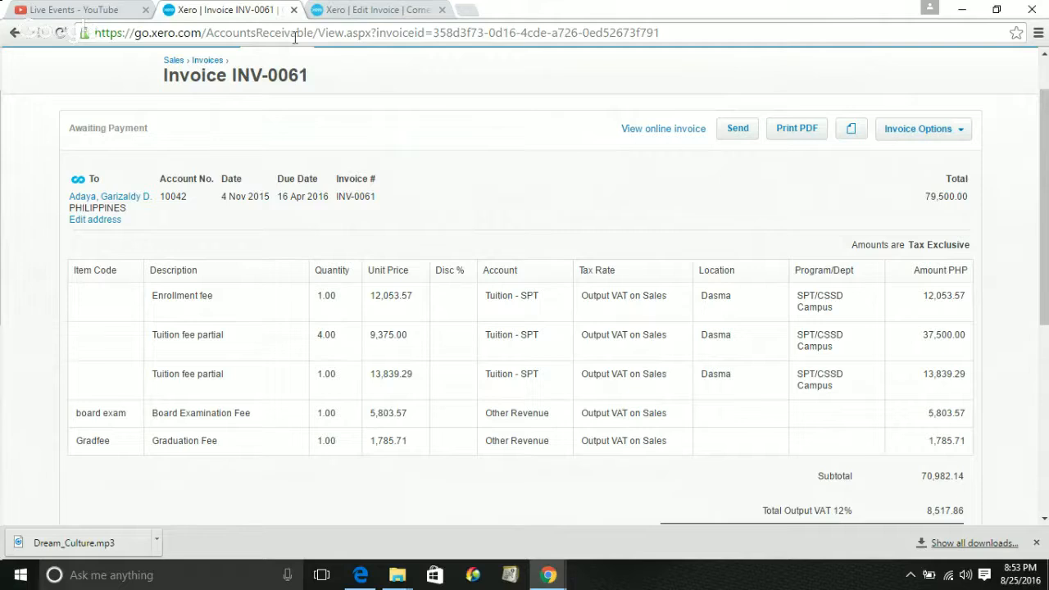
# Back on INV-0067, confirm the SPT campus program on the Graduation Fee line
pyautogui.click(354, 11)
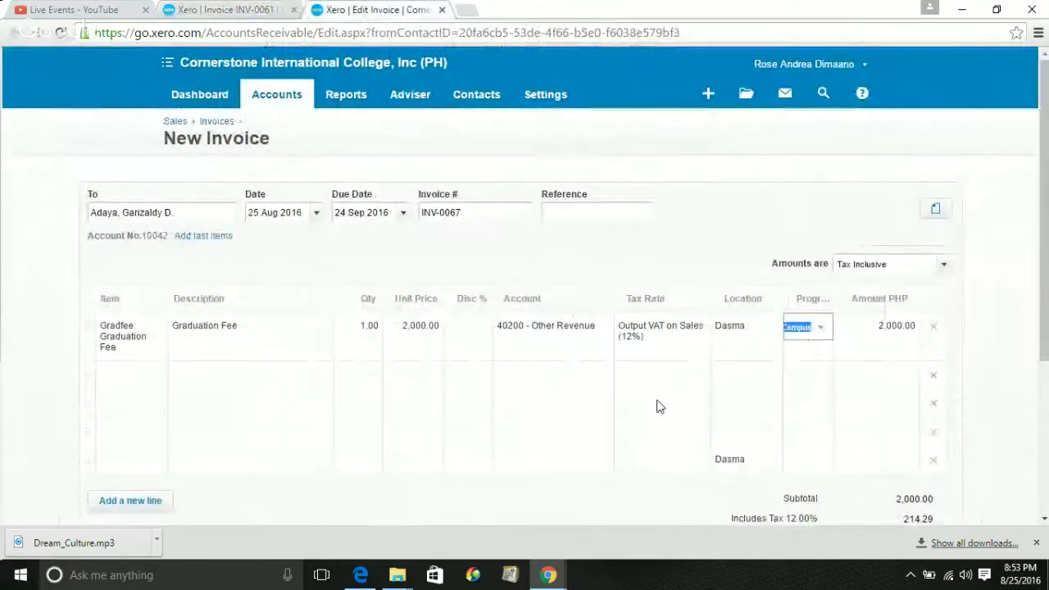
pyautogui.scroll(-3, 666, 422)
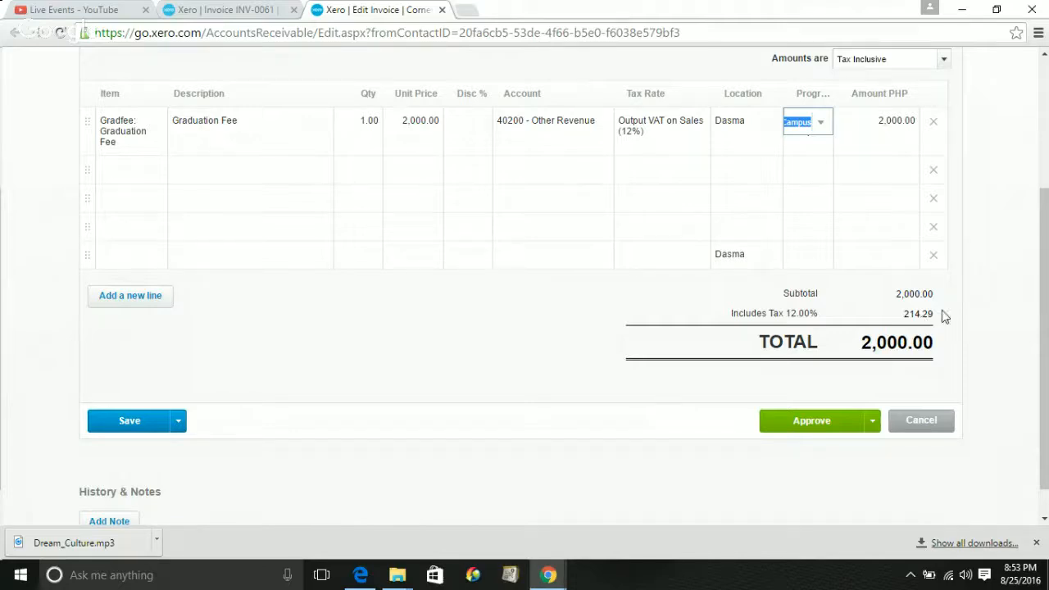
pyautogui.click(1045, 314)
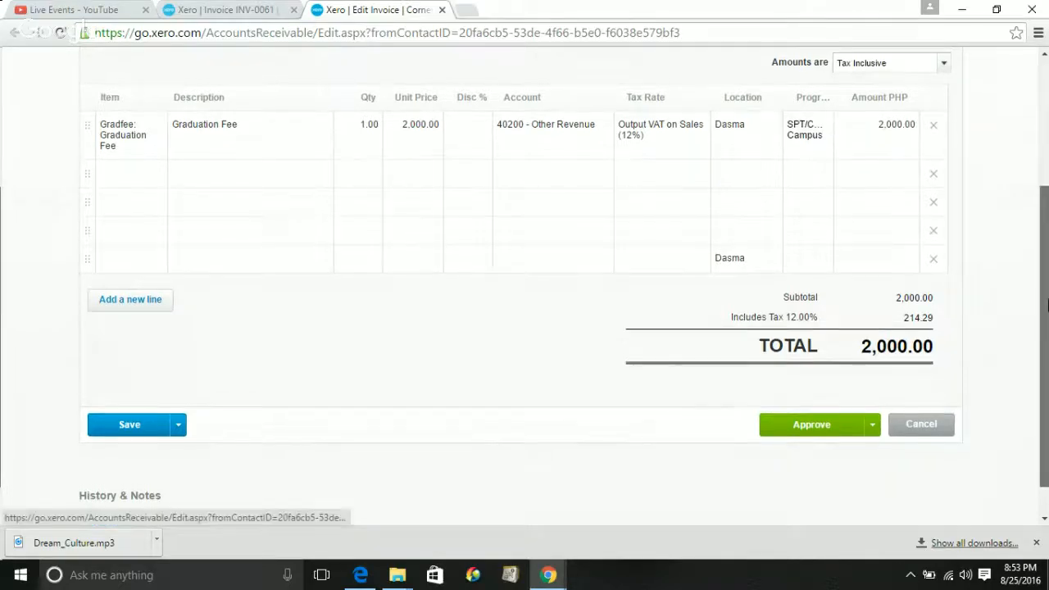
pyautogui.moveTo(1046, 314); pyautogui.dragTo(1046, 270)
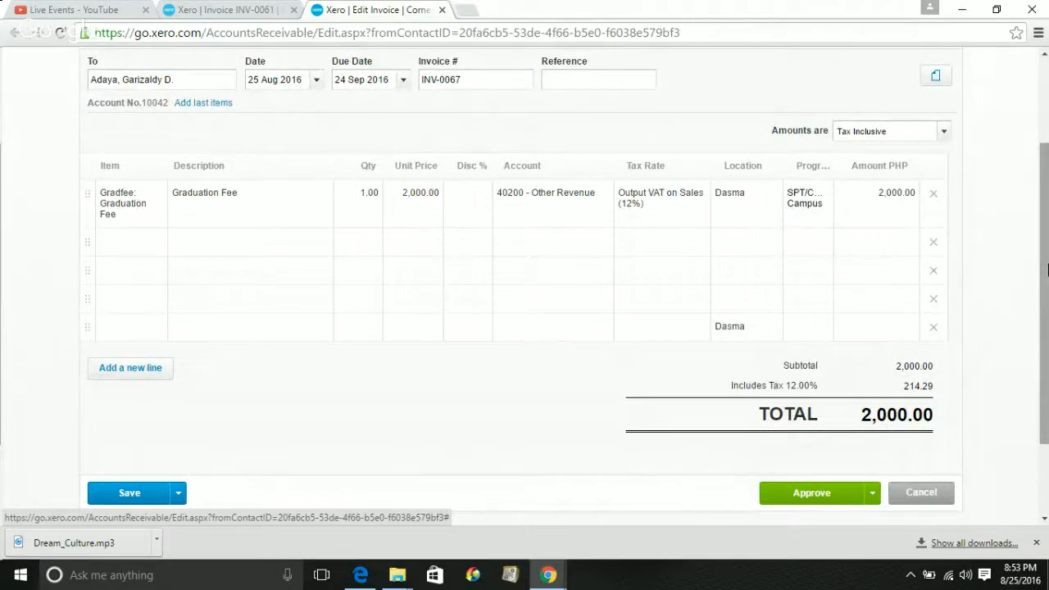
# Set amounts to Tax Exclusive and keep the Graduation Fee line at Tax Exempt (0%)
pyautogui.click(940, 134)
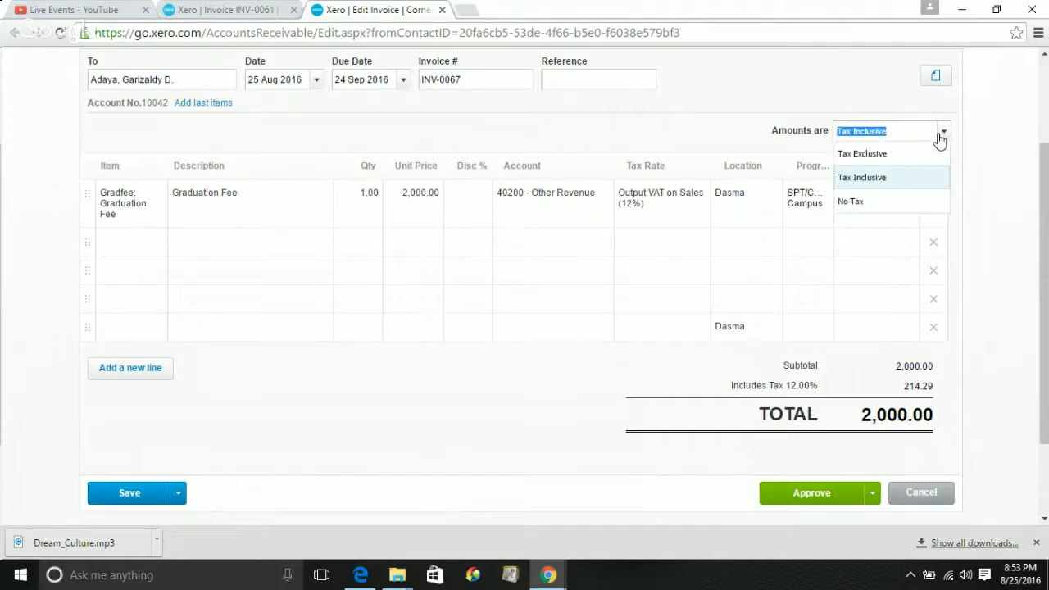
pyautogui.click(882, 200)
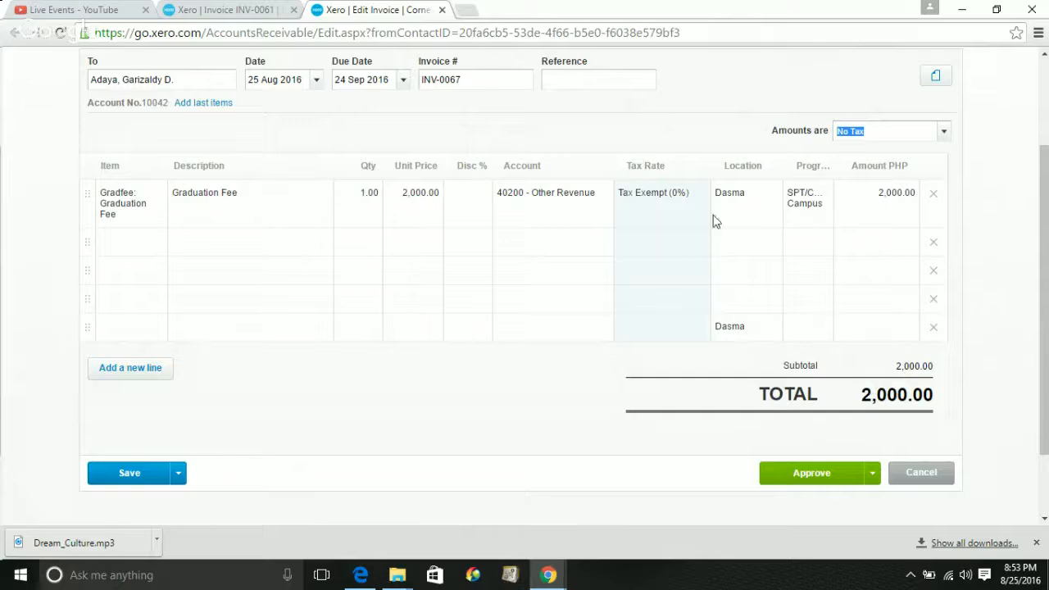
pyautogui.click(683, 202)
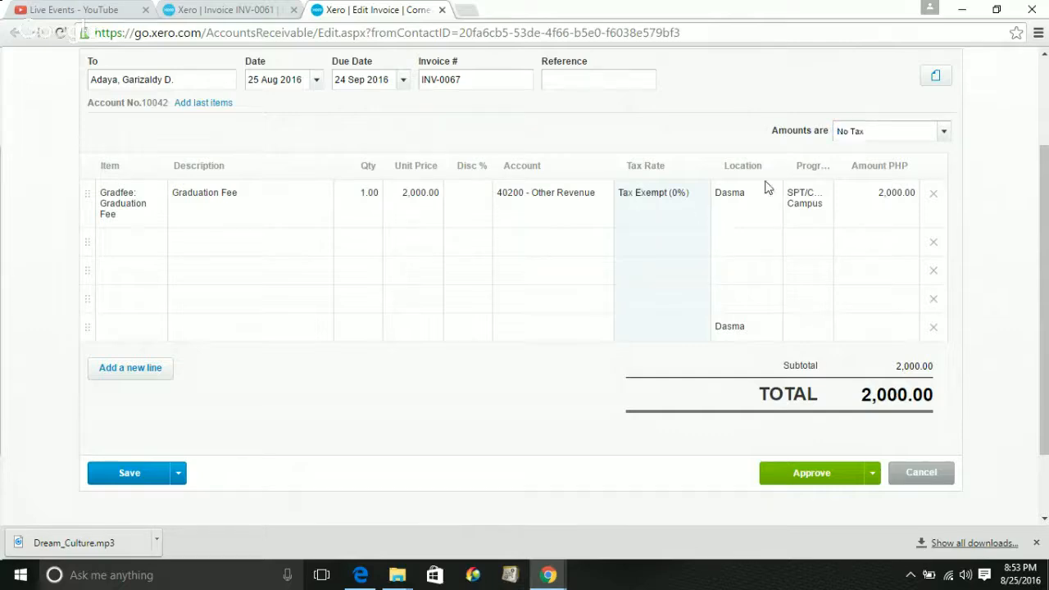
pyautogui.click(945, 132)
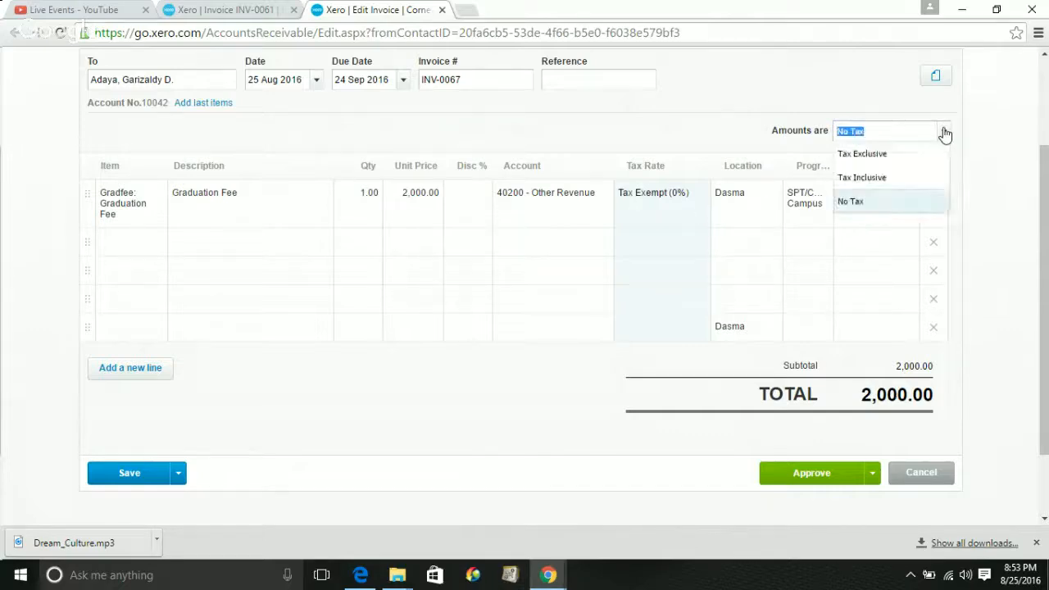
pyautogui.click(874, 161)
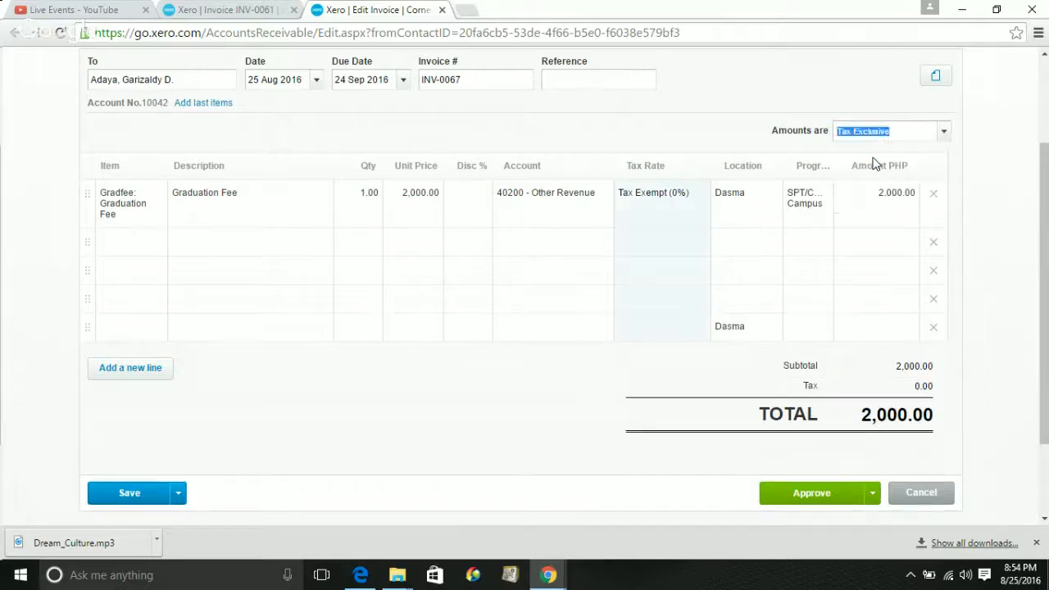
pyautogui.click(636, 202)
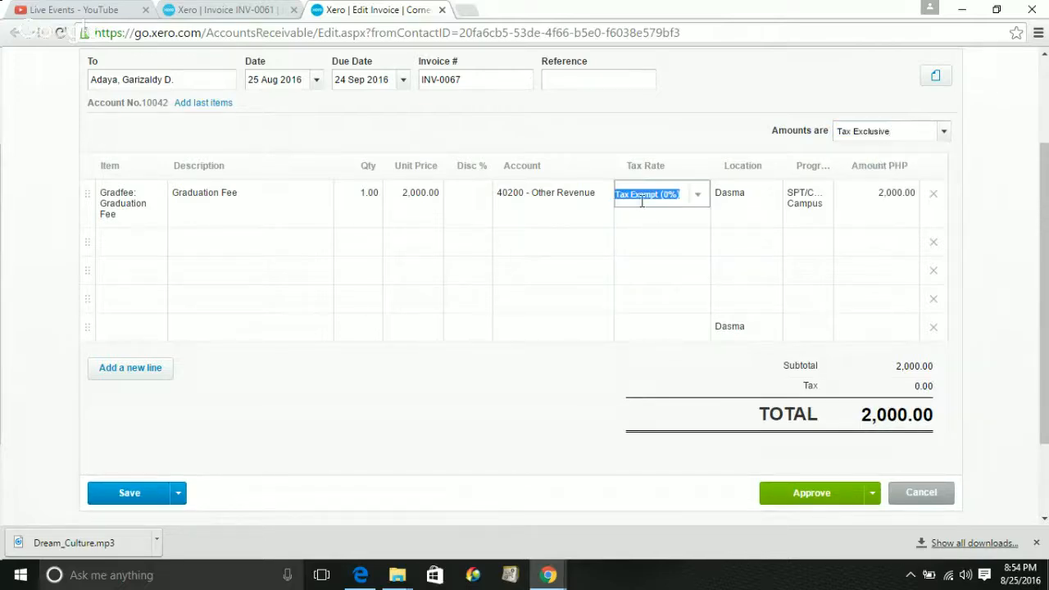
pyautogui.click(696, 201)
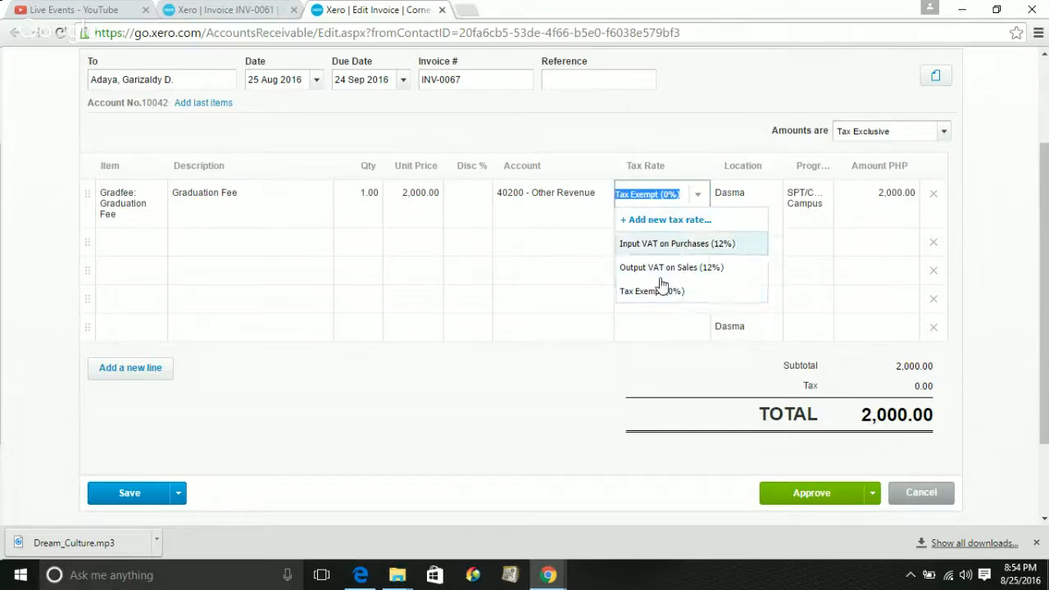
pyautogui.click(579, 409)
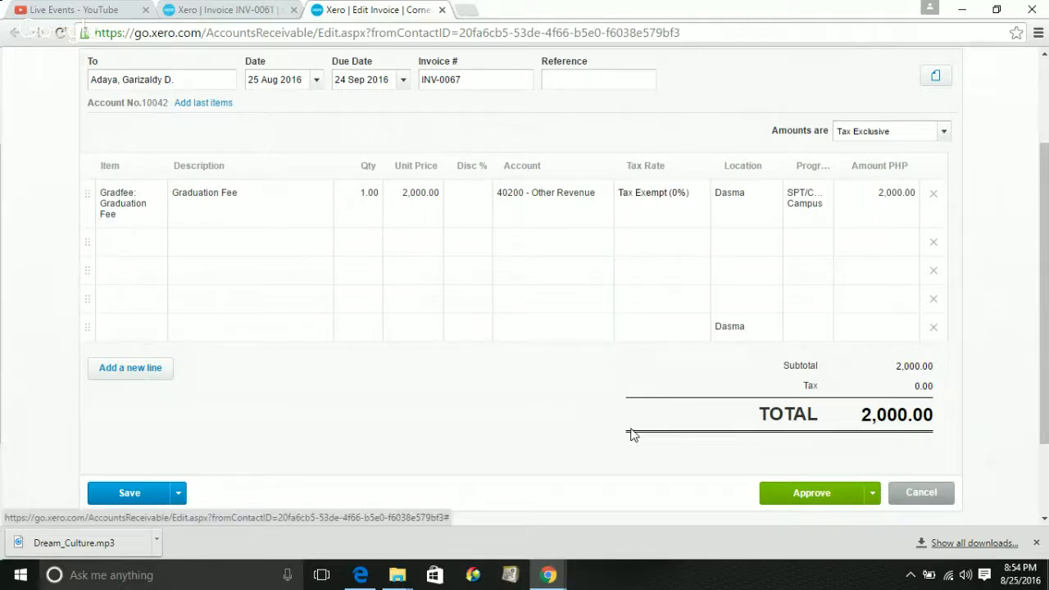
pyautogui.click(225, 14)
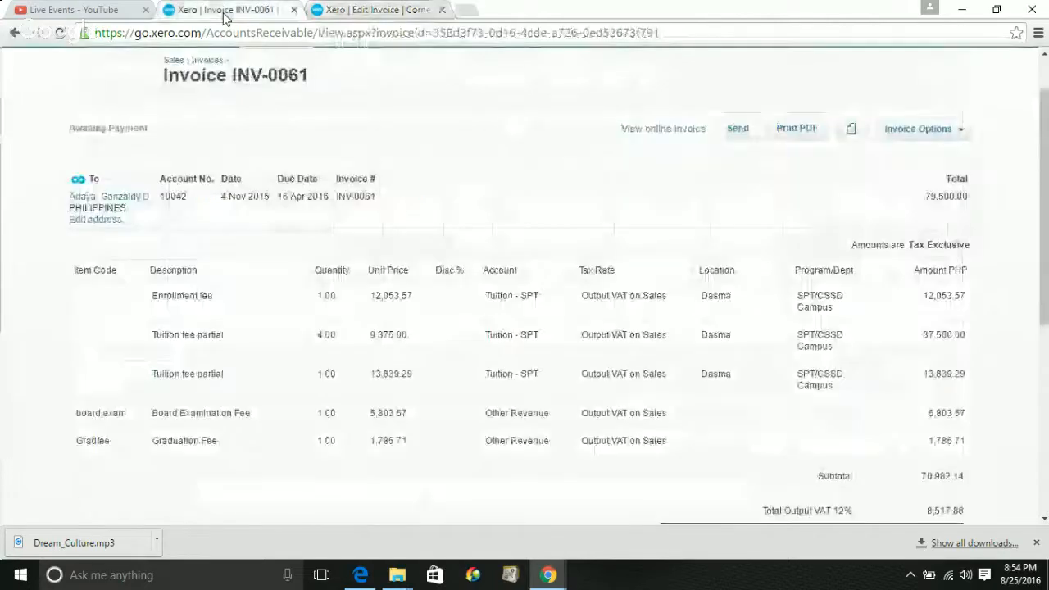
pyautogui.click(368, 9)
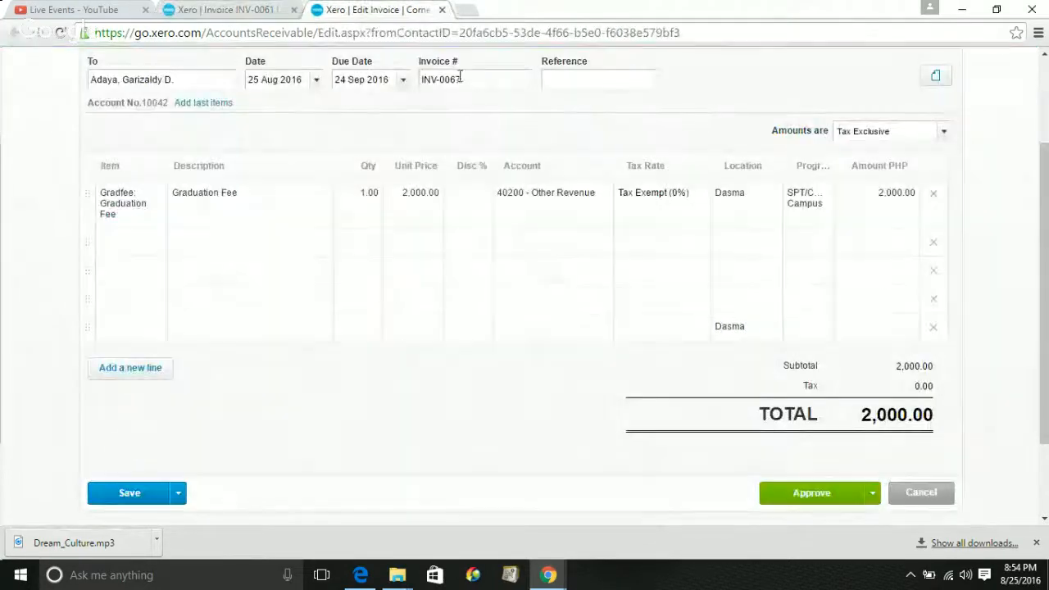
# Enter the AR receipt reference number in the invoice's Reference field
pyautogui.click(576, 77)
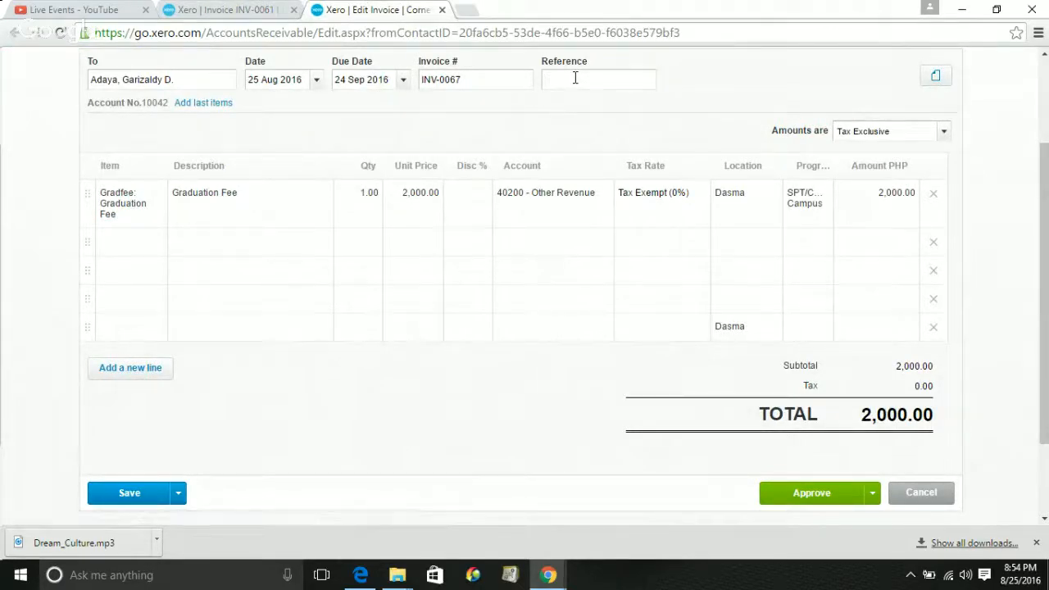
pyautogui.click(206, 327)
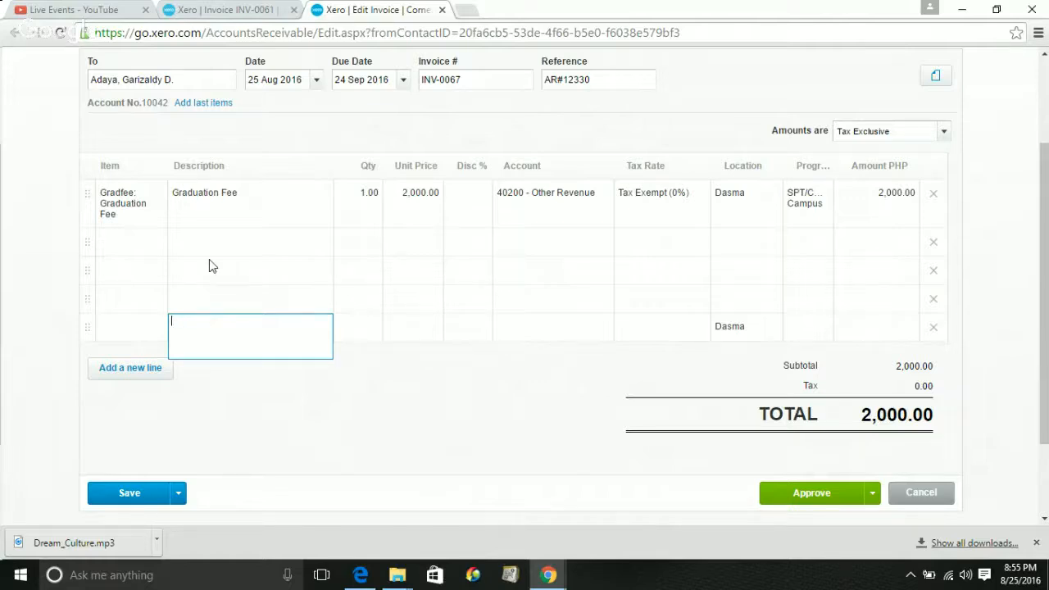
# Enter 'paid check.' as the description on the second invoice line
pyautogui.click(200, 238)
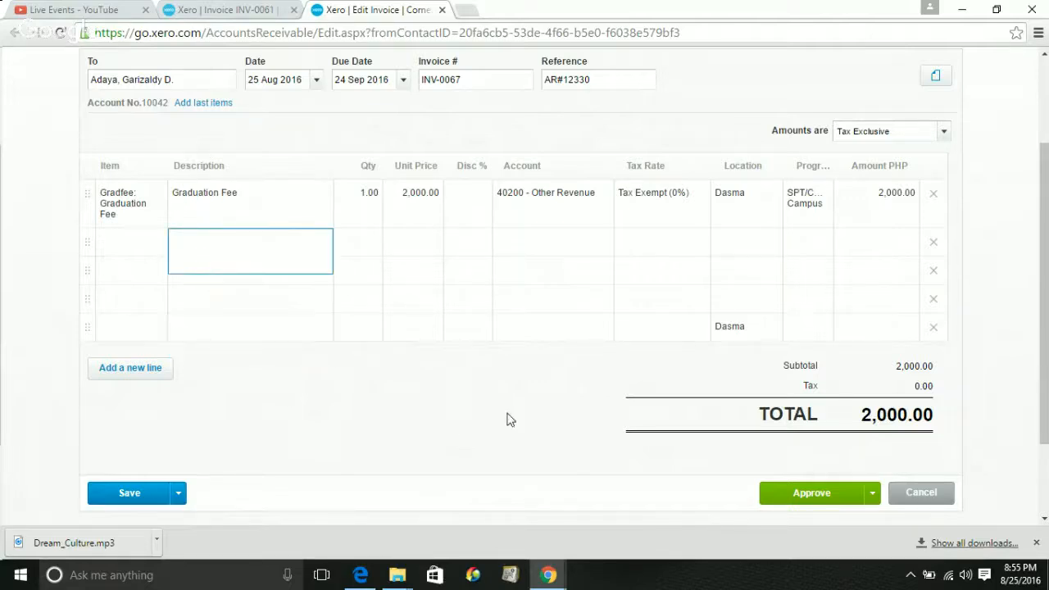
pyautogui.scroll(-1, 1047, 283)
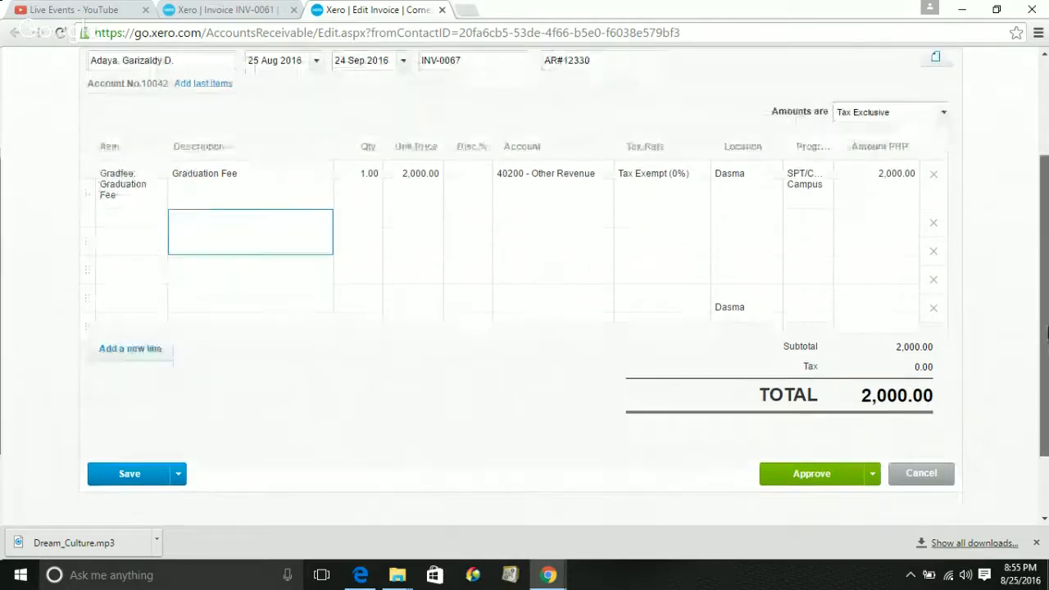
pyautogui.moveTo(1046, 332); pyautogui.dragTo(1046, 393)
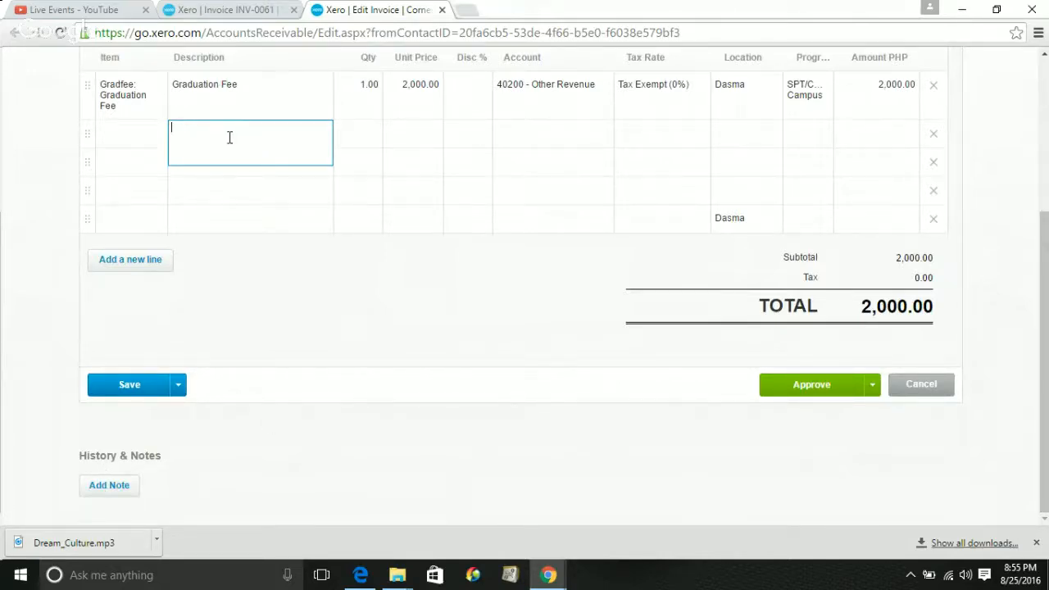
pyautogui.write('paid check.')
pyautogui.click(110, 487)
# Add a note reading 'called yesterday and said will deposit payment at the end of the month'
pyautogui.click(111, 488)
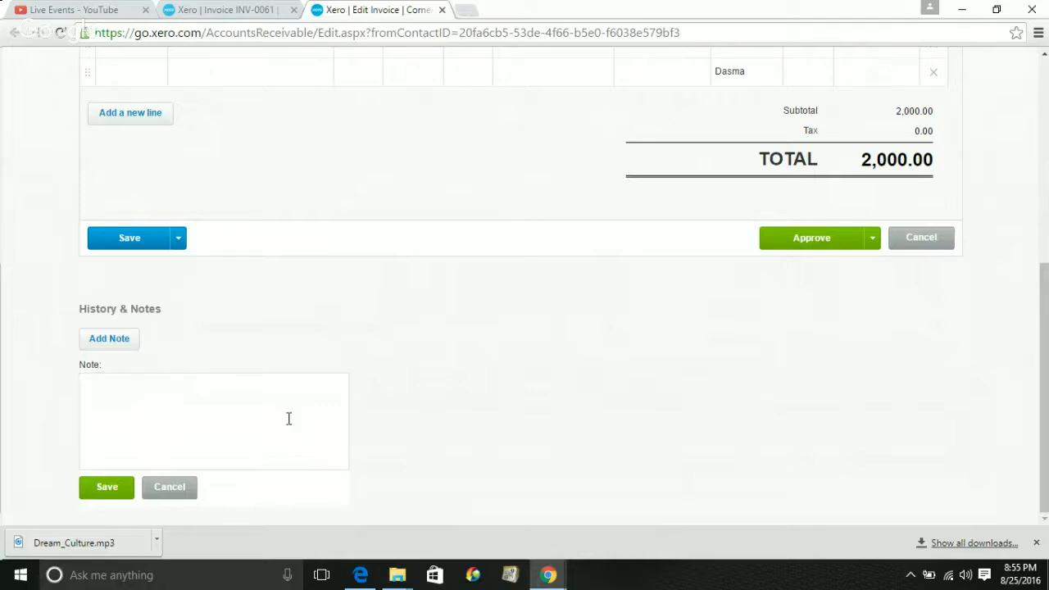
pyautogui.write('called yesterday')
pyautogui.write('and said')
pyautogui.press('BackSpace')
pyautogui.press('BackSpace')
pyautogui.write('id w')
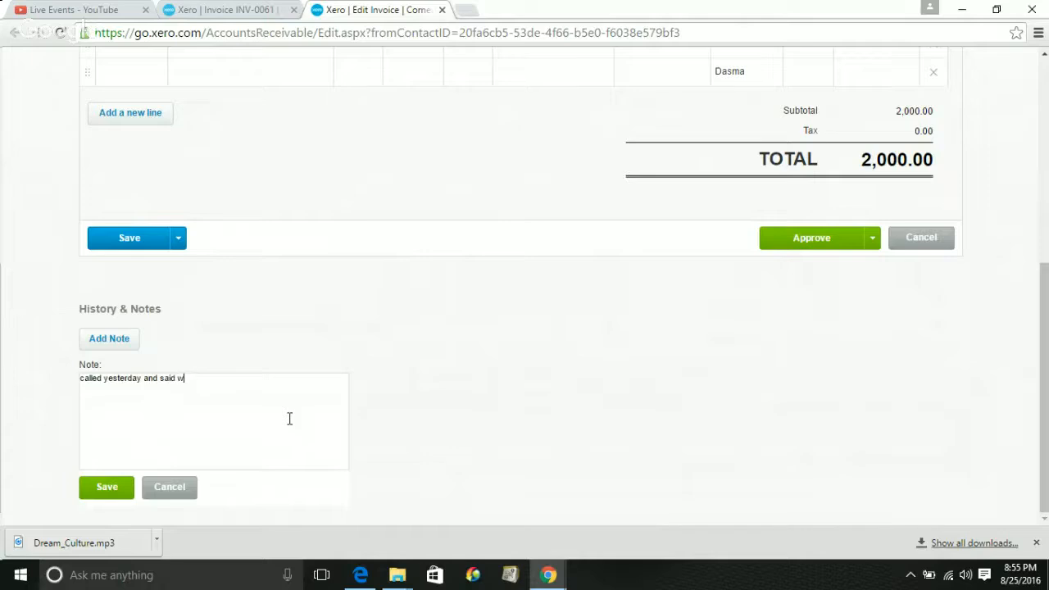
pyautogui.write('ill deposit payment at the end')
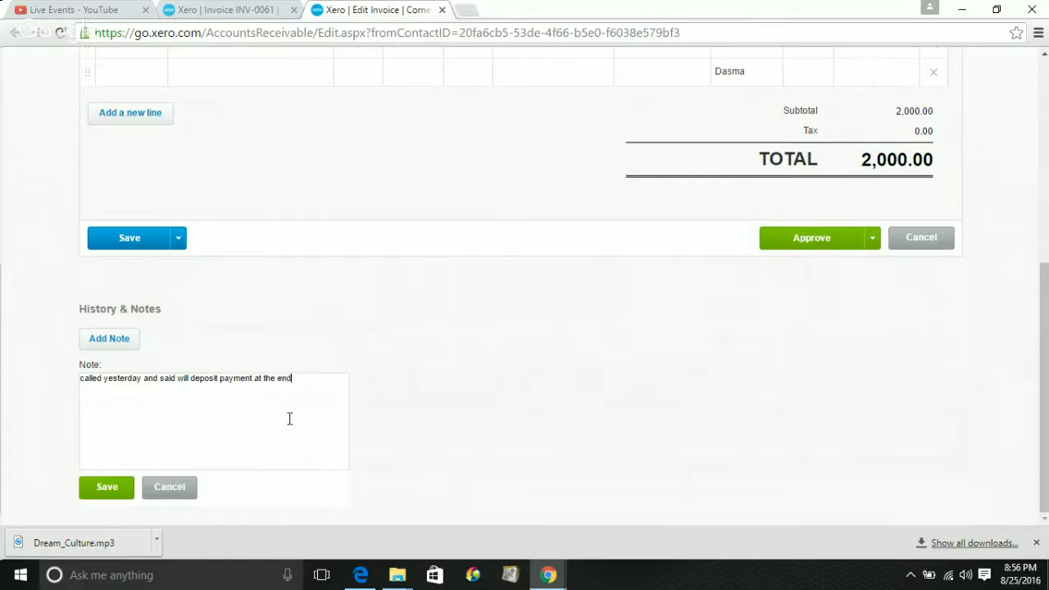
pyautogui.write(' of the month.')
# Save the note to INV-0067's history and scroll down to the History table
pyautogui.click(105, 487)
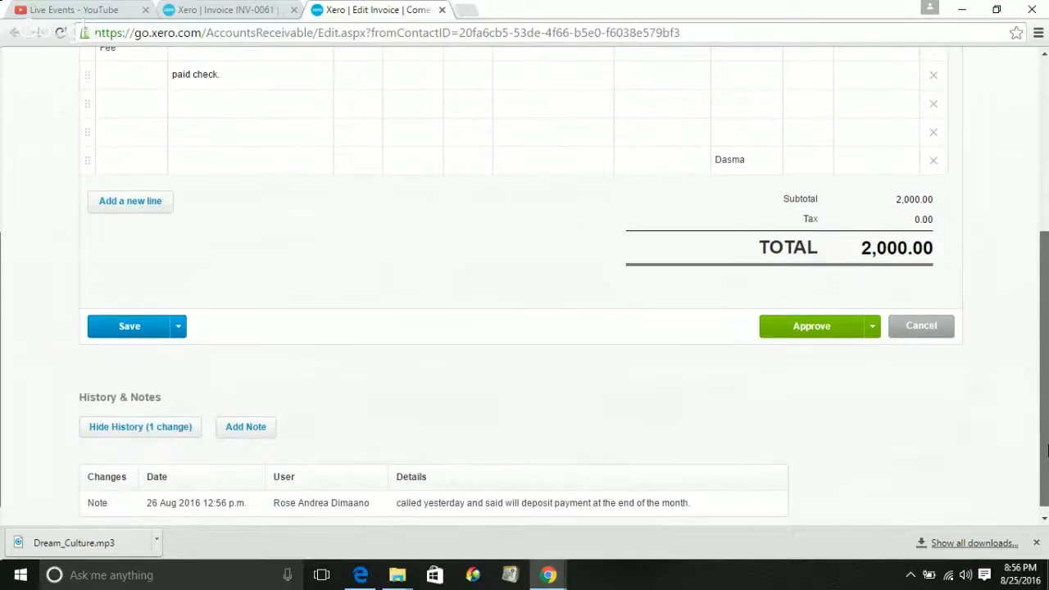
pyautogui.moveTo(1044, 479)
pyautogui.mouseDown()
pyautogui.moveTo(1044, 465)
pyautogui.moveTo(1043, 476)
pyautogui.mouseUp()
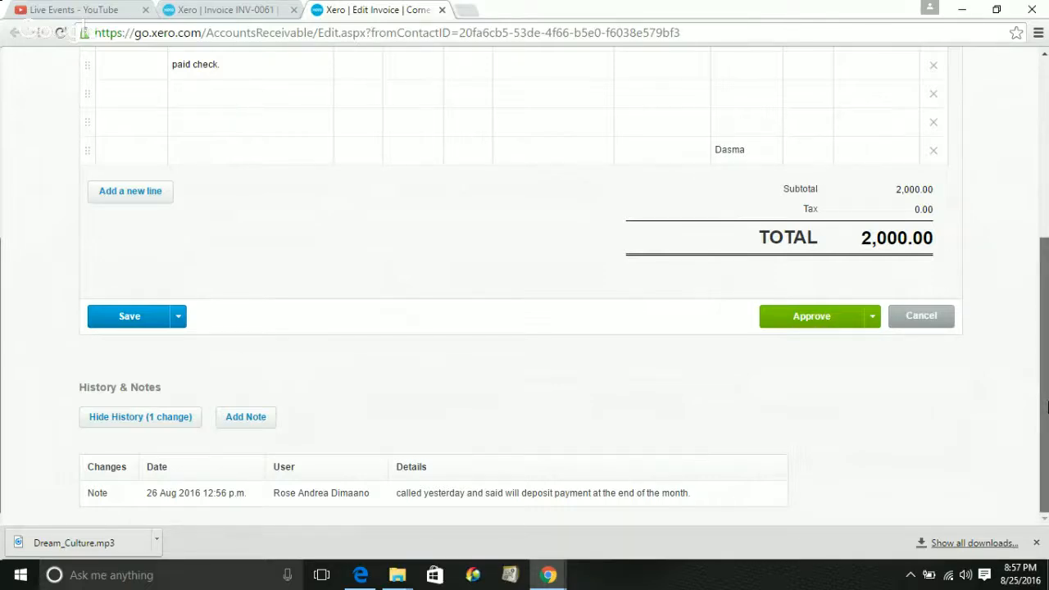
pyautogui.moveTo(1047, 407); pyautogui.dragTo(1036, 238)
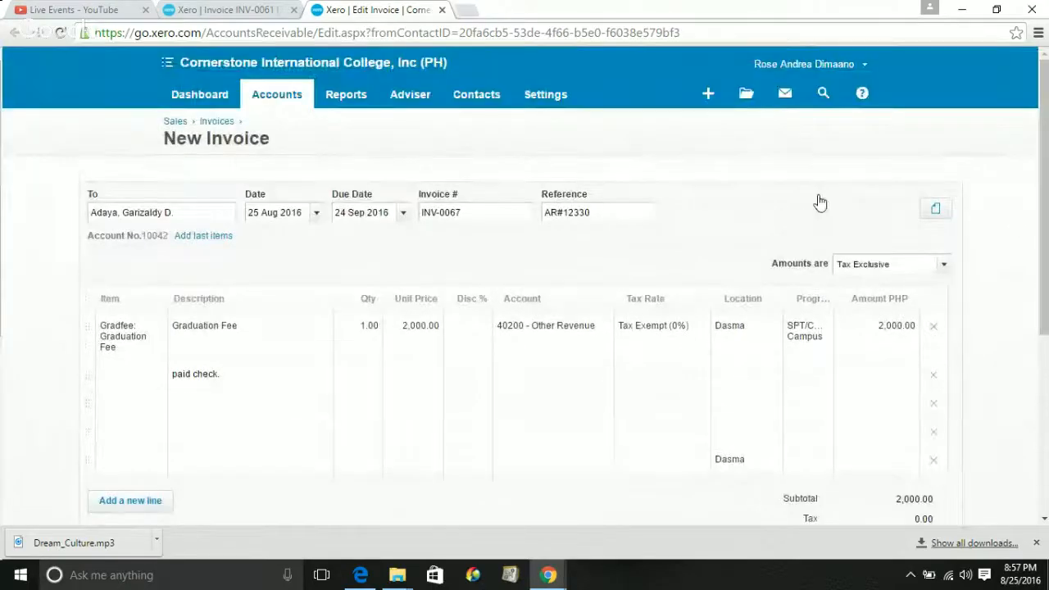
# Glance at the Contacts menu, then show the Reports list and scroll down the invoice
pyautogui.click(482, 102)
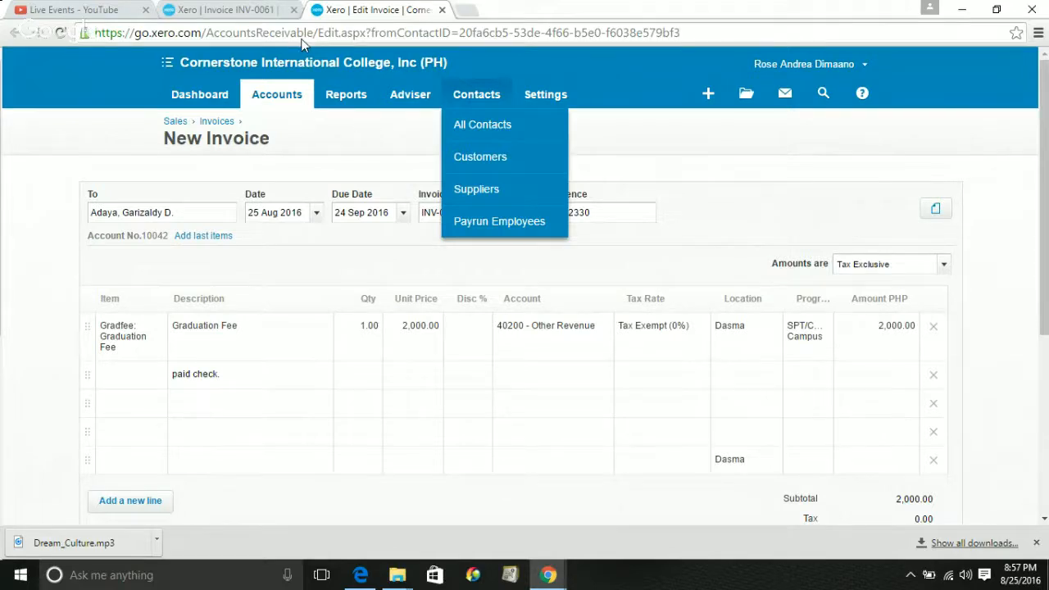
pyautogui.click(346, 94)
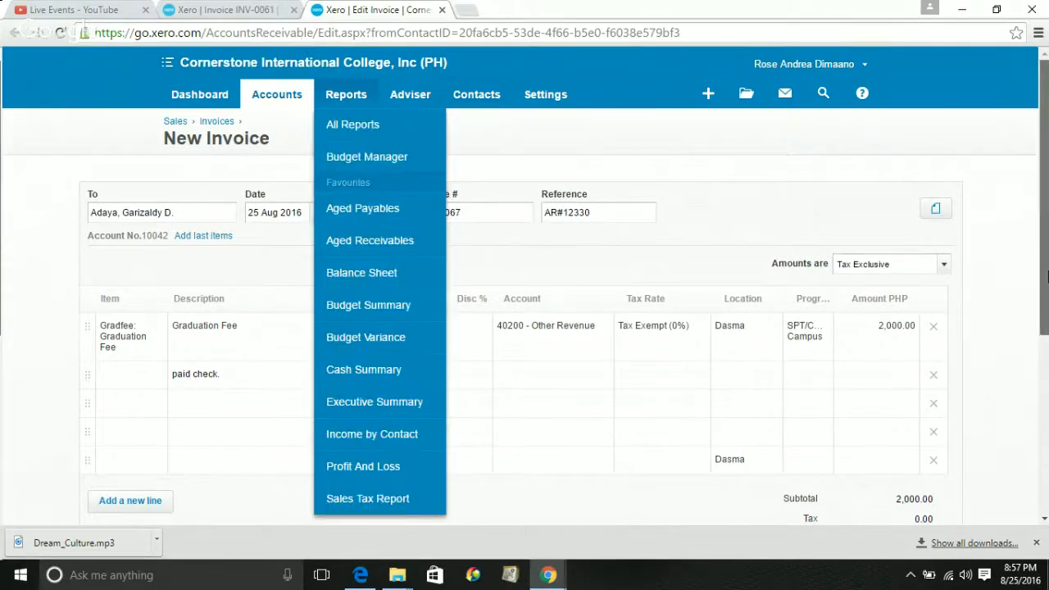
pyautogui.scroll(-3, 1048, 277)
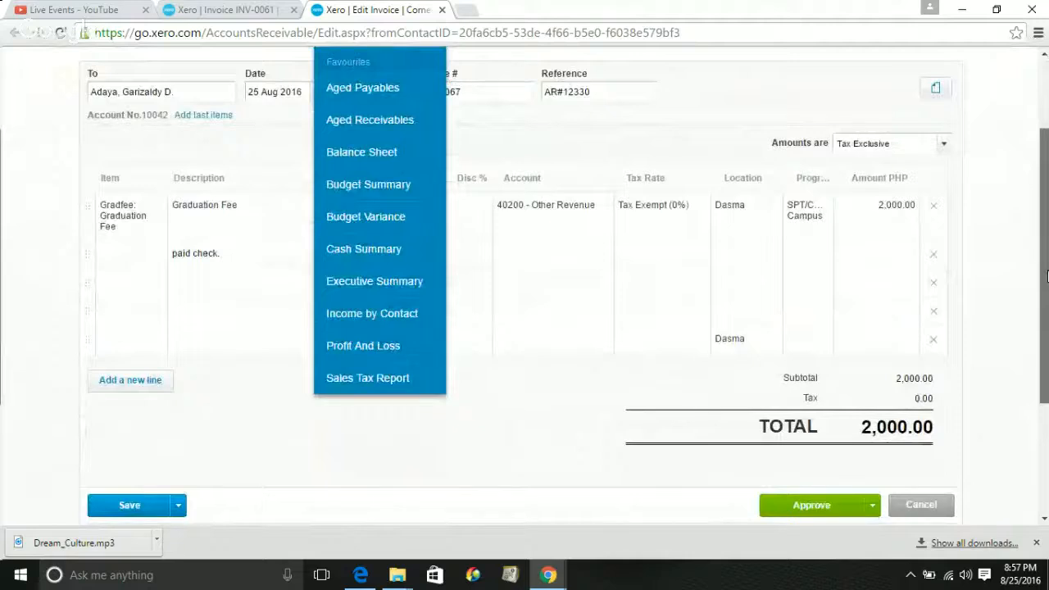
pyautogui.moveTo(1048, 277); pyautogui.dragTo(1047, 328)
# Save INV-0067 as a draft and switch to the Draft invoices list
pyautogui.click(176, 429)
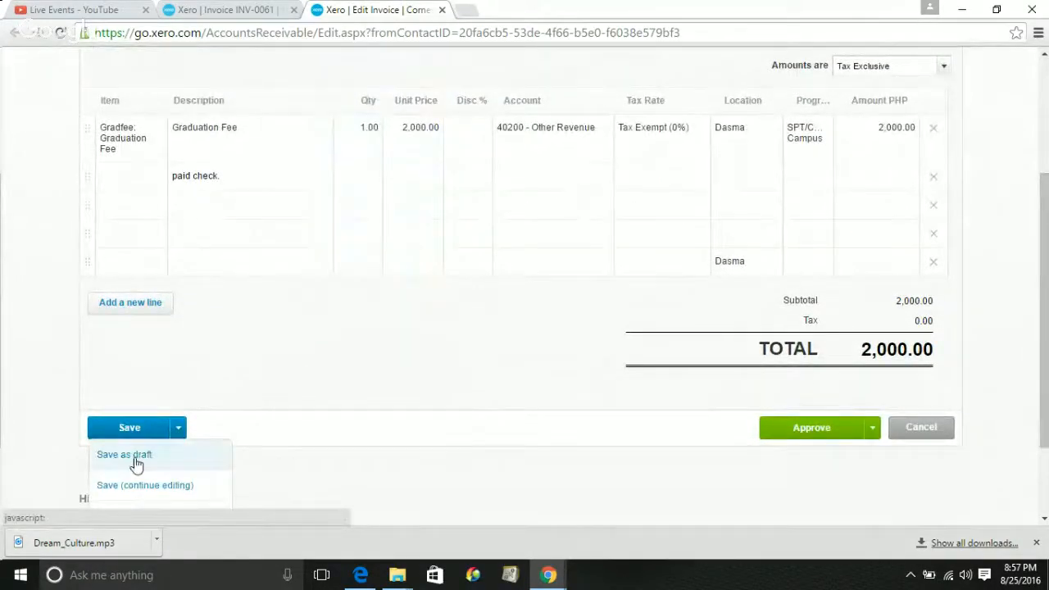
pyautogui.click(136, 464)
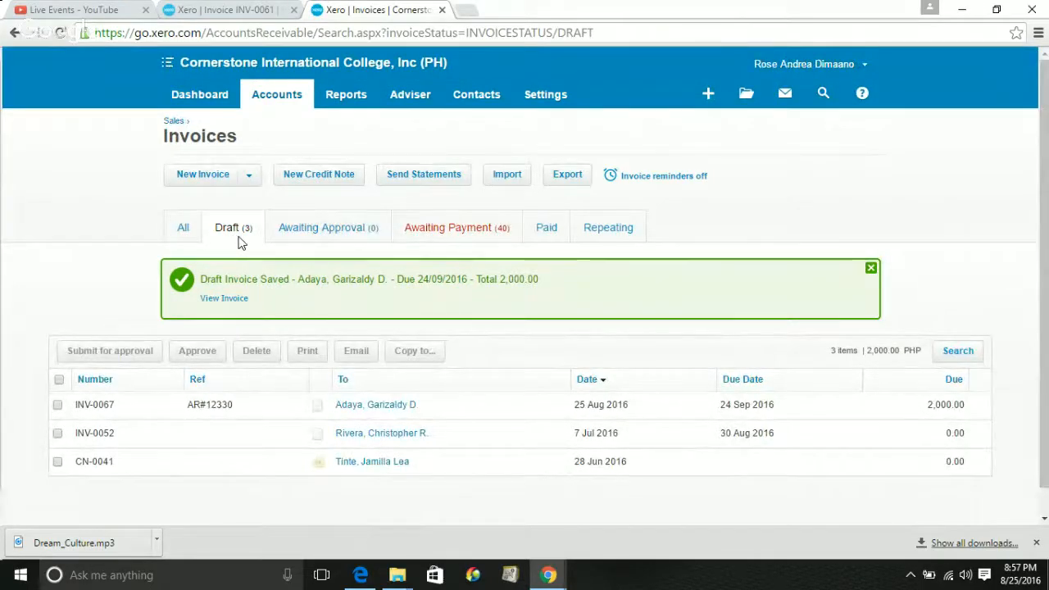
pyautogui.click(238, 237)
# Browse the All, Awaiting Approval and Repeating invoice tabs, then return to Draft
pyautogui.click(174, 240)
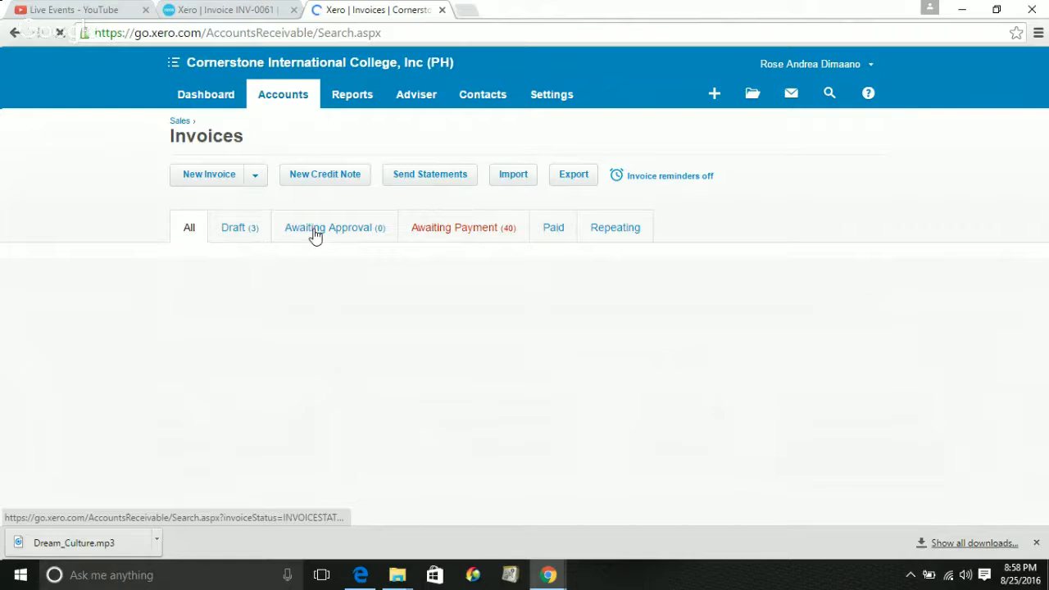
pyautogui.click(459, 232)
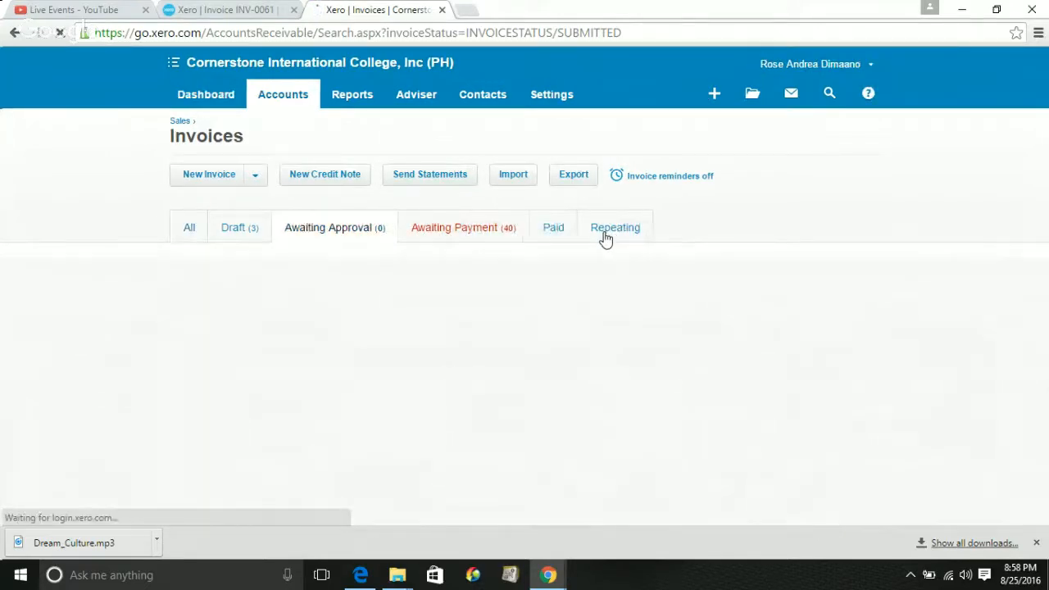
pyautogui.click(604, 234)
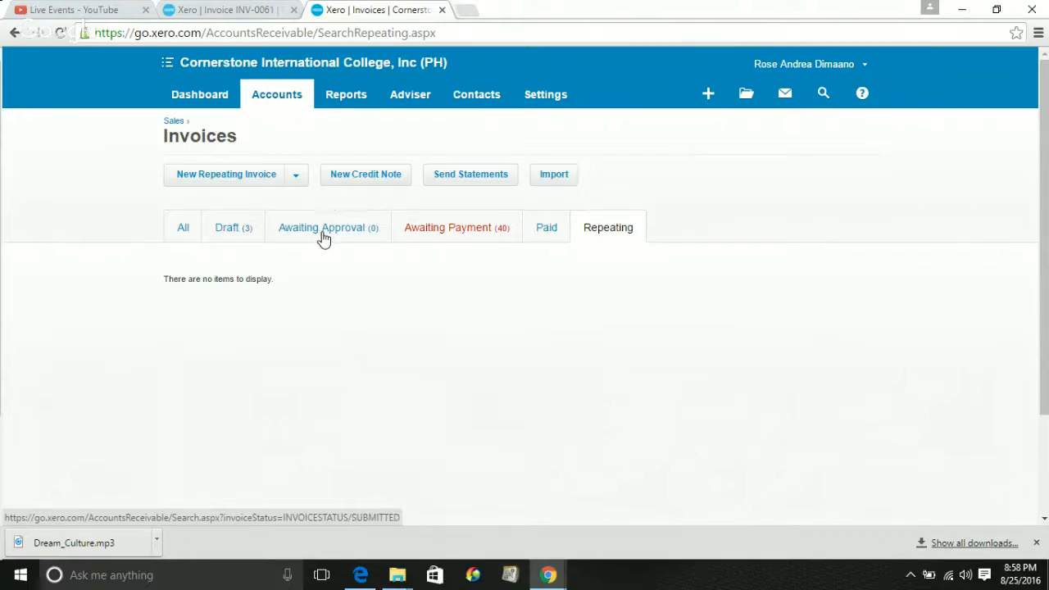
pyautogui.click(235, 236)
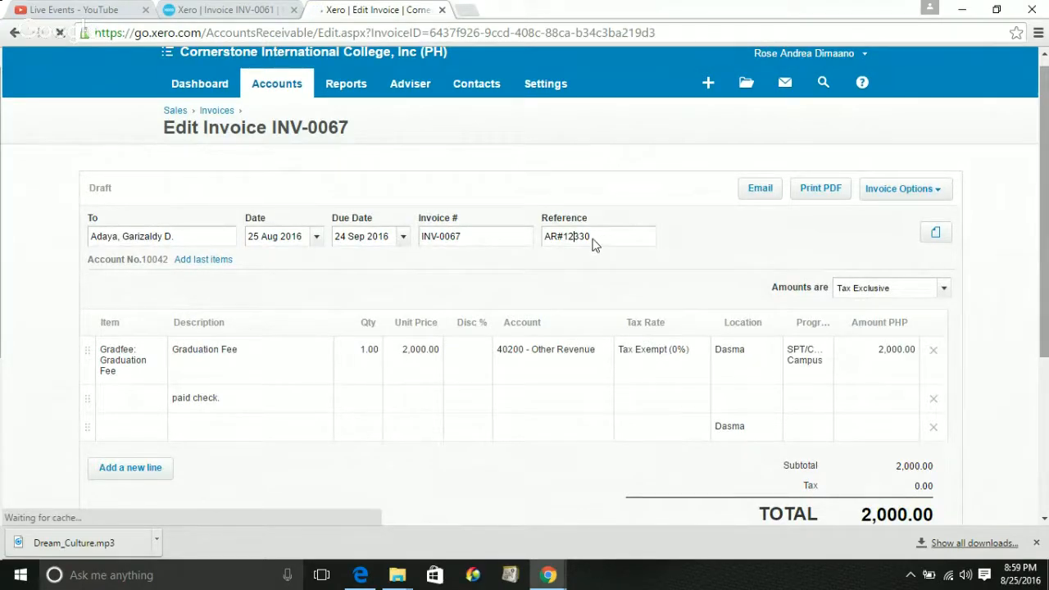
pyautogui.moveTo(593, 236); pyautogui.dragTo(504, 232)
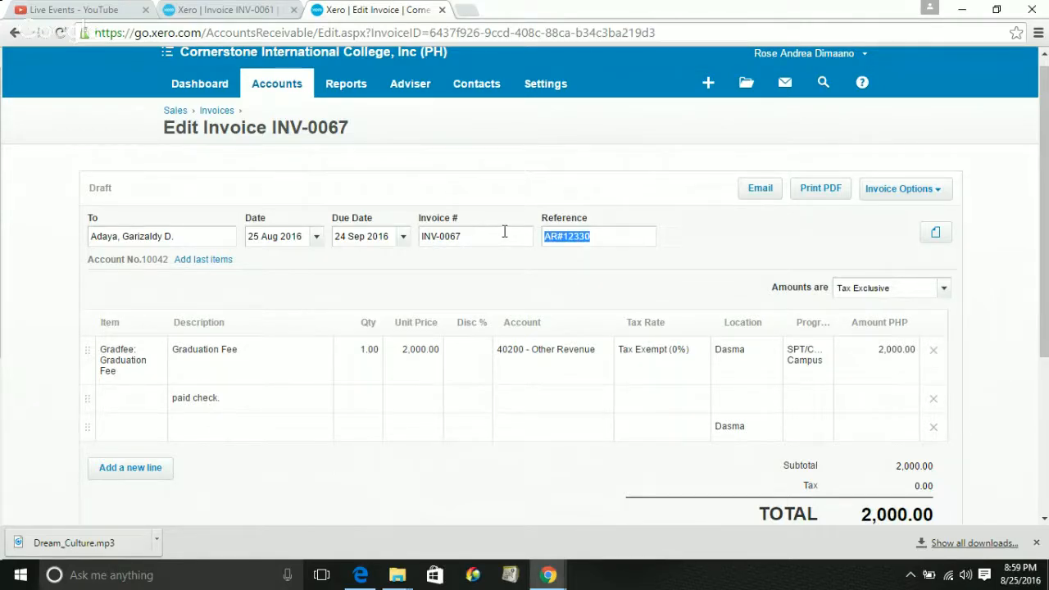
pyautogui.press('Right')
pyautogui.write('C')
pyautogui.write('RNR')
pyautogui.press('BackSpace')
pyautogui.press('BackSpace')
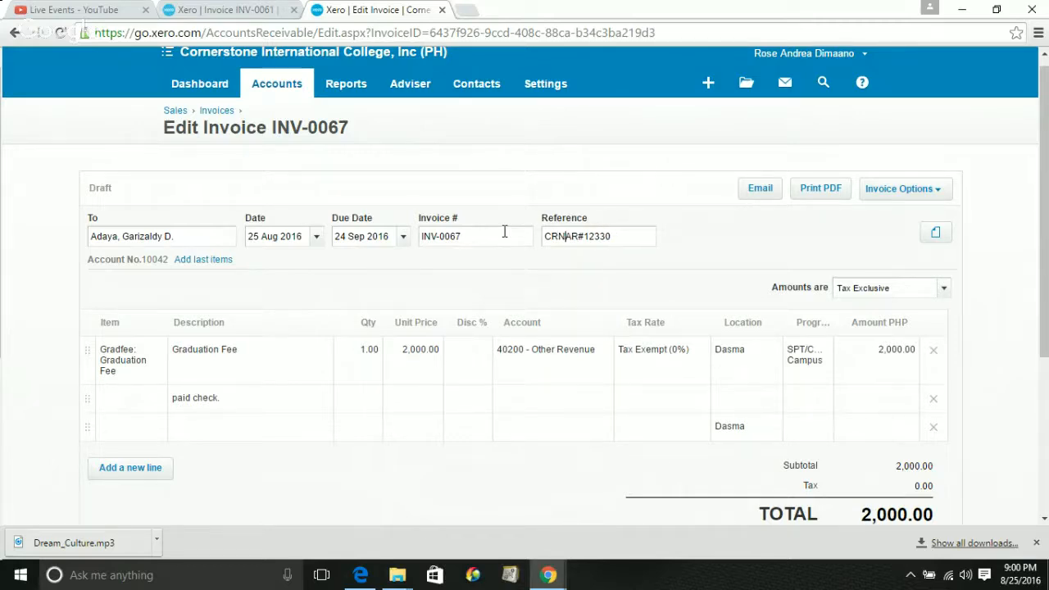
pyautogui.press('BackSpace')
pyautogui.write('SSD 2016')
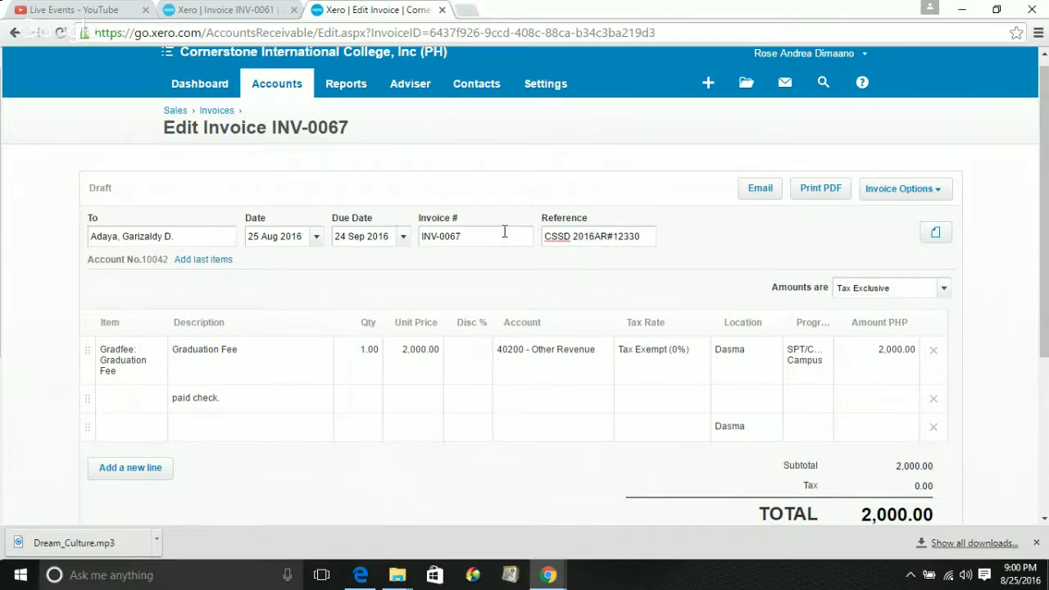
pyautogui.write('-')
pyautogui.write('111111_')
pyautogui.moveTo(544, 236); pyautogui.dragTo(626, 242)
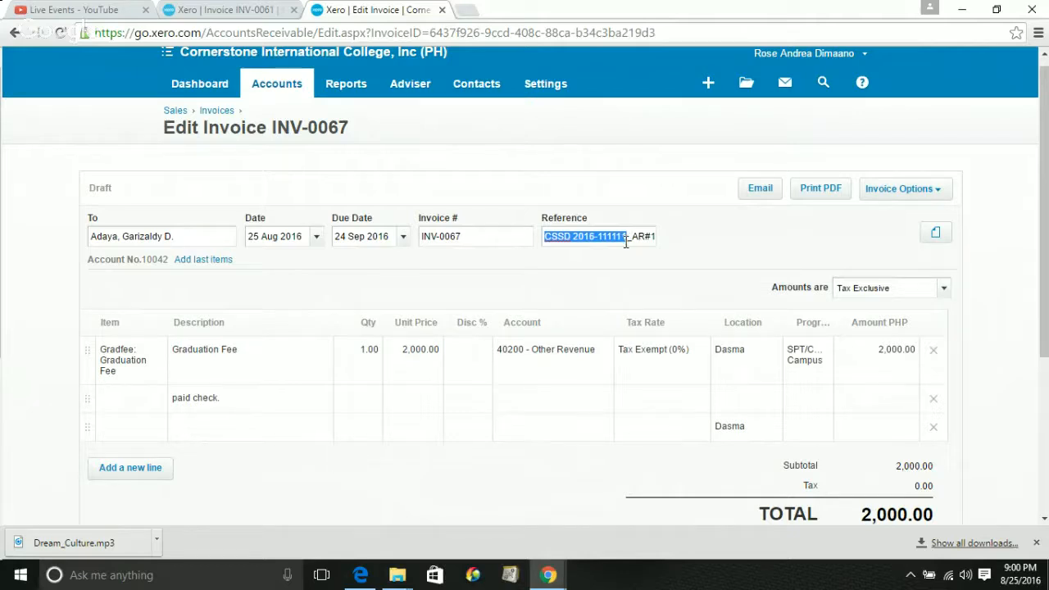
pyautogui.click(626, 242)
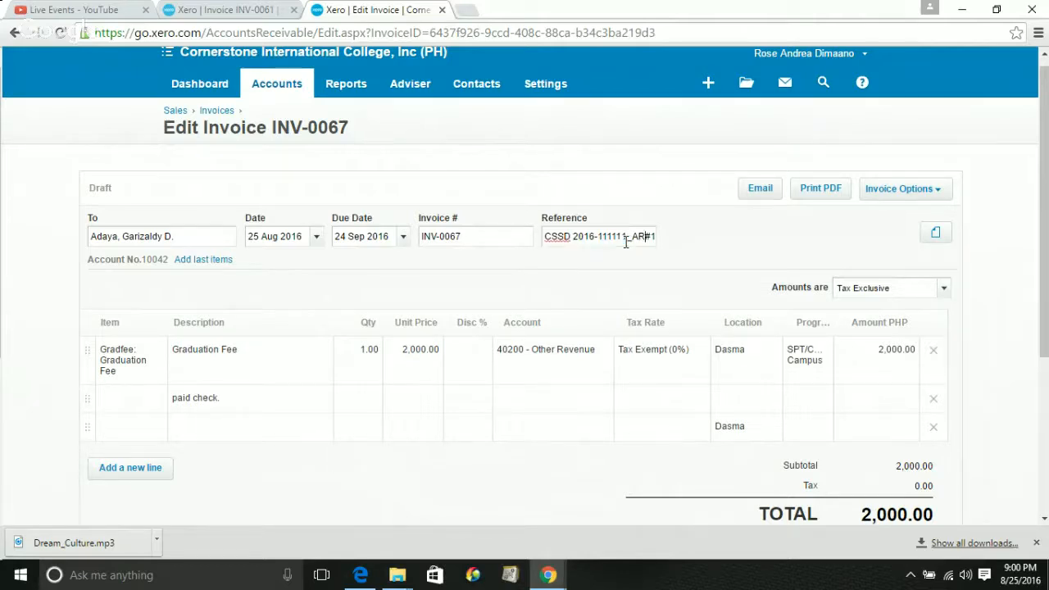
pyautogui.press('Right')
pyautogui.press('Right')
pyautogui.press('Right')
pyautogui.press('Right')
pyautogui.press('Right')
pyautogui.press('Right')
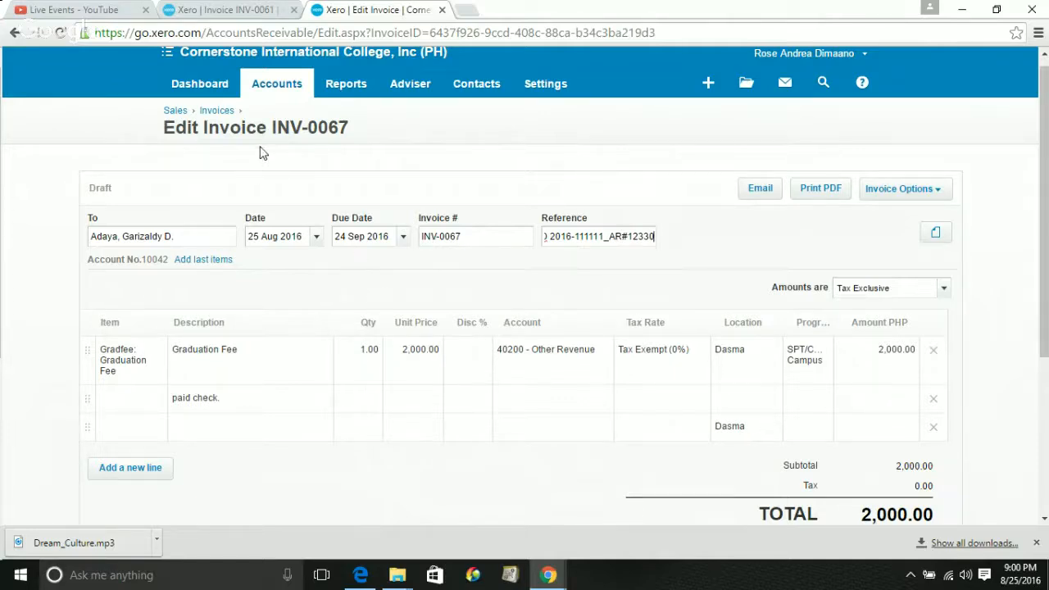
pyautogui.click(229, 18)
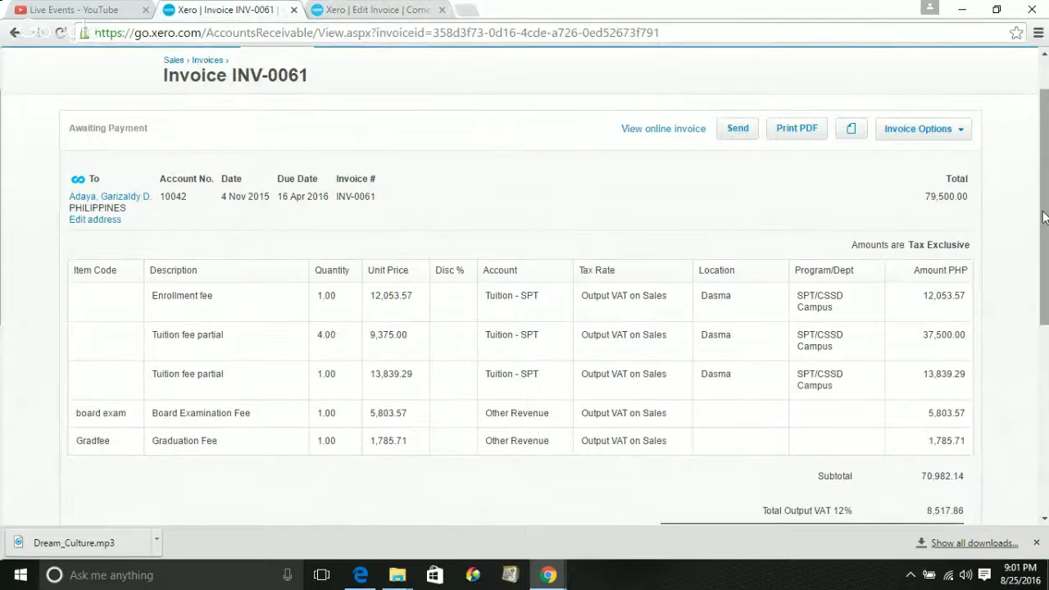
pyautogui.moveTo(1044, 216); pyautogui.dragTo(1044, 261)
pyautogui.click(363, 9)
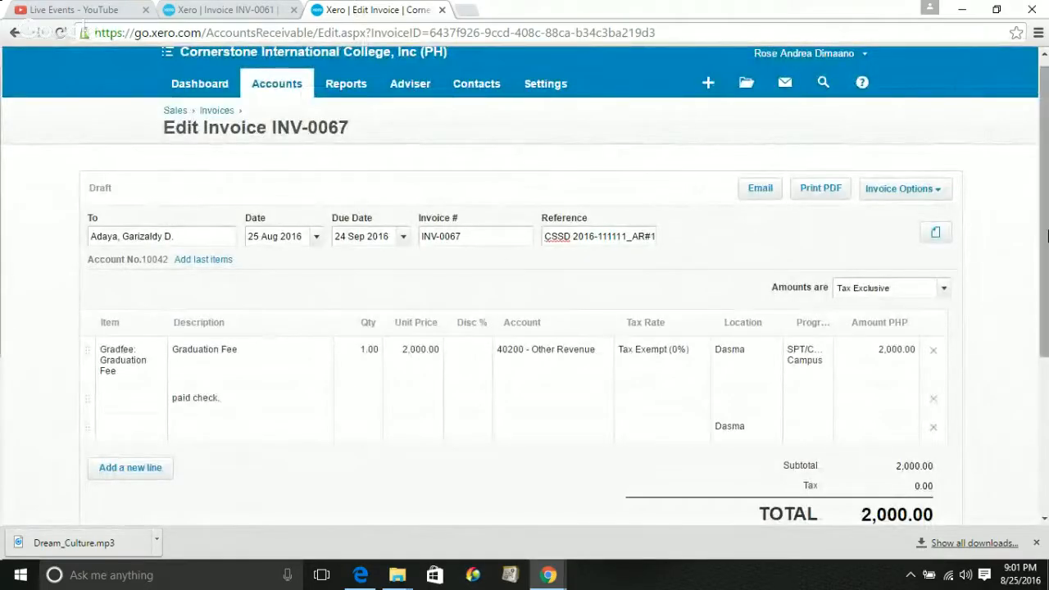
# Show the Save options, then the Approve dropdown's options for INV-0067
pyautogui.scroll(-2, 1043, 316)
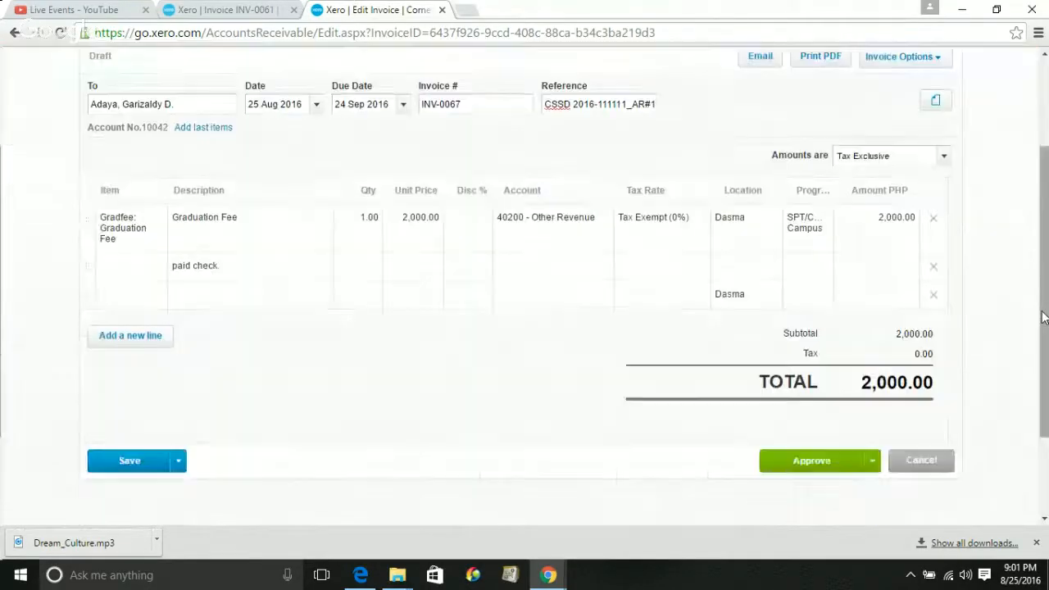
pyautogui.click(178, 460)
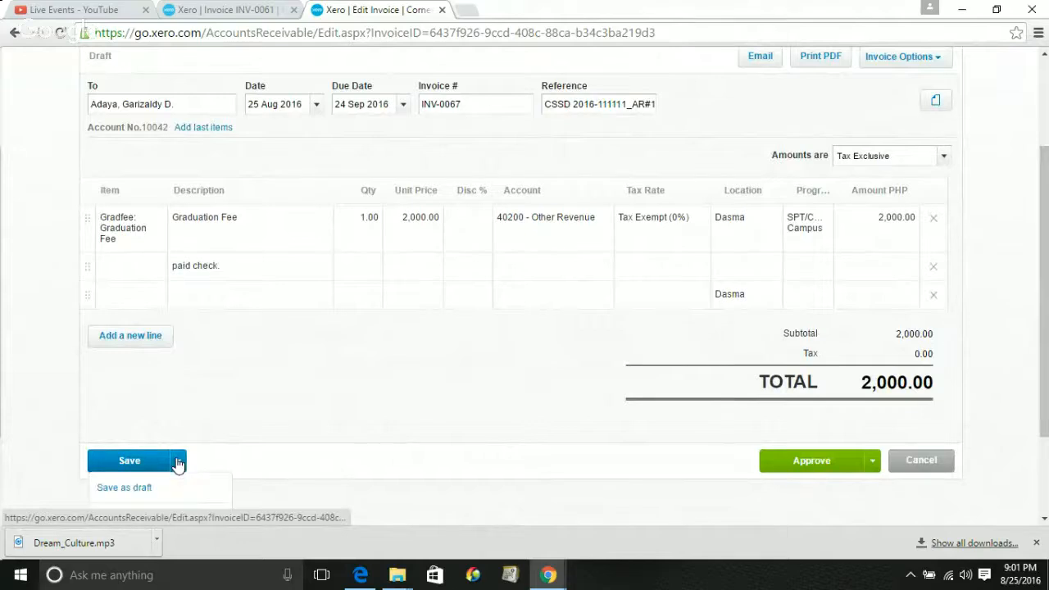
pyautogui.click(873, 461)
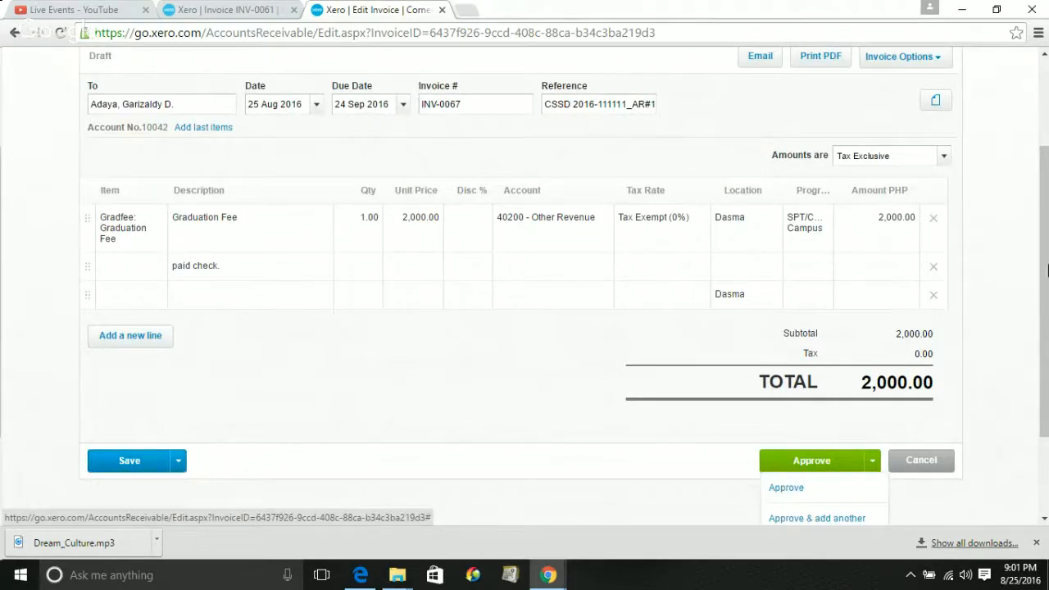
pyautogui.scroll(-2, 1046, 267)
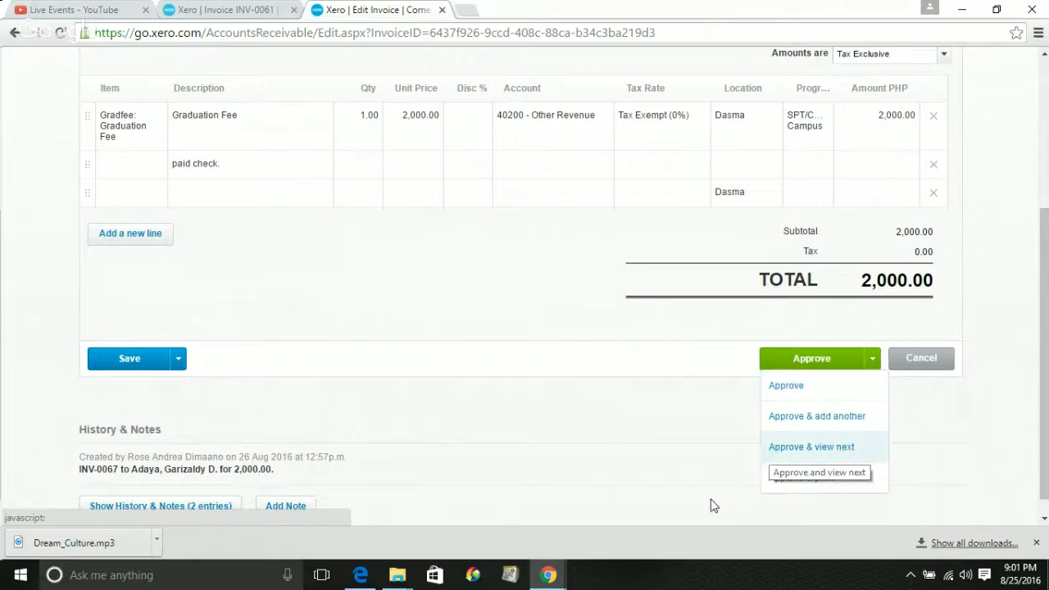
pyautogui.moveTo(537, 574)
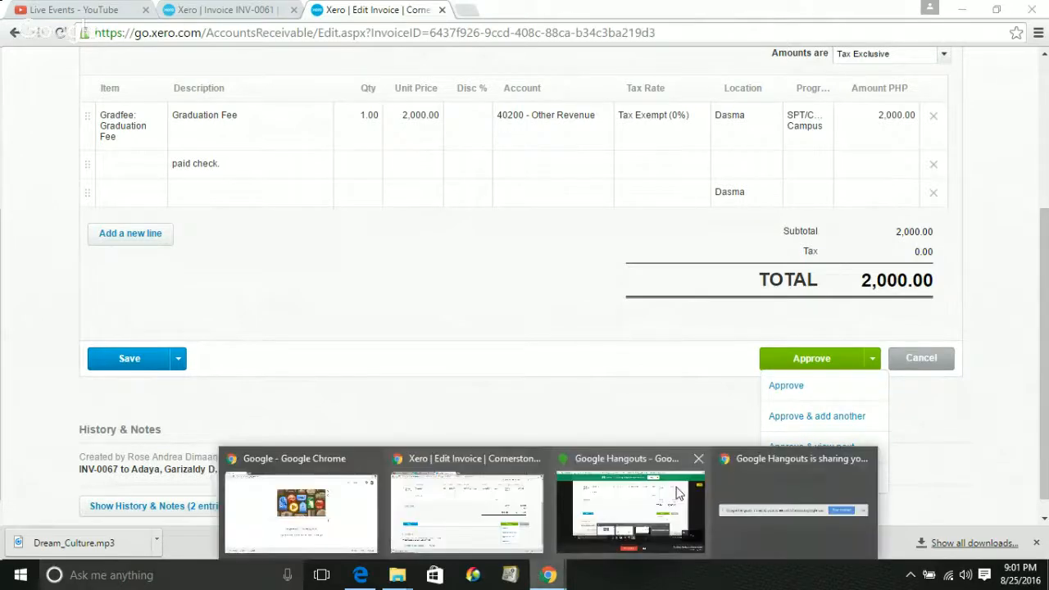
pyautogui.click(677, 492)
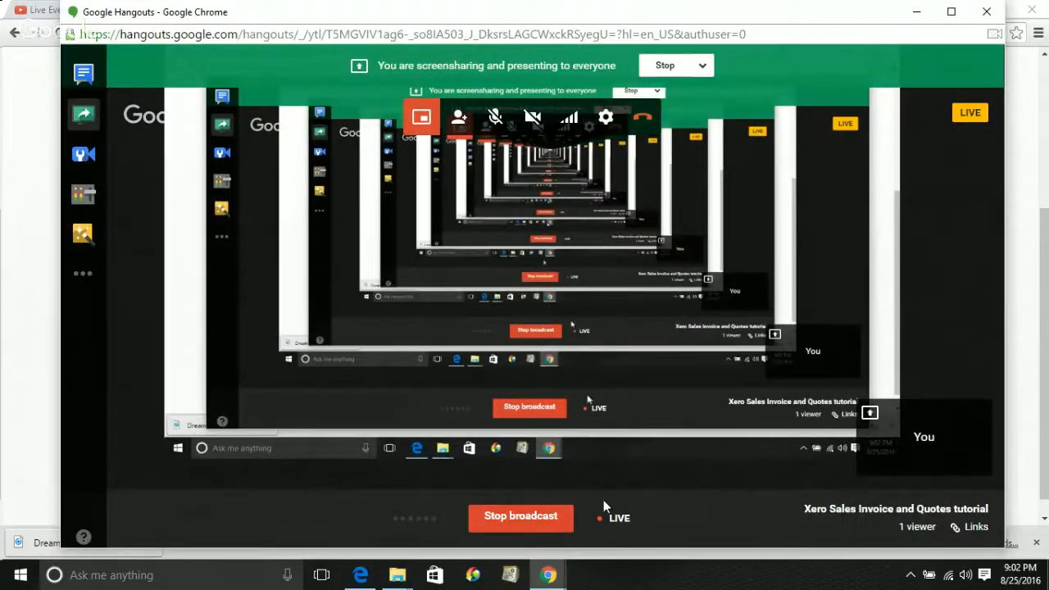
pyautogui.click(554, 578)
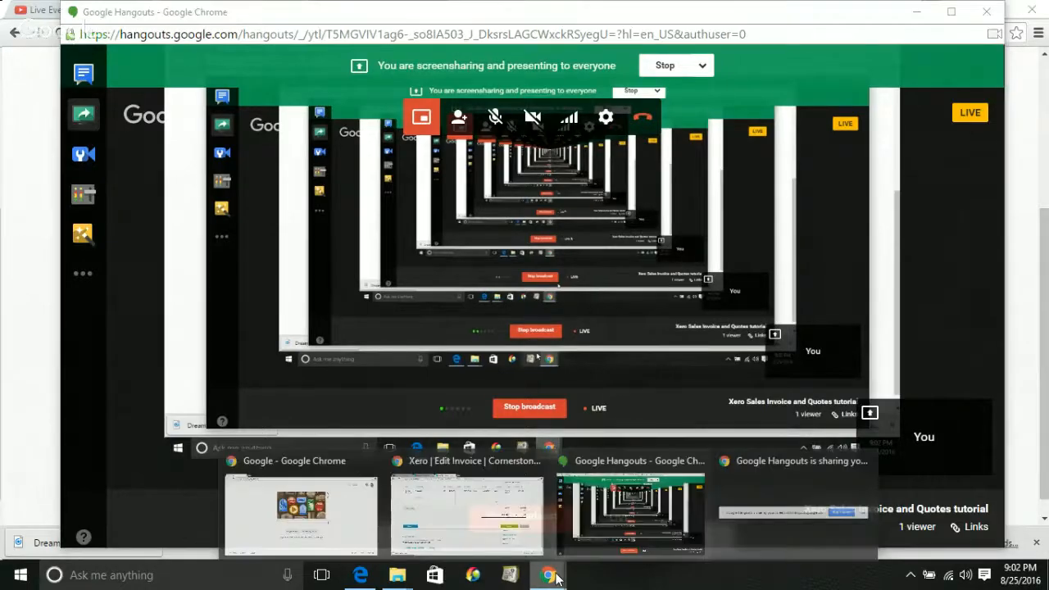
pyautogui.click(467, 507)
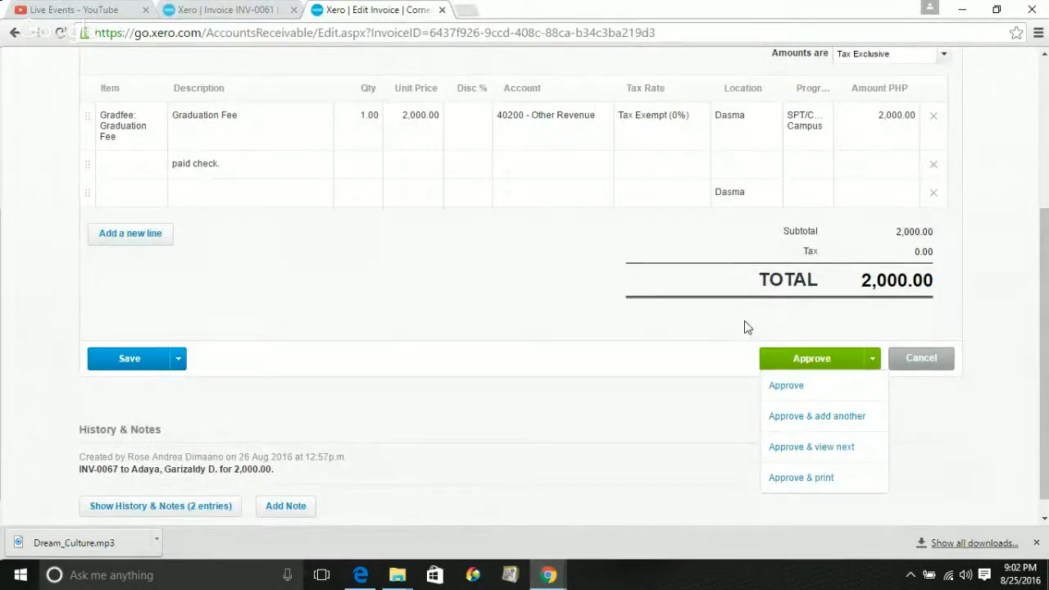
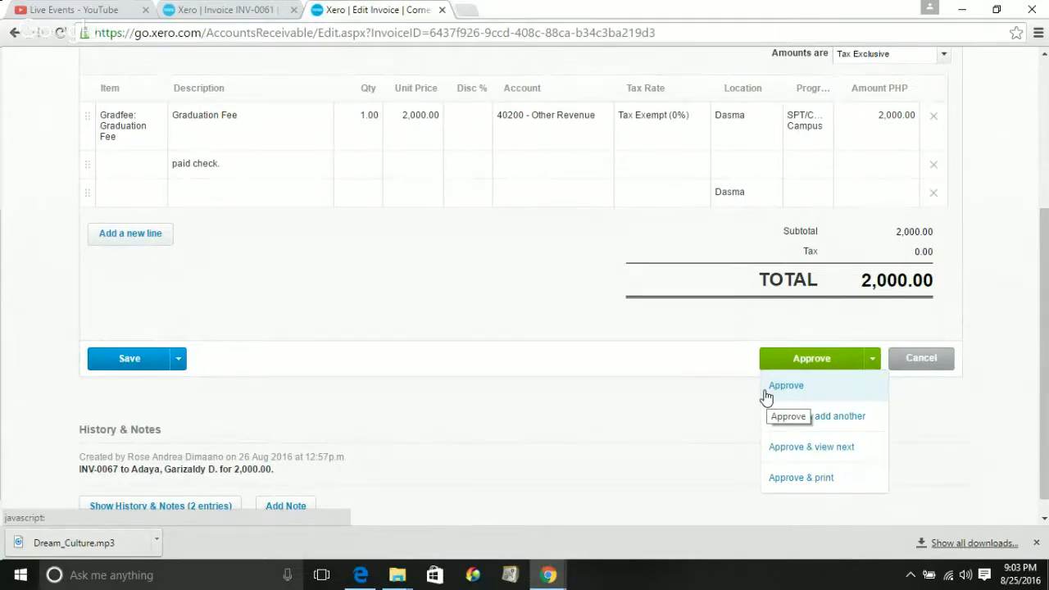
# Save INV-0067 and submit it for approval, which returns five incomplete-line errors
pyautogui.click(180, 361)
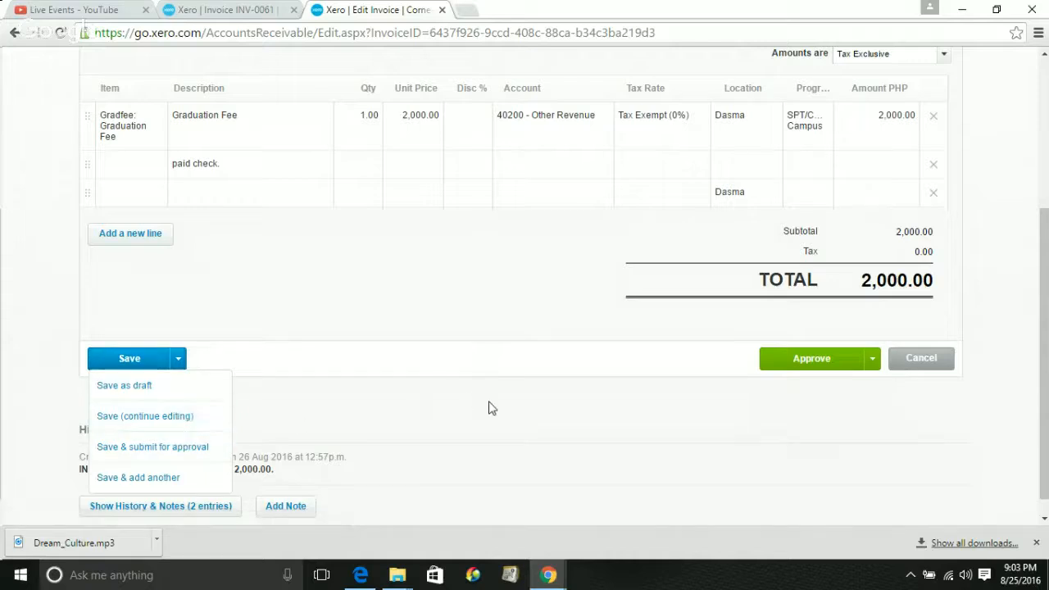
pyautogui.click(168, 450)
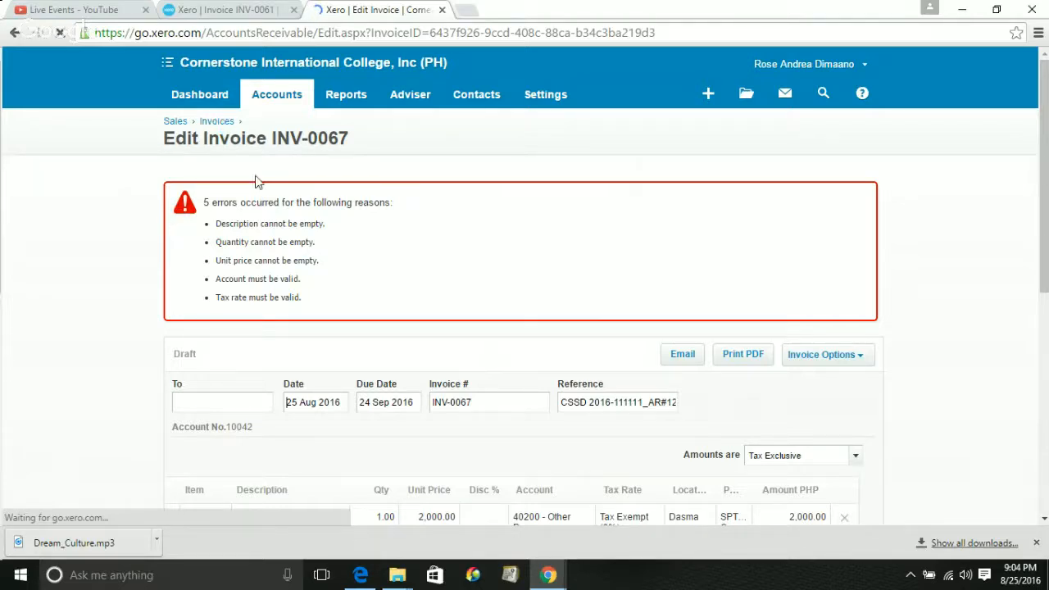
# Return to the Sales Invoices list and filter to the 40 invoices awaiting payment
pyautogui.click(221, 123)
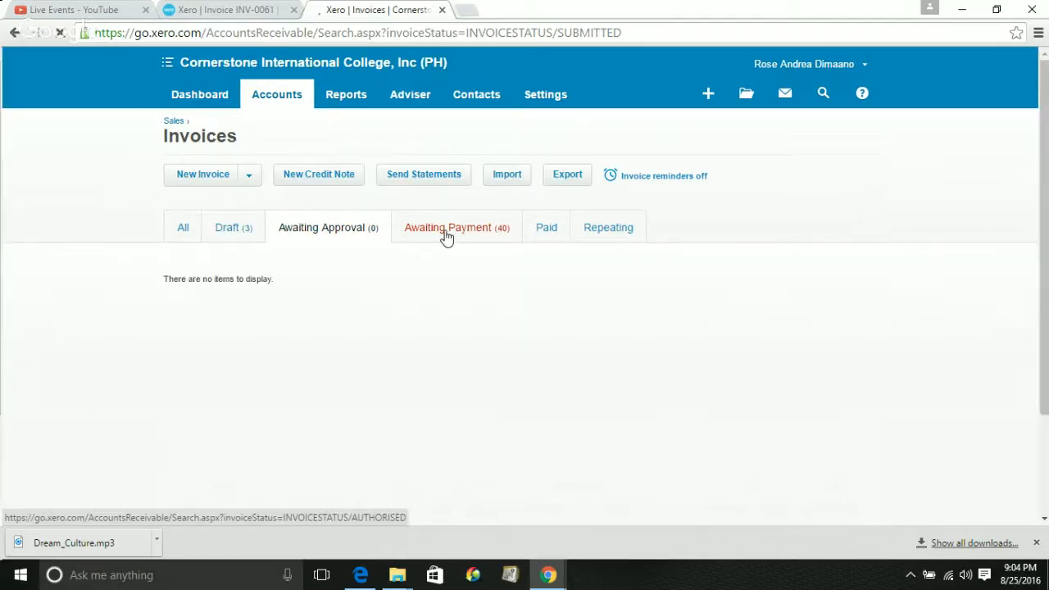
pyautogui.click(446, 237)
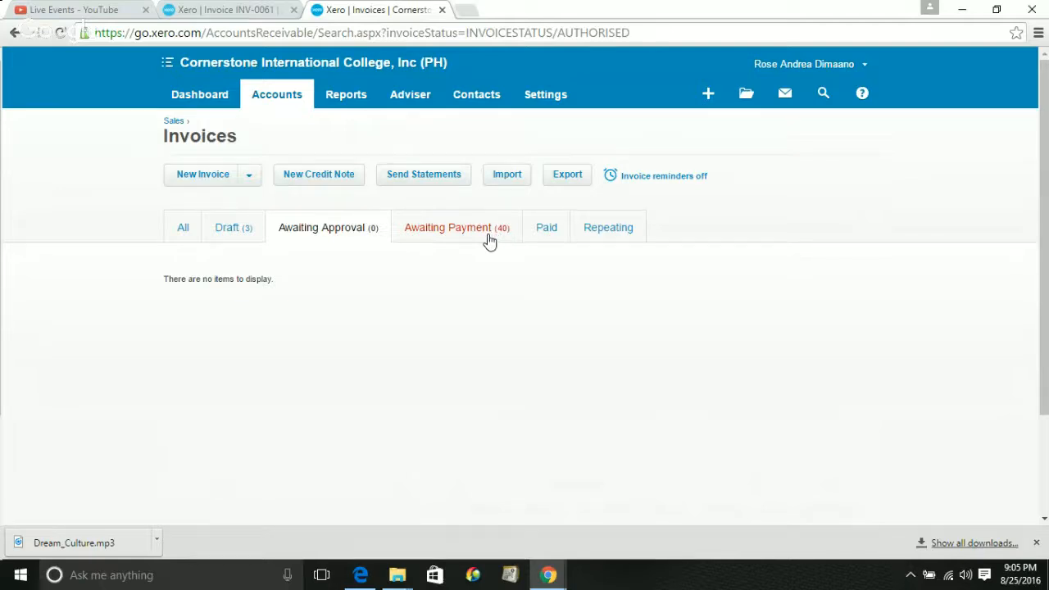
pyautogui.click(488, 238)
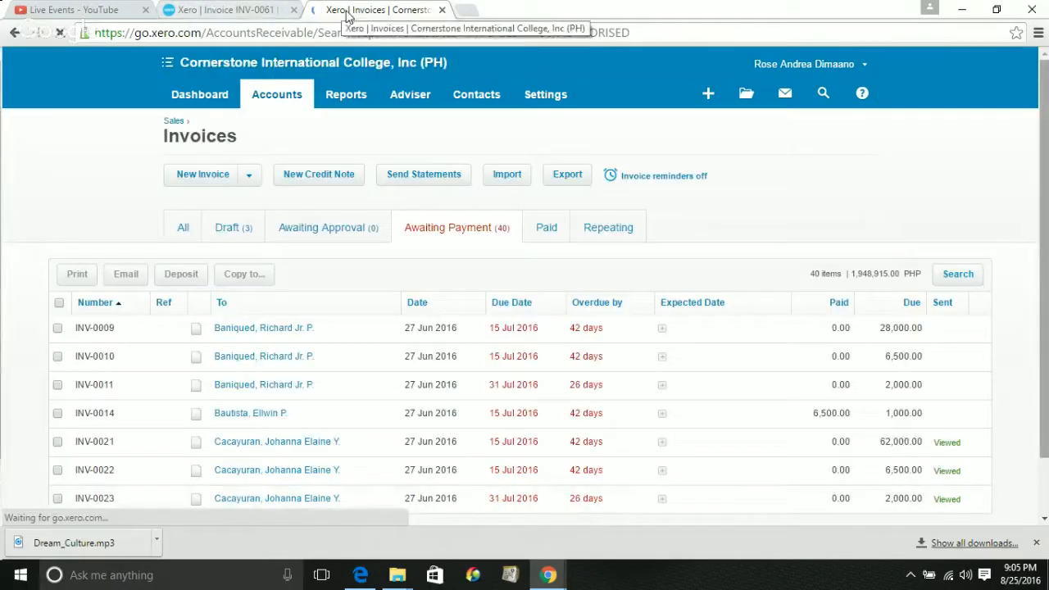
# Switch to the INV-0061 tab and put that awaiting-payment invoice into edit mode
pyautogui.click(246, 10)
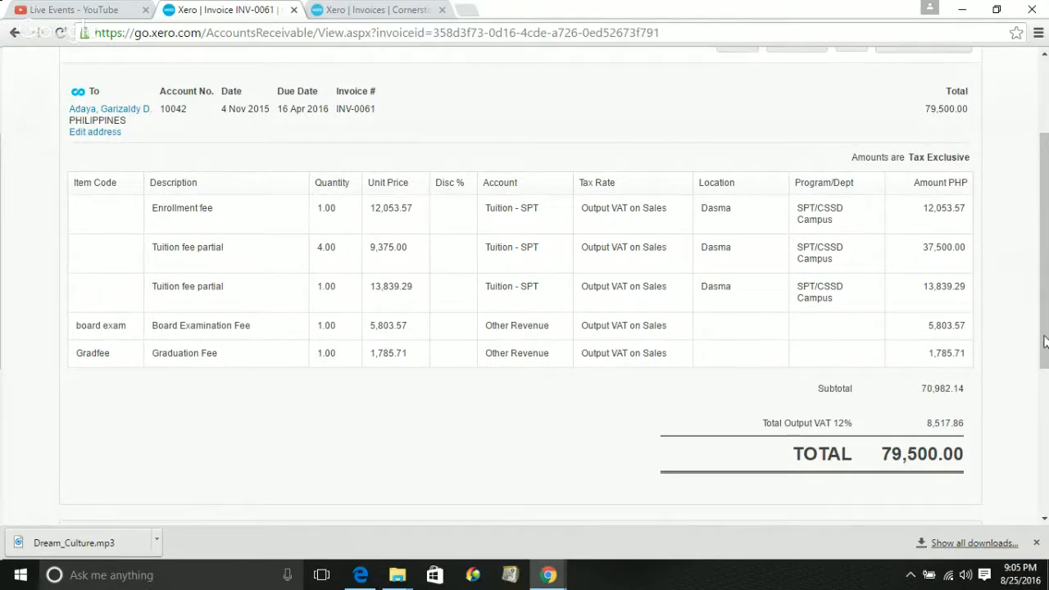
pyautogui.moveTo(1047, 349); pyautogui.dragTo(1044, 412)
pyautogui.moveTo(1045, 360); pyautogui.dragTo(1045, 324)
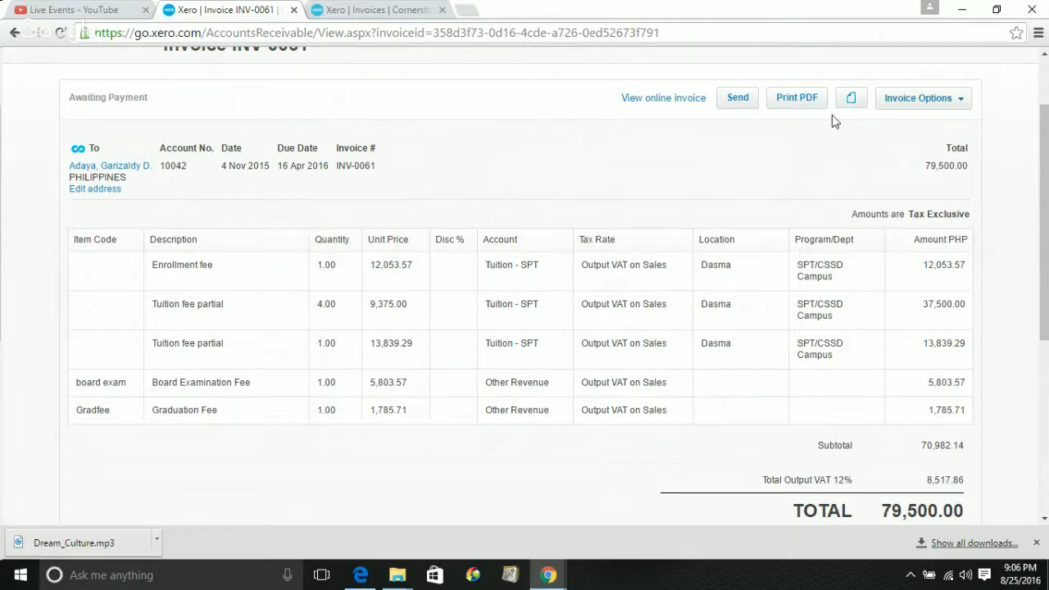
pyautogui.click(919, 108)
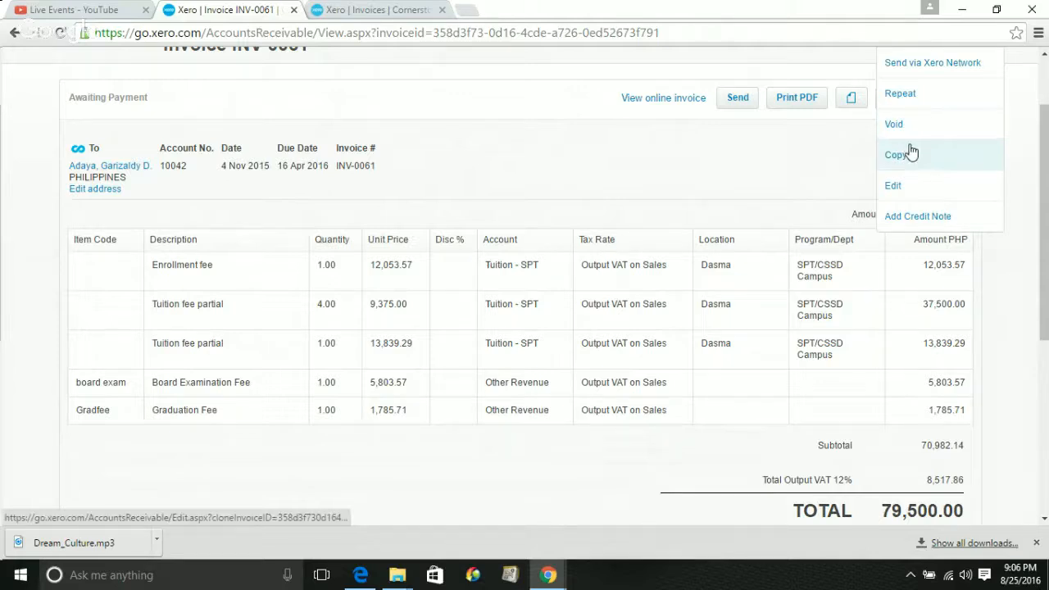
pyautogui.click(914, 195)
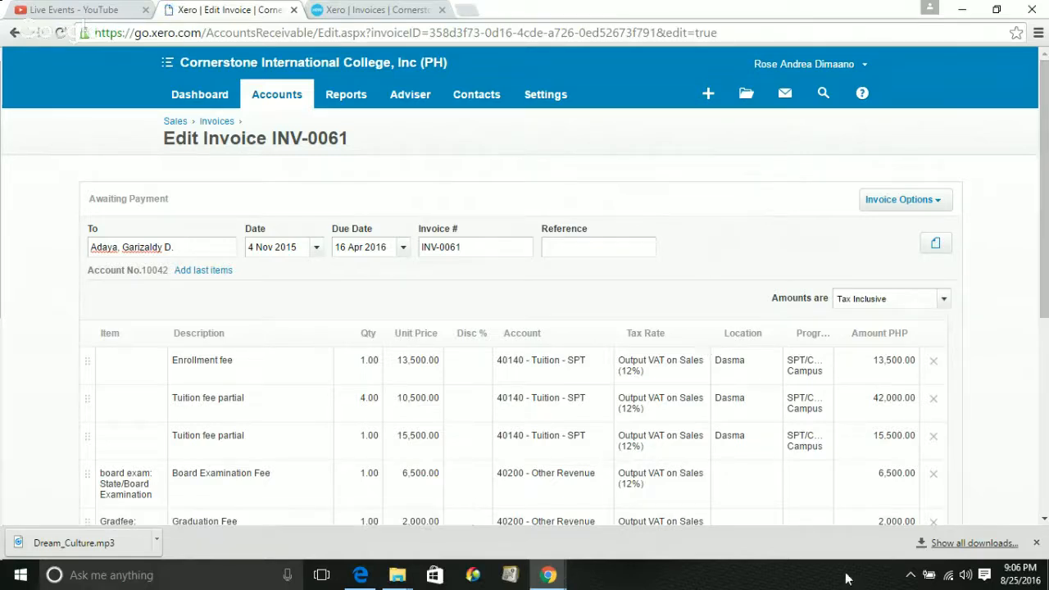
# Tag INV-0061's last two fee lines with Dasma and SPT/CSSD Campus, total 79,500.00
pyautogui.click(1042, 522)
pyautogui.click(1042, 522)
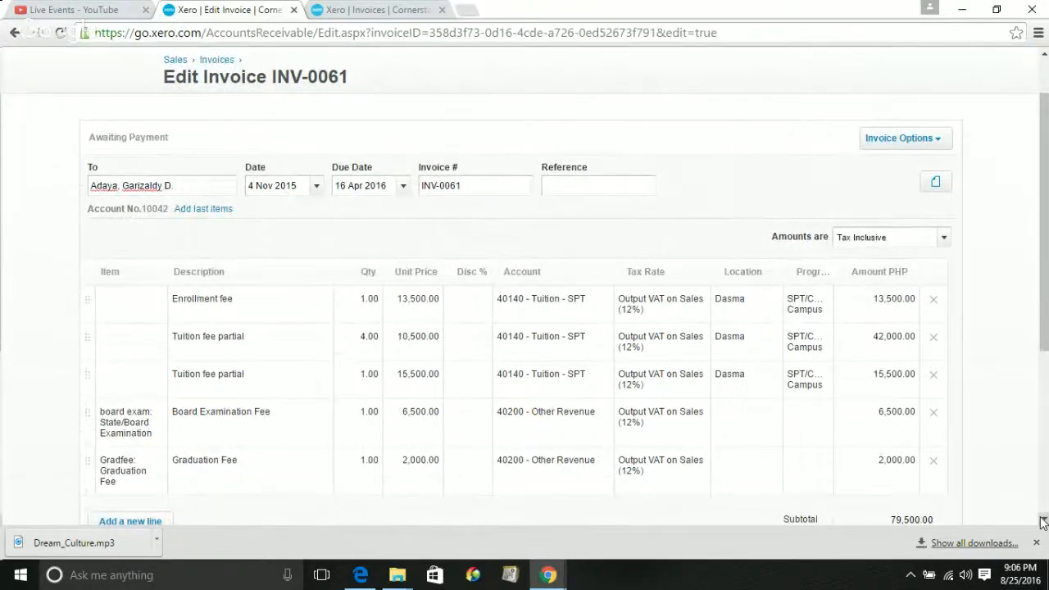
pyautogui.click(1042, 522)
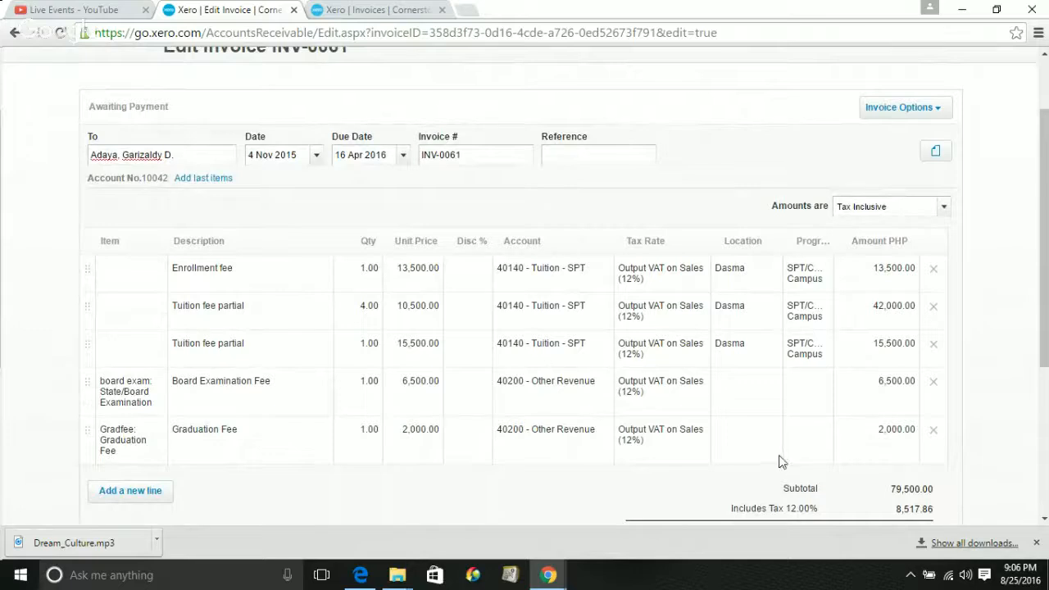
pyautogui.click(748, 402)
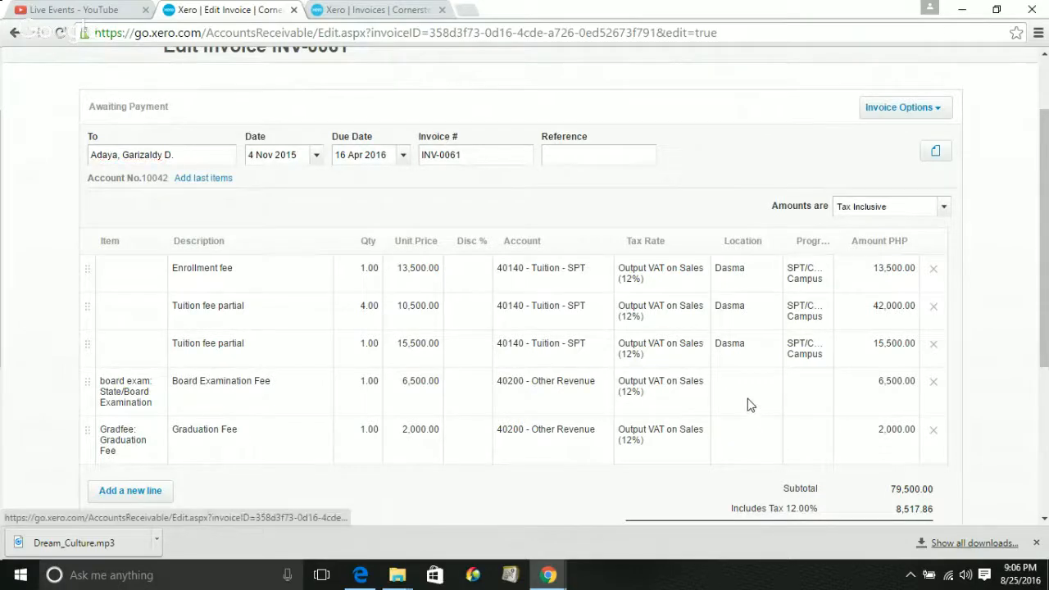
pyautogui.click(748, 400)
pyautogui.click(747, 399)
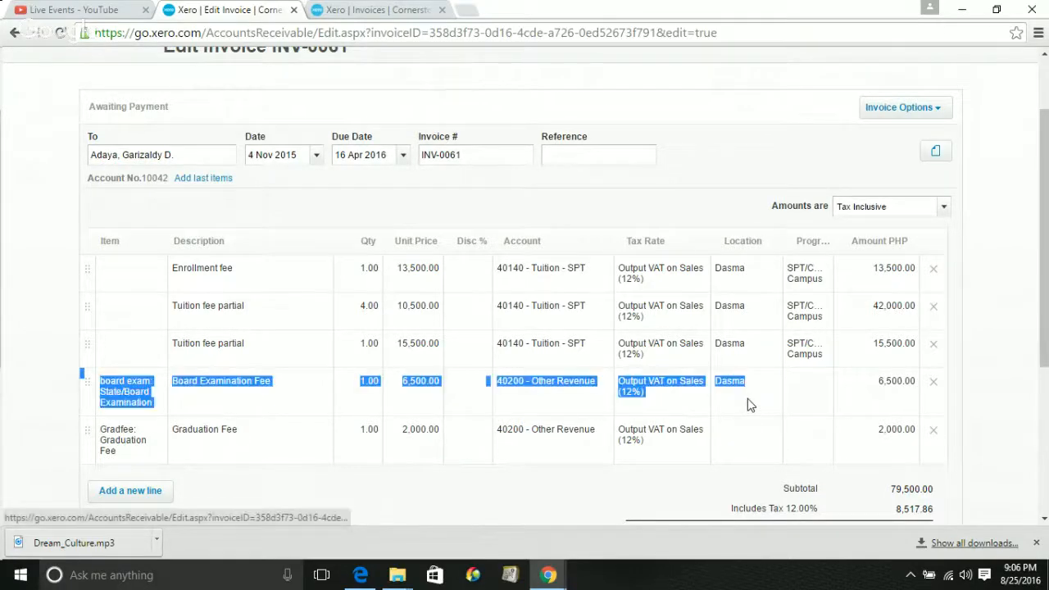
pyautogui.click(735, 440)
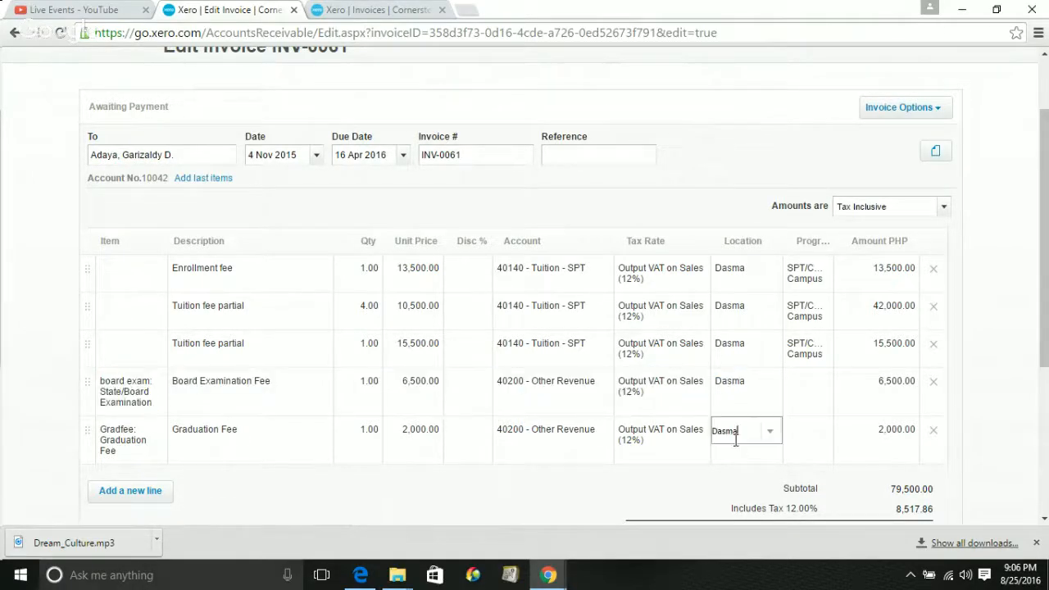
pyautogui.click(789, 401)
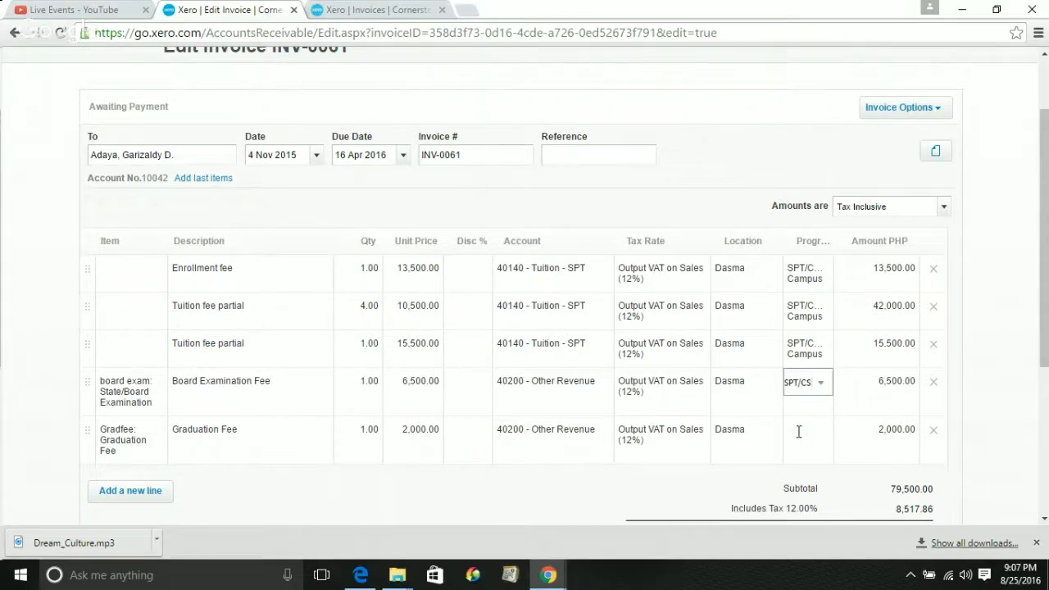
pyautogui.click(799, 433)
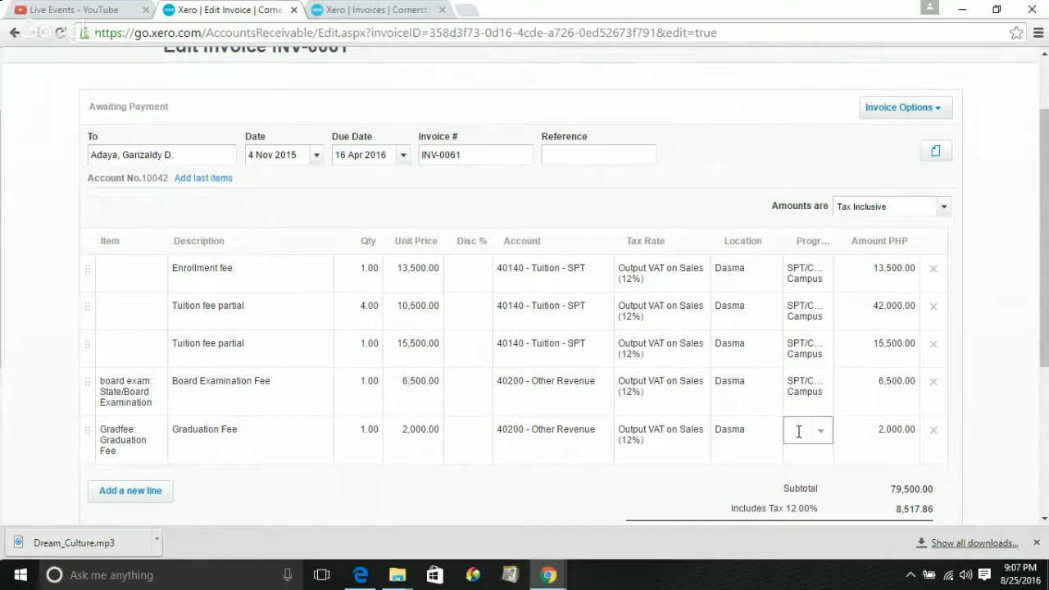
pyautogui.click(740, 462)
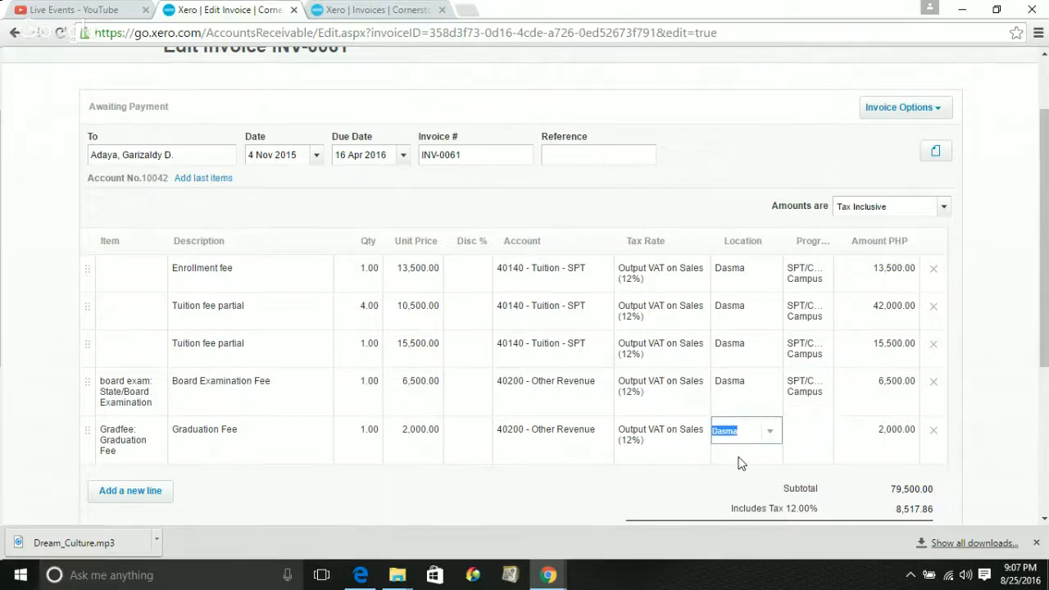
pyautogui.click(817, 434)
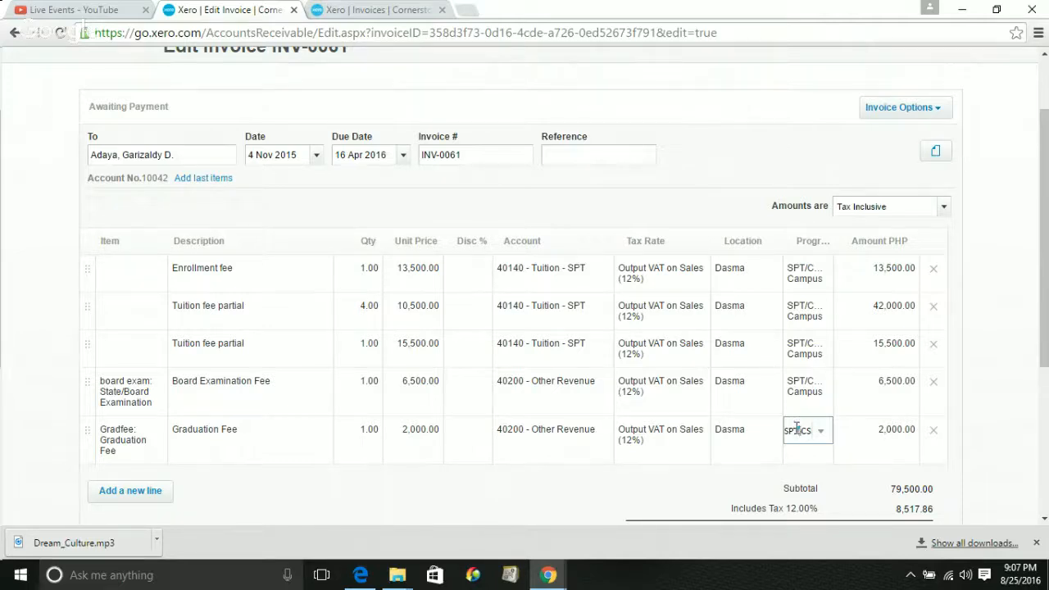
pyautogui.click(740, 435)
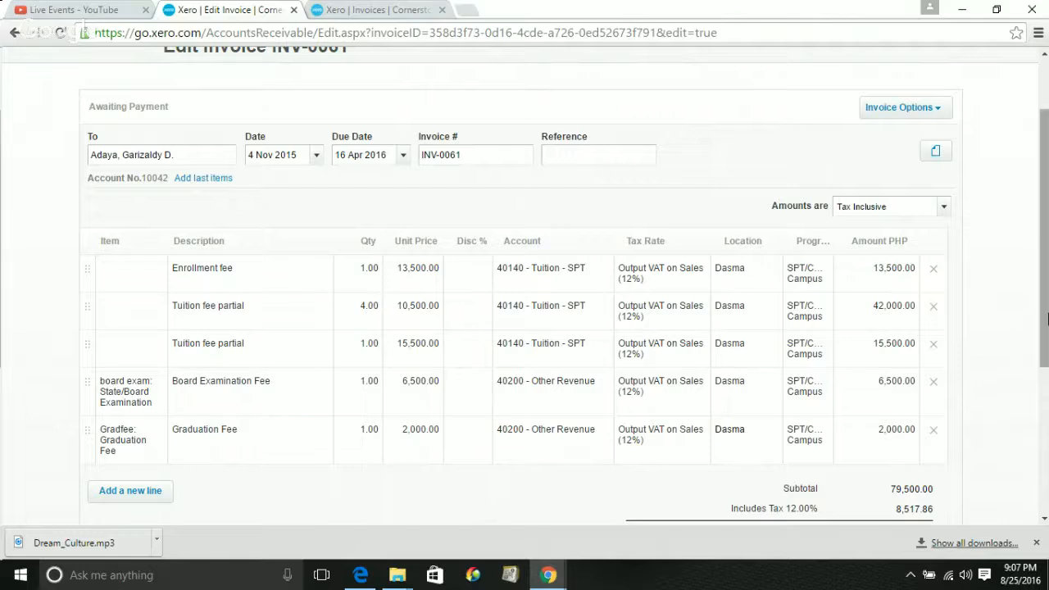
pyautogui.moveTo(1045, 318); pyautogui.dragTo(1045, 348)
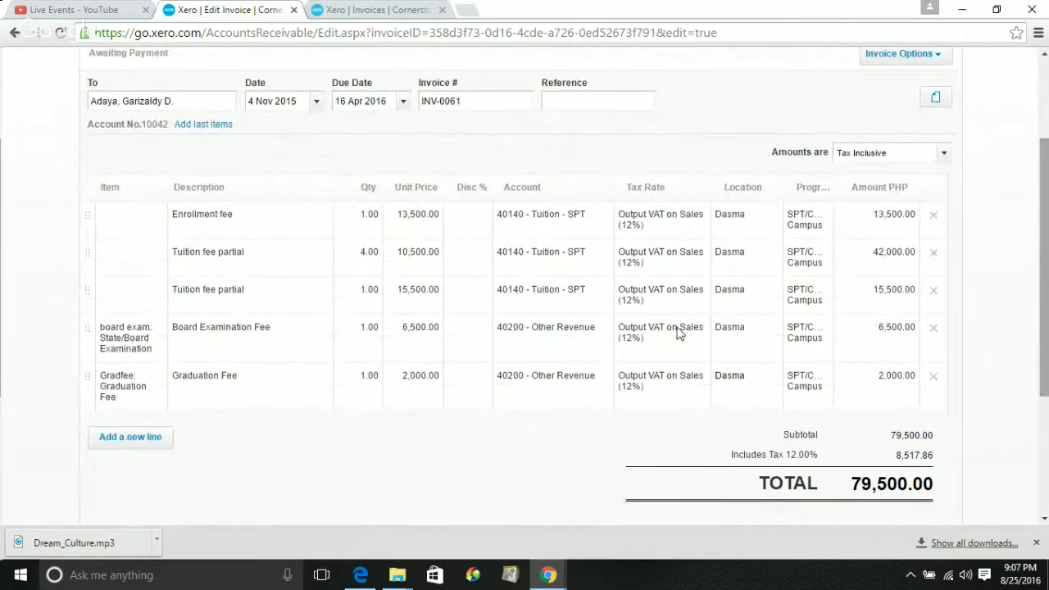
# Verify the Dasma and SPT/CSSD Campus tags on both lines, then update INV-0061
pyautogui.click(720, 332)
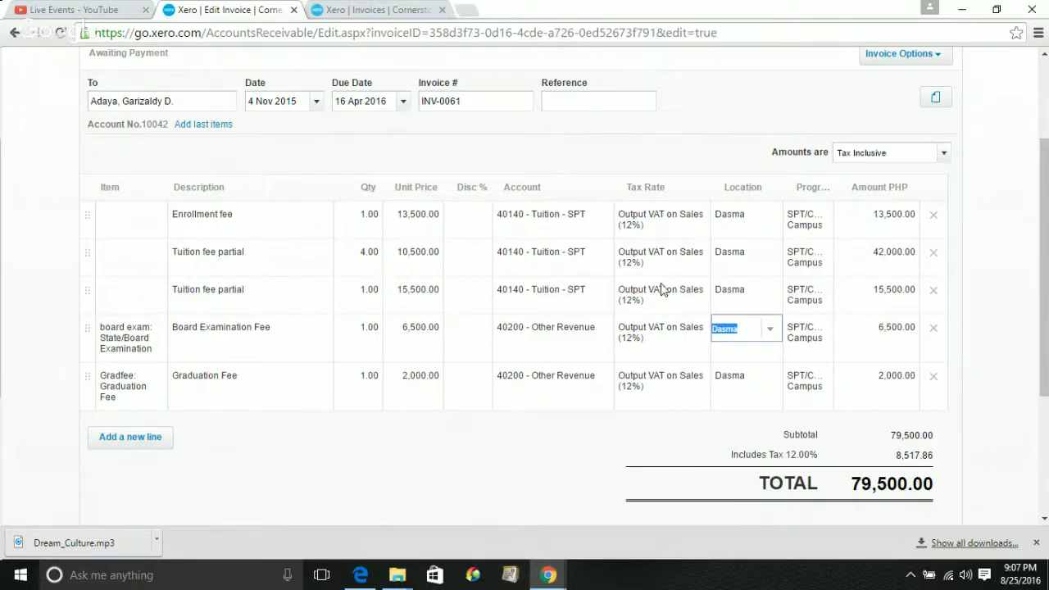
pyautogui.click(739, 378)
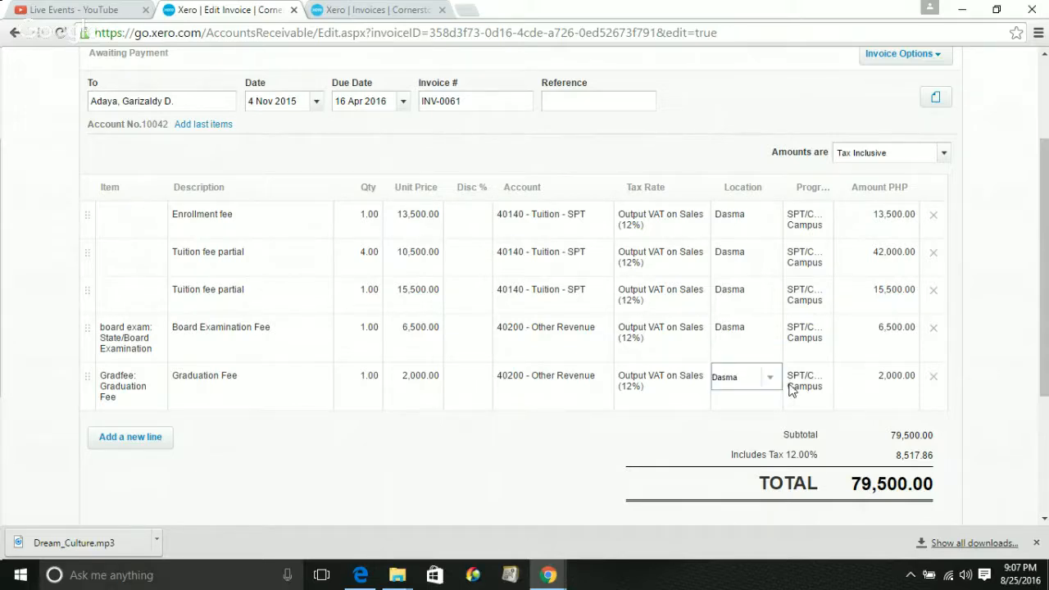
pyautogui.click(803, 381)
pyautogui.moveTo(1043, 358); pyautogui.dragTo(1044, 442)
pyautogui.click(839, 466)
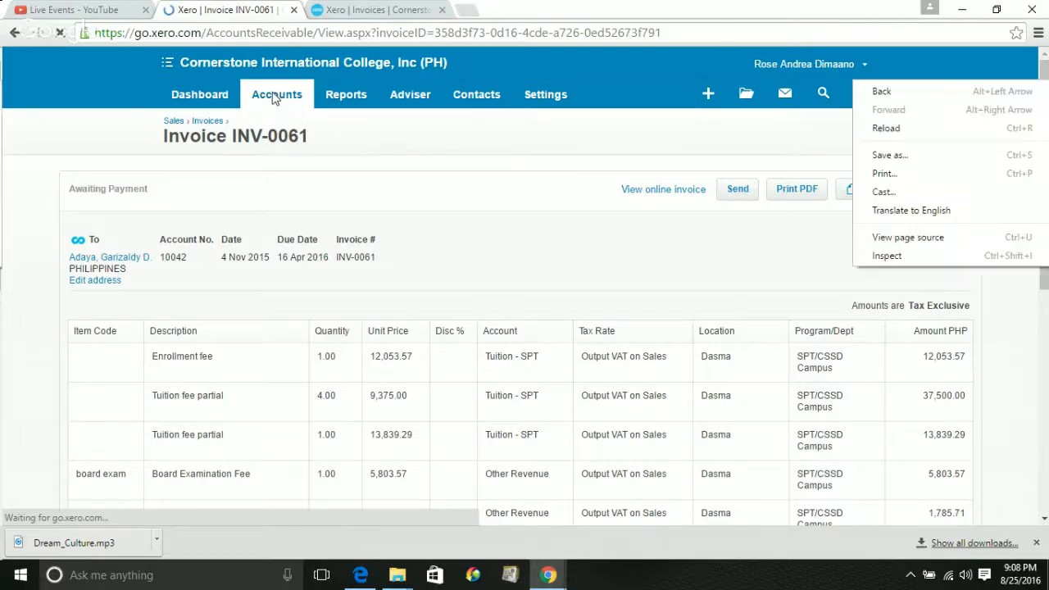
# Open the Inventory items list from the Accounts menu
pyautogui.click(274, 98)
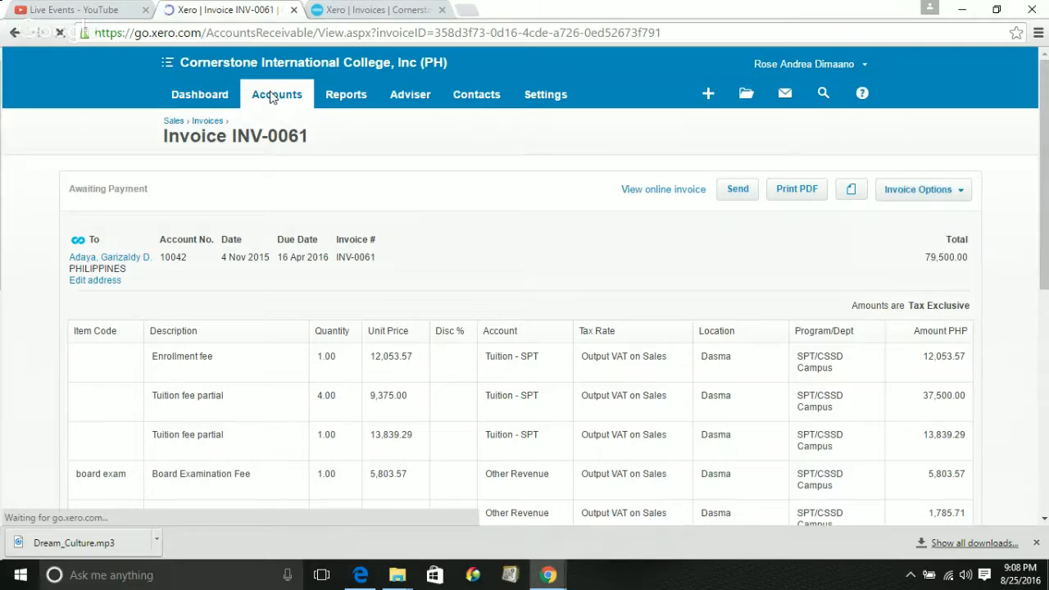
pyautogui.click(274, 98)
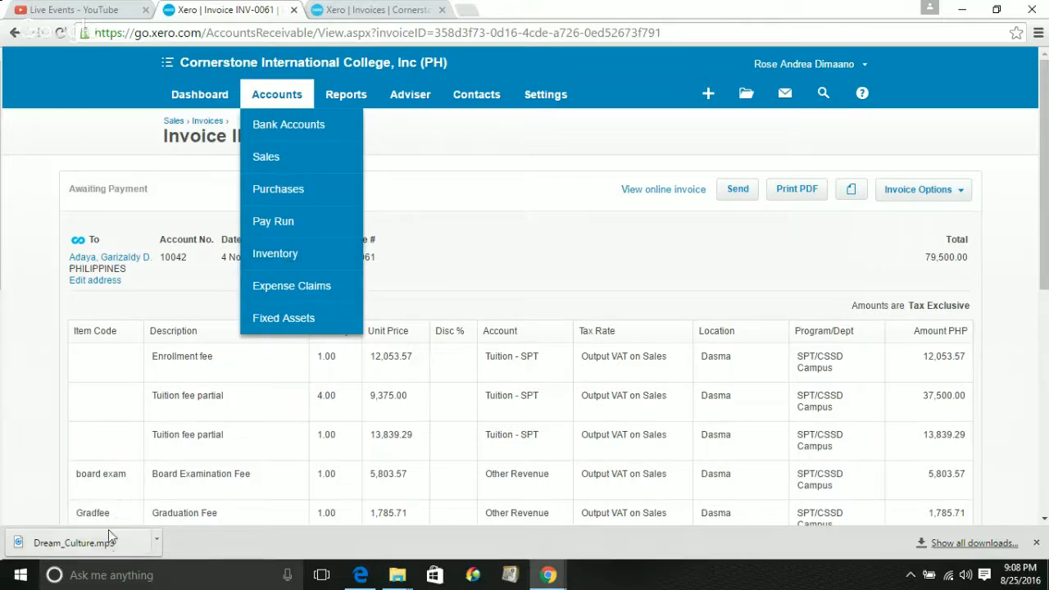
pyautogui.click(290, 258)
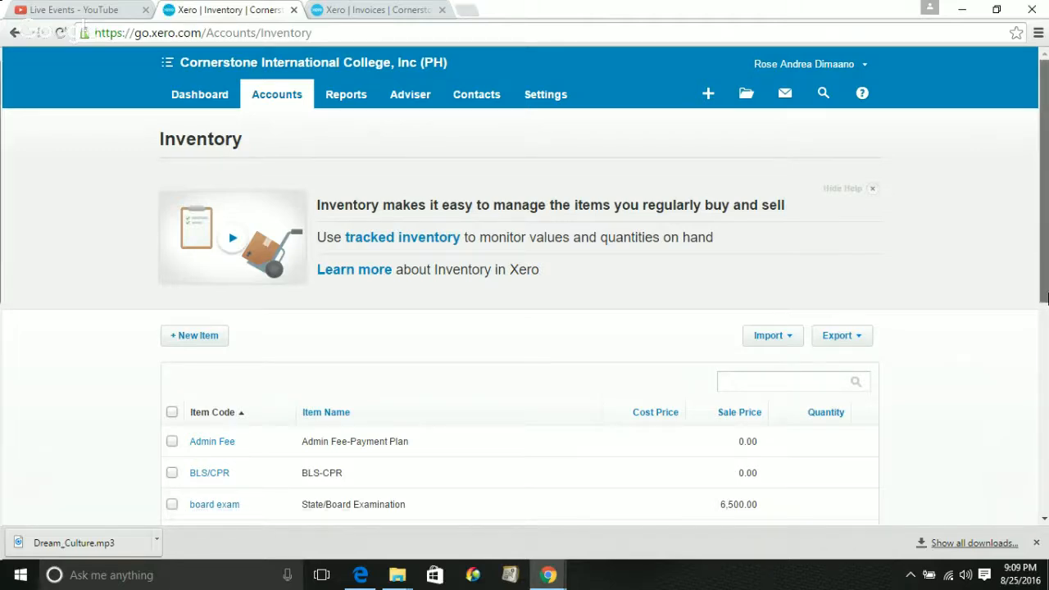
# Scroll through the items, then go to Sales, showing 3 drafts totalling 2,000.00 PHP
pyautogui.scroll(-2, 1045, 305)
pyautogui.scroll(-1, 1045, 324)
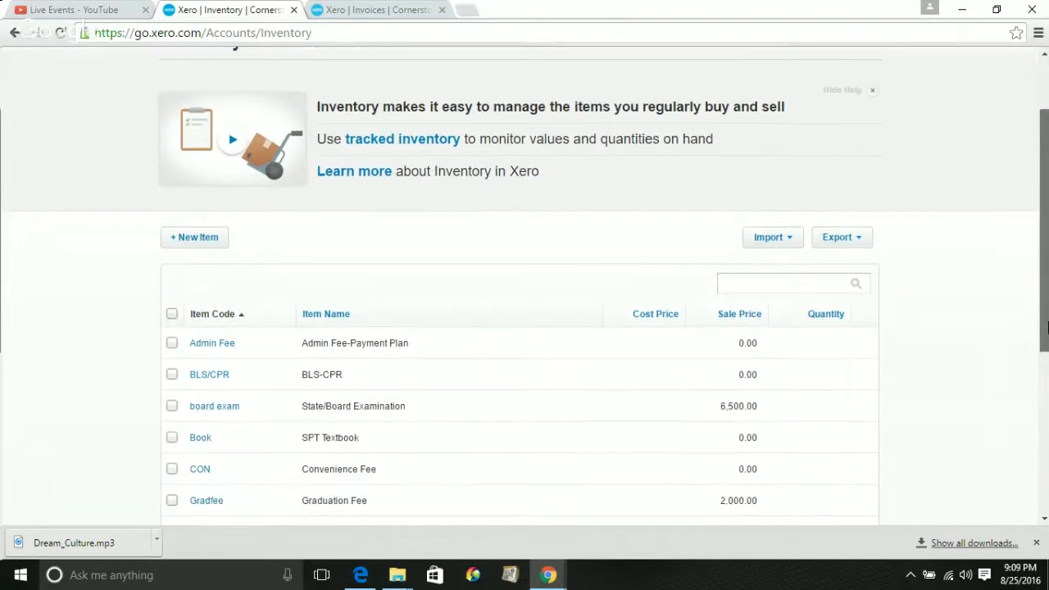
pyautogui.moveTo(1046, 328); pyautogui.dragTo(1045, 521)
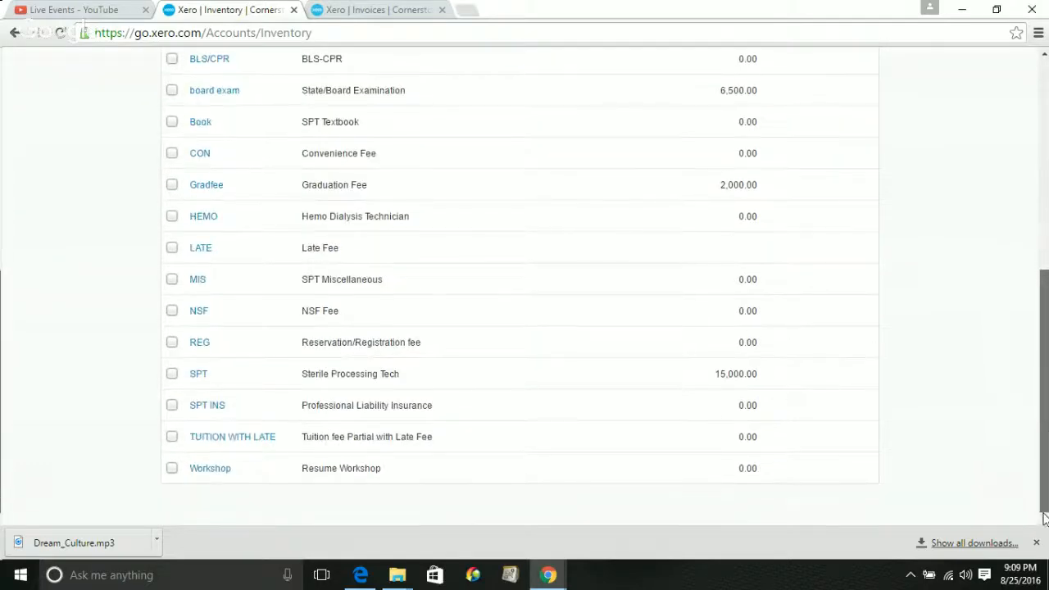
pyautogui.scroll(5, 1045, 517)
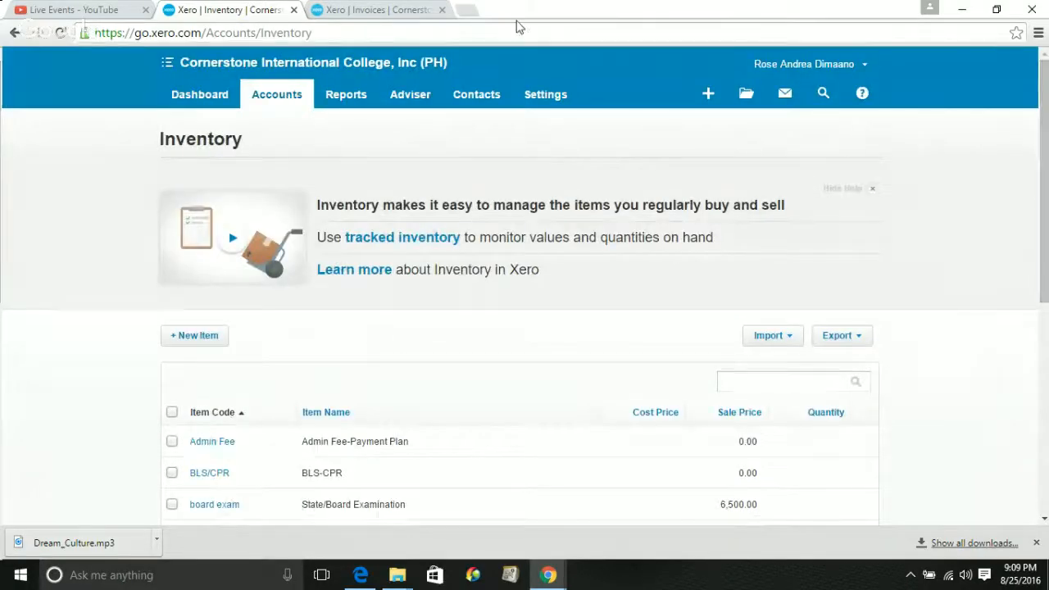
pyautogui.click(266, 98)
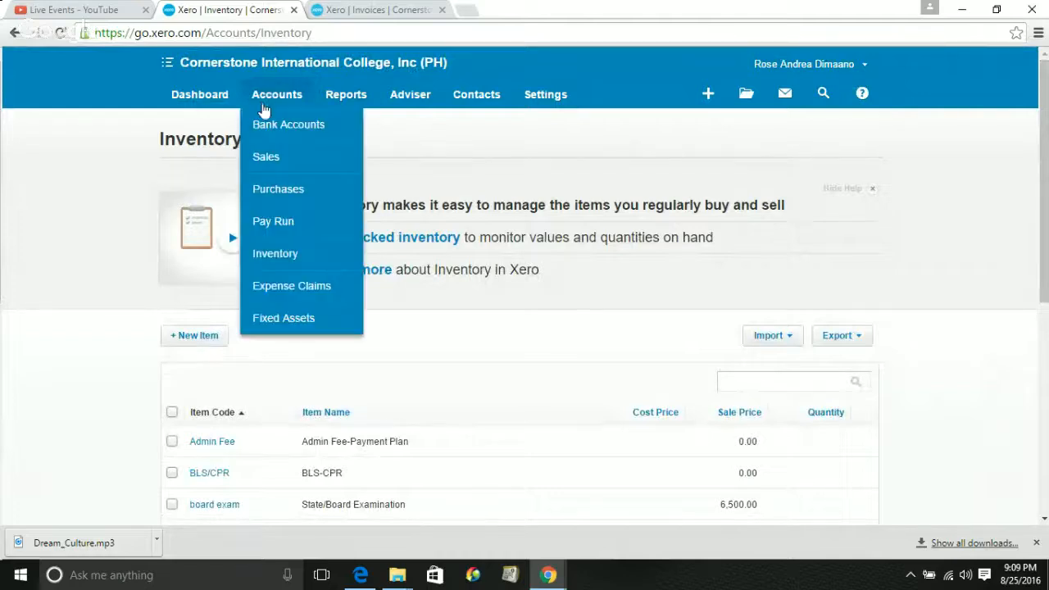
pyautogui.click(277, 162)
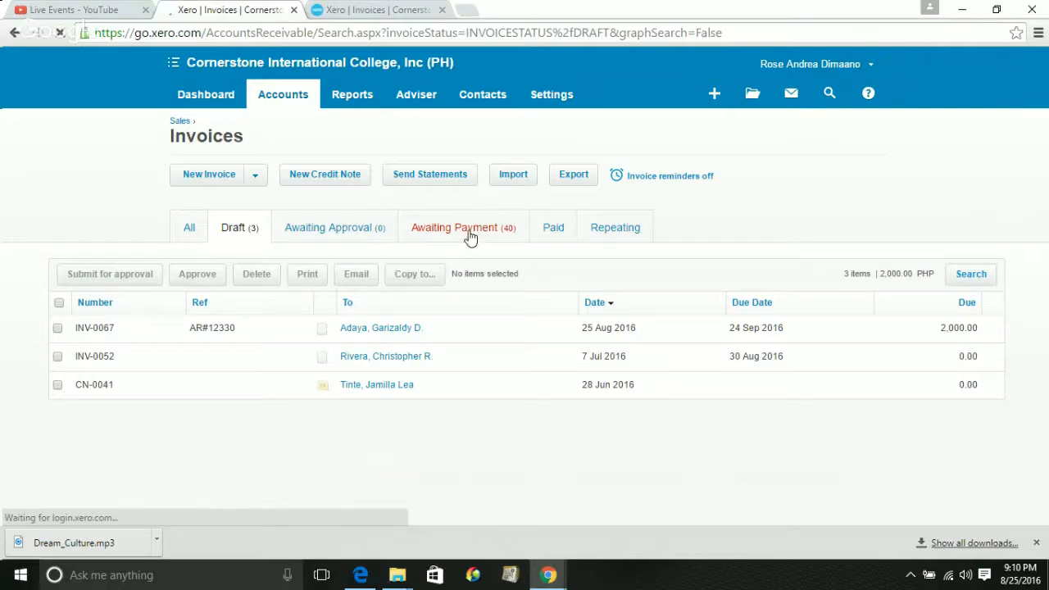
# Open draft INV-0067, print it to PDF and open the downloaded Invoice INV-0067.pdf
pyautogui.click(374, 334)
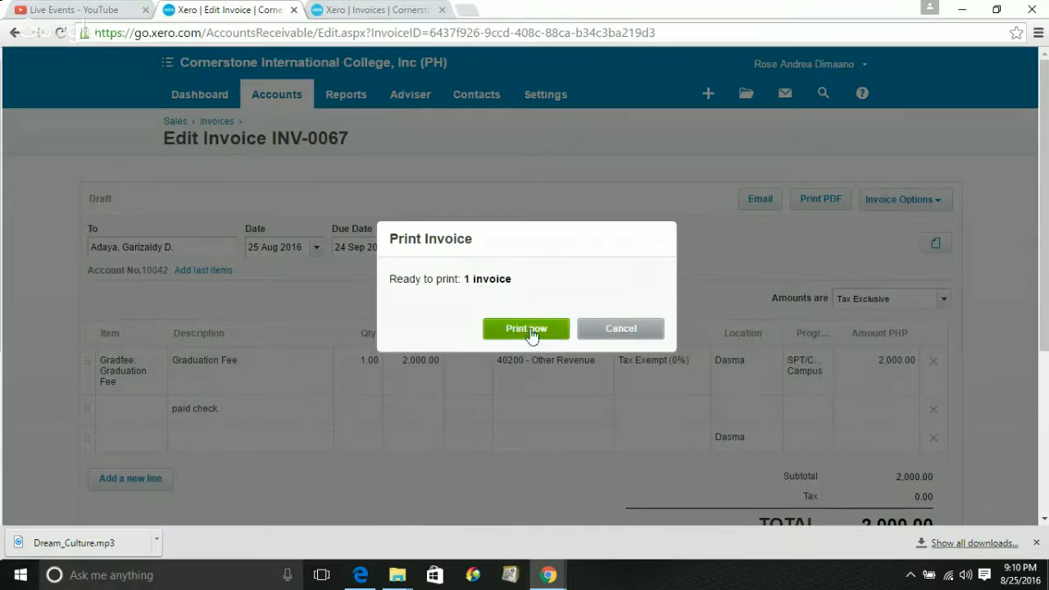
pyautogui.click(527, 329)
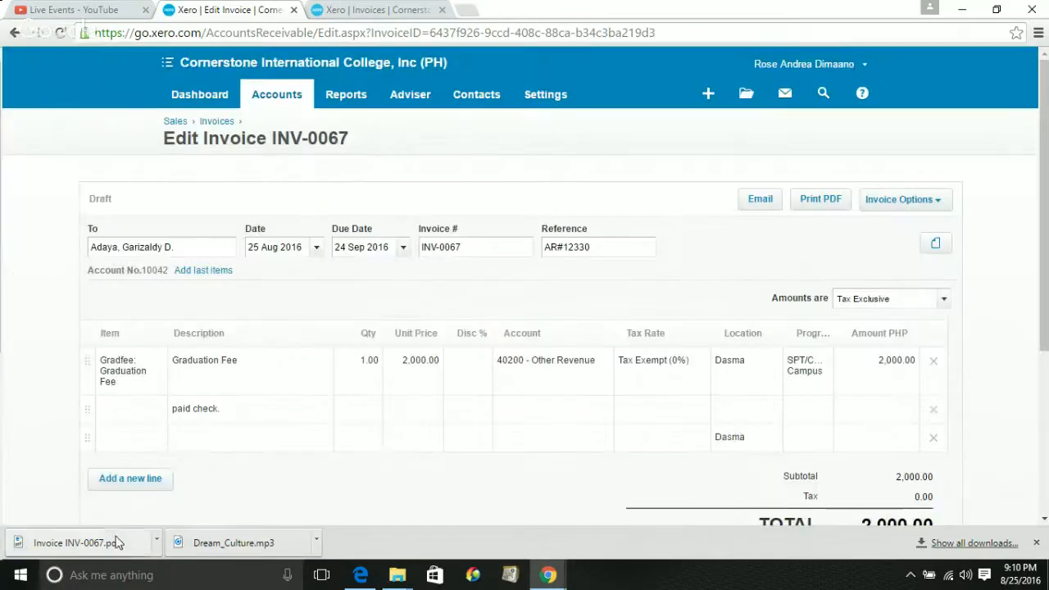
pyautogui.rightClick(119, 537)
pyautogui.click(120, 537)
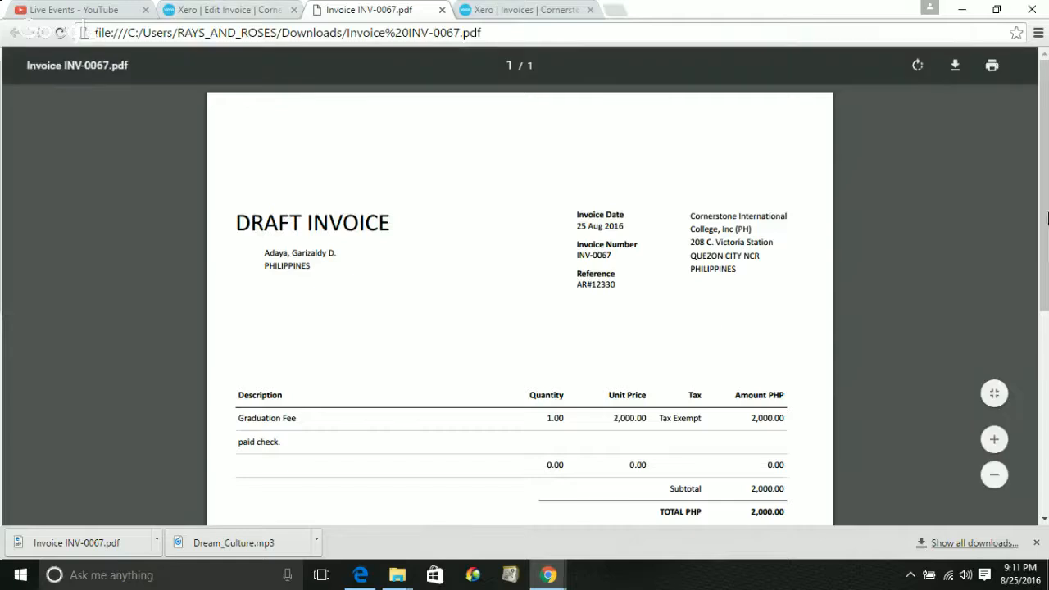
# Scroll the INV-0067 PDF down to its Payment Advice and back, then close it
pyautogui.scroll(-1, 1048, 219)
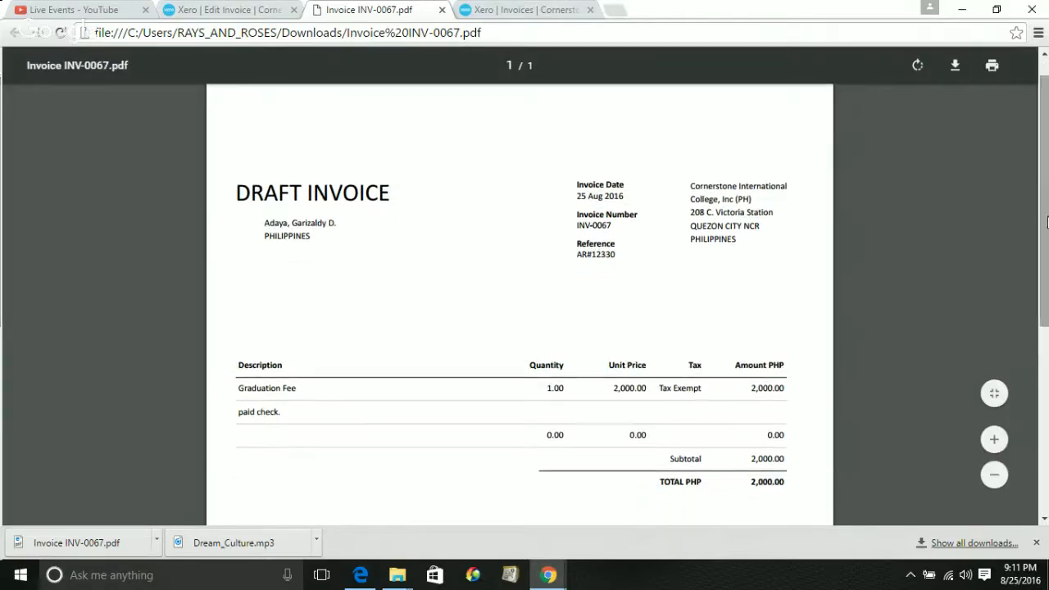
pyautogui.scroll(-1, 1048, 234)
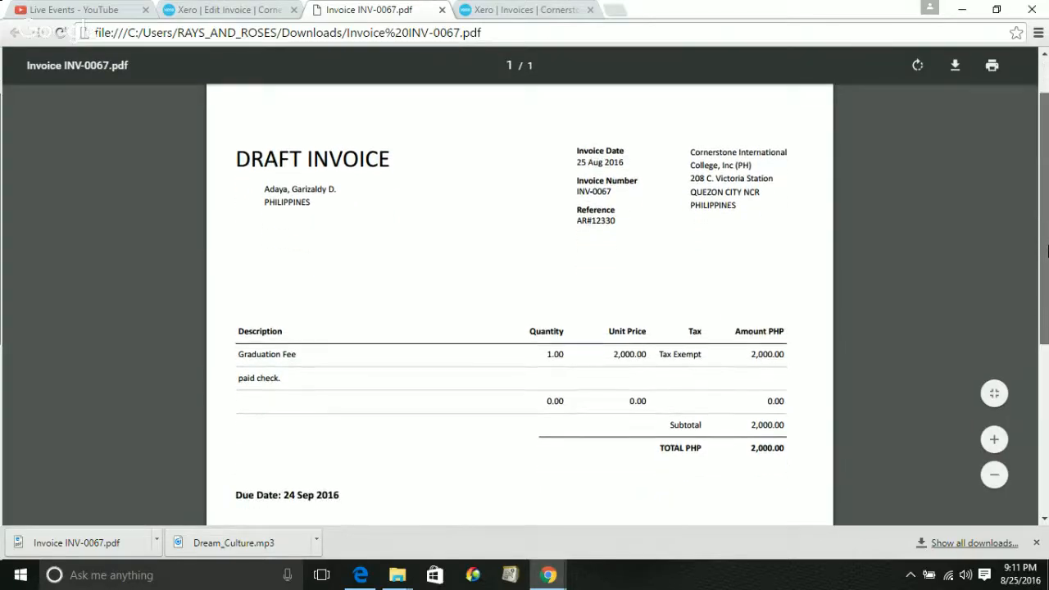
pyautogui.scroll(-1, 1047, 250)
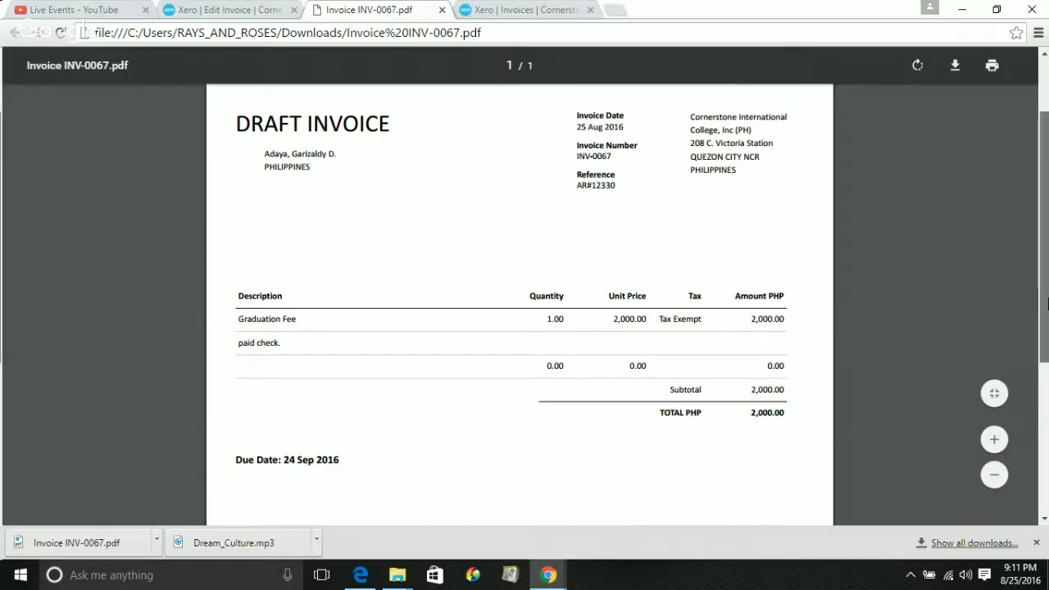
pyautogui.moveTo(1048, 303); pyautogui.dragTo(1047, 349)
pyautogui.scroll(-4, 1047, 434)
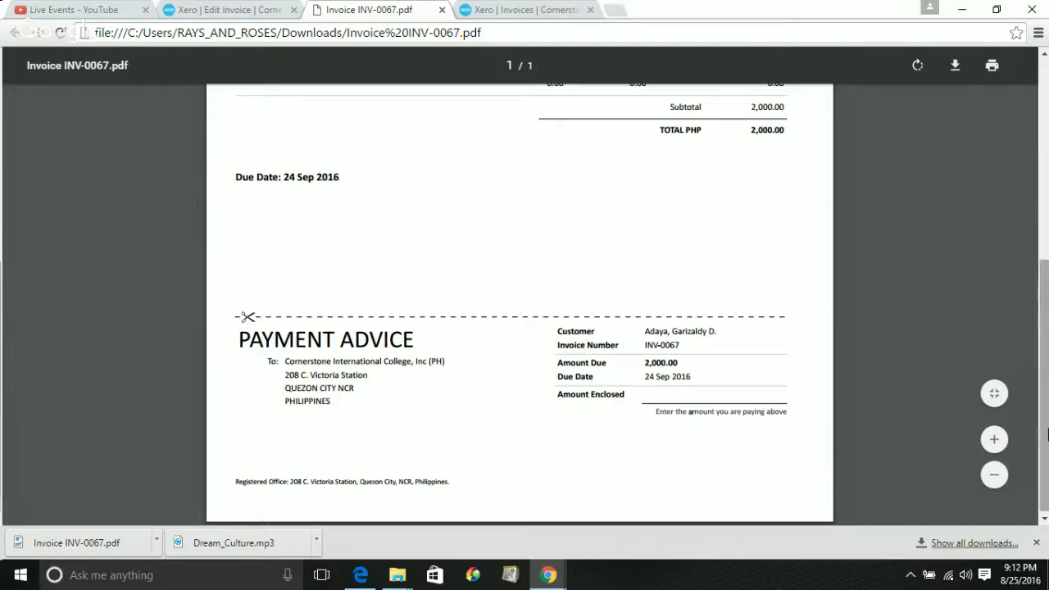
pyautogui.rightClick(1046, 429)
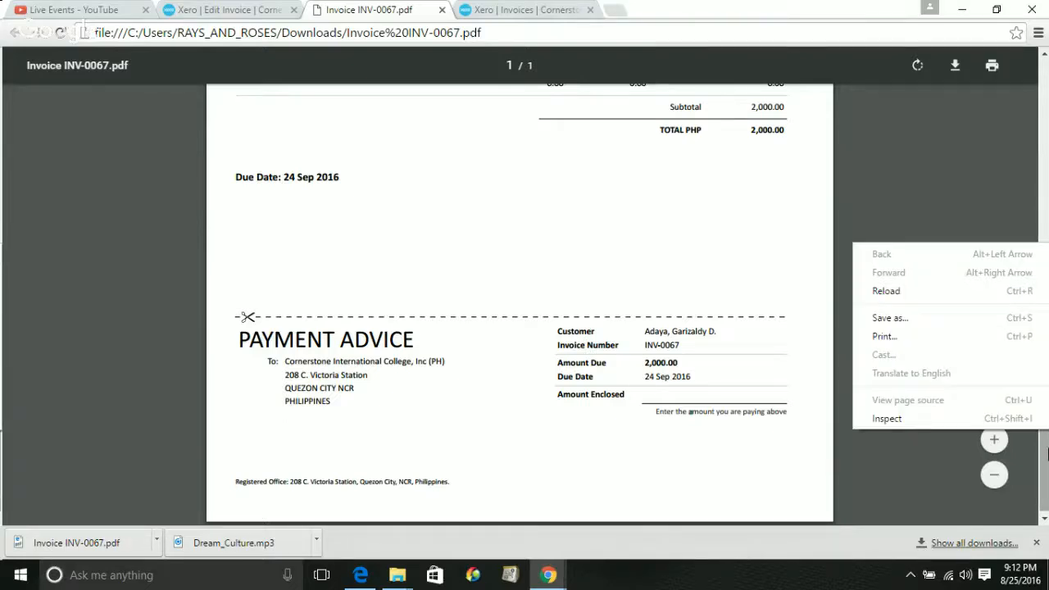
pyautogui.click(1047, 453)
pyautogui.scroll(1, 1046, 375)
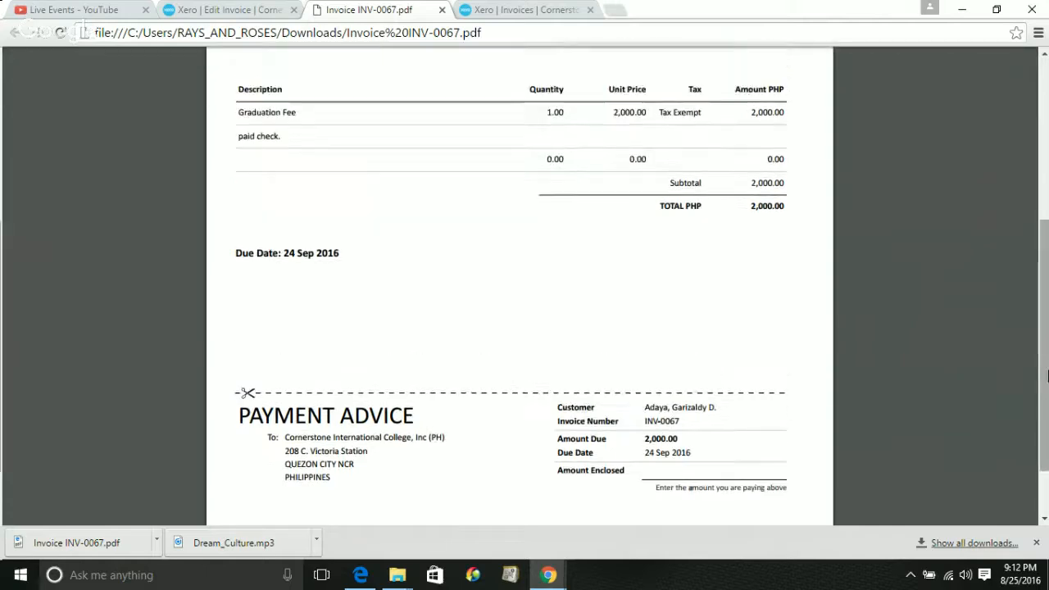
pyautogui.moveTo(1046, 375); pyautogui.dragTo(1046, 223)
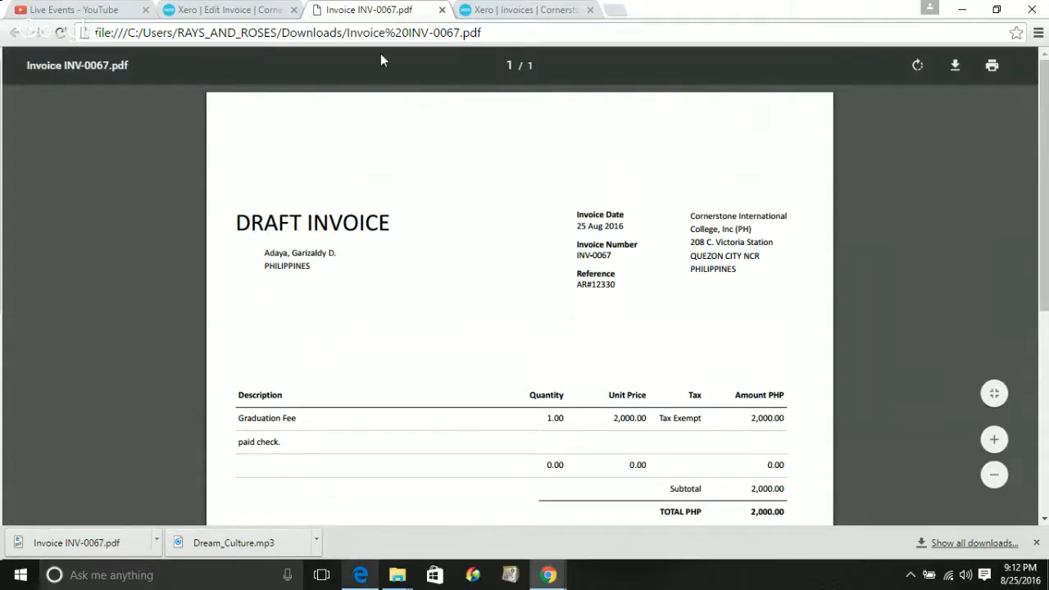
pyautogui.click(440, 11)
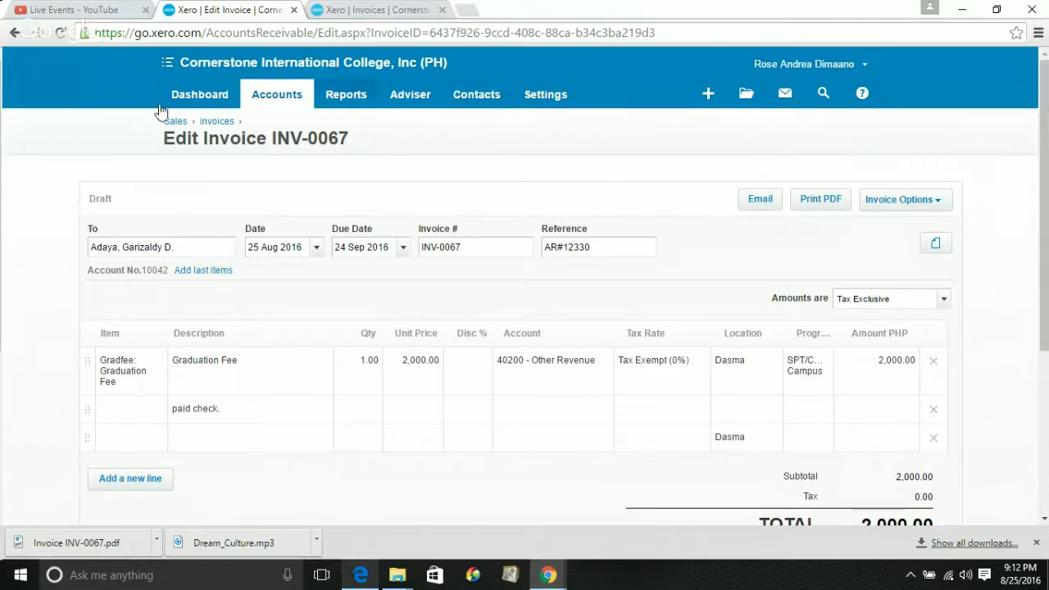
# Open INV-0009 from the Awaiting Payment list and switch it to edit mode
pyautogui.click(353, 8)
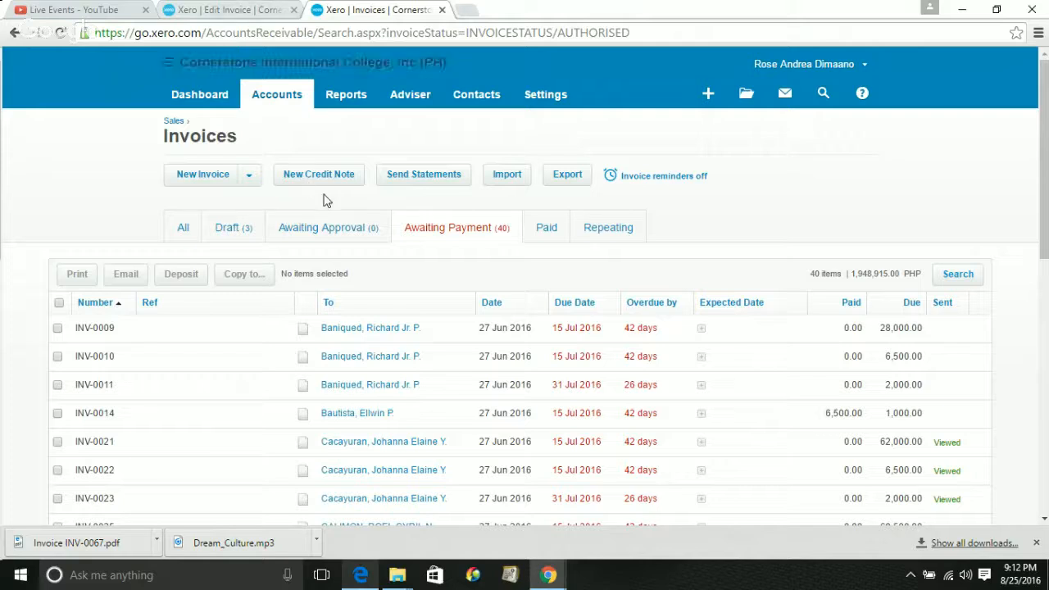
pyautogui.click(388, 331)
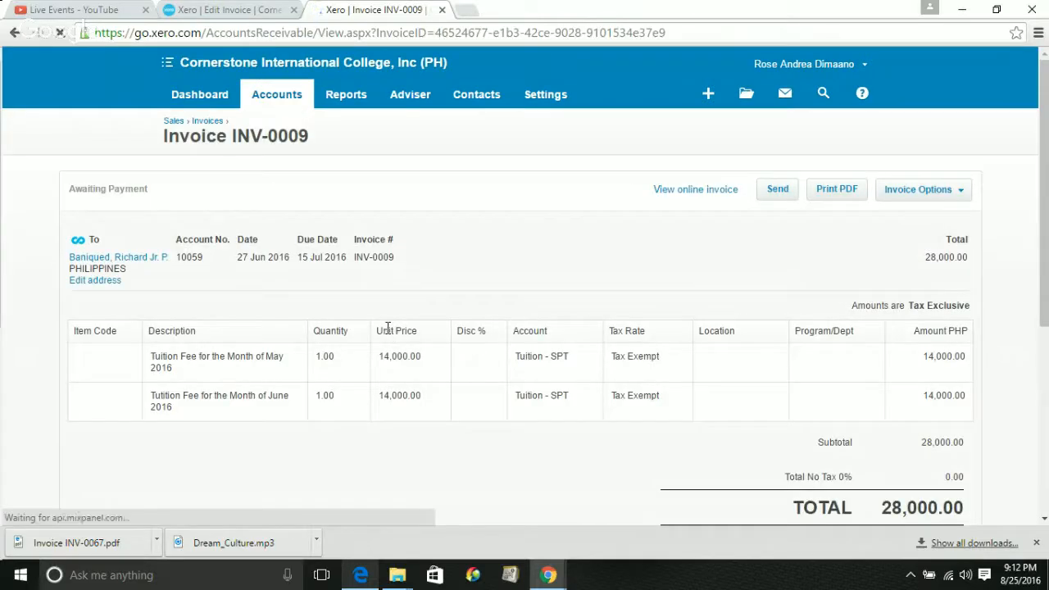
pyautogui.click(956, 198)
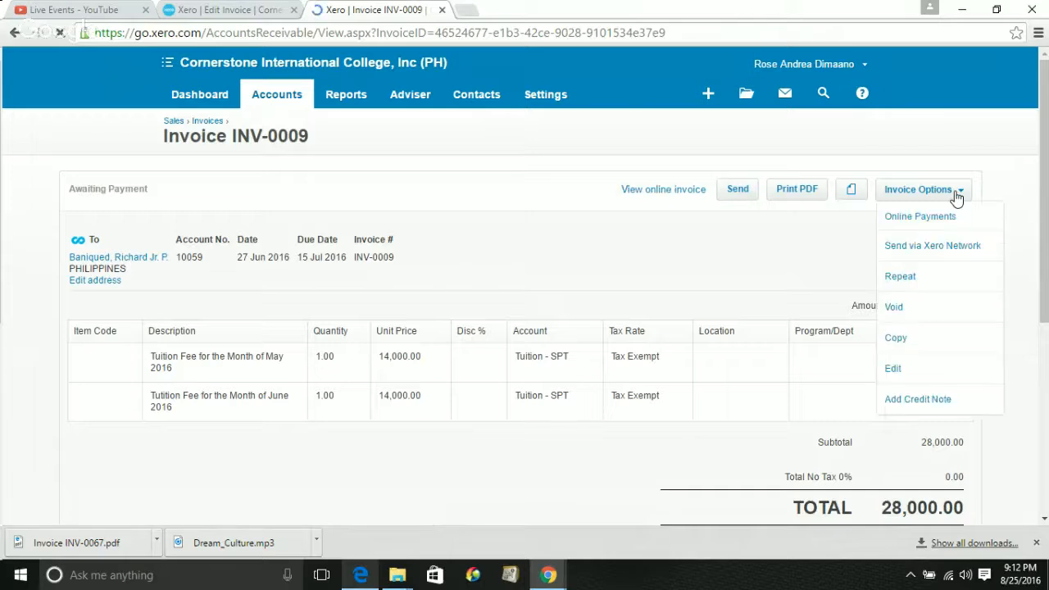
pyautogui.click(891, 374)
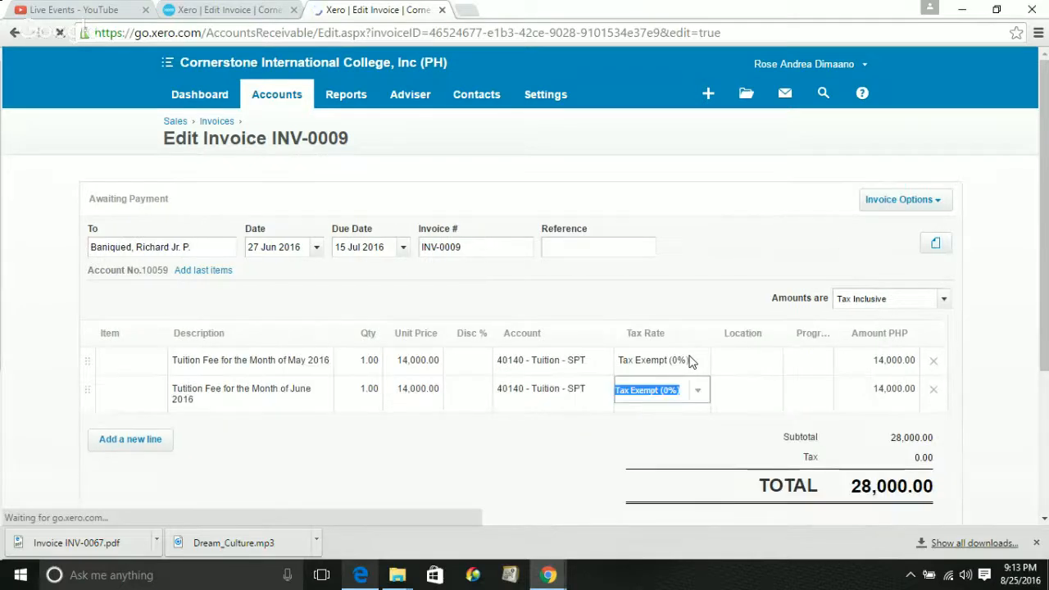
# Set location Kamuning and program SPT/CSSD Campus on the May and June tuition lines
pyautogui.click(737, 361)
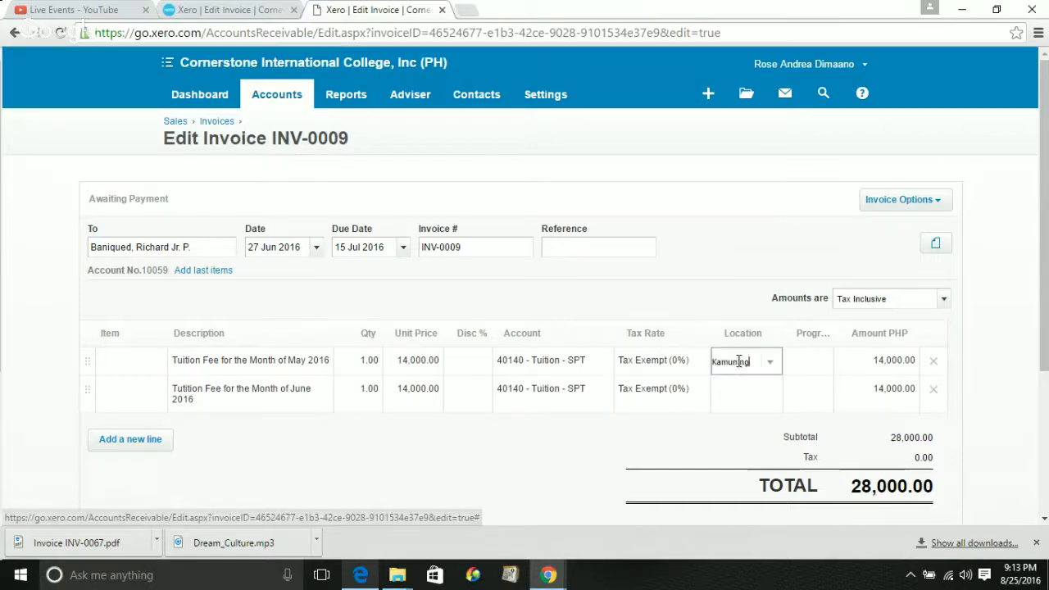
pyautogui.click(742, 391)
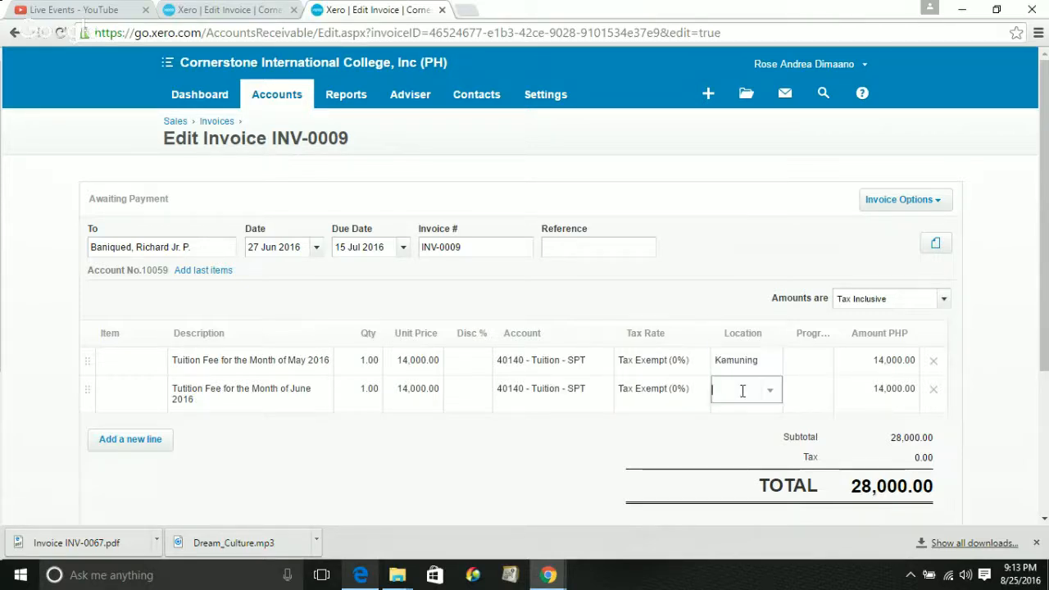
pyautogui.click(810, 360)
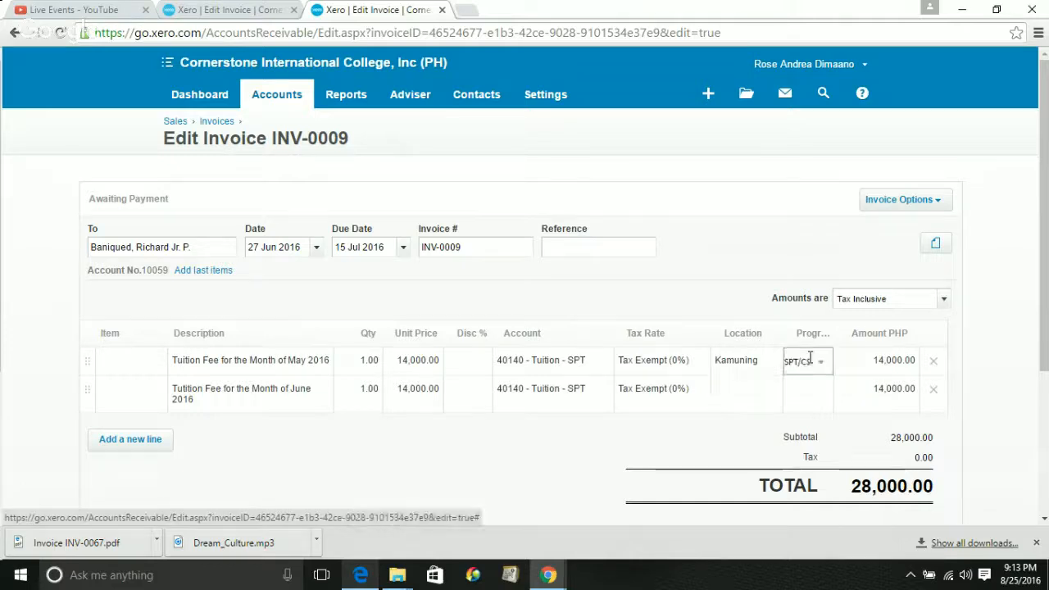
pyautogui.click(737, 397)
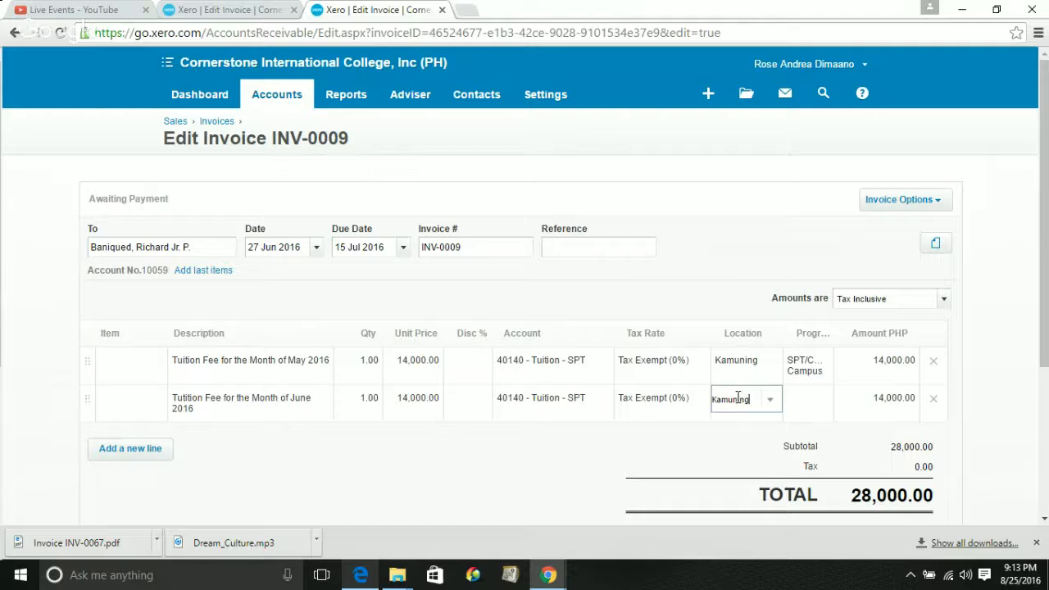
pyautogui.click(804, 402)
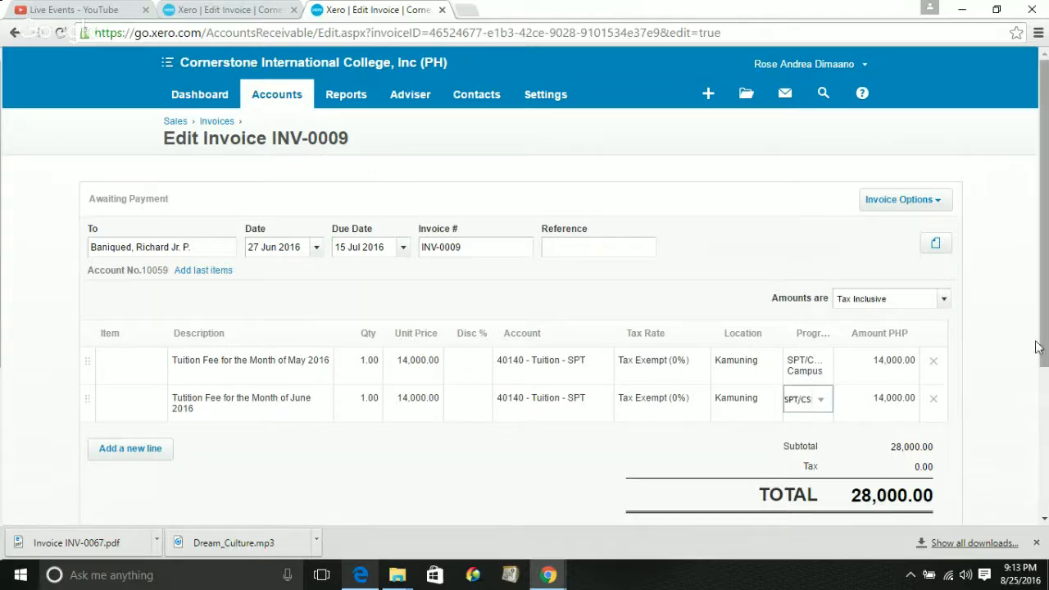
# Update INV-0009 and open its online view showing 28,000.00 PHP, 42 days overdue
pyautogui.moveTo(1044, 353); pyautogui.dragTo(1045, 385)
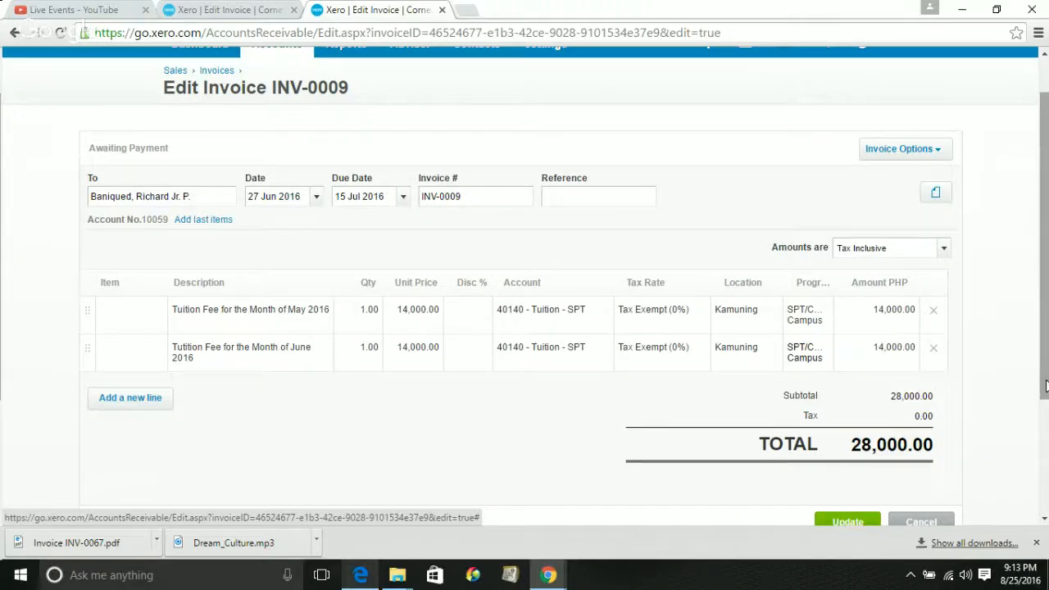
pyautogui.rightClick(1045, 394)
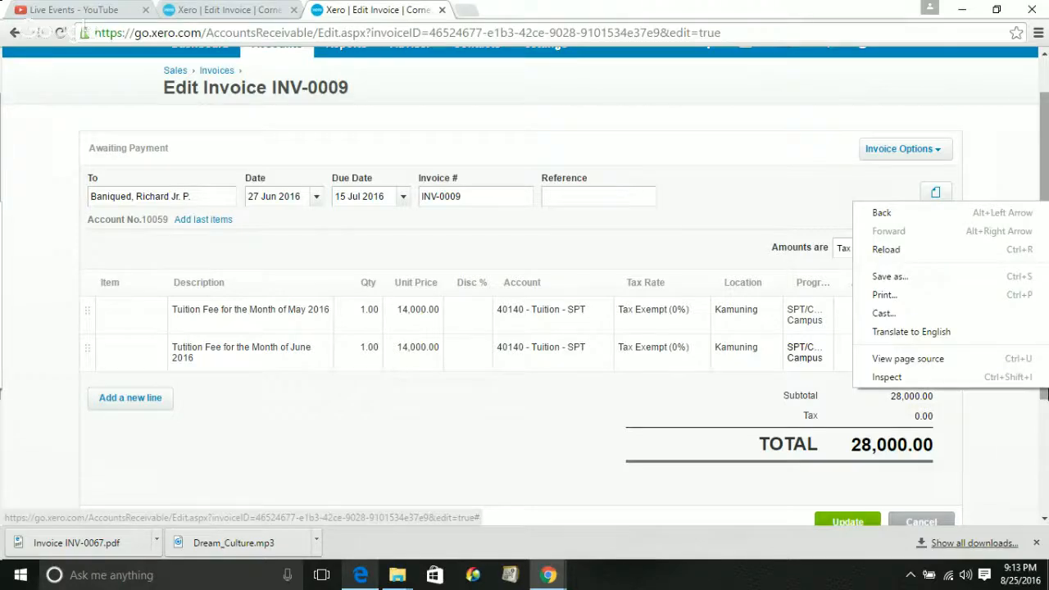
pyautogui.click(1046, 395)
pyautogui.rightClick(1045, 408)
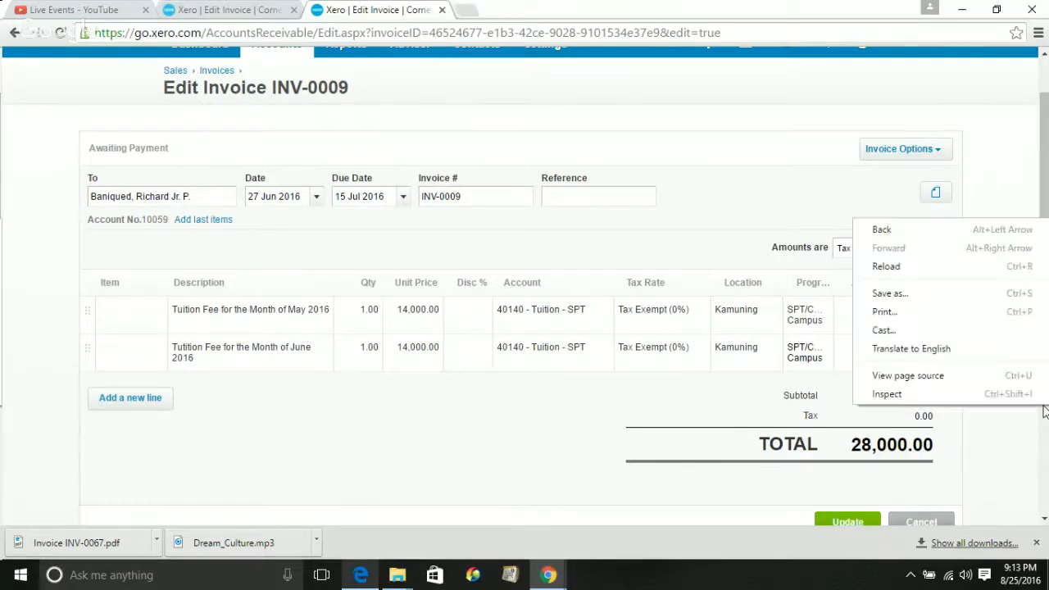
pyautogui.moveTo(1045, 426); pyautogui.dragTo(1045, 434)
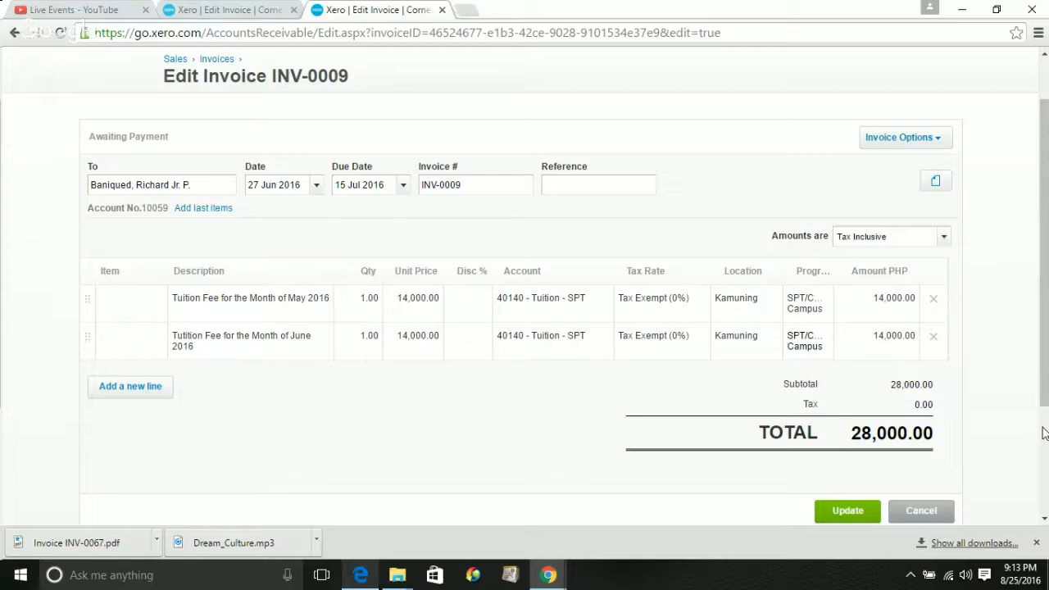
pyautogui.scroll(-2, 857, 348)
pyautogui.click(855, 345)
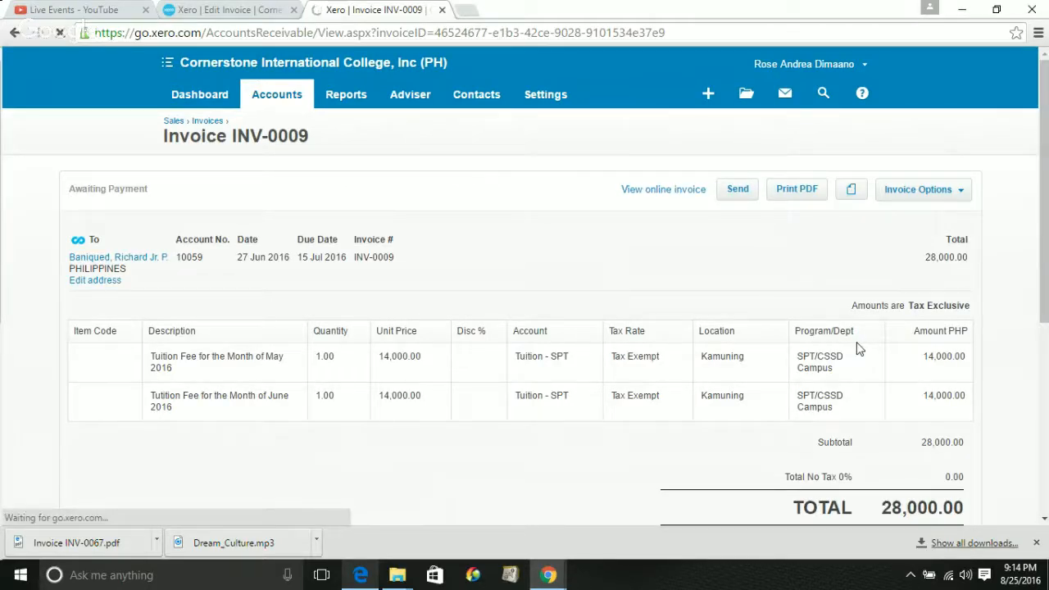
pyautogui.click(662, 190)
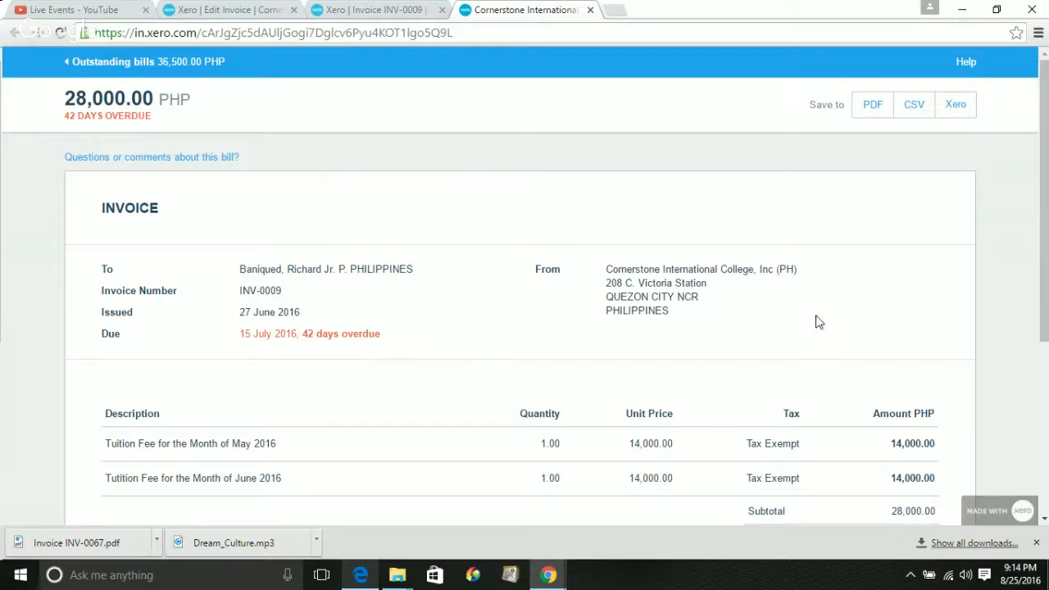
# Save the online copy of INV-0009 as a PDF, downloading Invoice INV-0009 (1).pdf
pyautogui.moveTo(1047, 283); pyautogui.dragTo(1048, 292)
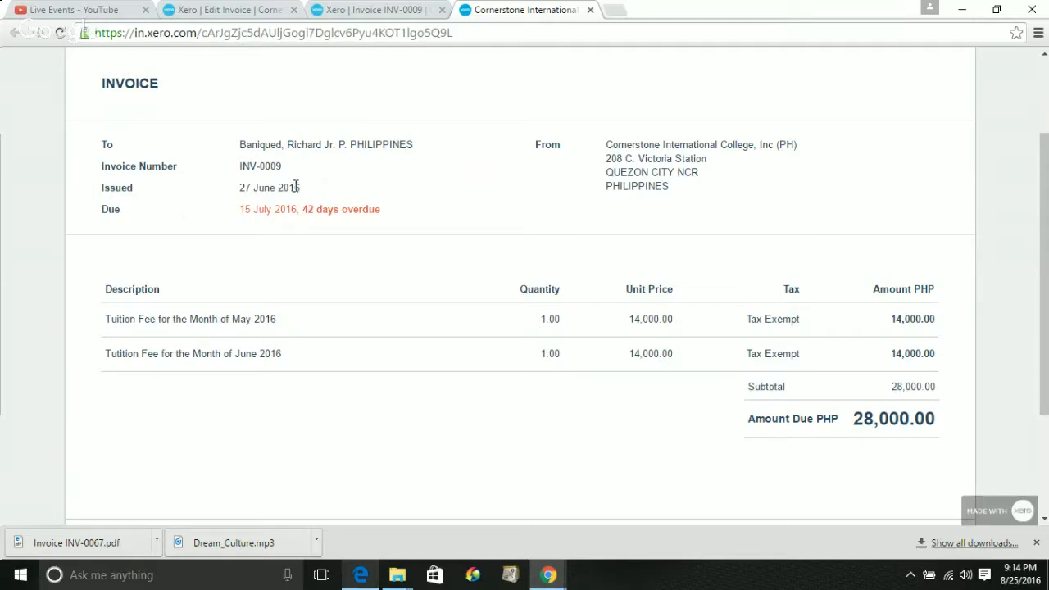
pyautogui.moveTo(300, 187); pyautogui.dragTo(238, 191)
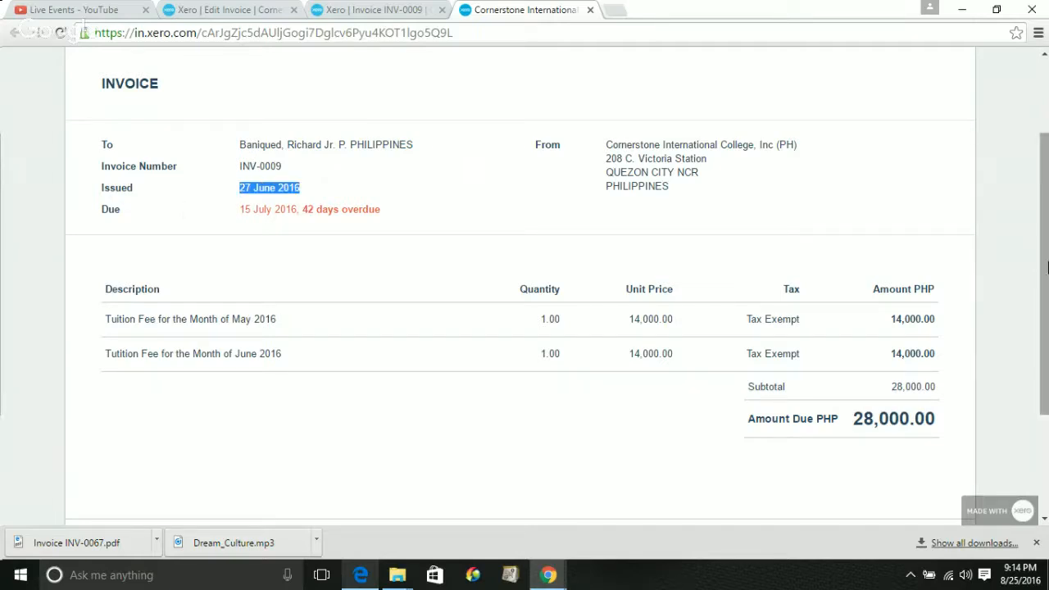
pyautogui.moveTo(1048, 278)
pyautogui.mouseDown()
pyautogui.moveTo(1047, 372)
pyautogui.moveTo(1047, 247)
pyautogui.moveTo(1046, 397)
pyautogui.moveTo(1043, 259)
pyautogui.mouseUp()
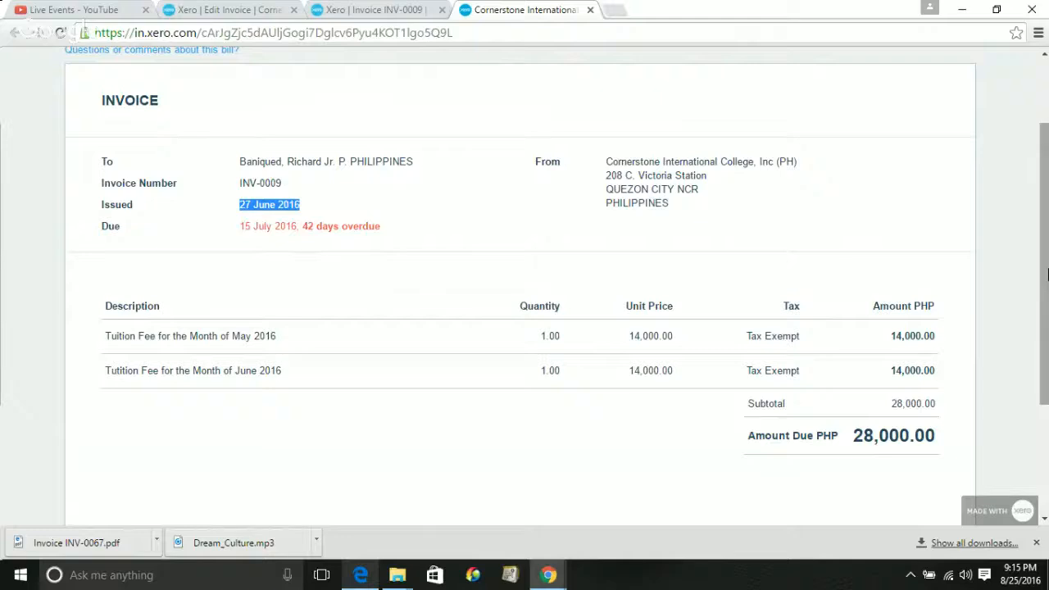
pyautogui.moveTo(1047, 271); pyautogui.dragTo(1047, 211)
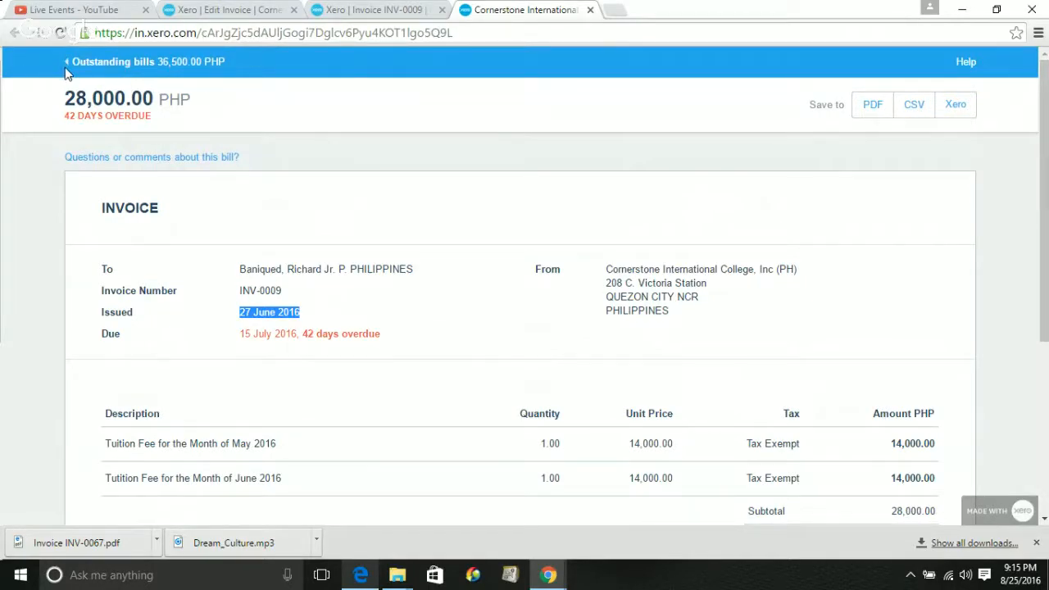
pyautogui.click(908, 118)
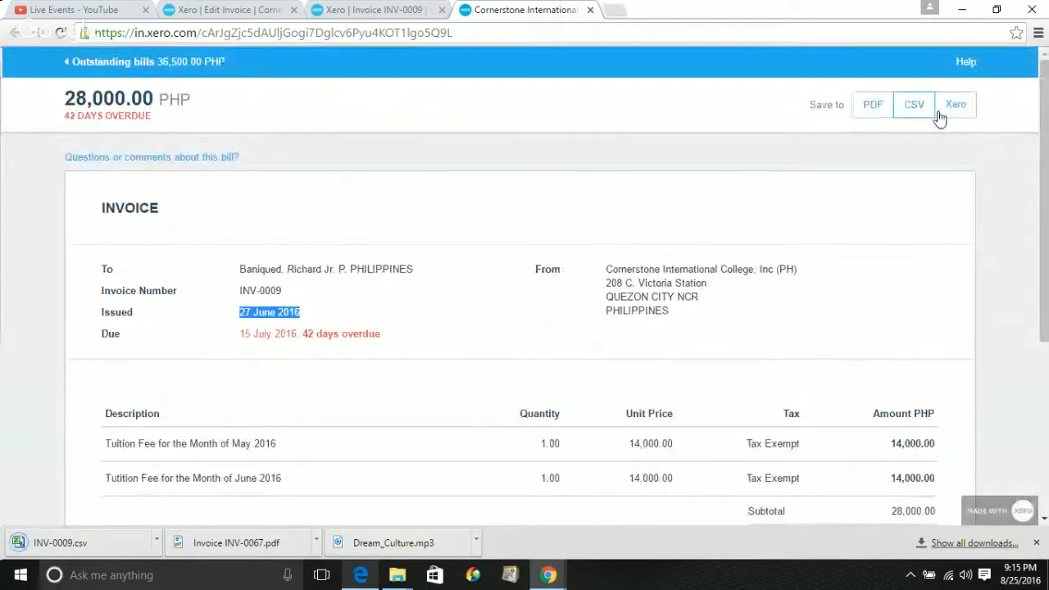
pyautogui.click(867, 109)
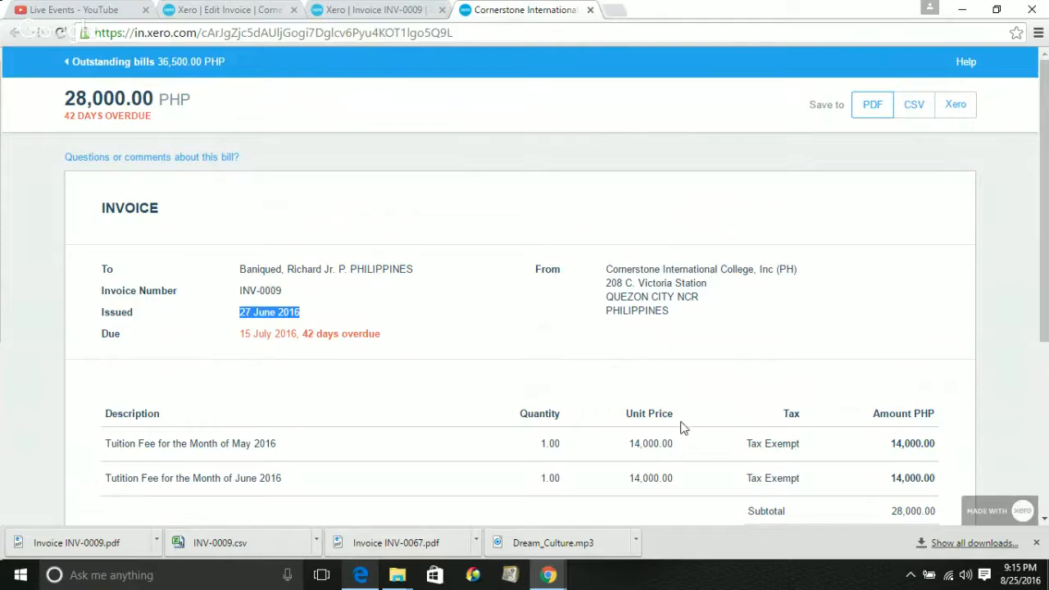
pyautogui.click(870, 105)
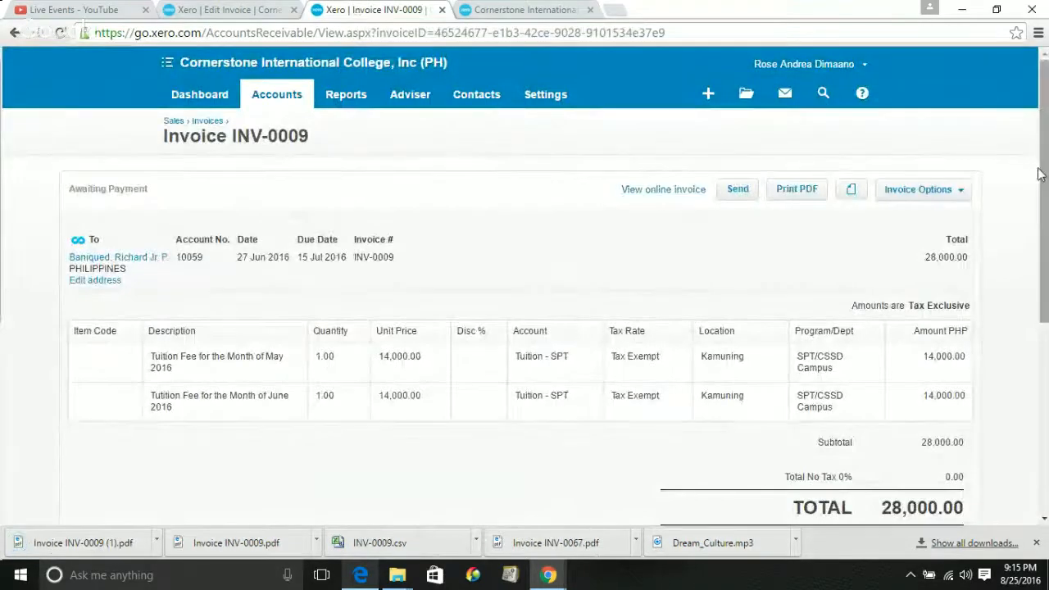
# Open the email form for invoice INV-0009 with the Sales Invoice: Basic template
pyautogui.moveTo(1039, 172); pyautogui.dragTo(988, 193)
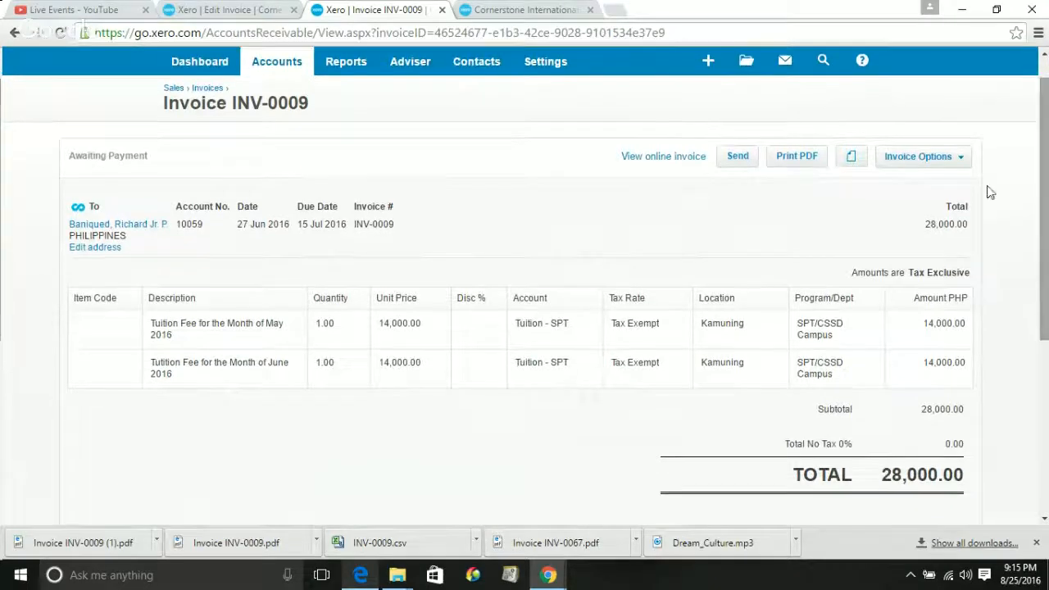
pyautogui.click(733, 162)
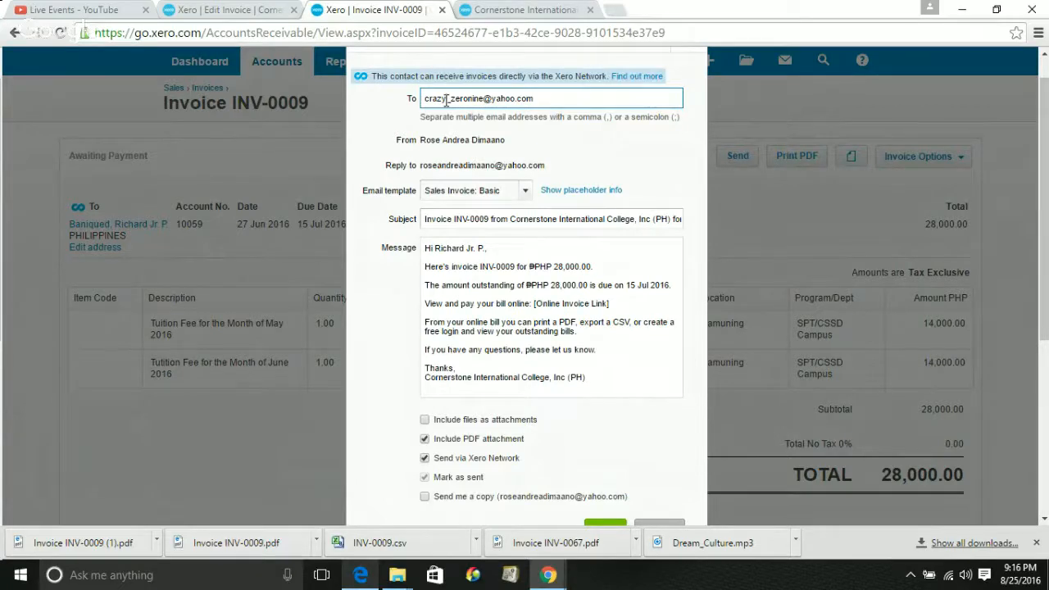
pyautogui.rightClick(445, 99)
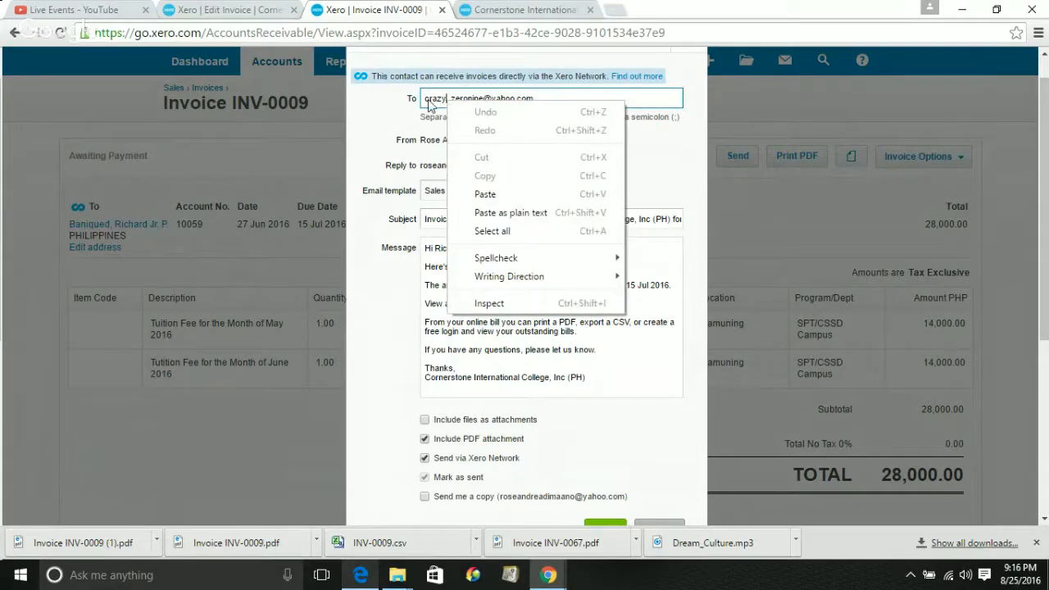
pyautogui.click(428, 100)
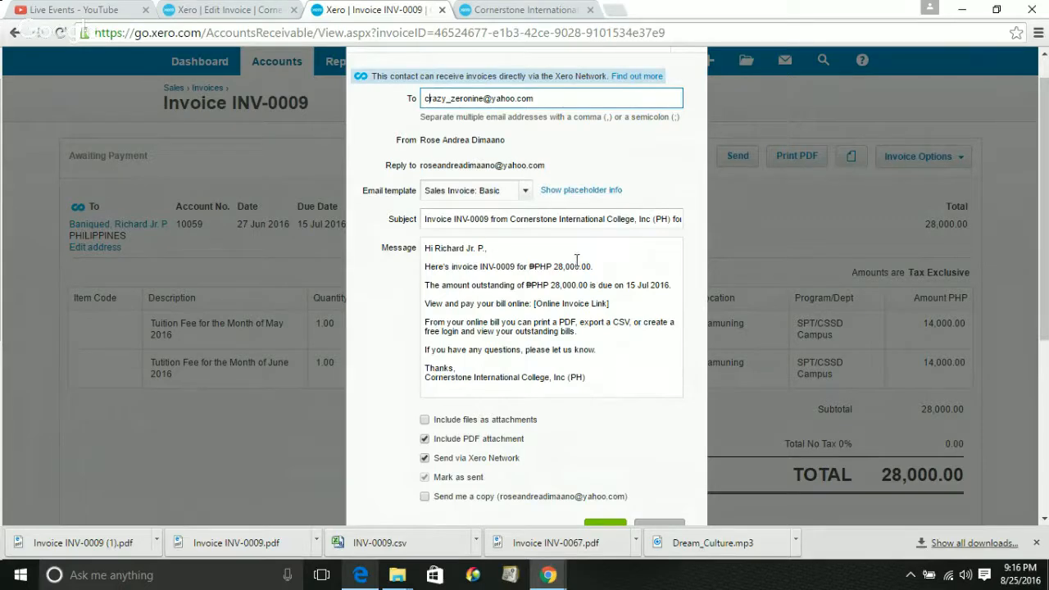
# Add a blank line after 'Thanks,' in the message, leaving Send me a copy unchecked
pyautogui.click(499, 304)
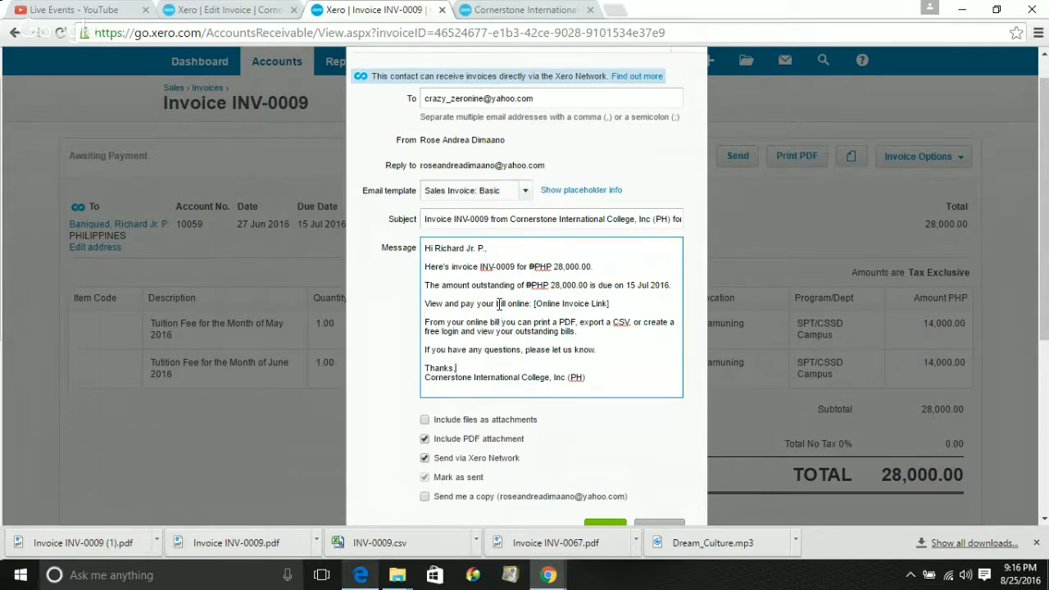
pyautogui.press('Down')
pyautogui.press('Return')
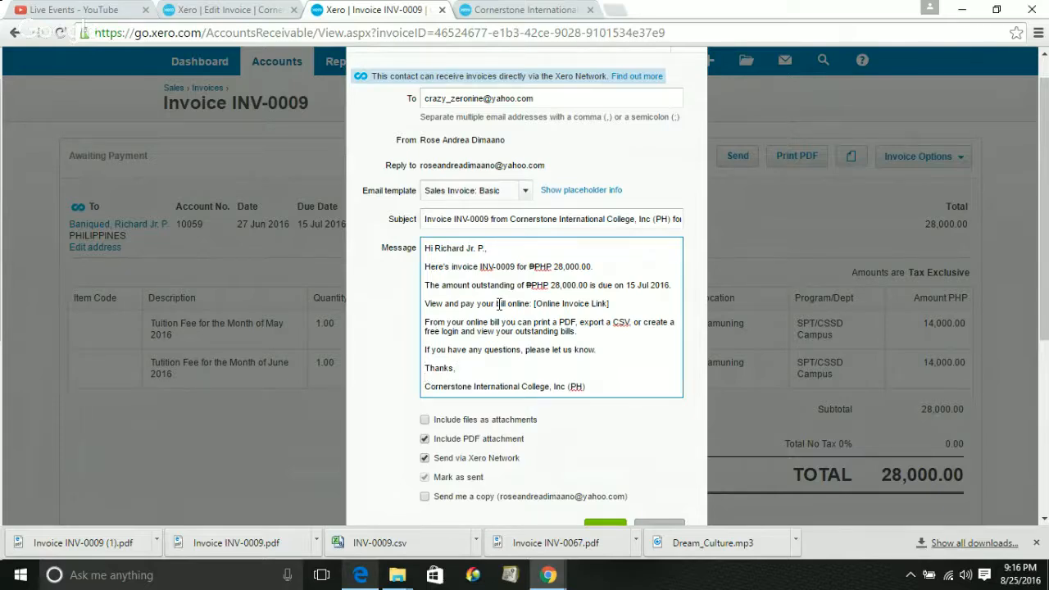
pyautogui.write('Rome')
pyautogui.scroll(-1, 499, 304)
pyautogui.write('o')
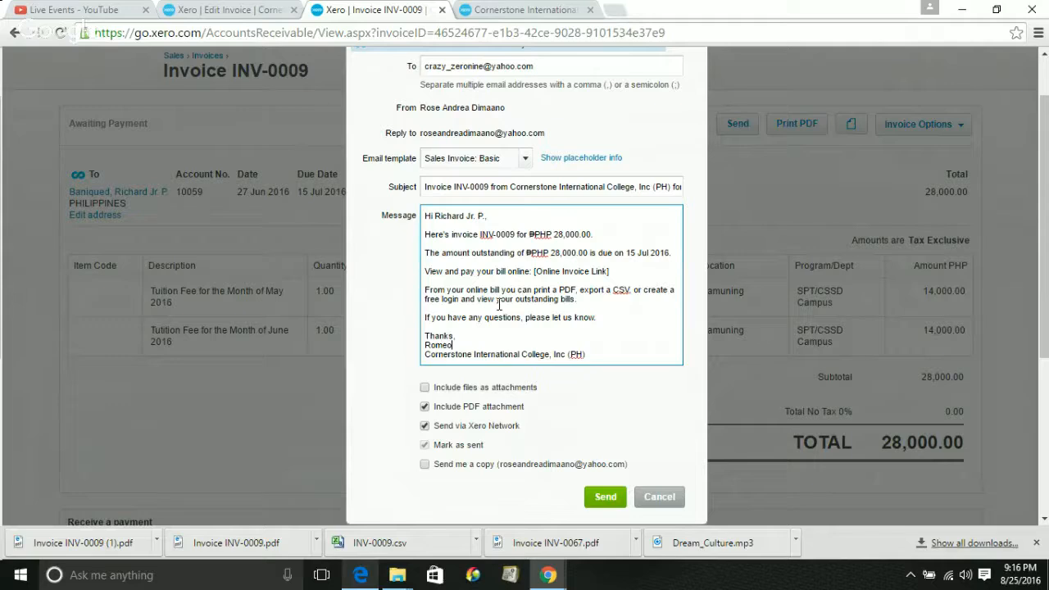
pyautogui.press('BackSpace')
pyautogui.press('BackSpace')
pyautogui.press('BackSpace')
pyautogui.press('BackSpace')
pyautogui.press('BackSpace')
pyautogui.click(427, 464)
pyautogui.click(427, 466)
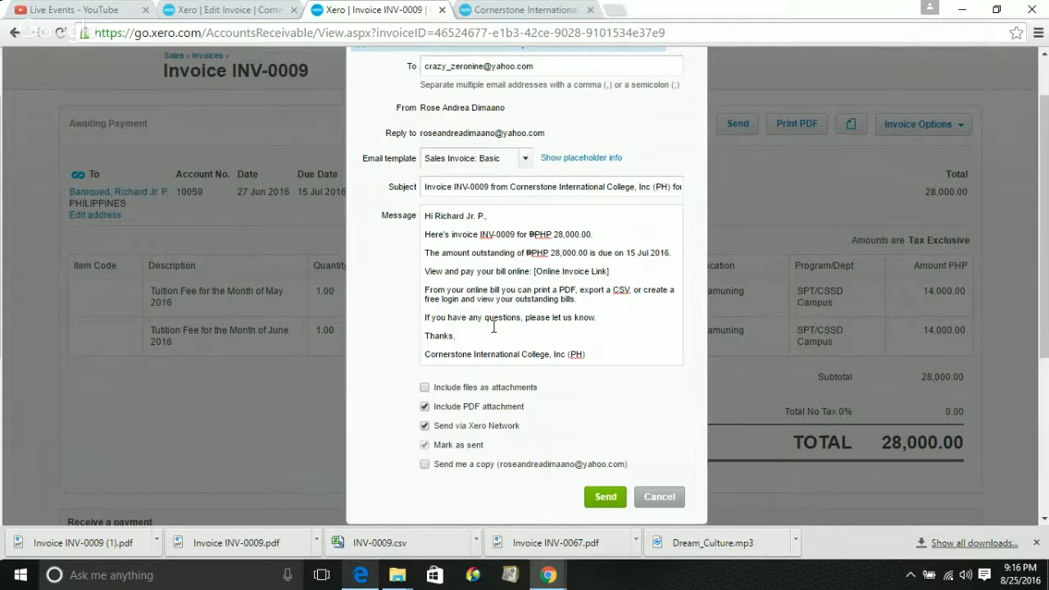
pyautogui.scroll(-1, 493, 327)
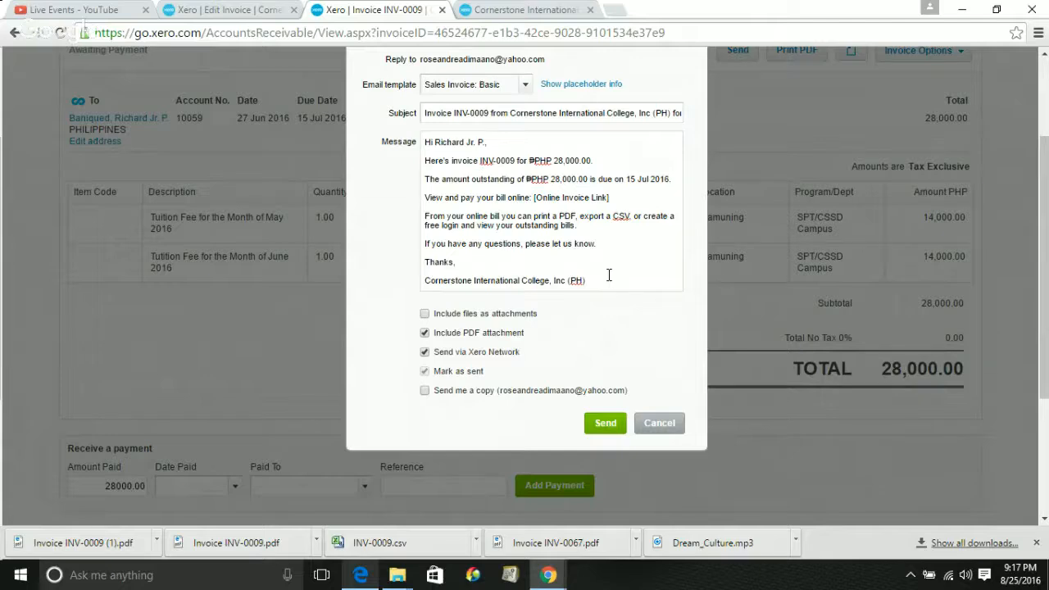
# Cancel the INV-0009 email and scroll to Receive a payment, prefilled with 28000.00
pyautogui.click(662, 423)
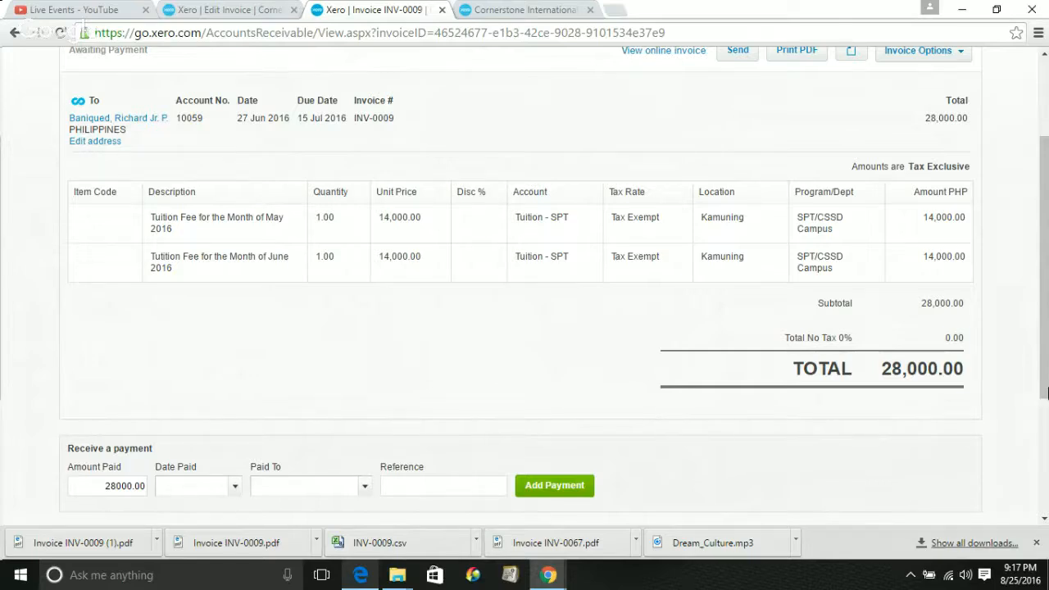
pyautogui.rightClick(1045, 387)
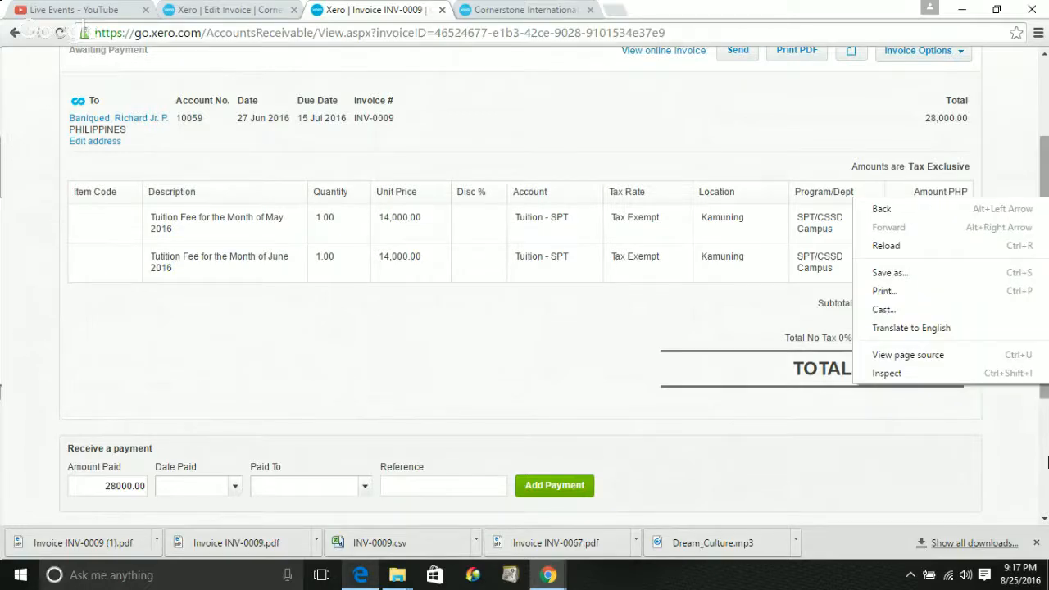
pyautogui.click(1044, 522)
pyautogui.click(1044, 521)
pyautogui.click(1044, 521)
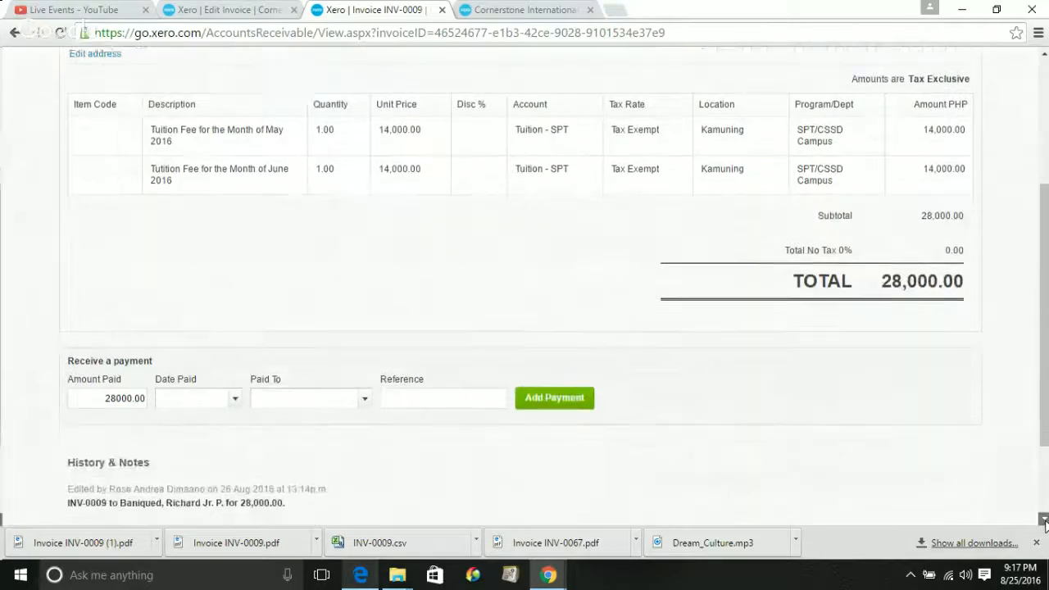
pyautogui.click(1044, 521)
pyautogui.click(1044, 521)
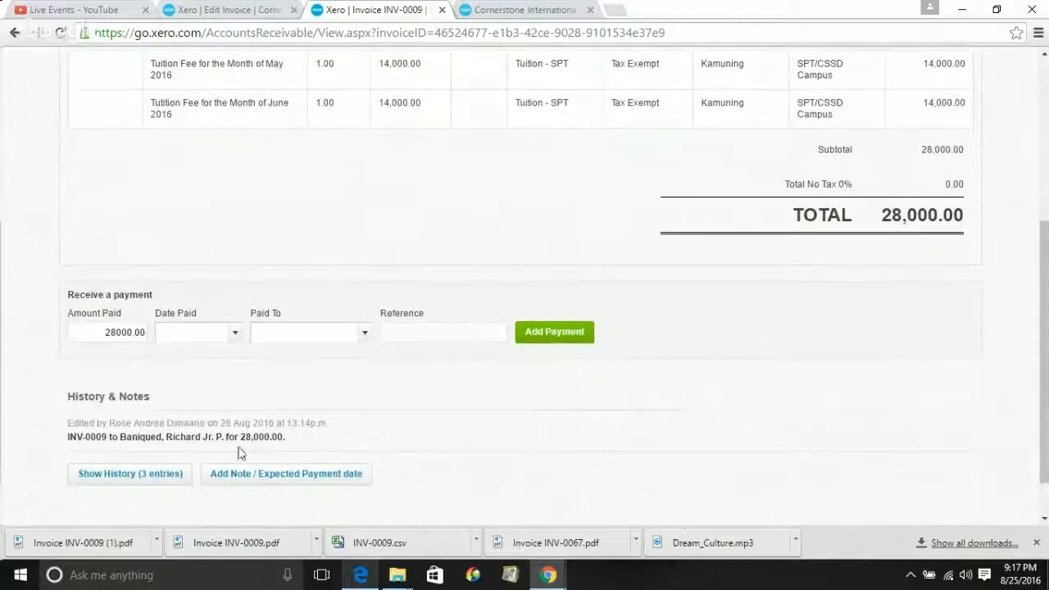
pyautogui.moveTo(105, 334); pyautogui.dragTo(113, 335)
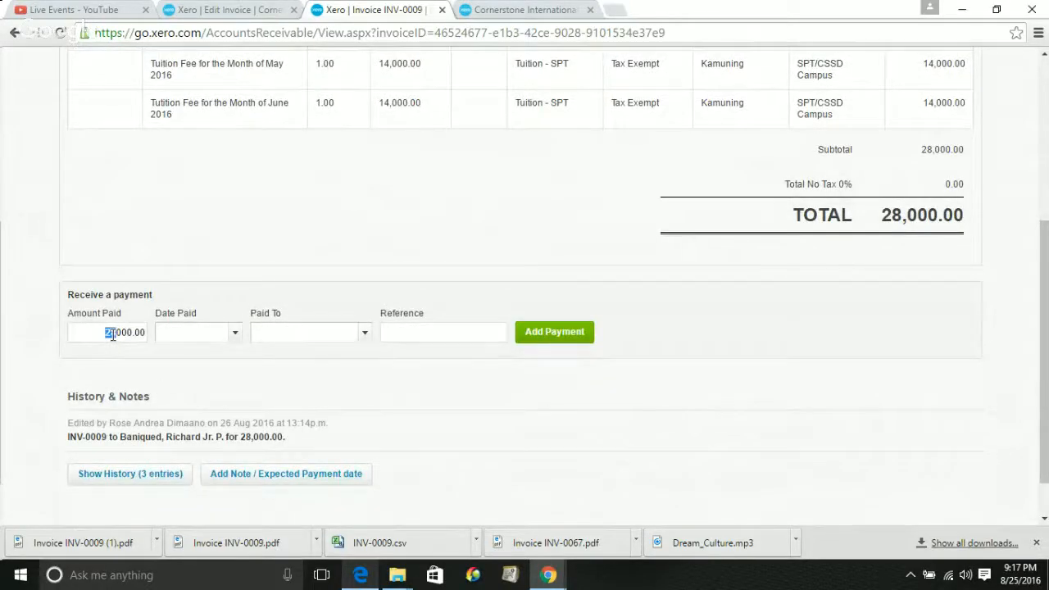
# Clear the prefilled 28000.00 from Amount Paid, leaving it blank
pyautogui.doubleClick(113, 334)
pyautogui.click(113, 334)
pyautogui.doubleClick(114, 334)
pyautogui.press('BackSpace')
pyautogui.write('5000')
pyautogui.press('BackSpace')
pyautogui.press('BackSpace')
pyautogui.press('BackSpace')
pyautogui.press('BackSpace')
# Set Date Paid to 25 Aug 2016 and the Paid To account to 10000 - PNB
pyautogui.click(232, 337)
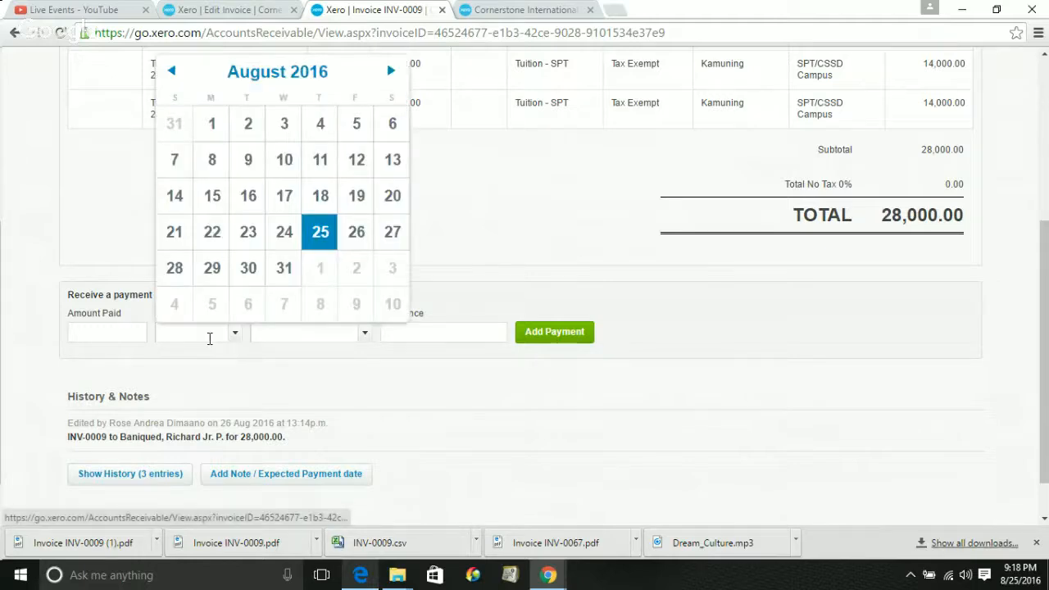
pyautogui.click(205, 338)
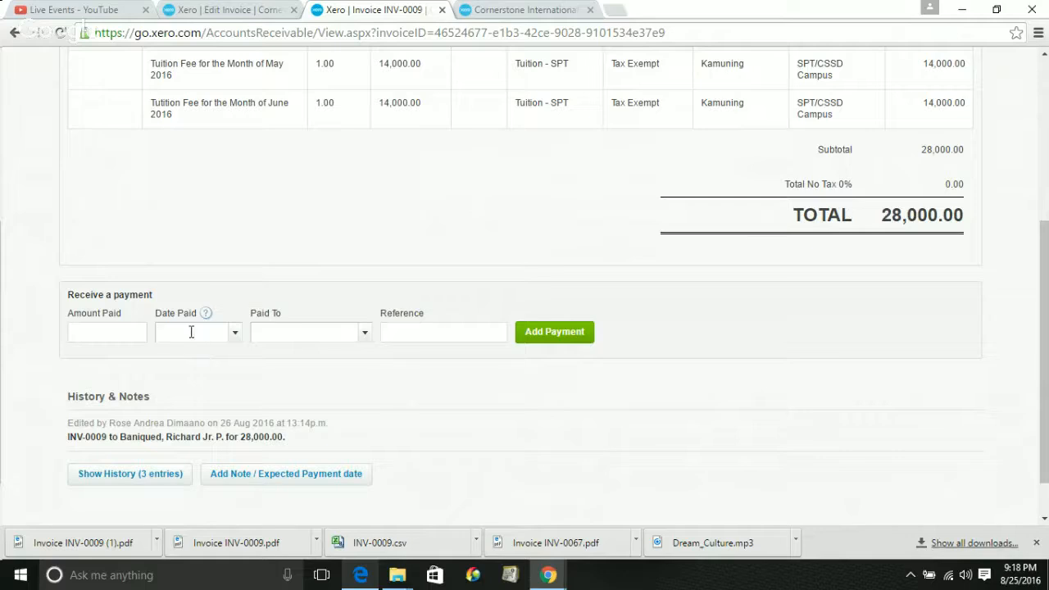
pyautogui.click(363, 333)
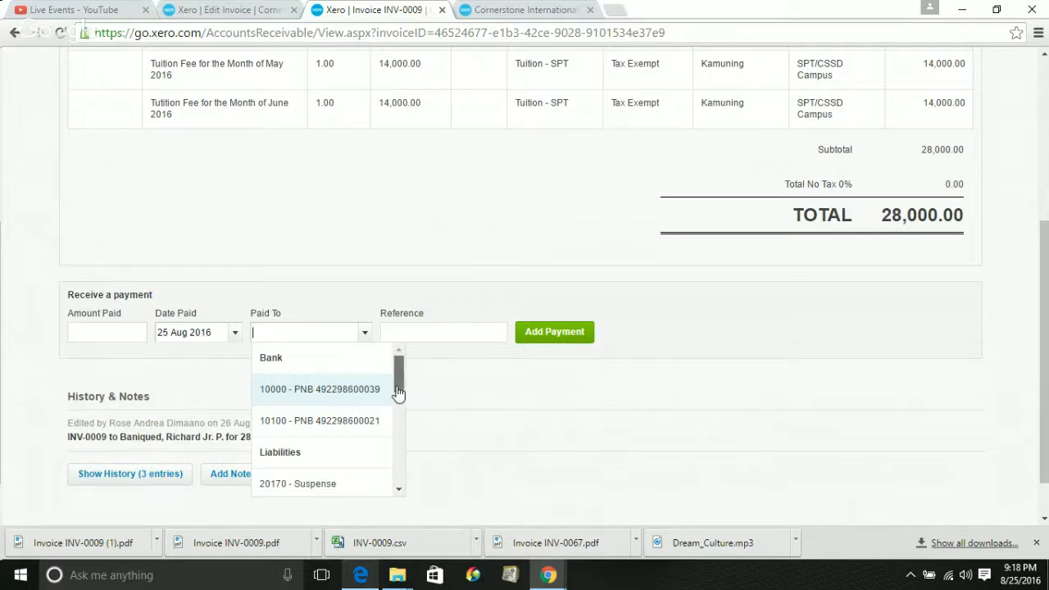
pyautogui.moveTo(397, 393)
pyautogui.mouseDown()
pyautogui.moveTo(408, 436)
pyautogui.moveTo(398, 496)
pyautogui.moveTo(391, 358)
pyautogui.moveTo(396, 493)
pyautogui.mouseUp()
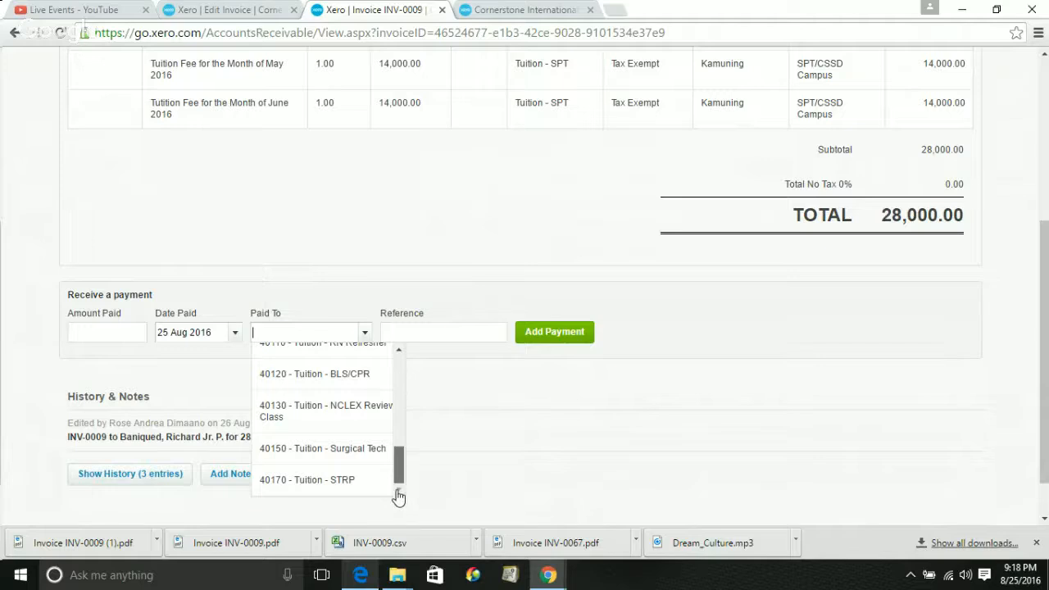
pyautogui.click(817, 454)
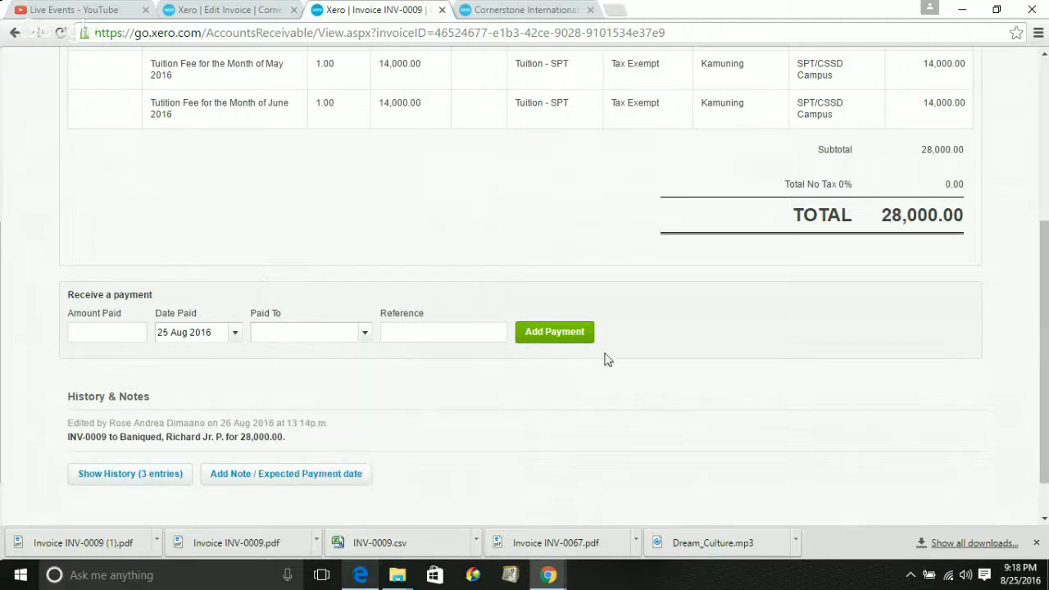
pyautogui.moveTo(1047, 327); pyautogui.dragTo(1047, 304)
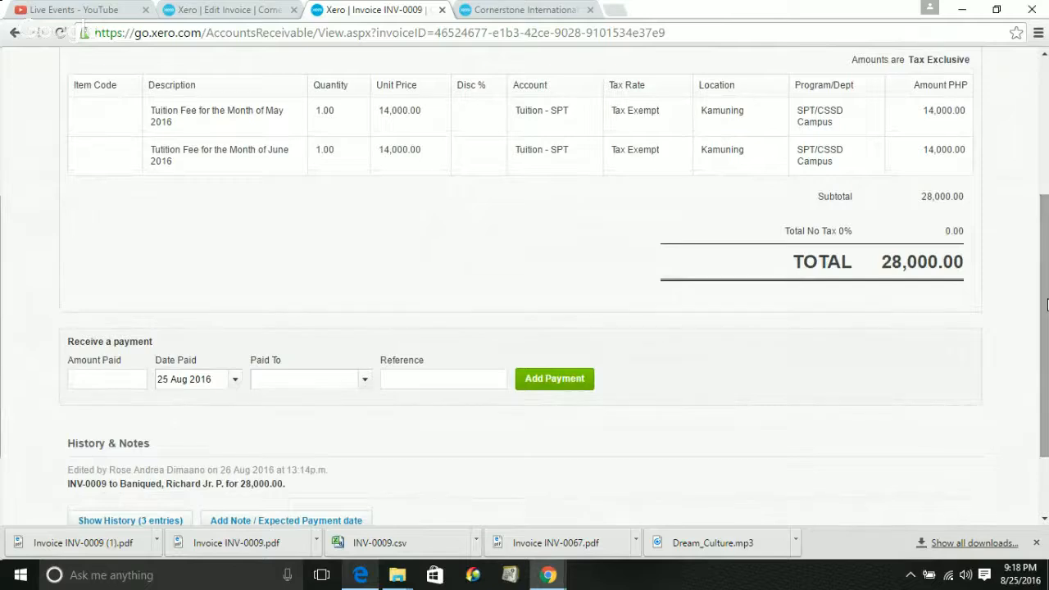
pyautogui.click(365, 385)
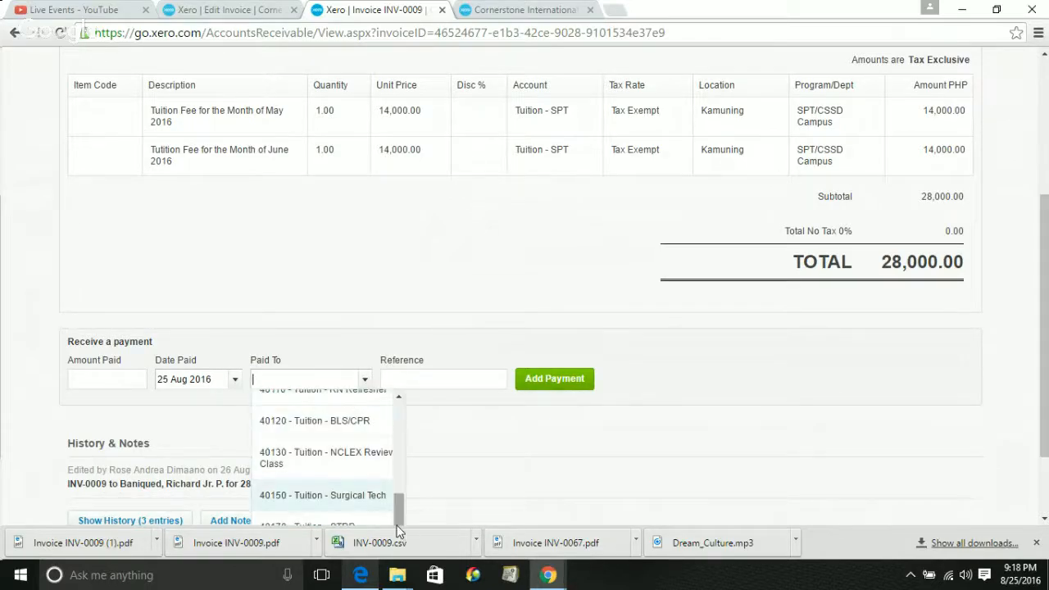
pyautogui.moveTo(398, 524); pyautogui.dragTo(398, 417)
pyautogui.click(391, 443)
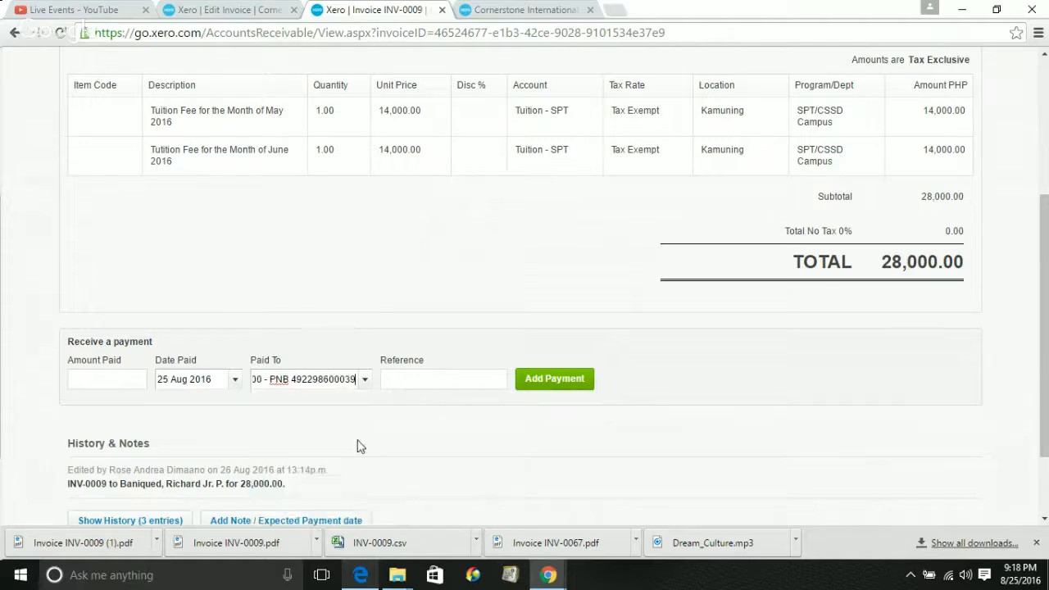
pyautogui.click(432, 385)
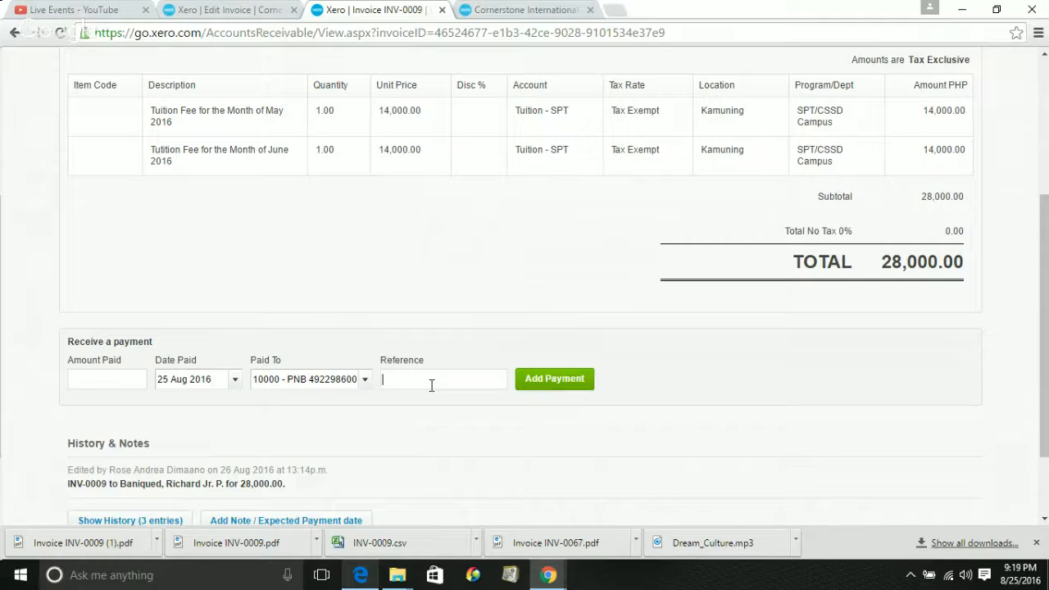
# Fill the payment reference with '25 Aug 2016_check#', copying the date from Date Paid
pyautogui.doubleClick(188, 381)
pyautogui.tripleClick(188, 381)
pyautogui.hotkey('ctrl', 'c')
pyautogui.click(392, 378)
pyautogui.hotkey('ctrl', 'v')
pyautogui.write('check')
pyautogui.press('BackSpace')
pyautogui.press('BackSpace')
pyautogui.write('ck#')
# Enter 5000 as the amount paid and add the payment to INV-0009
pyautogui.click(131, 378)
pyautogui.write('5000')
pyautogui.click(415, 378)
pyautogui.moveTo(496, 380); pyautogui.dragTo(379, 383)
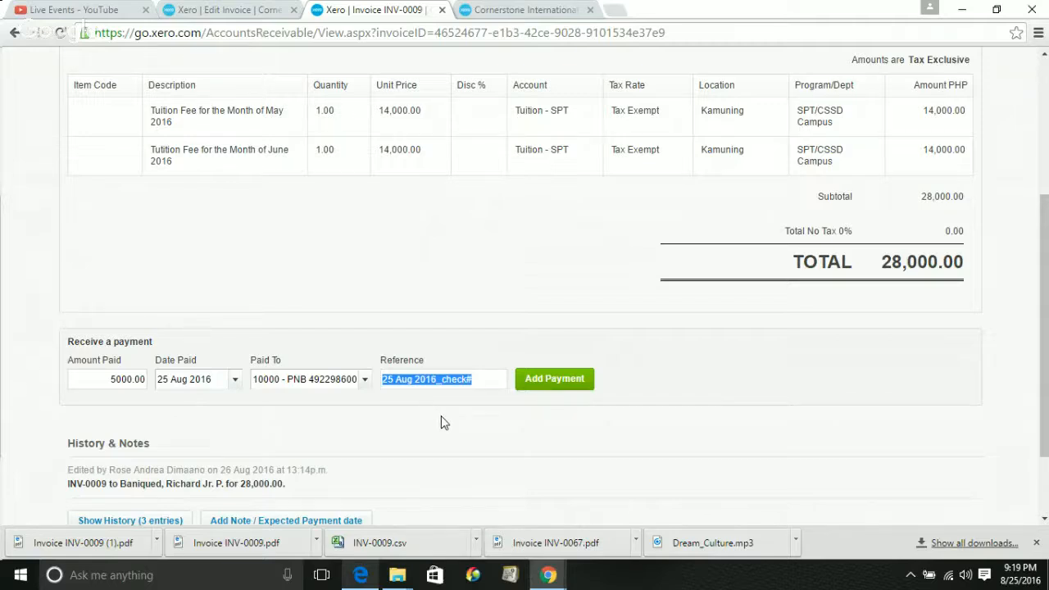
pyautogui.click(335, 380)
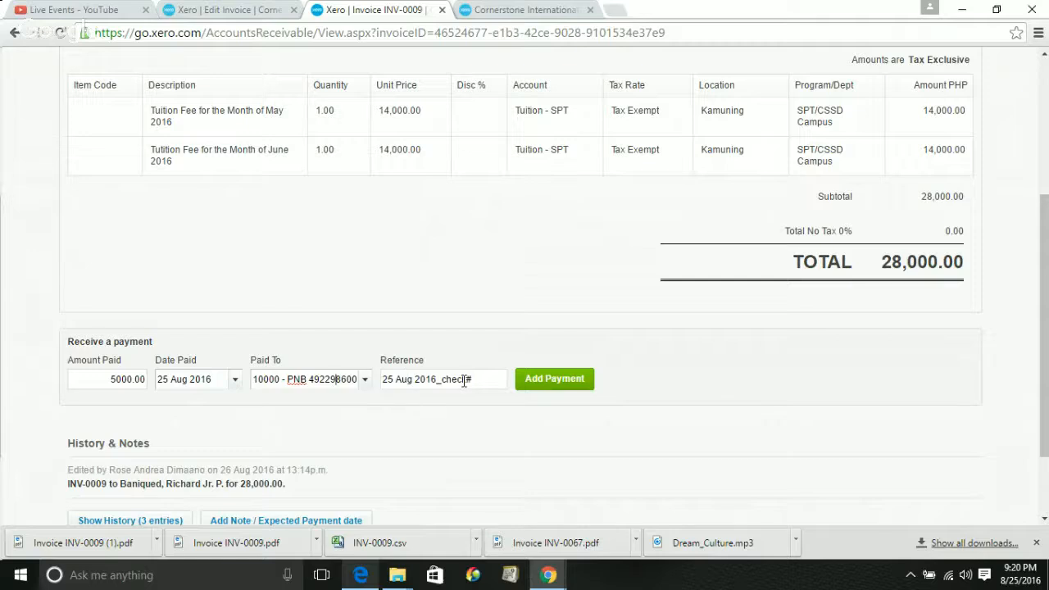
pyautogui.moveTo(486, 381); pyautogui.dragTo(373, 385)
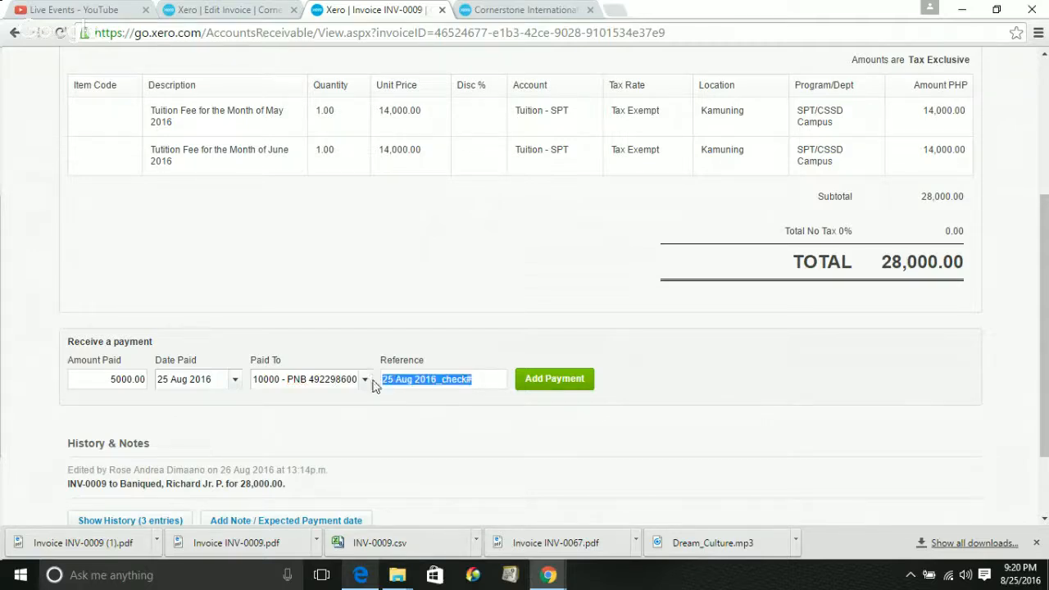
pyautogui.click(437, 379)
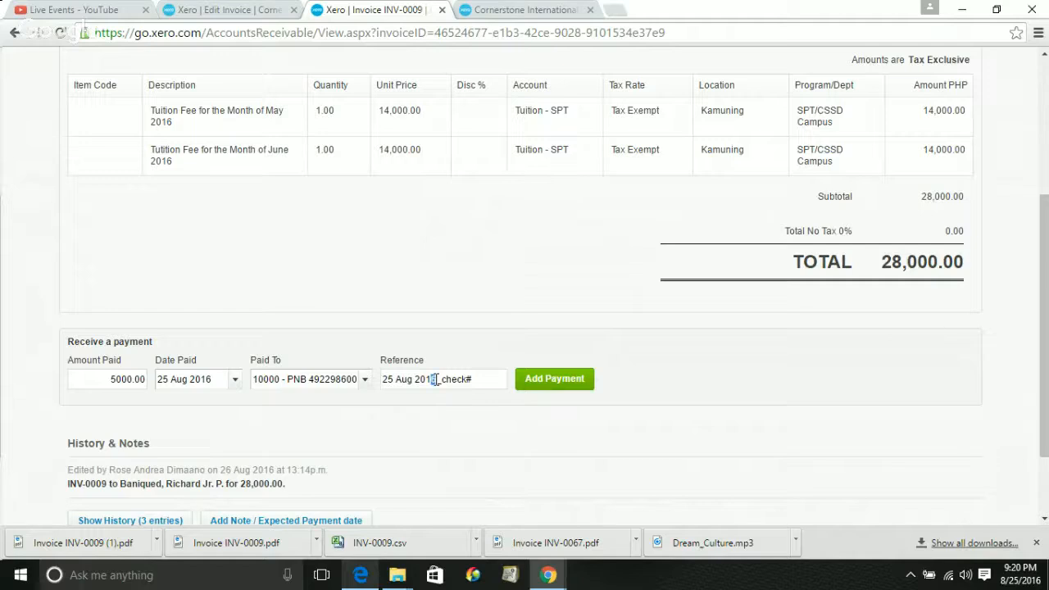
pyautogui.hotkey('shift', 'Left')
pyautogui.hotkey('shift', 'Left')
pyautogui.hotkey('shift', 'Left')
pyautogui.hotkey('shift', 'Left')
pyautogui.hotkey('shift', 'Left')
pyautogui.hotkey('shift', 'Left')
pyautogui.hotkey('shift', 'Left')
pyautogui.hotkey('shift', 'Left')
pyautogui.hotkey('shift', 'Left')
pyautogui.hotkey('shift', 'Left')
pyautogui.hotkey('shift', 'Left')
pyautogui.click(564, 379)
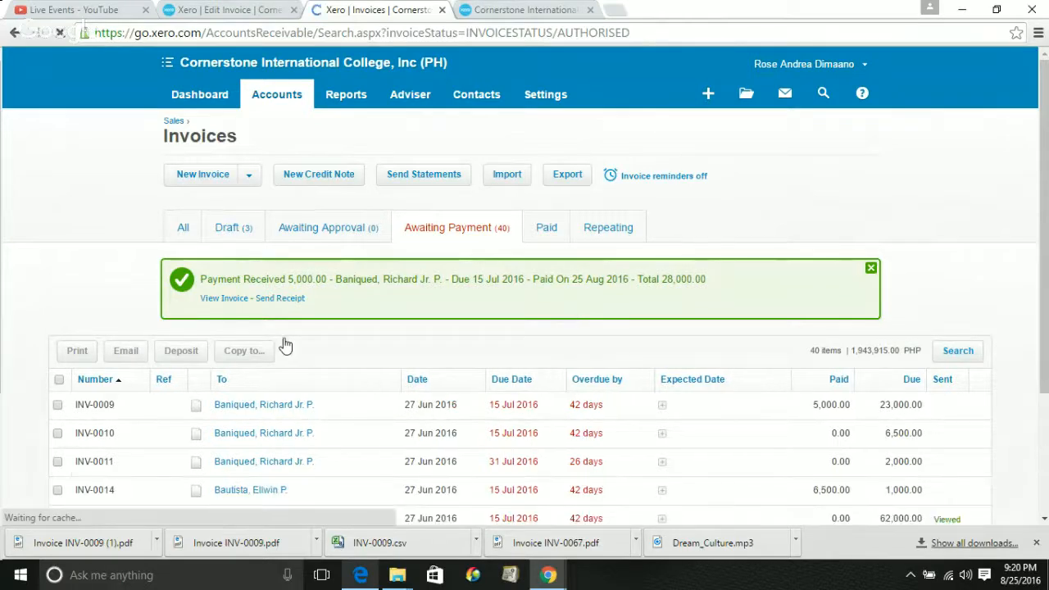
# Open INV-0009 and review its 5,000.00 payment and 23,000.00 amount due
pyautogui.click(215, 300)
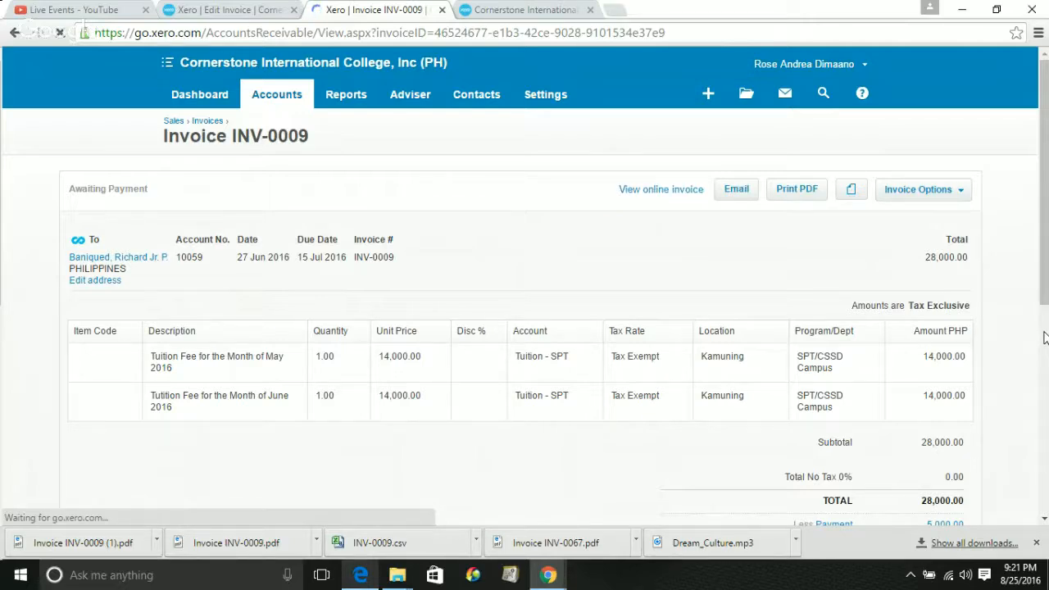
pyautogui.click(1045, 337)
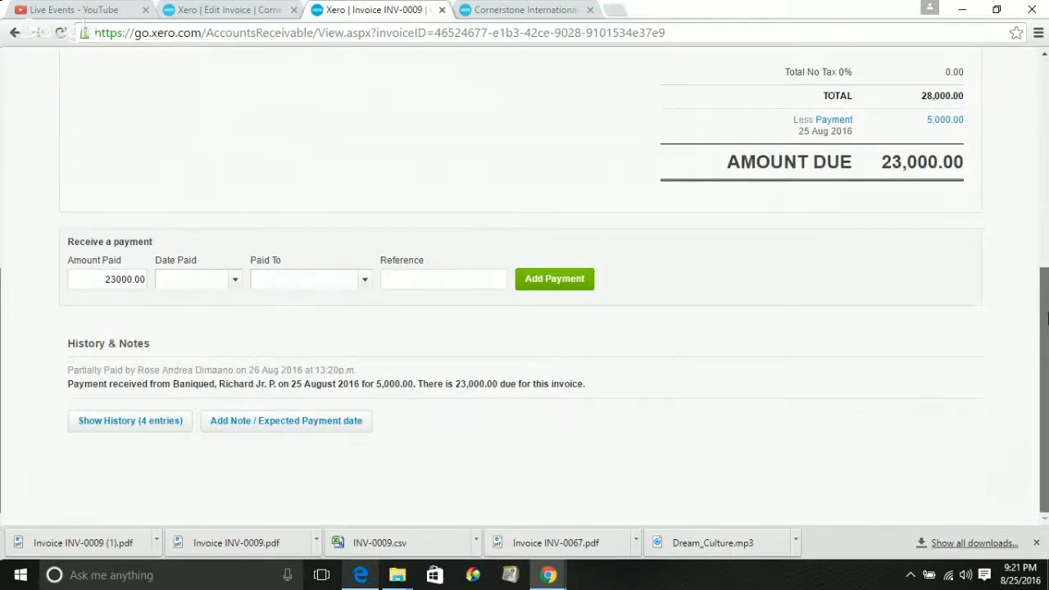
pyautogui.moveTo(1046, 316); pyautogui.dragTo(1046, 274)
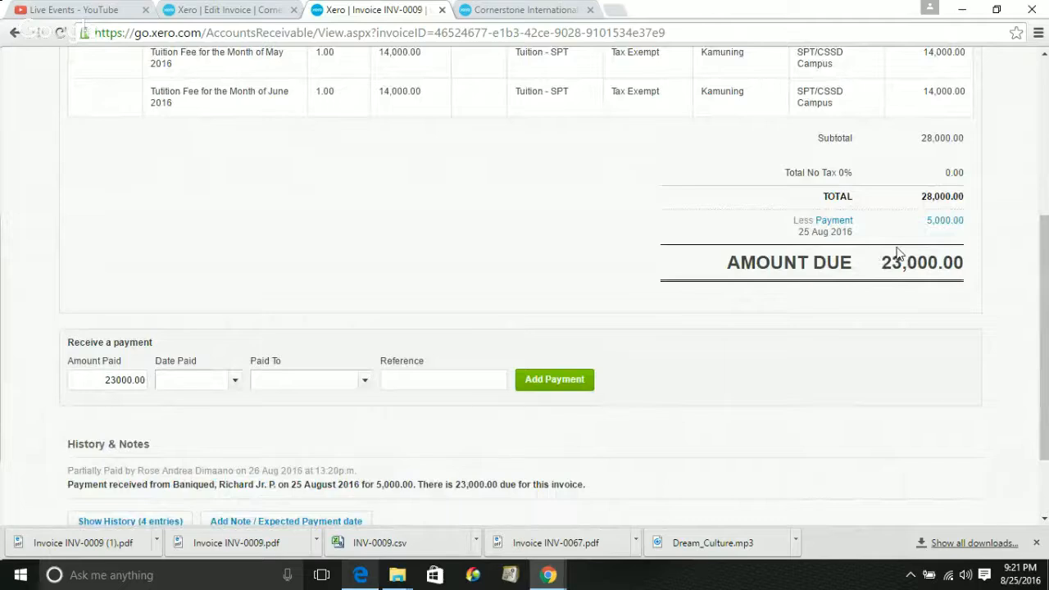
# Download a Standard-branded PDF receipt for the 5,000.00 payment on INV-0009
pyautogui.click(950, 222)
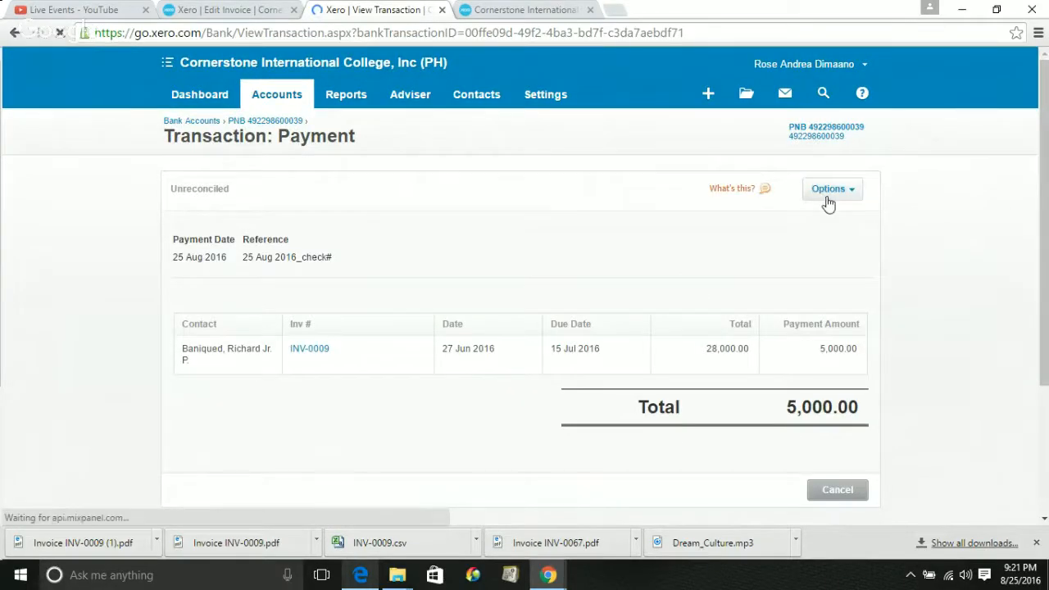
pyautogui.click(828, 196)
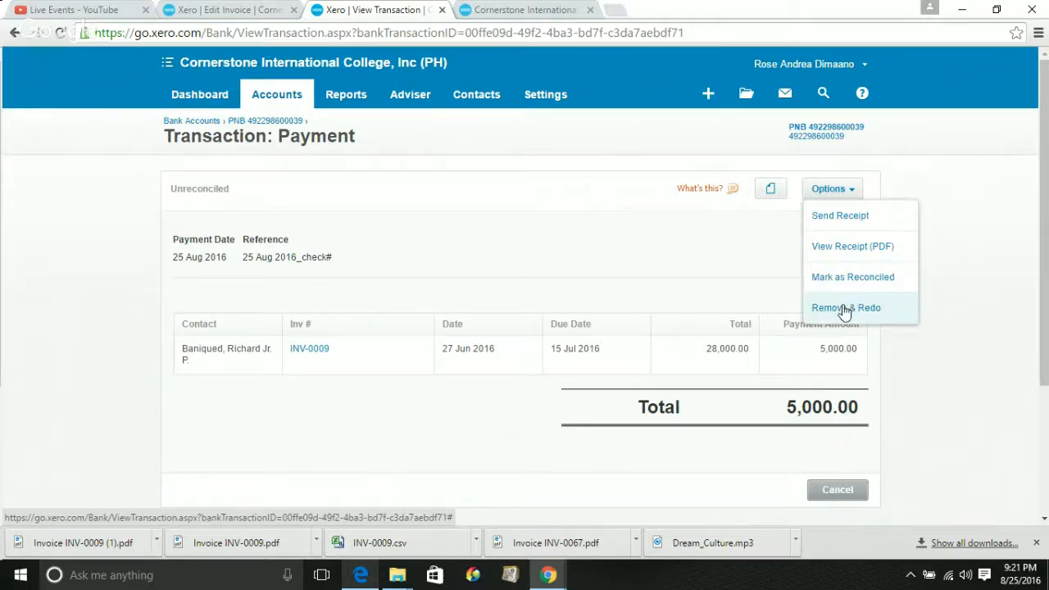
pyautogui.click(827, 248)
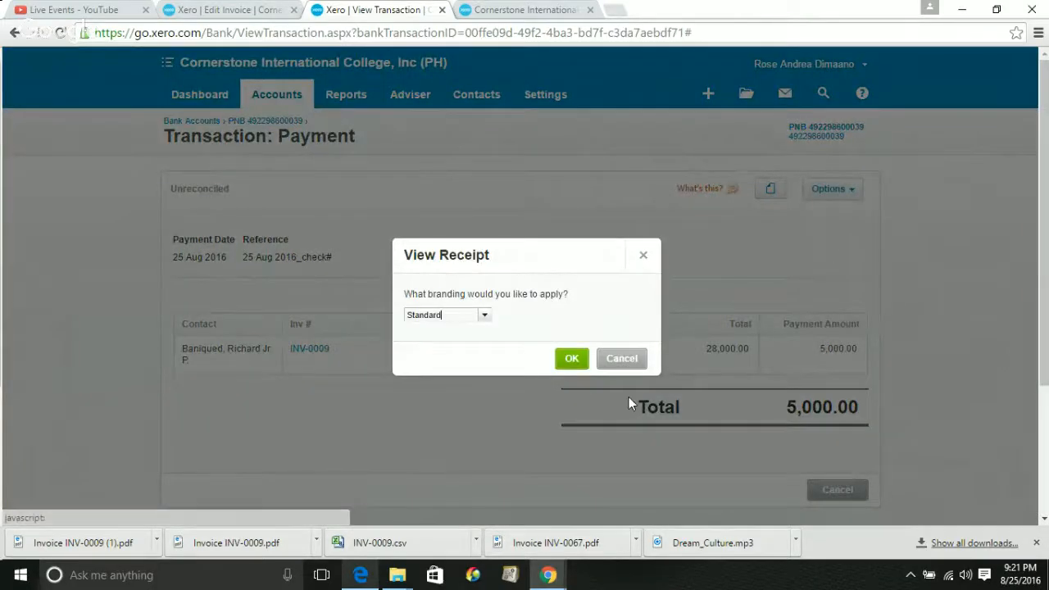
pyautogui.click(571, 359)
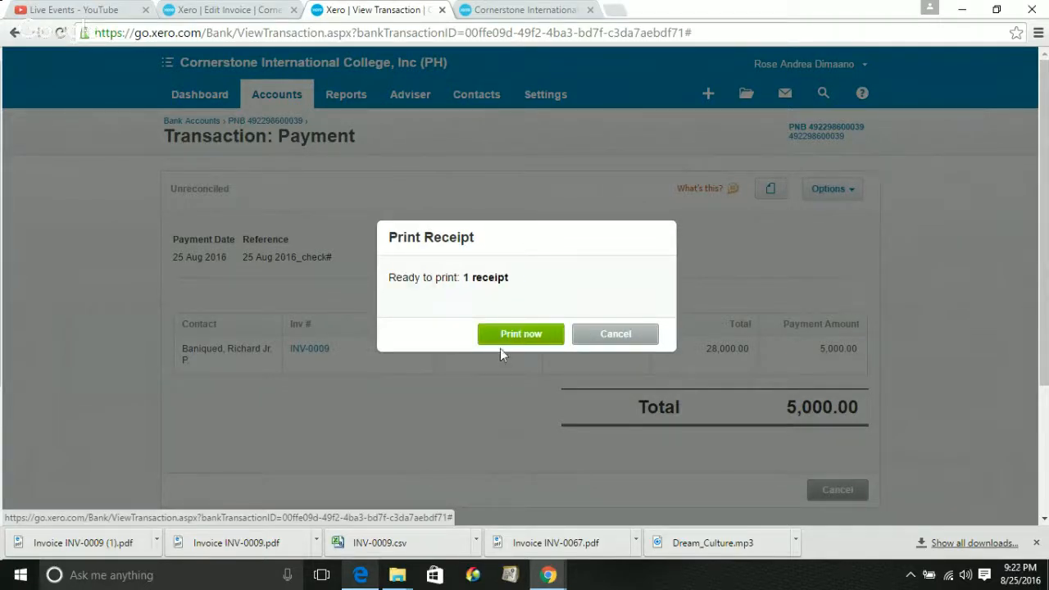
pyautogui.click(501, 335)
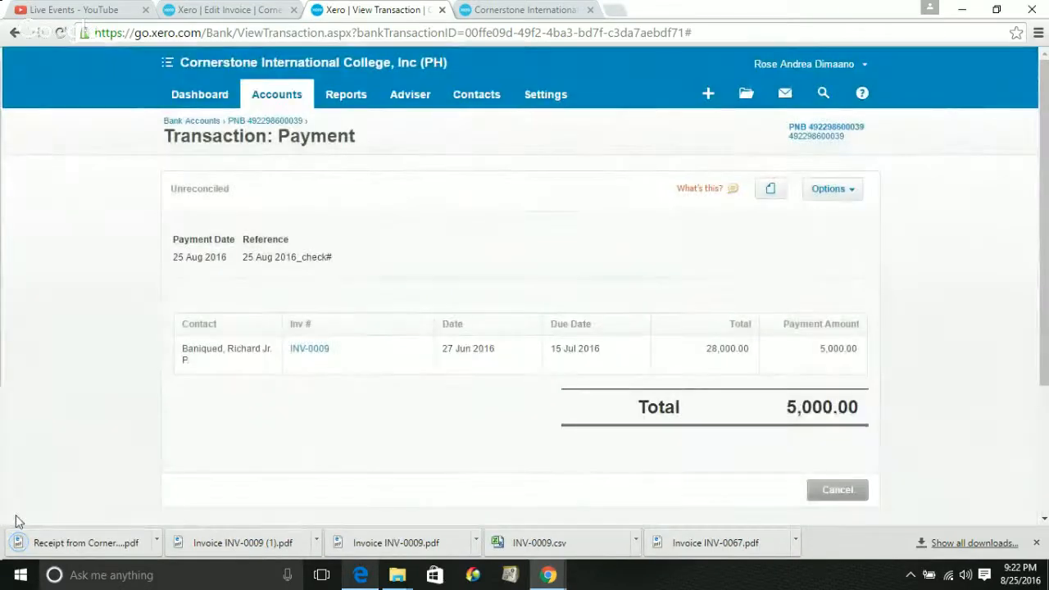
# Open the downloaded receipt PDF and highlight the 23,000.00 still owing amount
pyautogui.click(90, 547)
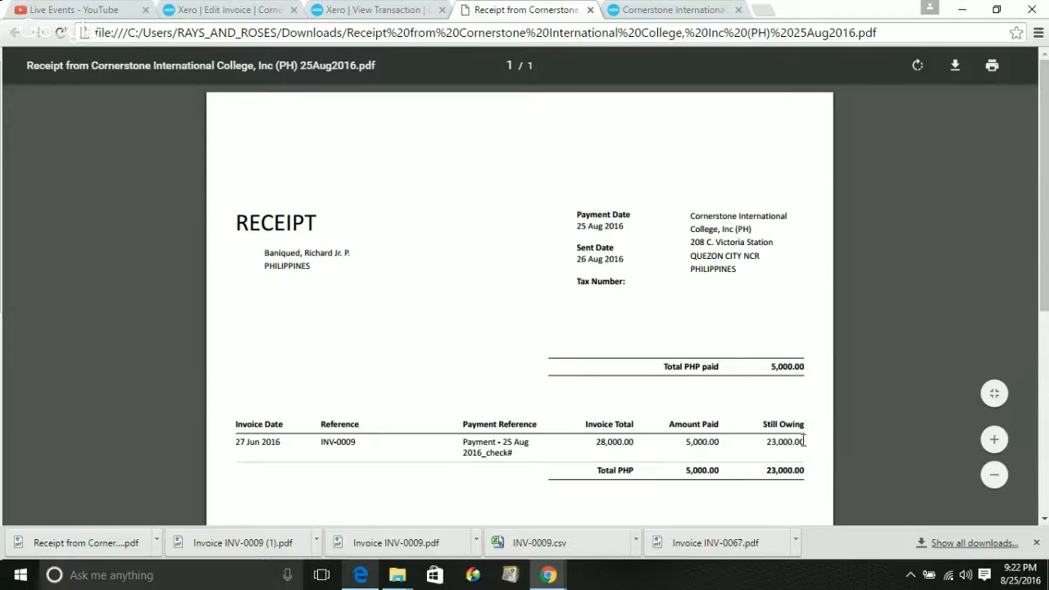
pyautogui.moveTo(804, 442); pyautogui.dragTo(763, 446)
pyautogui.click(1045, 521)
pyautogui.click(1045, 521)
pyautogui.click(1045, 521)
pyautogui.click(1045, 521)
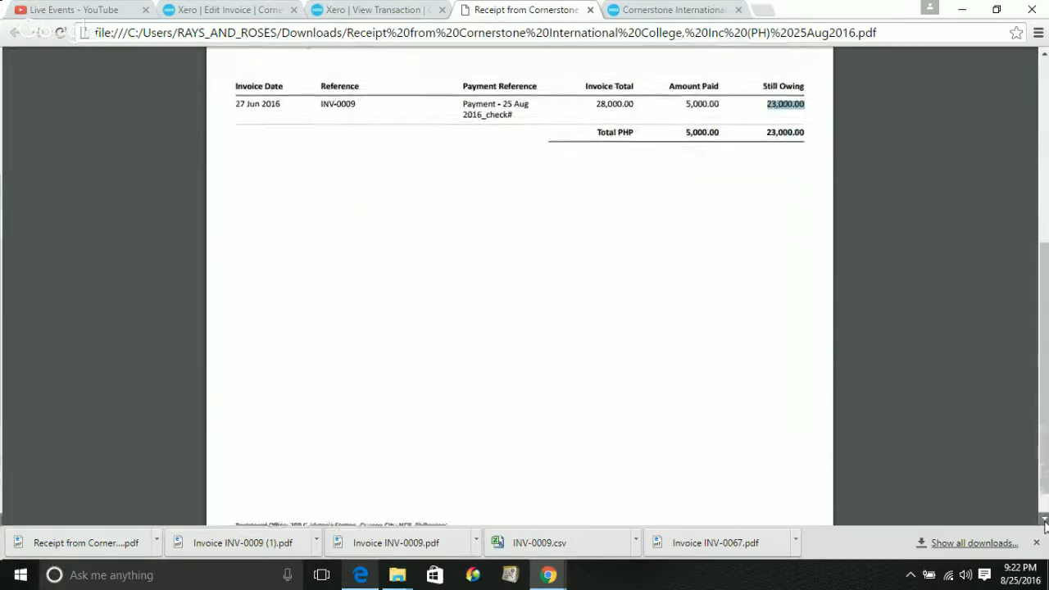
pyautogui.click(1044, 521)
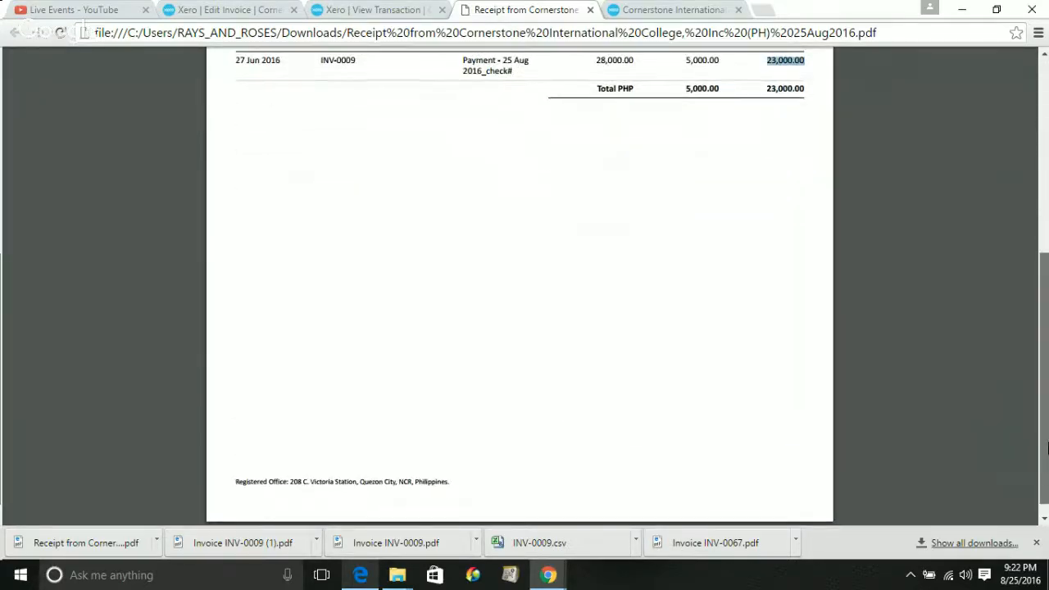
pyautogui.scroll(2, 1045, 425)
pyautogui.moveTo(1046, 426); pyautogui.dragTo(1047, 312)
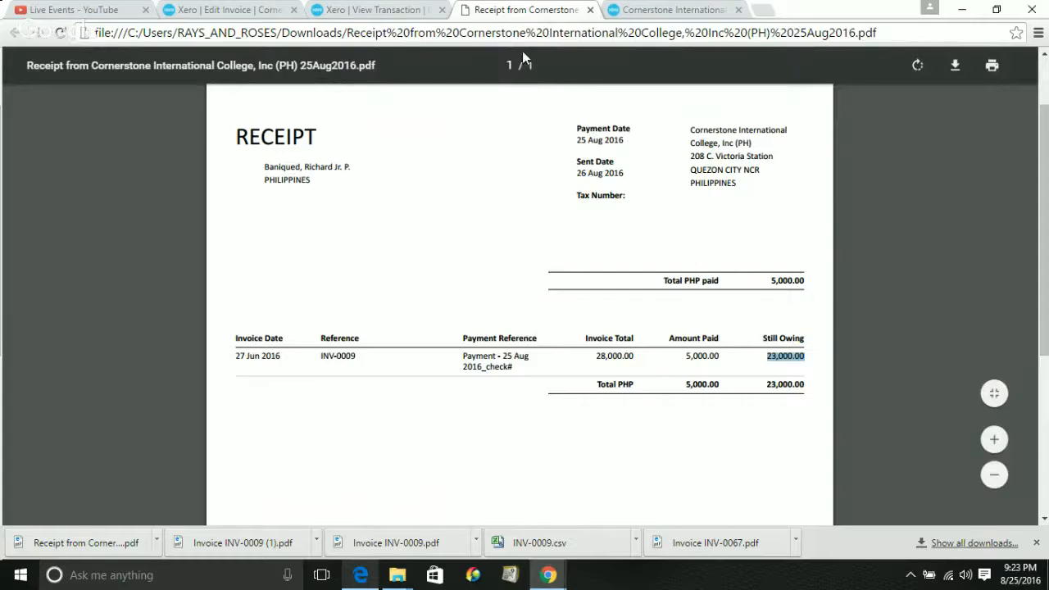
# Return to the Xero payment transaction page
pyautogui.click(371, 8)
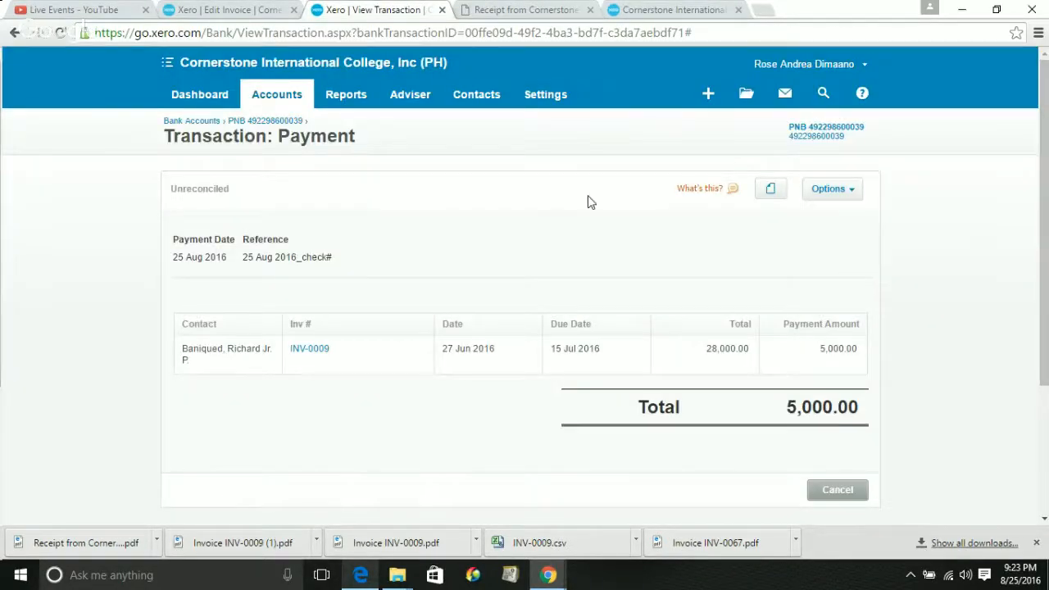
pyautogui.click(537, 9)
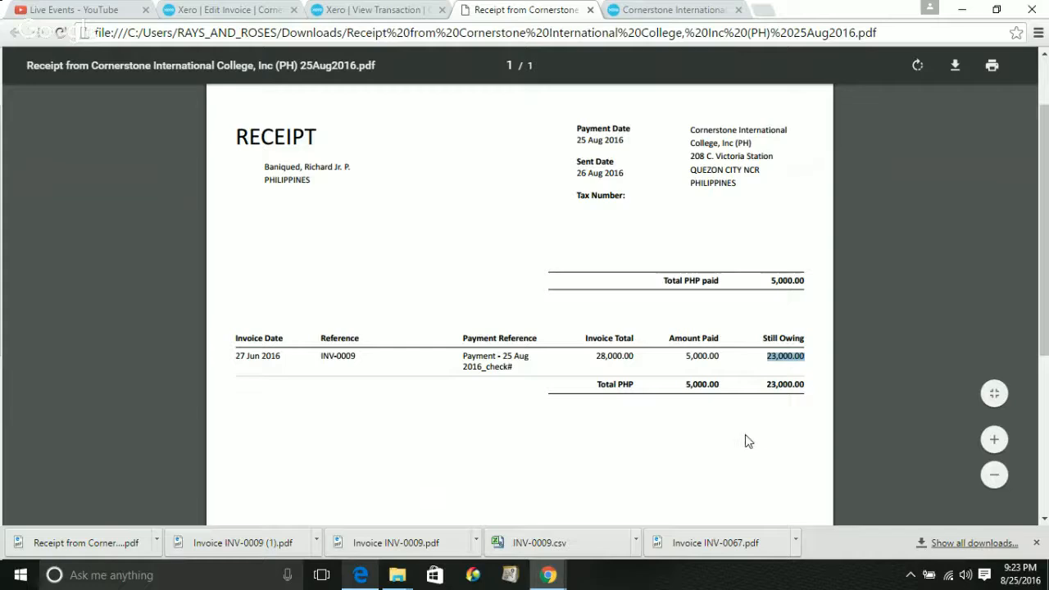
pyautogui.click(382, 8)
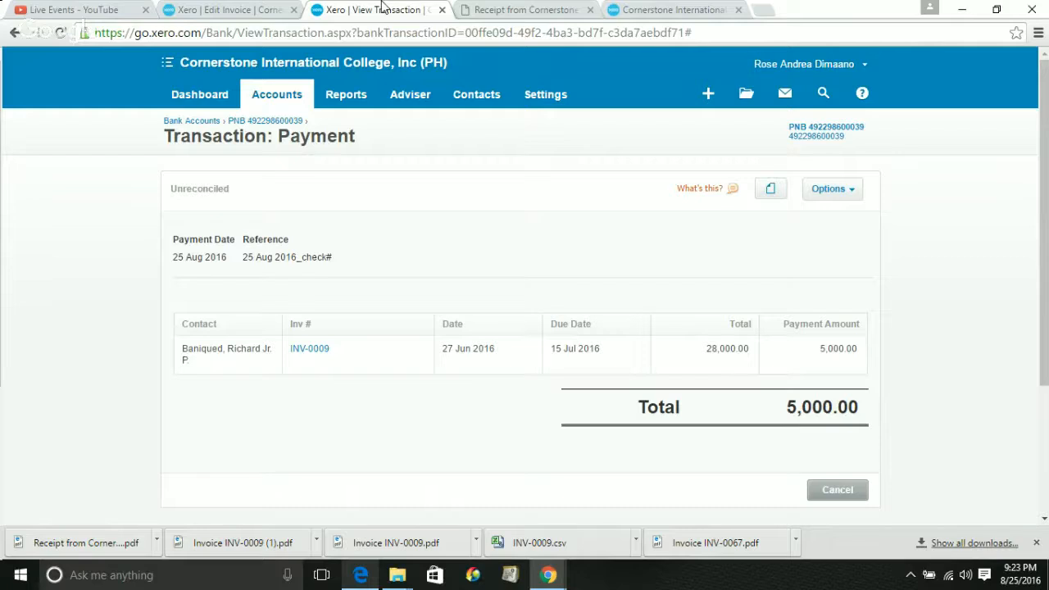
# Reverse the 5,000.00 payment on INV-0009 with Remove & Redo, then go to draft INV-0067
pyautogui.click(830, 190)
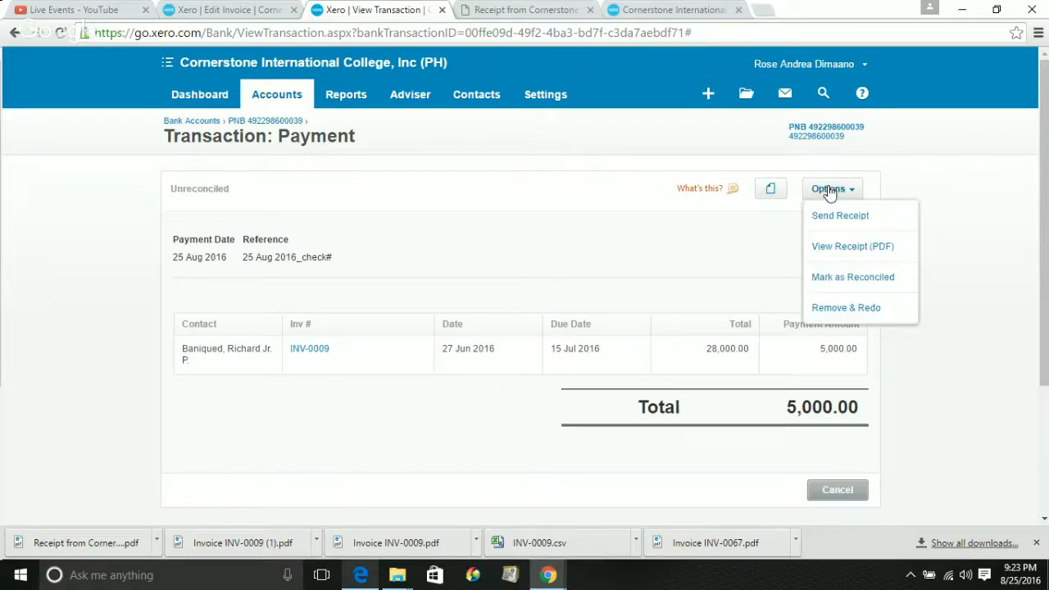
pyautogui.click(842, 309)
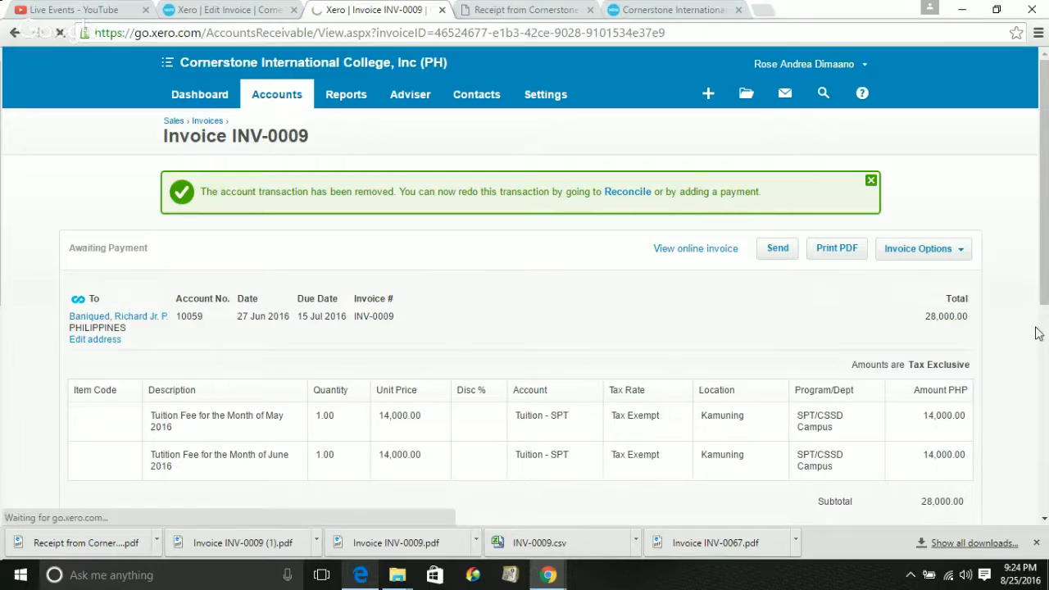
pyautogui.scroll(-5, 1047, 350)
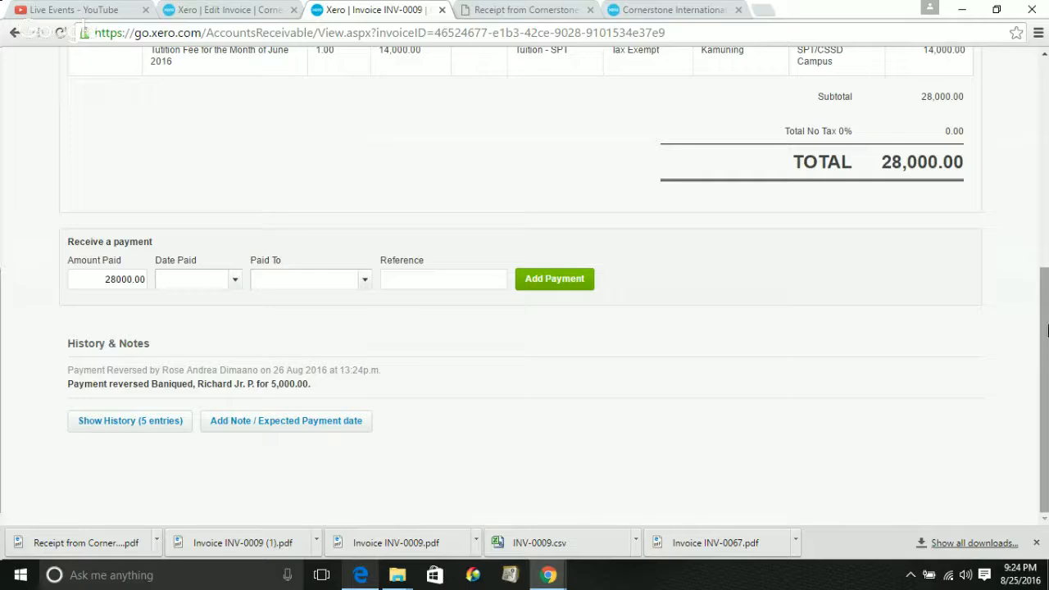
pyautogui.rightClick(1047, 325)
pyautogui.moveTo(1045, 301); pyautogui.dragTo(1044, 181)
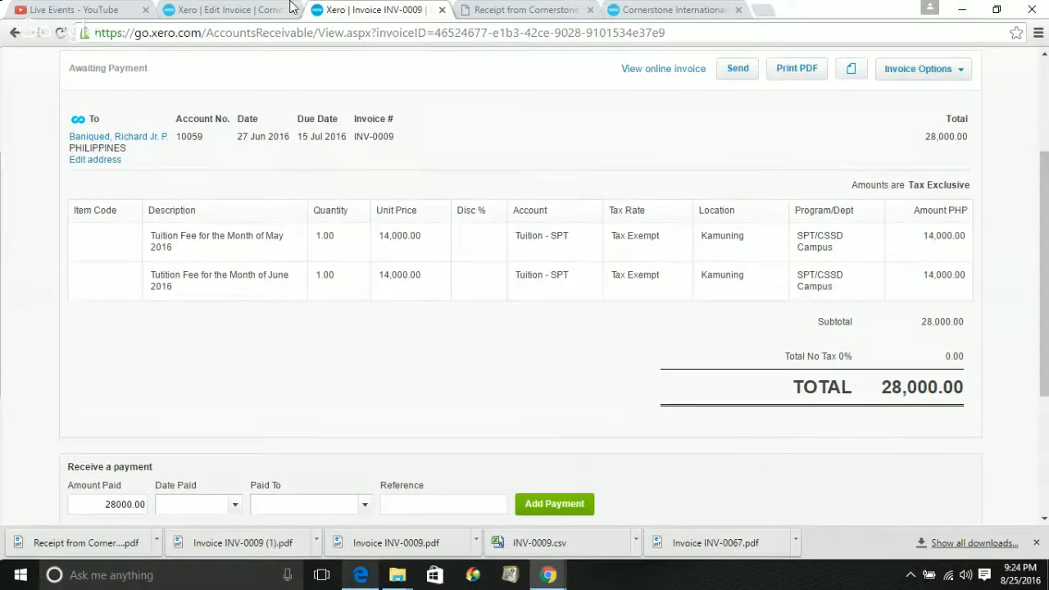
pyautogui.rightClick(205, 9)
pyautogui.click(187, 10)
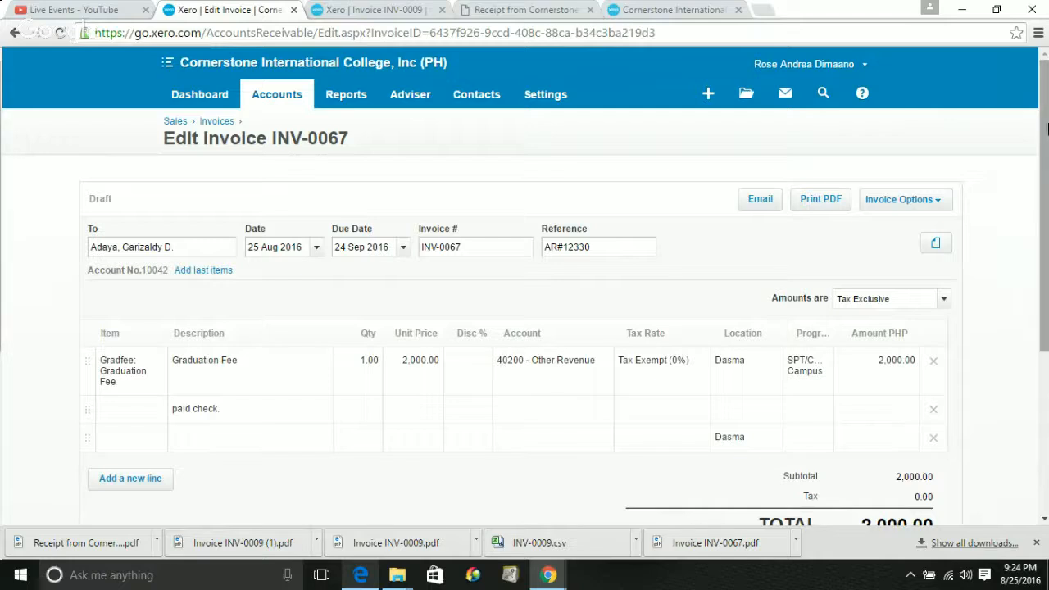
pyautogui.moveTo(1045, 115); pyautogui.dragTo(1048, 227)
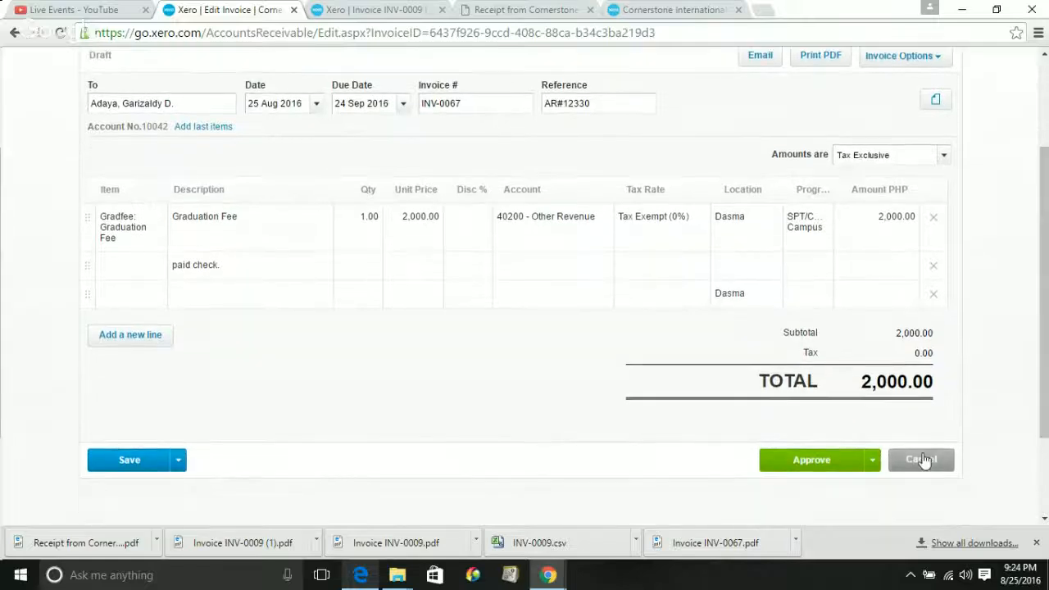
pyautogui.click(871, 470)
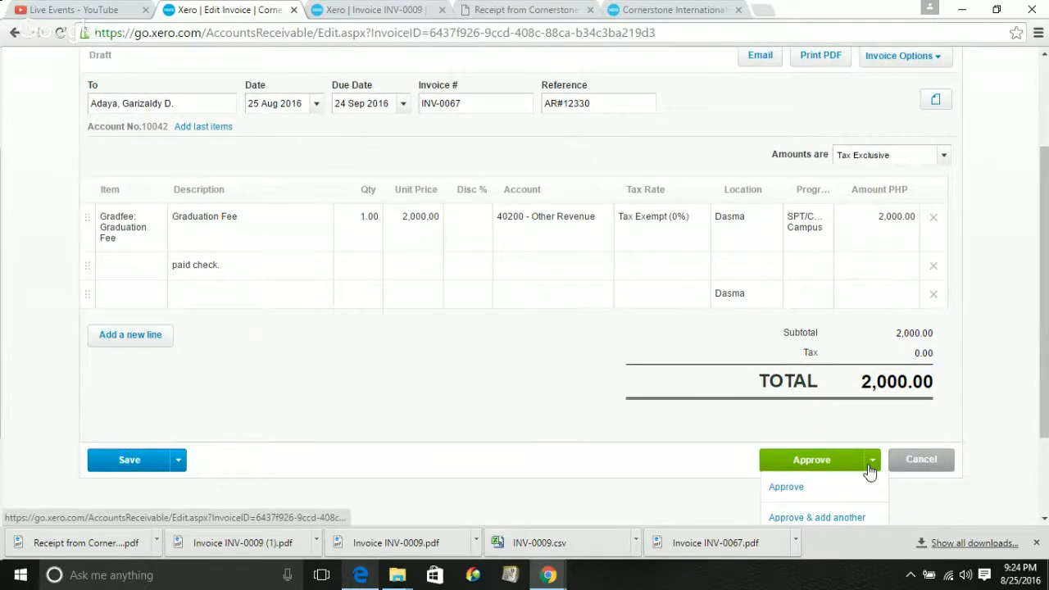
pyautogui.moveTo(1046, 335); pyautogui.dragTo(1047, 395)
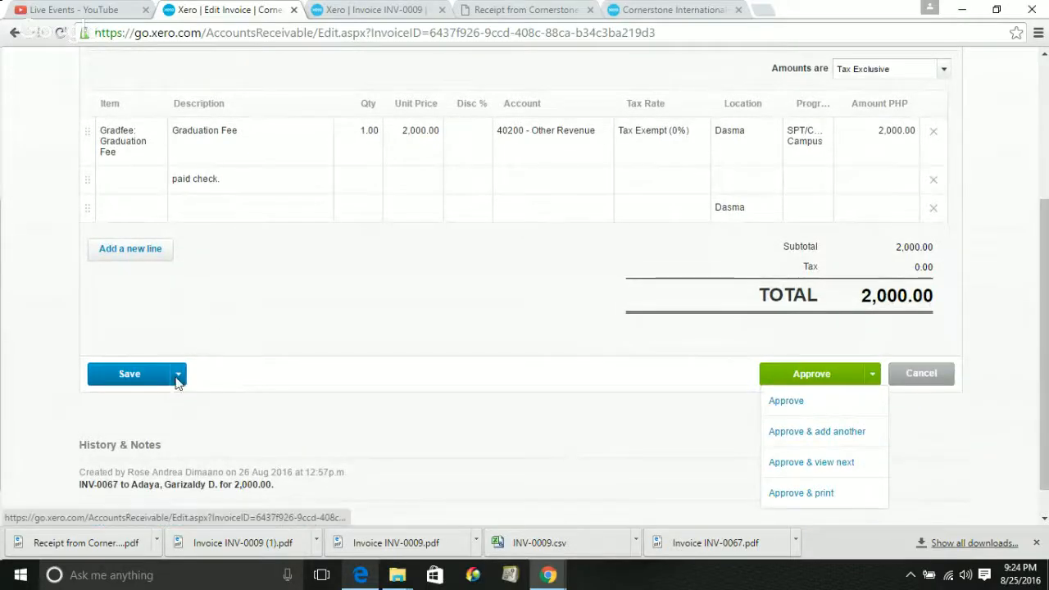
pyautogui.click(178, 376)
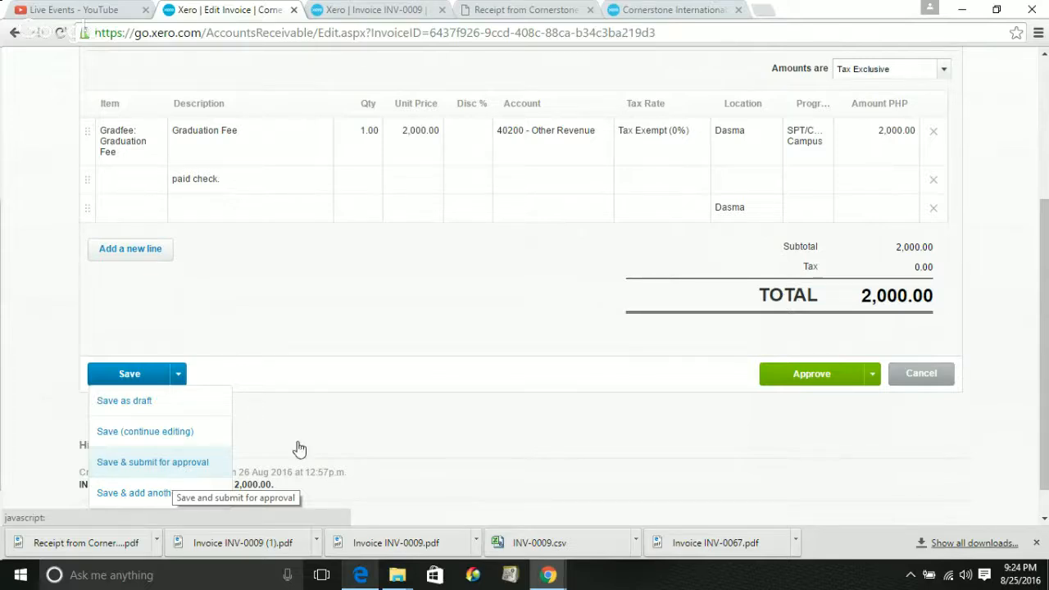
pyautogui.click(872, 380)
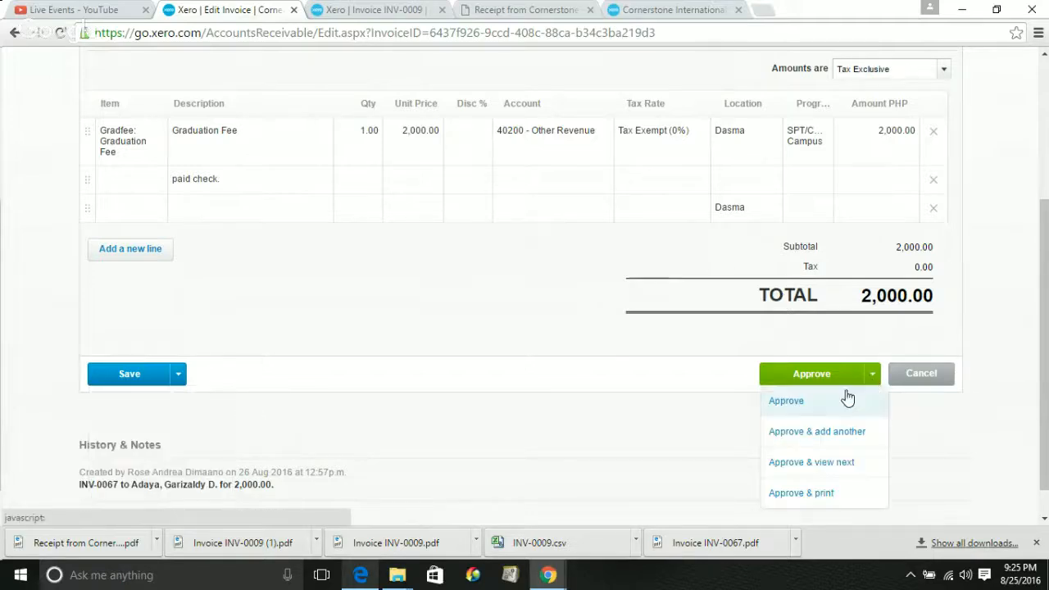
pyautogui.moveTo(1046, 375); pyautogui.dragTo(1046, 400)
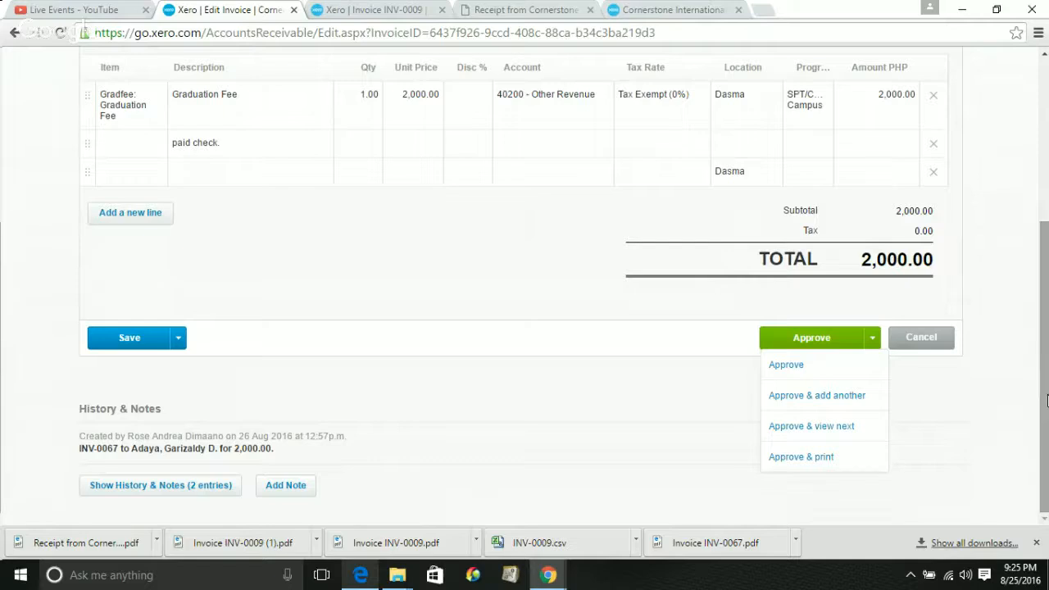
pyautogui.click(175, 345)
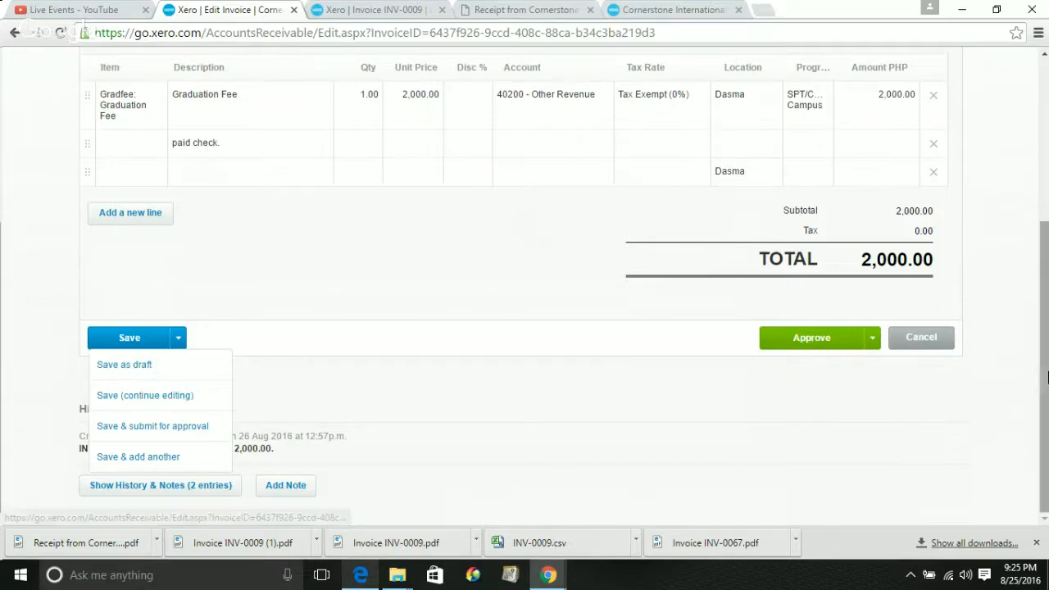
pyautogui.moveTo(1046, 403); pyautogui.dragTo(1046, 439)
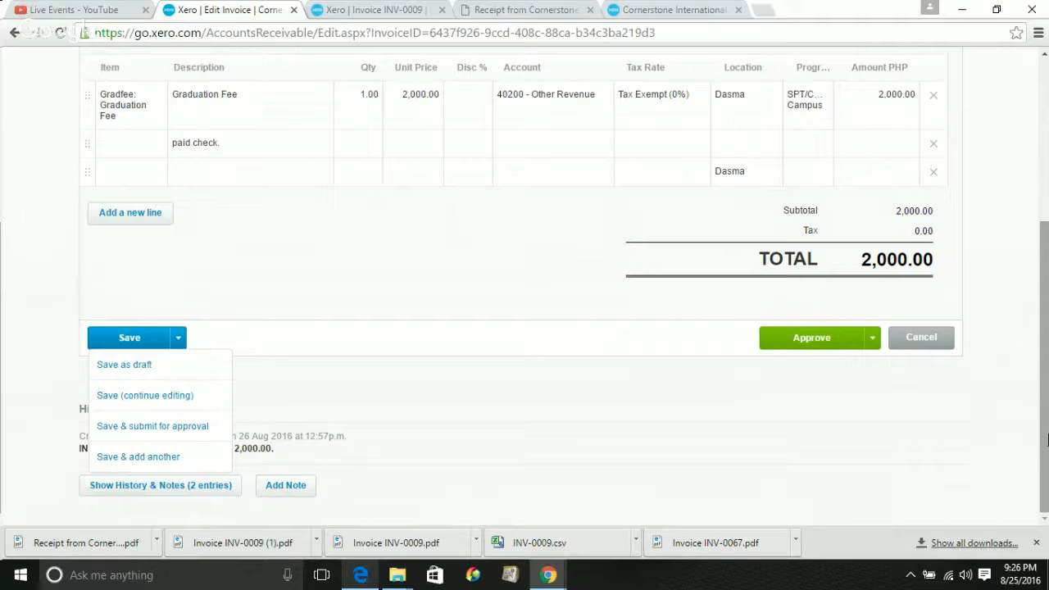
pyautogui.scroll(1, 1045, 410)
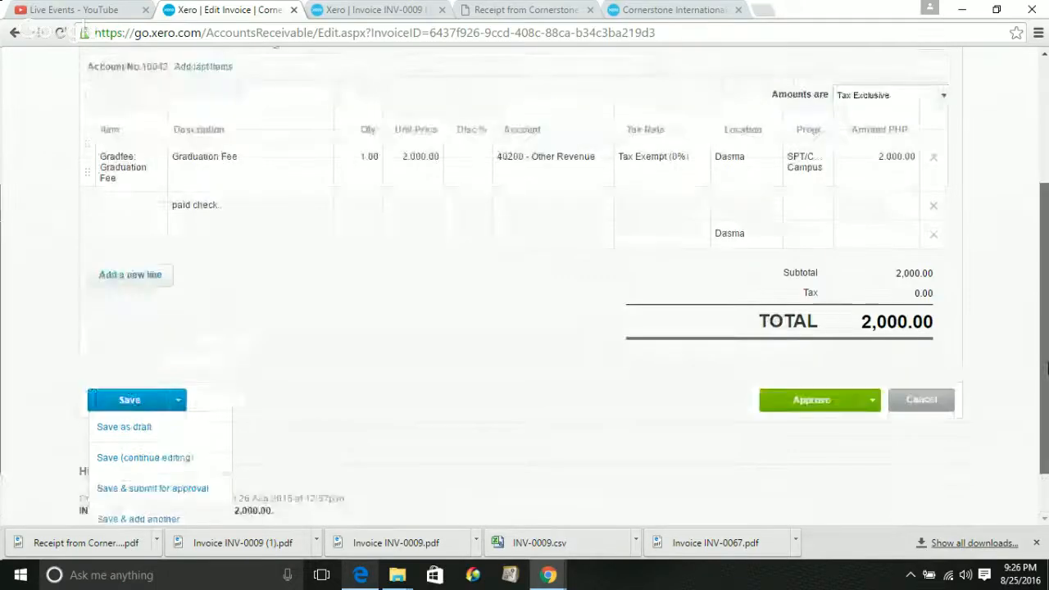
pyautogui.moveTo(1047, 368); pyautogui.dragTo(1047, 244)
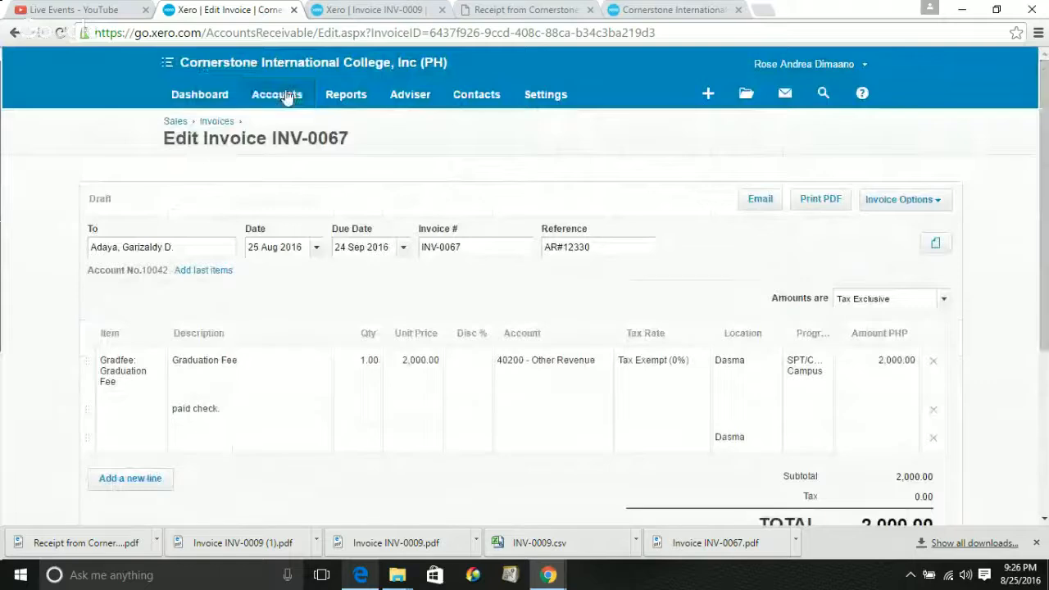
# Delete draft invoice INV-0067 (2,000.00) from Invoice Options and confirm with Yes
pyautogui.click(920, 204)
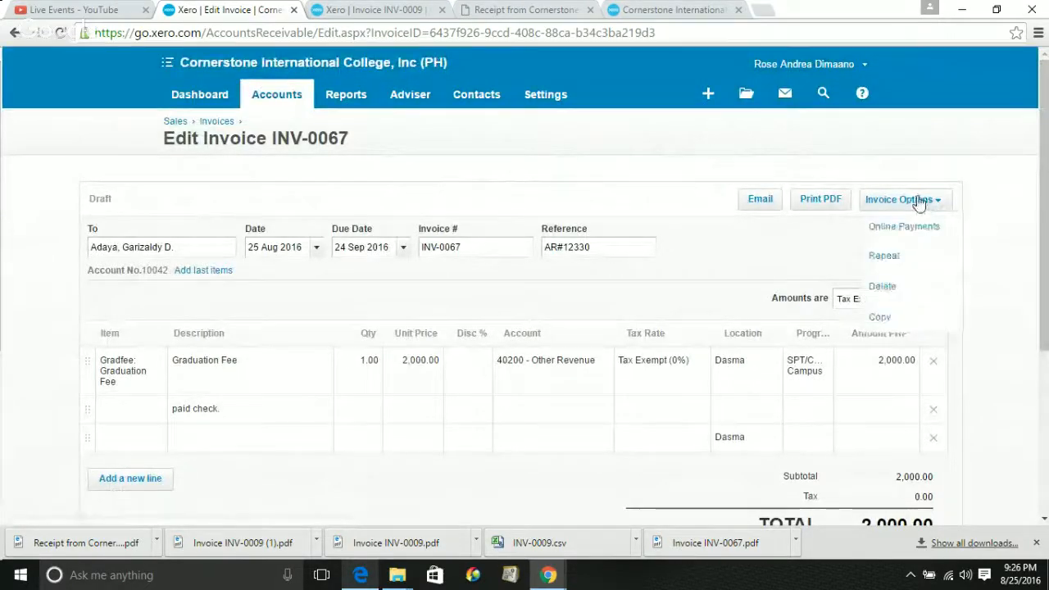
pyautogui.click(895, 287)
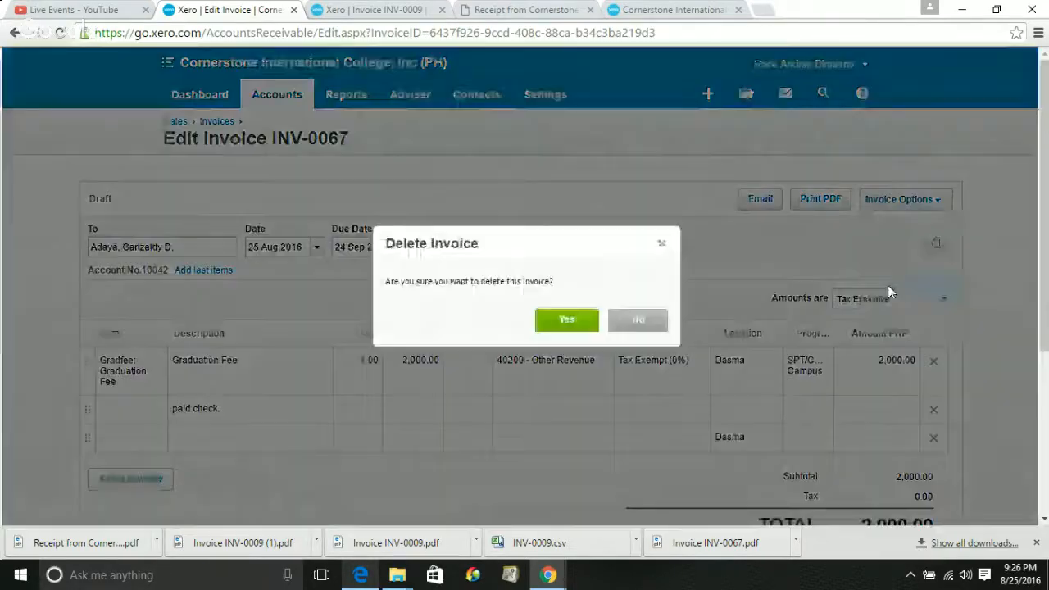
pyautogui.click(566, 329)
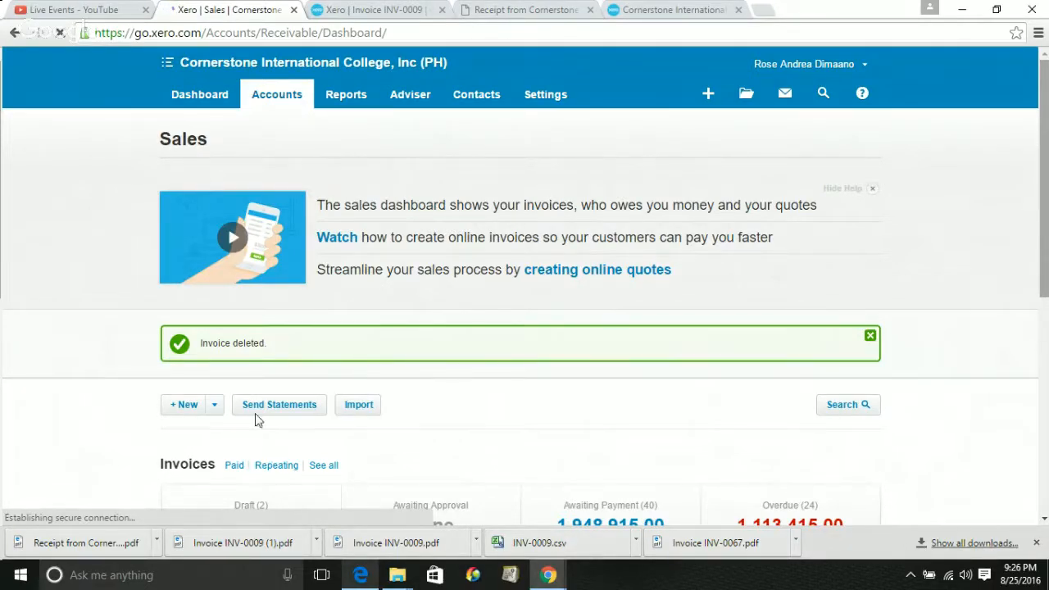
# From the Sales dashboard's New dropdown, start a blank New Repeating Invoice form
pyautogui.scroll(-1, 524, 286)
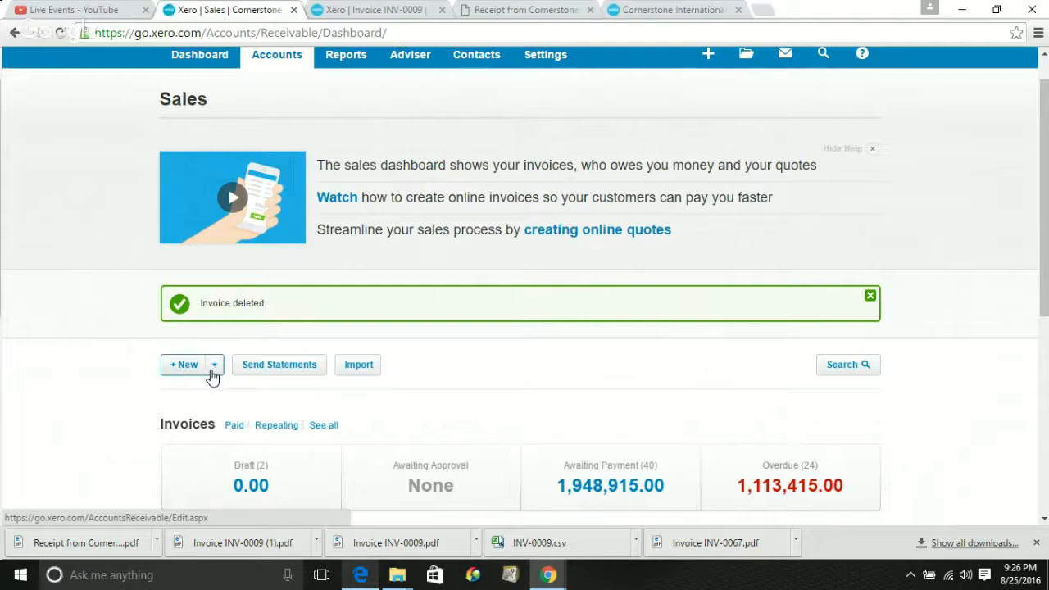
pyautogui.click(213, 367)
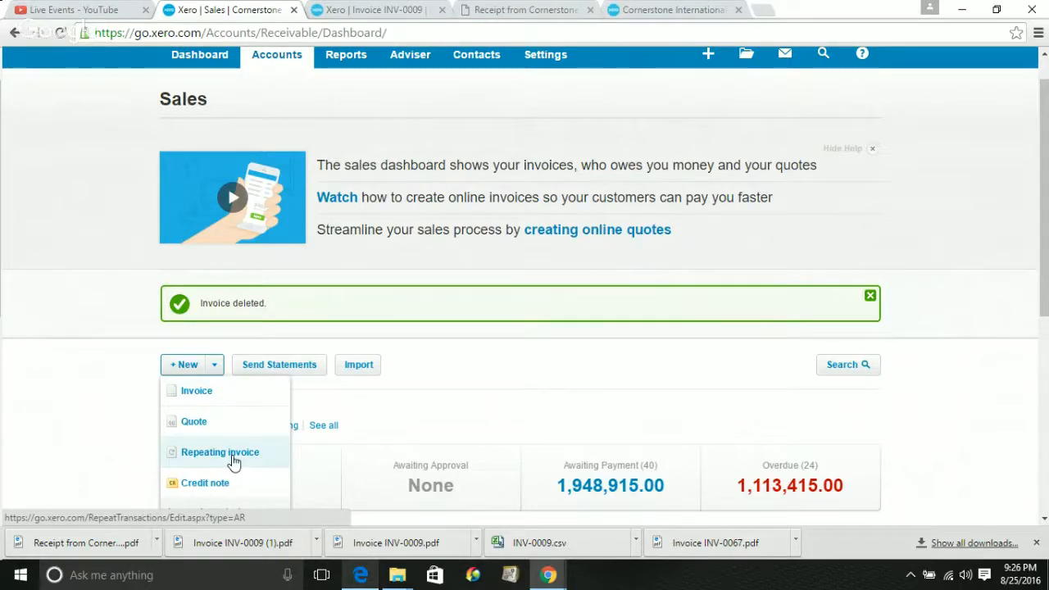
pyautogui.click(234, 462)
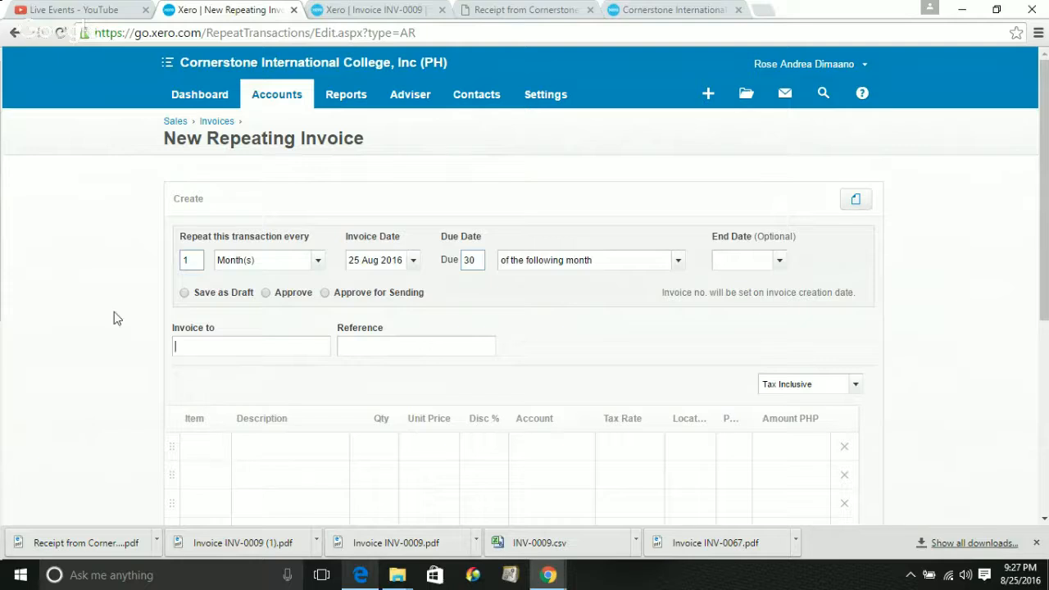
# Check the repeat period unit, leaving it as Month(s)
pyautogui.click(195, 258)
pyautogui.click(319, 263)
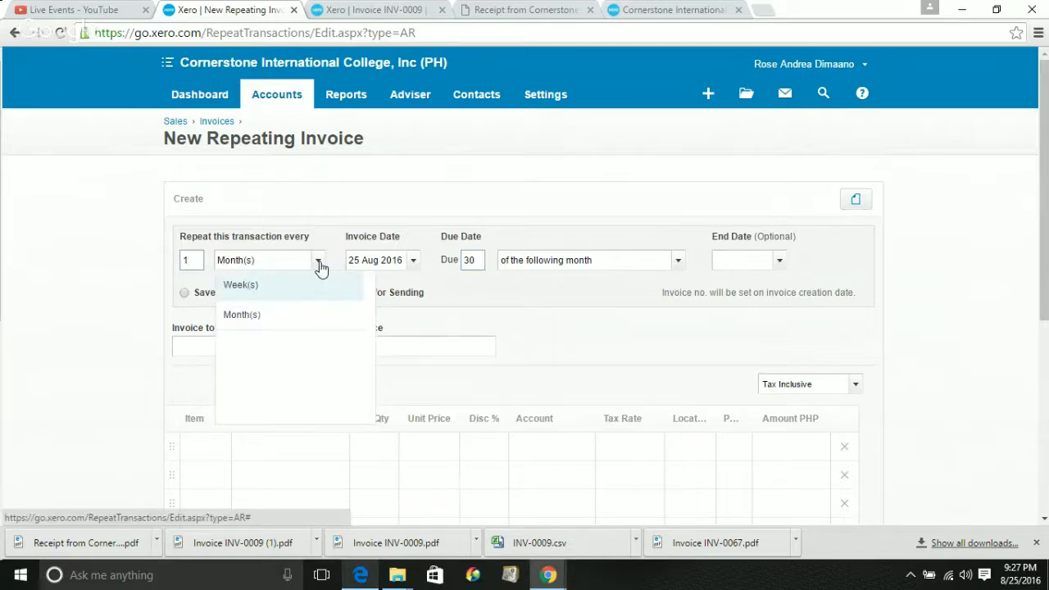
pyautogui.click(345, 212)
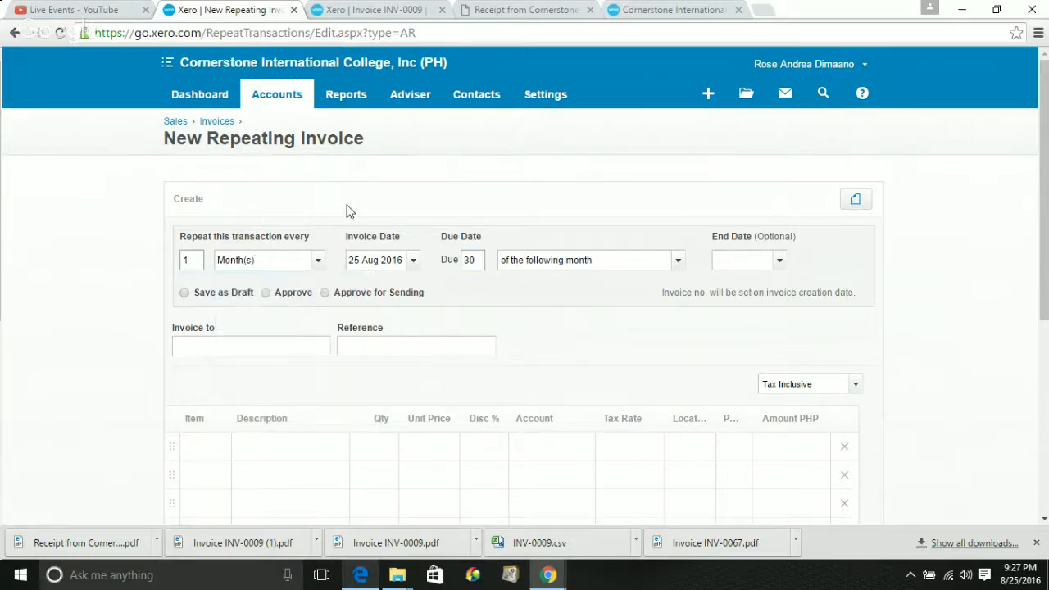
# Set the due date to the 30th of the current month
pyautogui.tripleClick(384, 260)
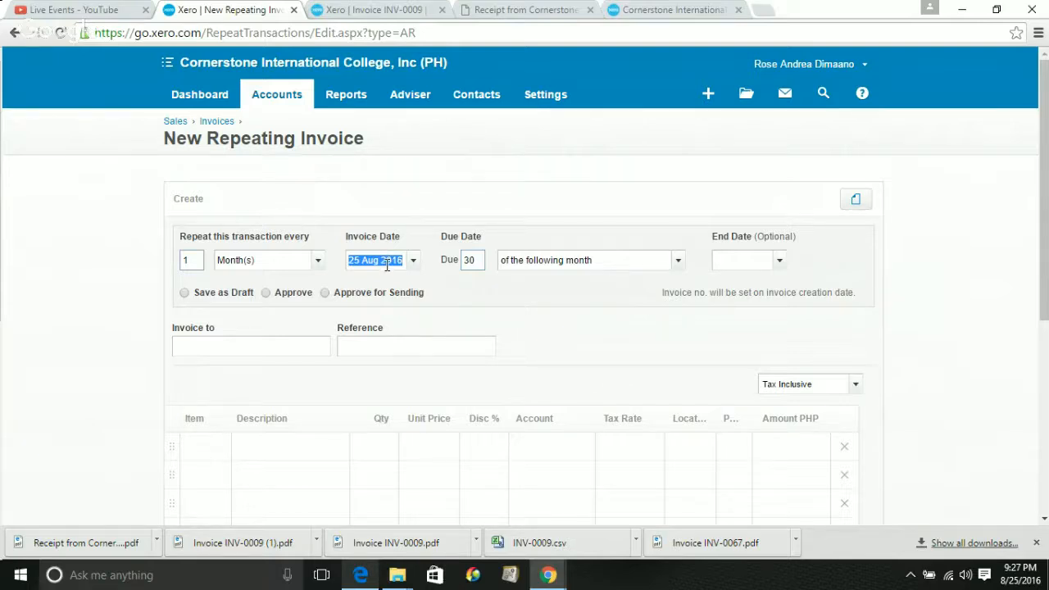
pyautogui.click(472, 260)
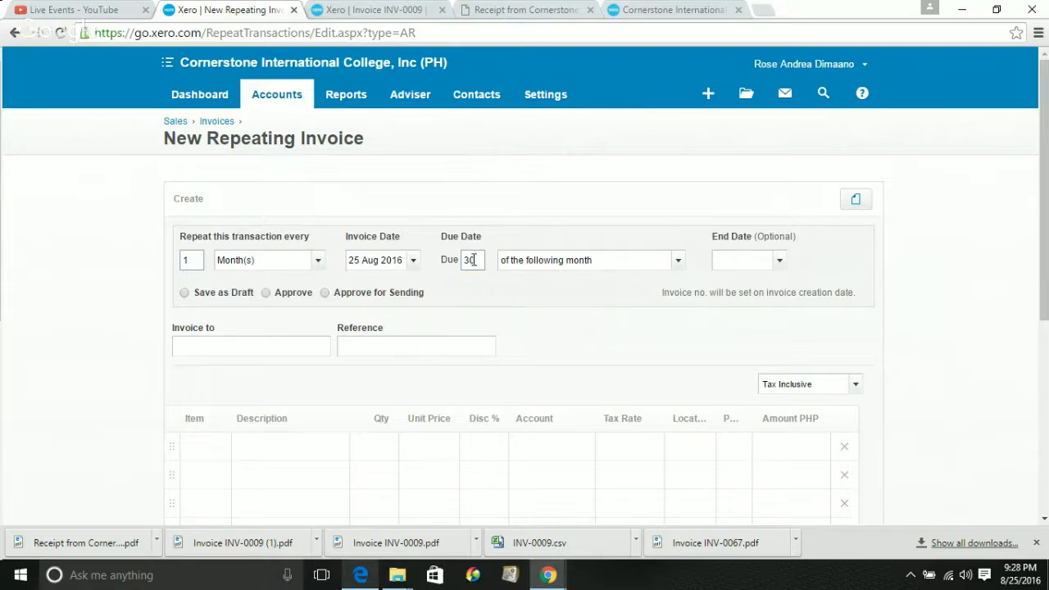
pyautogui.click(678, 264)
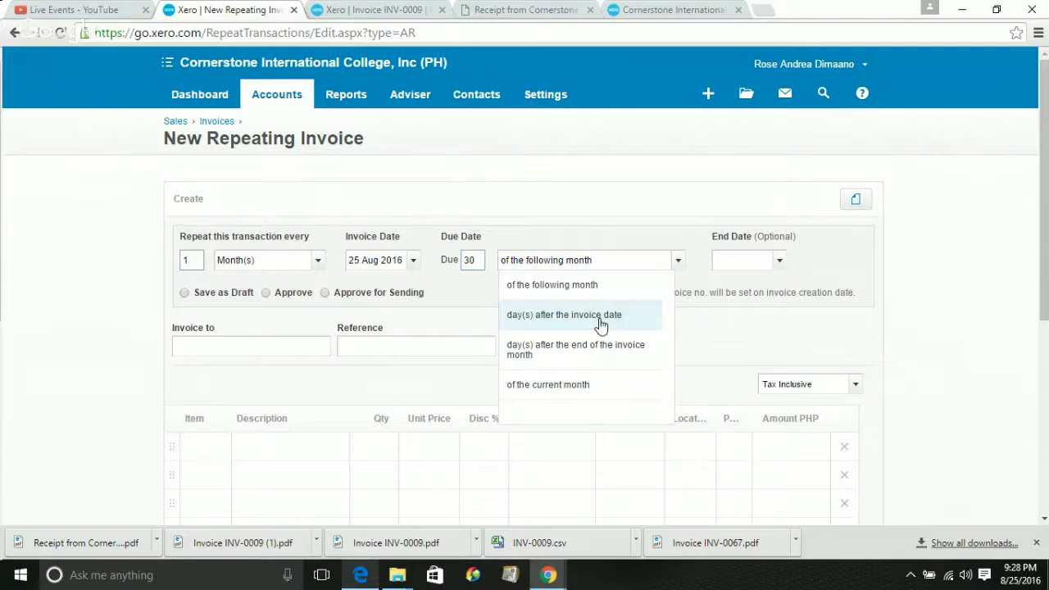
pyautogui.click(571, 387)
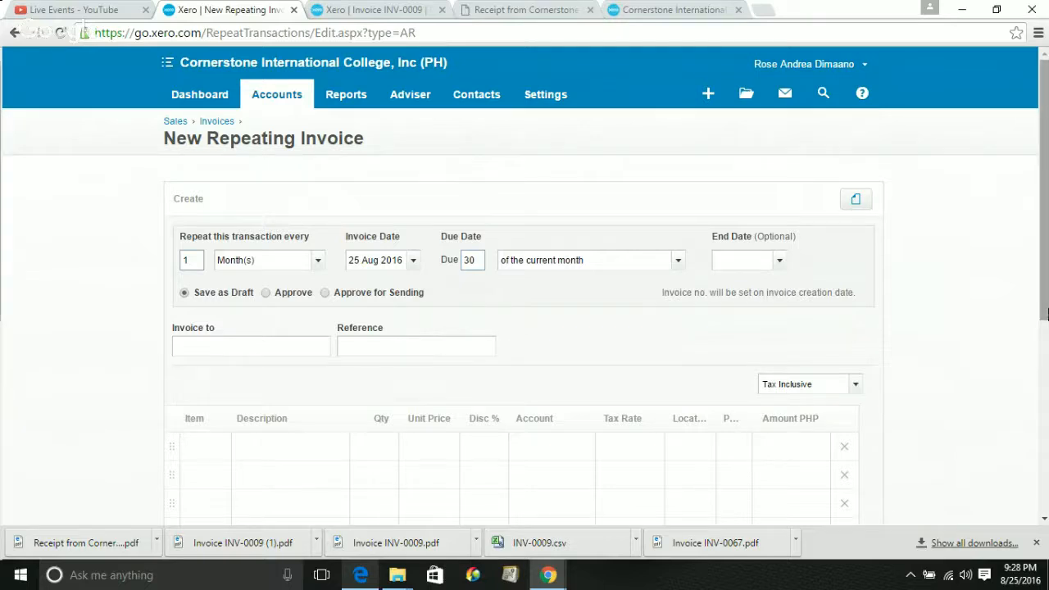
# Search the Invoice to field and select the student contact as the recipient
pyautogui.moveTo(1046, 317); pyautogui.dragTo(1046, 368)
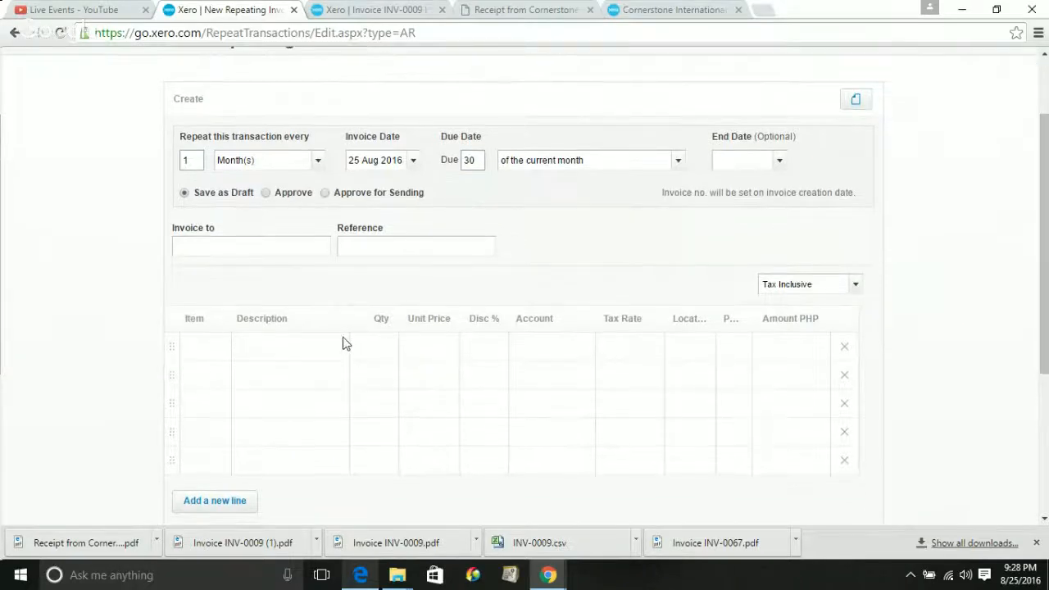
pyautogui.click(298, 248)
pyautogui.write('ajd')
pyautogui.press('BackSpace')
pyautogui.press('BackSpace')
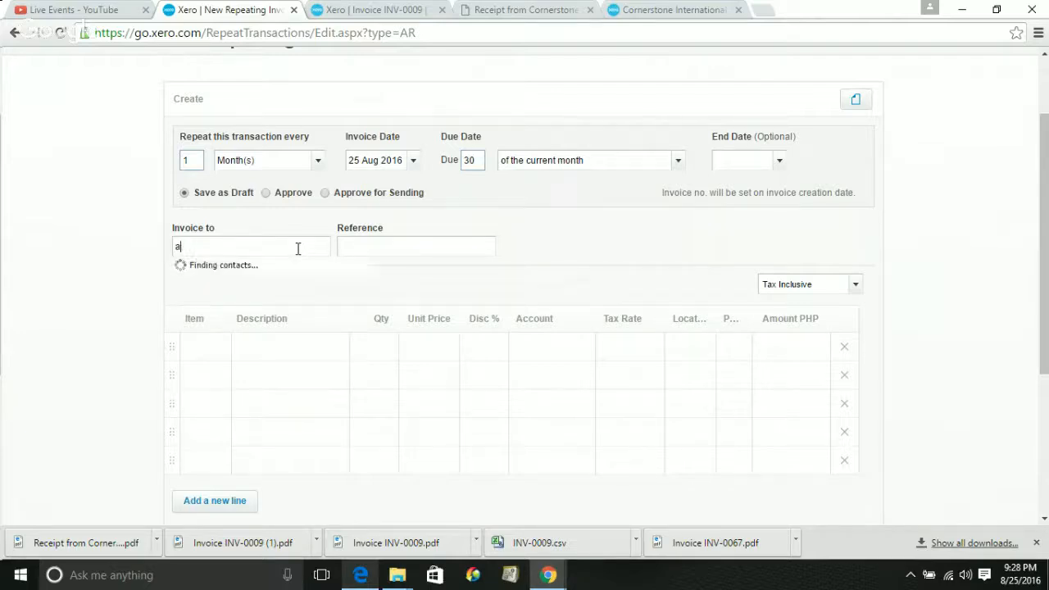
pyautogui.press('BackSpace')
pyautogui.write('ban')
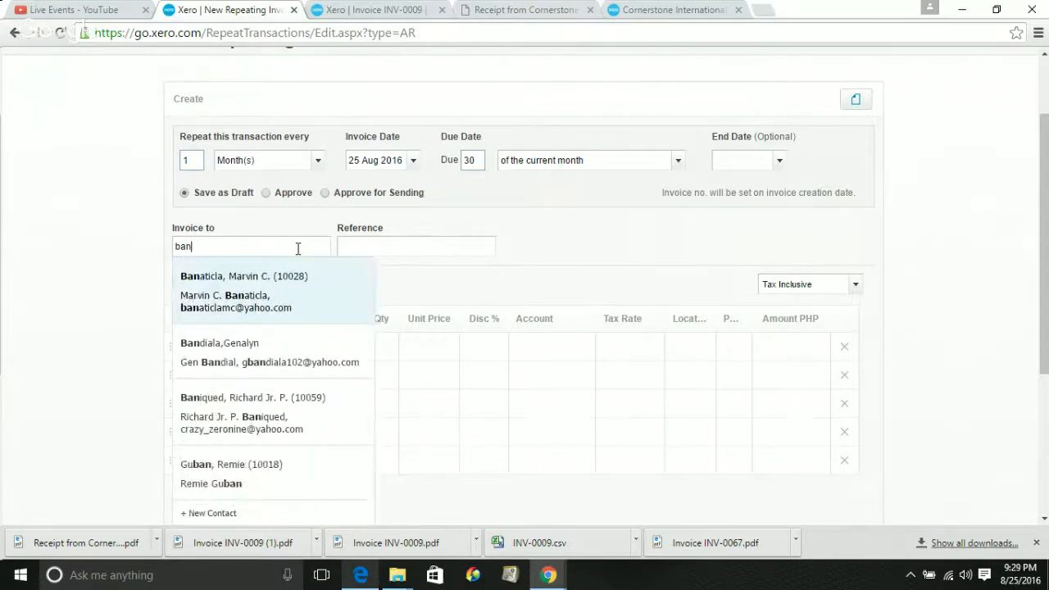
pyautogui.click(254, 410)
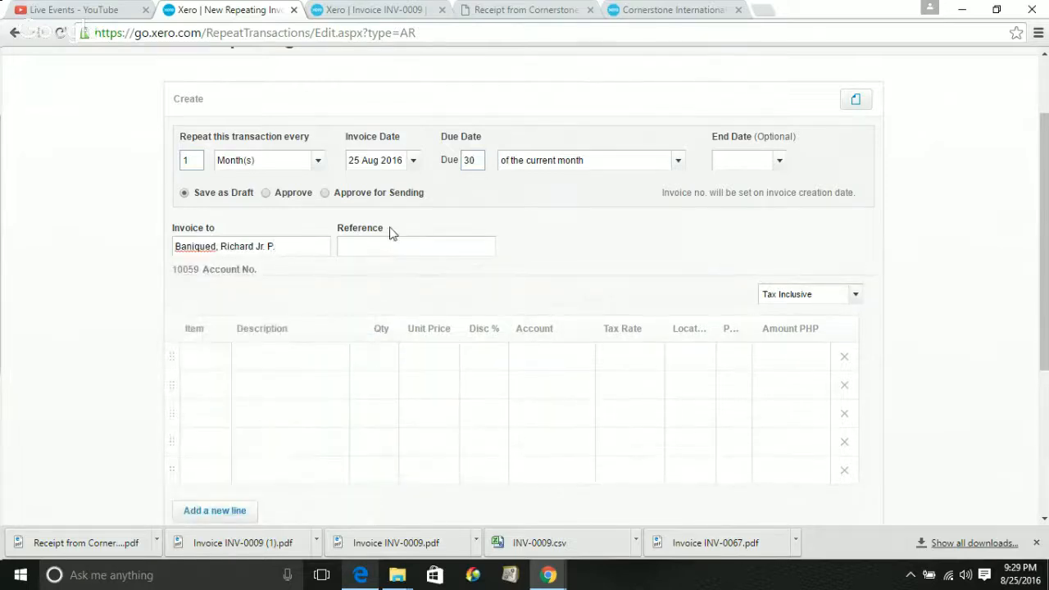
# Step through the reference and first line's item and quantity cells without choosing an item
pyautogui.click(389, 240)
pyautogui.moveTo(1046, 333); pyautogui.dragTo(1045, 351)
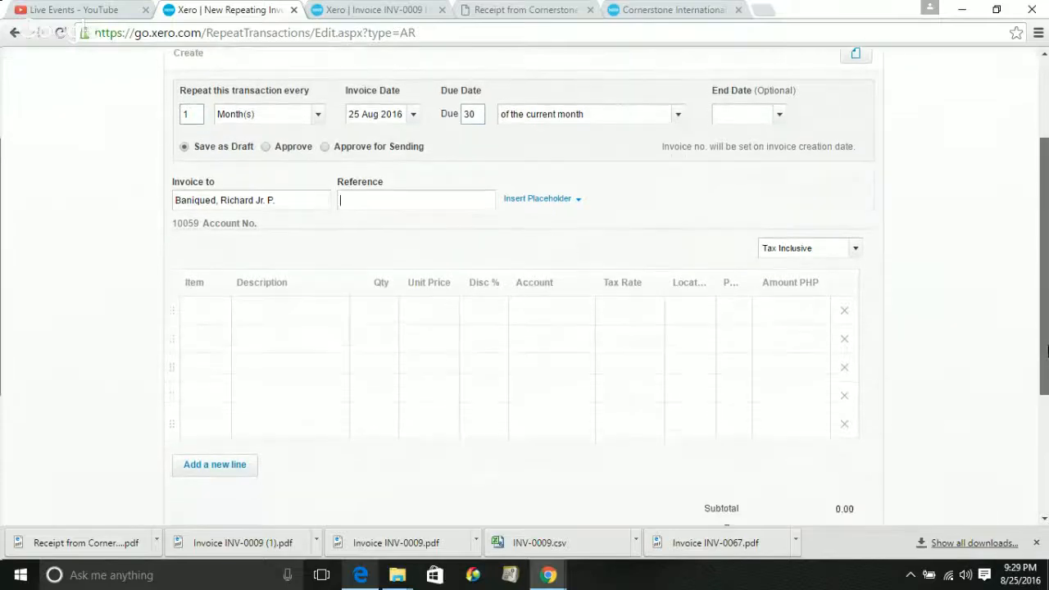
pyautogui.click(202, 308)
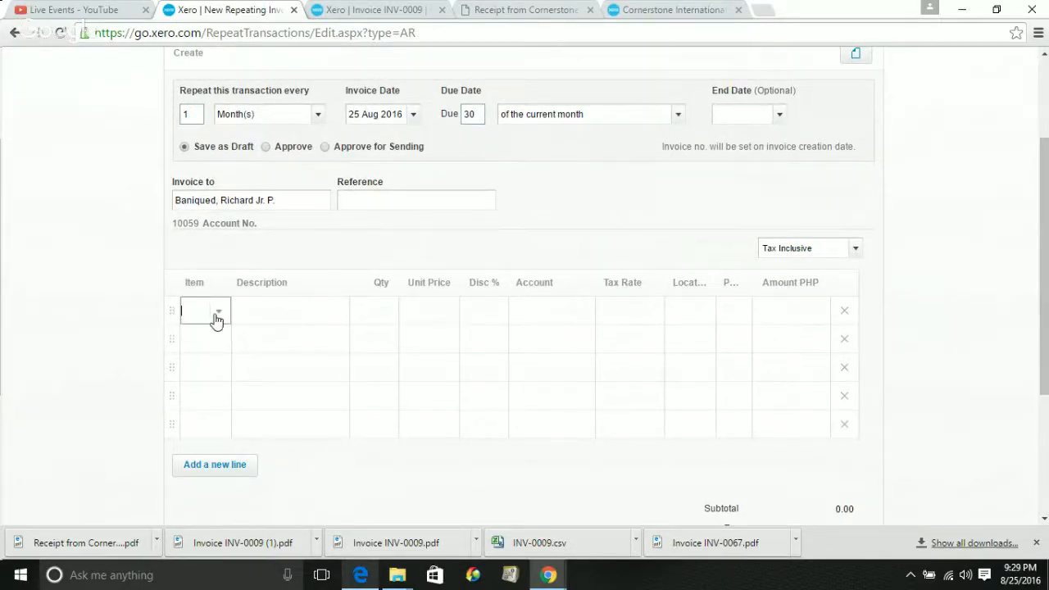
pyautogui.click(218, 315)
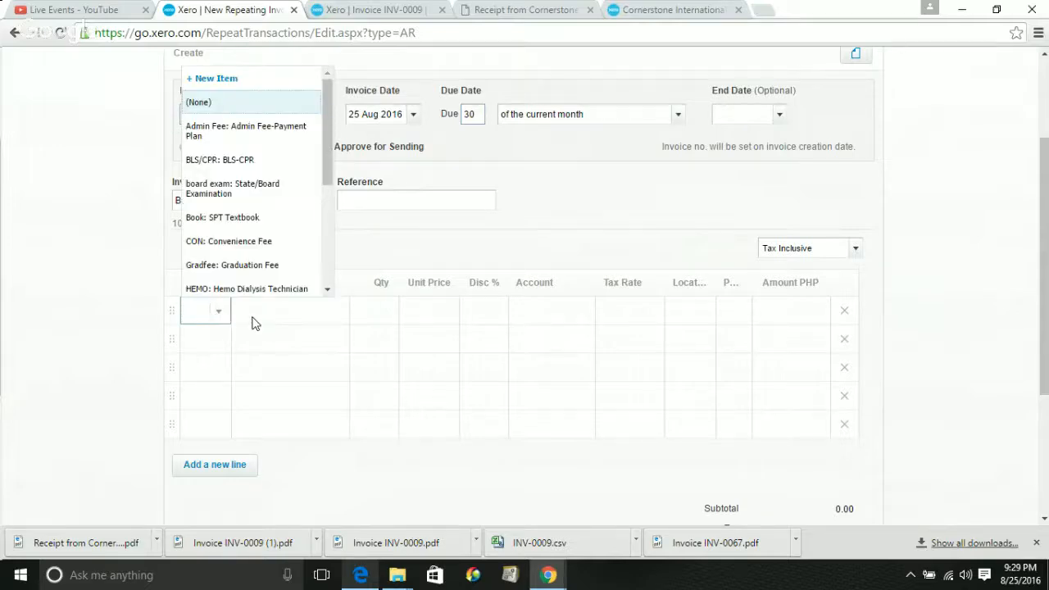
pyautogui.click(253, 319)
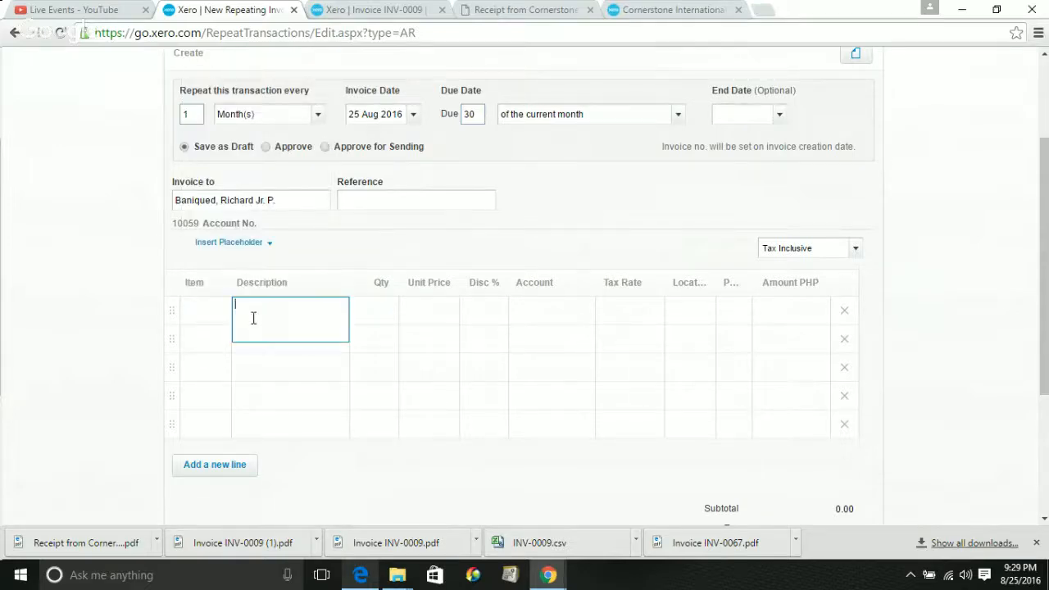
pyautogui.click(200, 318)
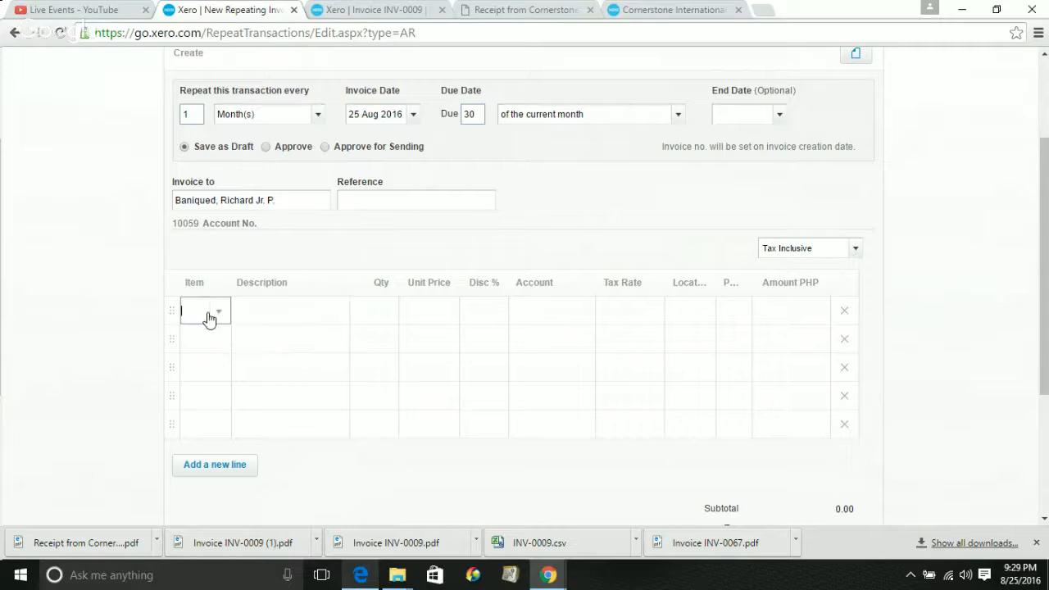
pyautogui.click(217, 312)
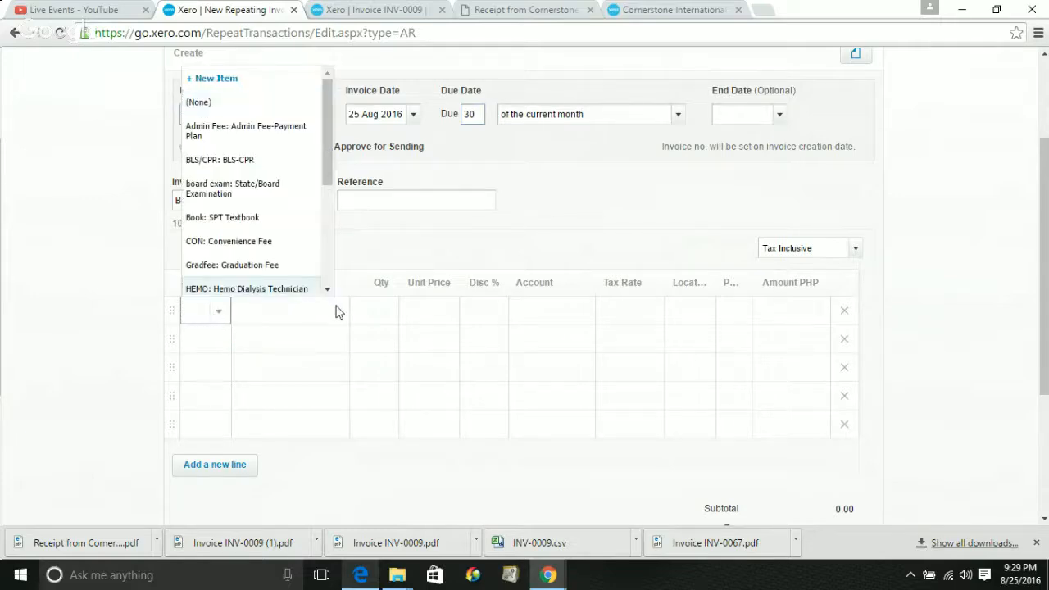
pyautogui.click(307, 317)
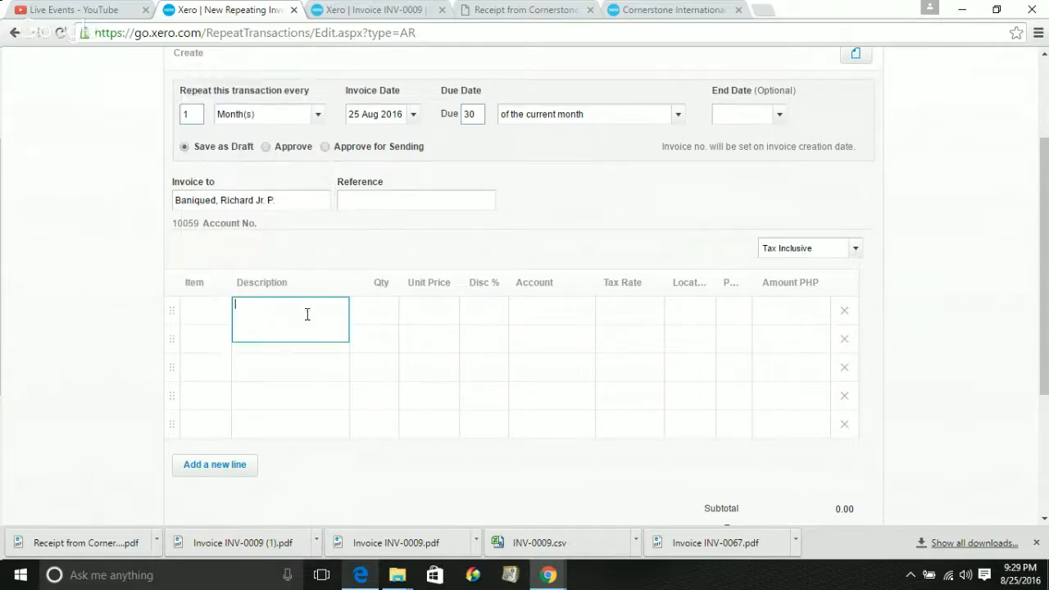
pyautogui.click(369, 315)
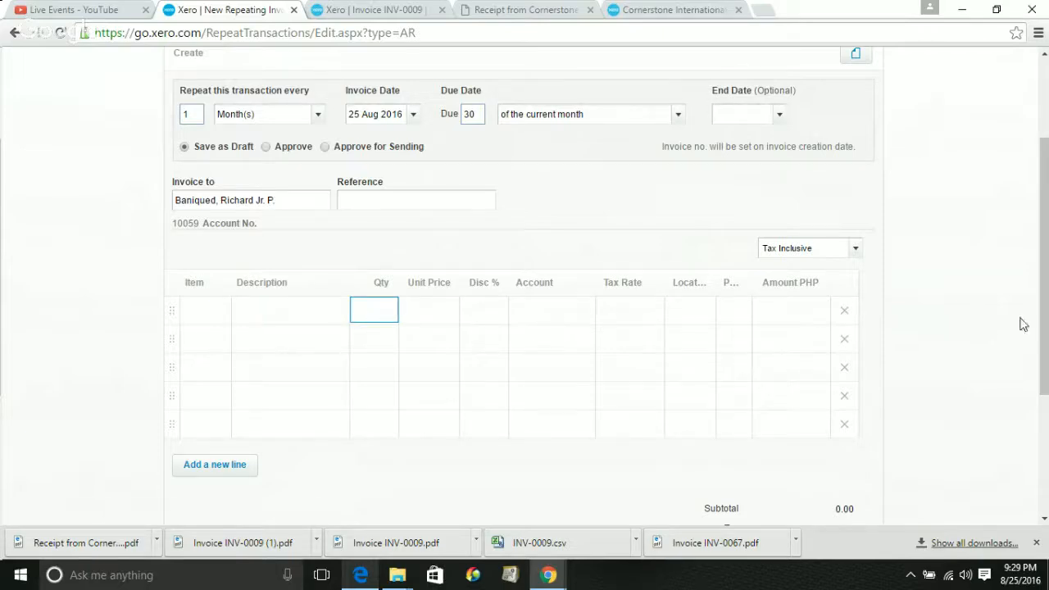
pyautogui.moveTo(1047, 359); pyautogui.dragTo(1035, 262)
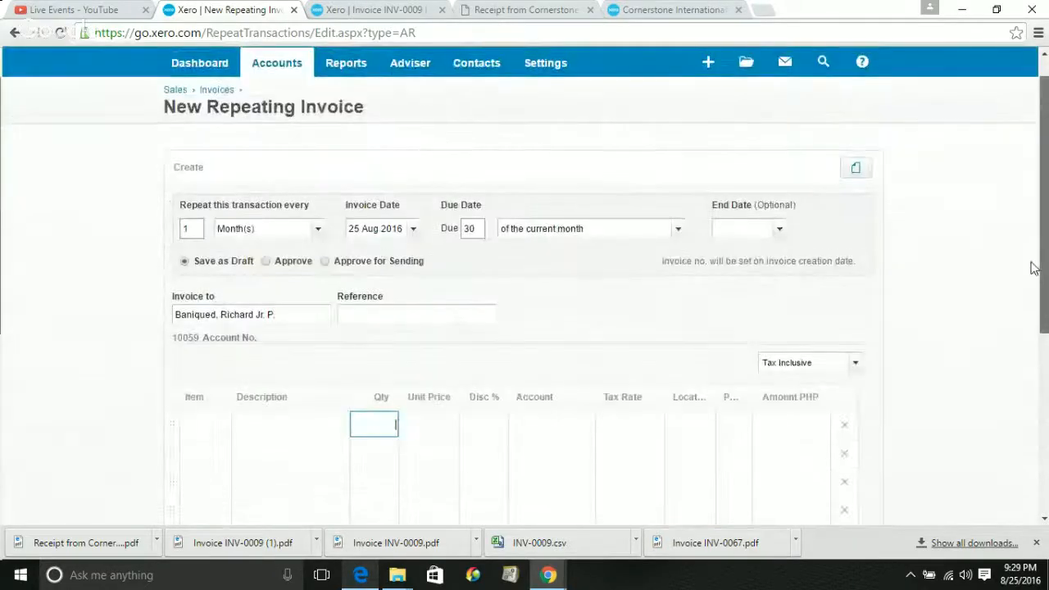
# Change the repeat interval from 1 to 4 Month(s)
pyautogui.click(195, 229)
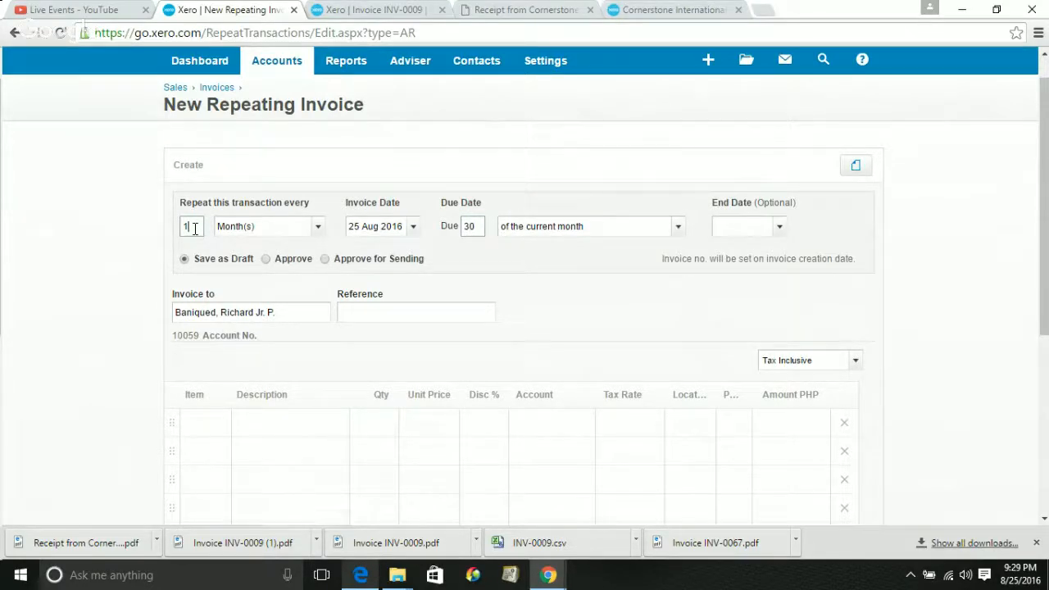
pyautogui.press('BackSpace')
pyautogui.write('4')
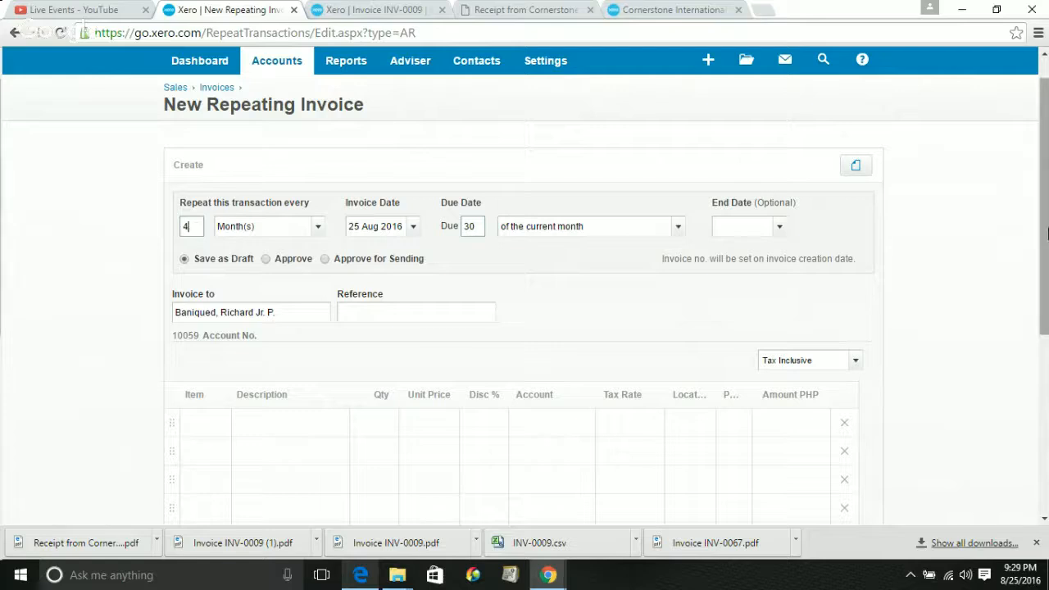
pyautogui.moveTo(1046, 233); pyautogui.dragTo(1046, 164)
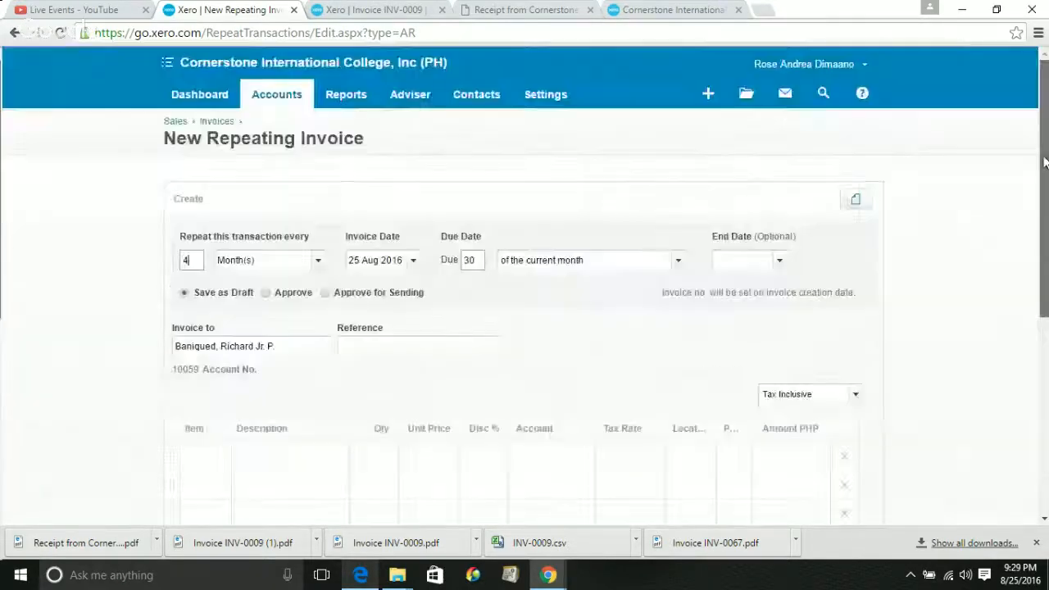
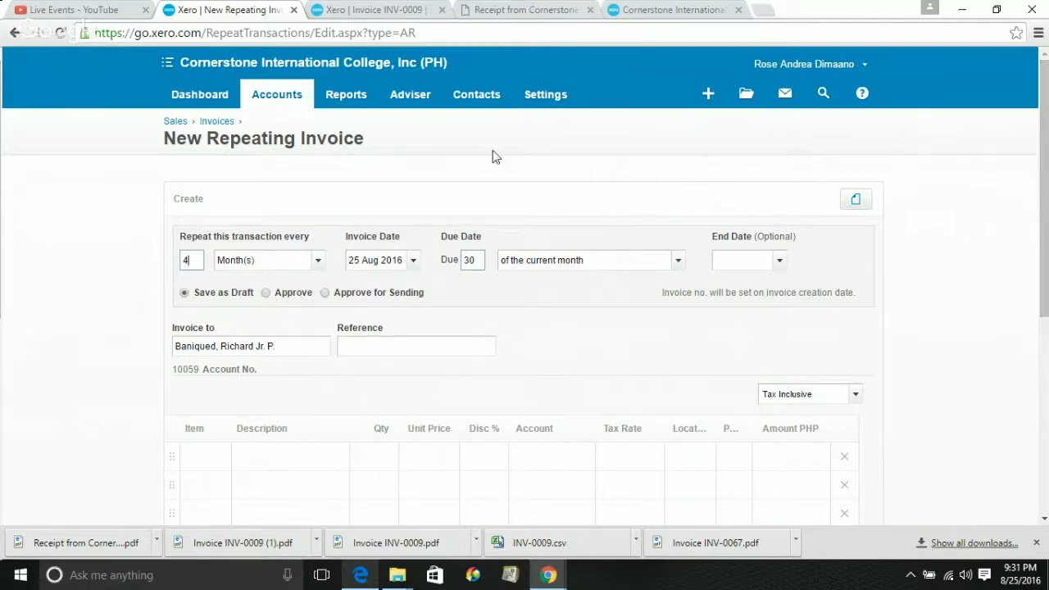
# Go back to the Invoices list via the breadcrumb, landing on the empty Repeating tab
pyautogui.click(210, 125)
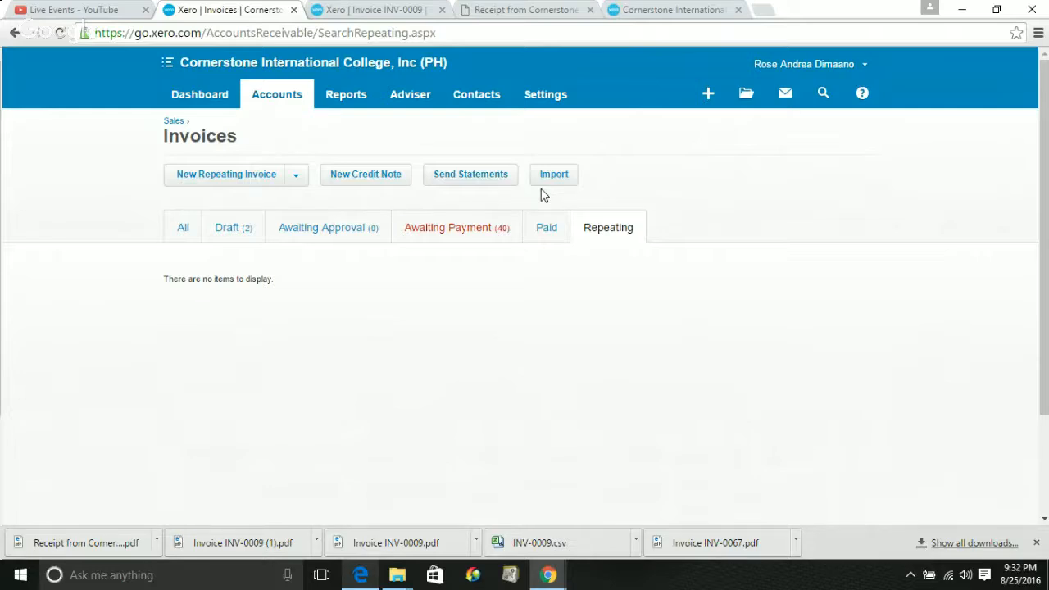
# Open INV-0014 (1,000.00 still due) from the Awaiting Payment tab and show its Invoice Options
pyautogui.click(444, 235)
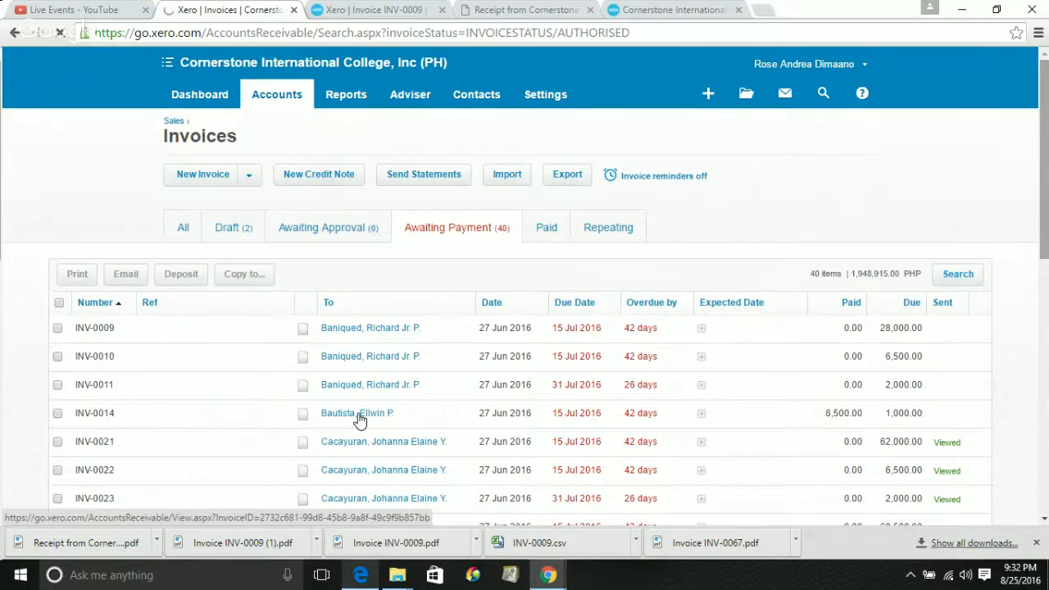
pyautogui.click(357, 413)
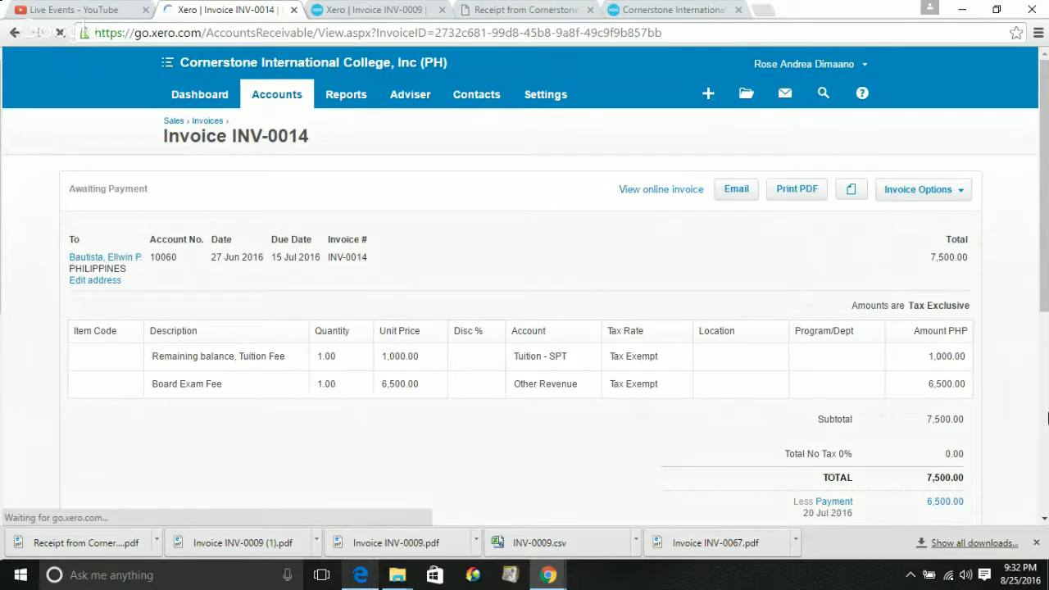
pyautogui.click(919, 189)
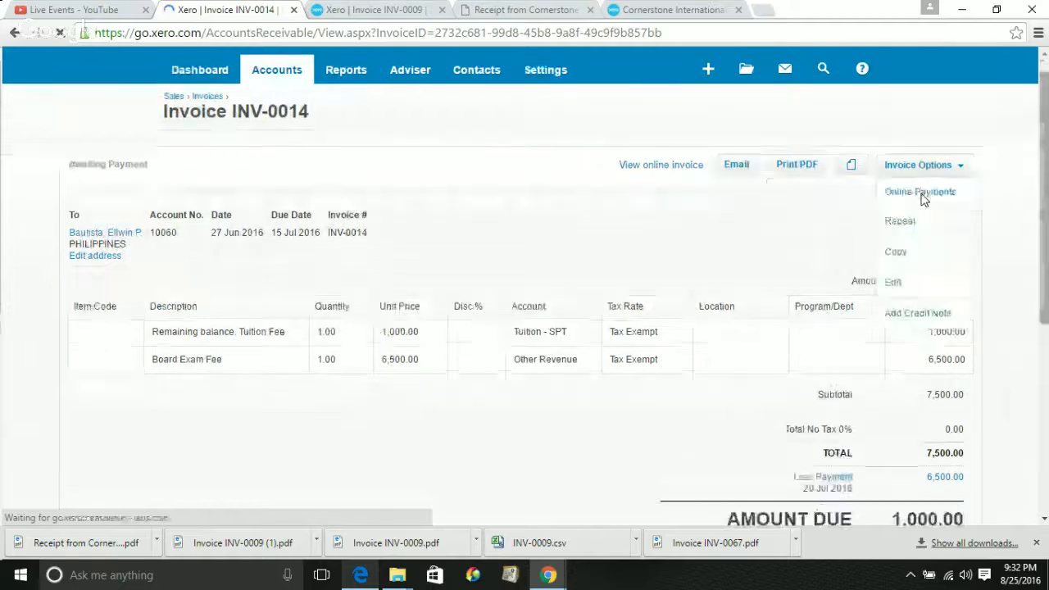
# Put INV-0014 into edit mode and set the first line's location to Kamuning
pyautogui.click(896, 281)
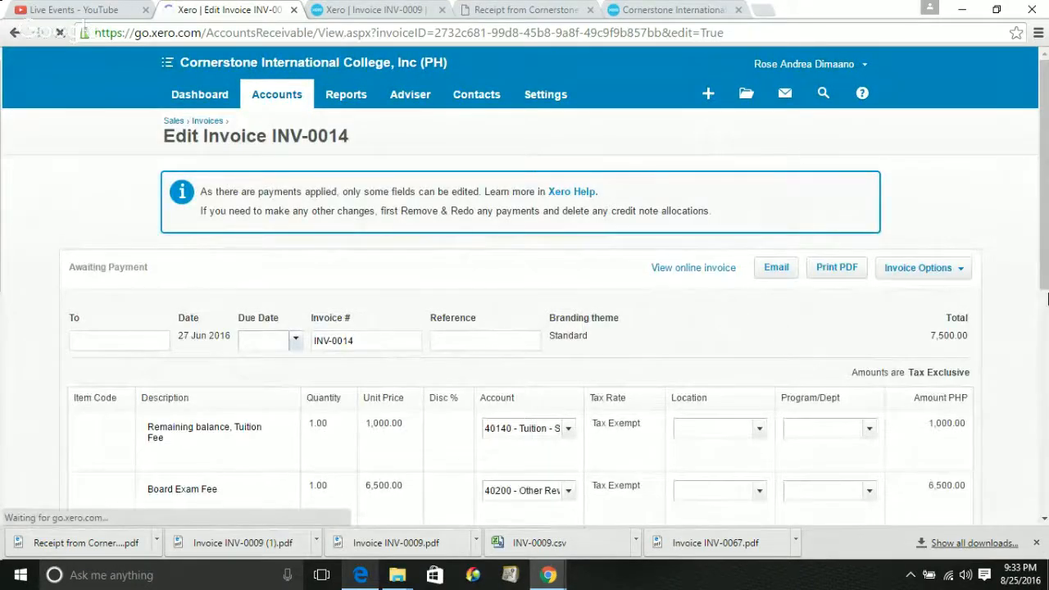
pyautogui.scroll(-1, 1047, 299)
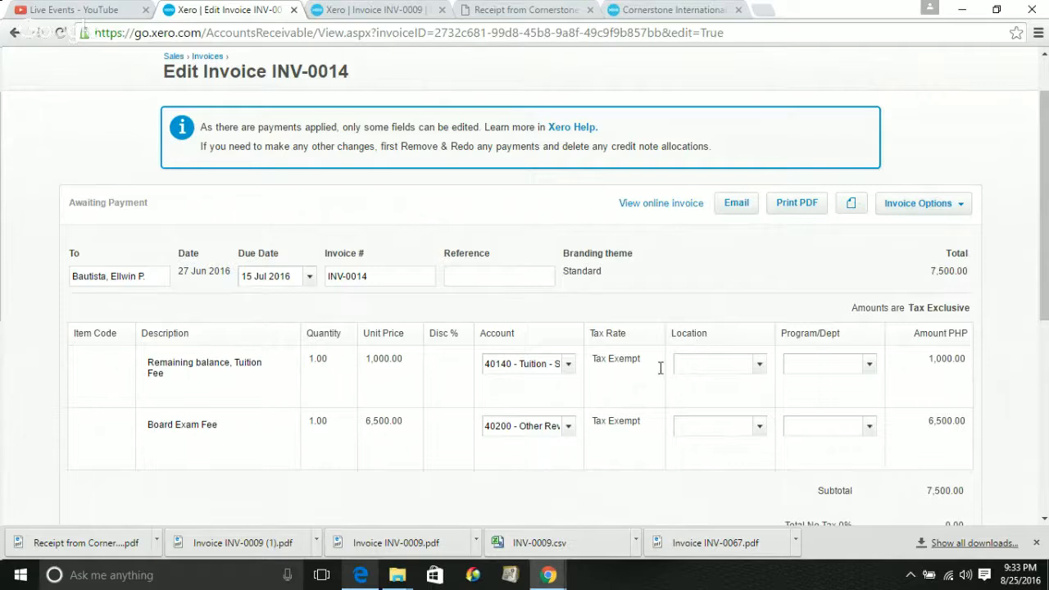
pyautogui.click(745, 363)
pyautogui.click(564, 371)
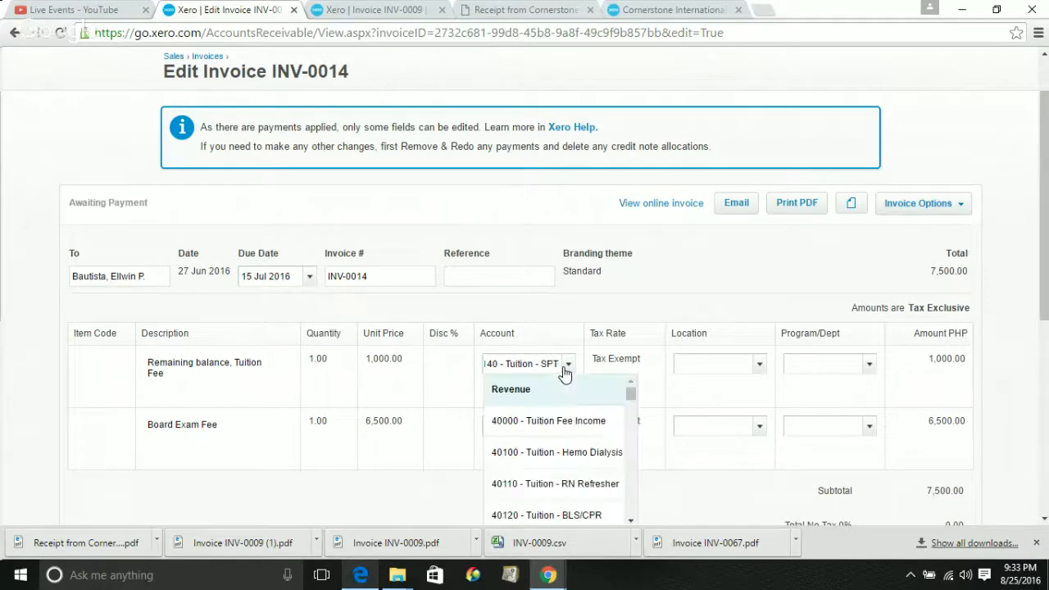
pyautogui.click(747, 362)
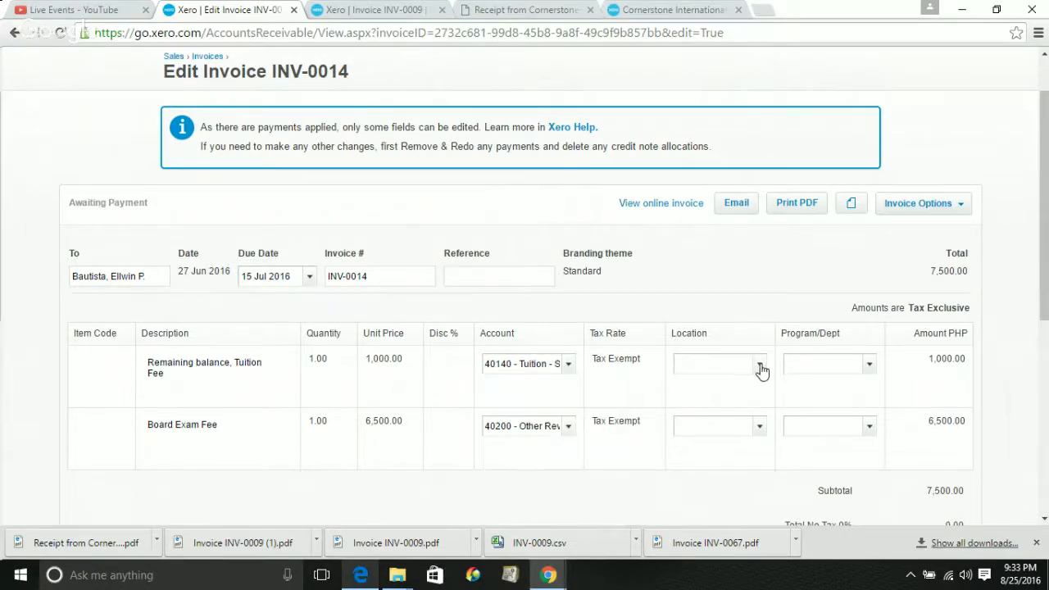
pyautogui.click(760, 365)
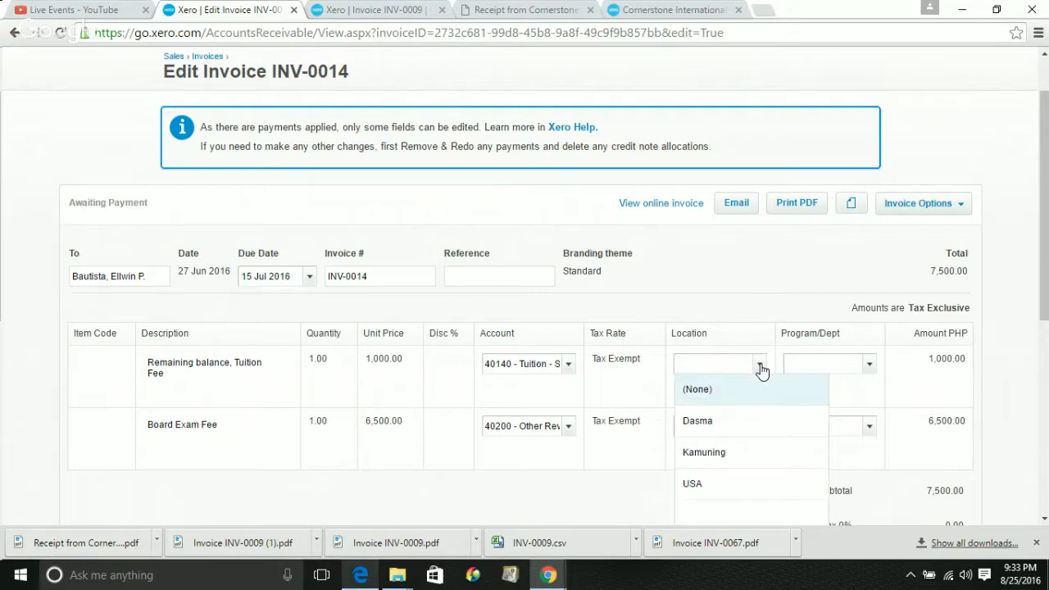
pyautogui.click(717, 365)
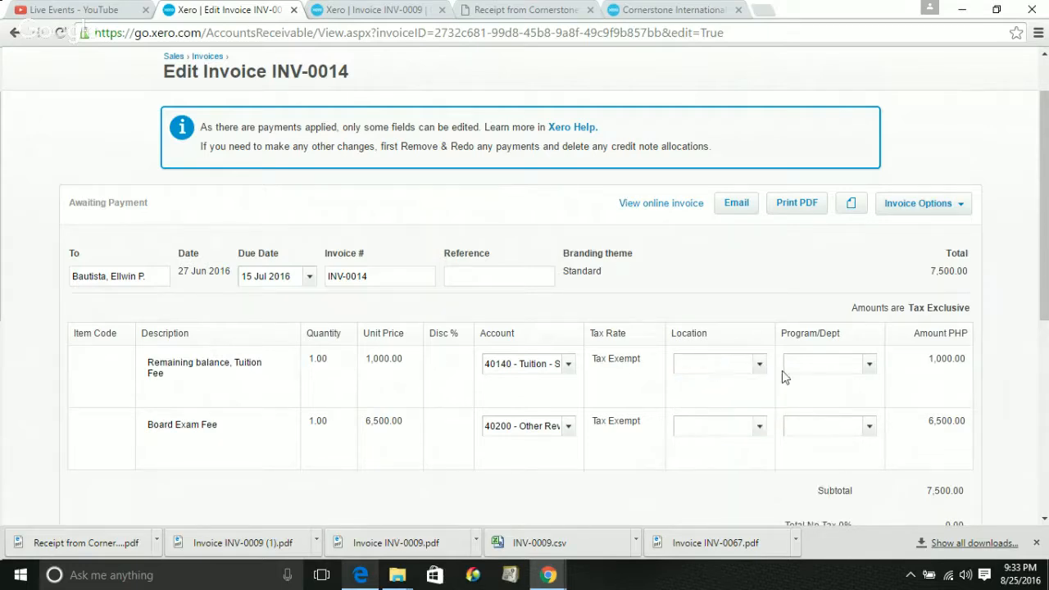
pyautogui.click(758, 366)
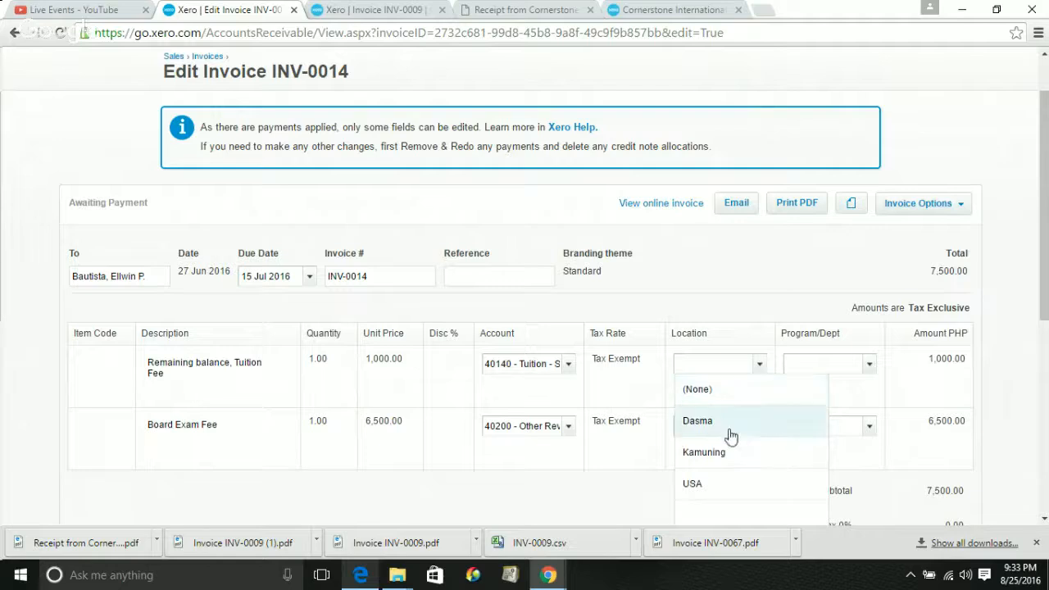
pyautogui.click(728, 450)
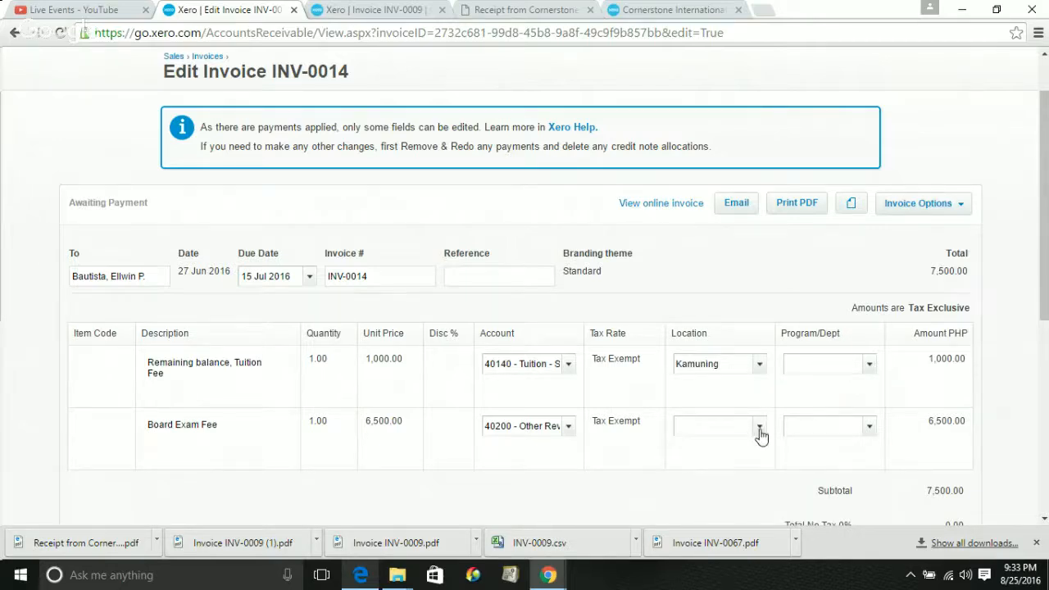
# Set the second line item's location to Kamuning as well
pyautogui.click(759, 428)
pyautogui.click(731, 517)
pyautogui.click(860, 368)
pyautogui.click(866, 375)
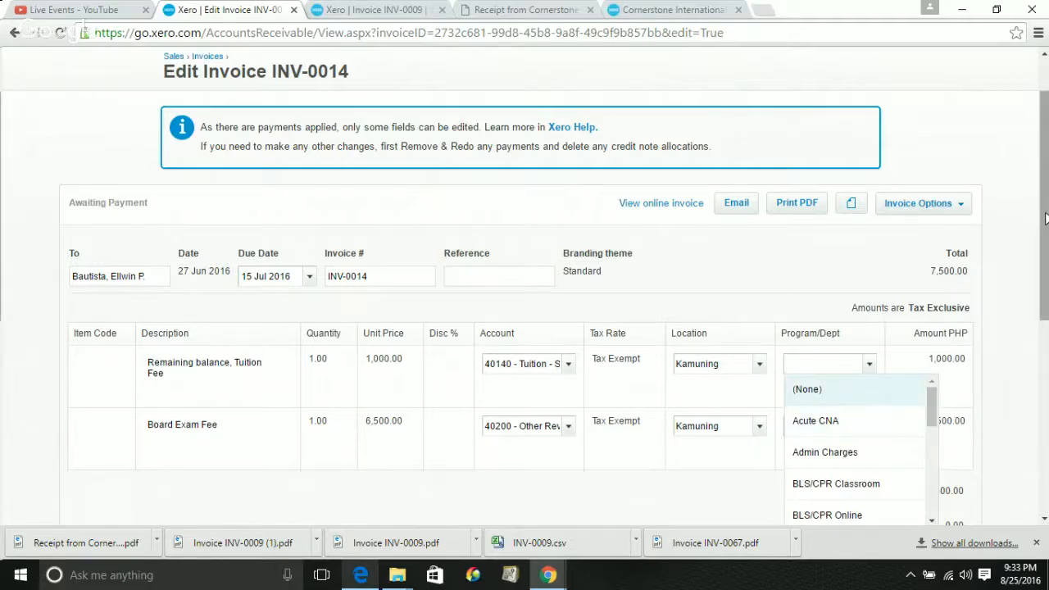
# Set both line items' Program/Dept to SPT/CSSD Campus, copying the first line's value into the second
pyautogui.moveTo(1045, 217); pyautogui.dragTo(1045, 244)
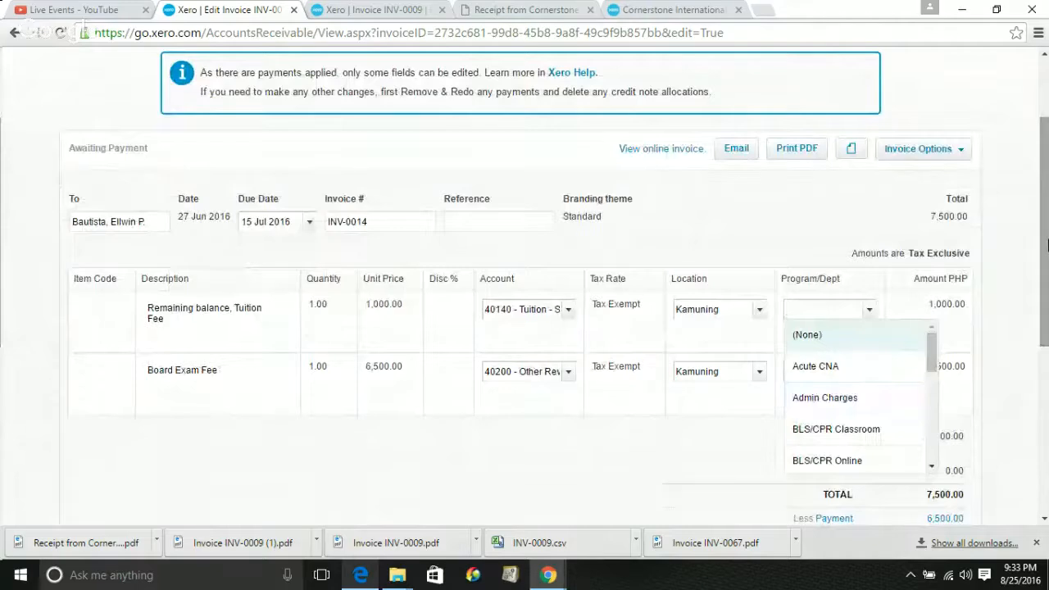
pyautogui.write('spt')
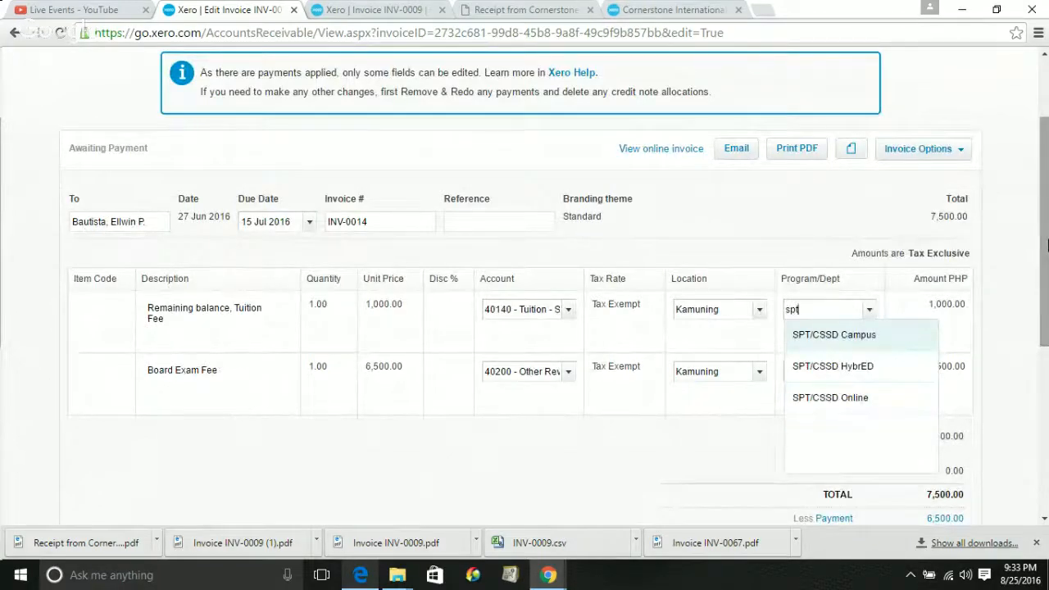
pyautogui.press('Tab')
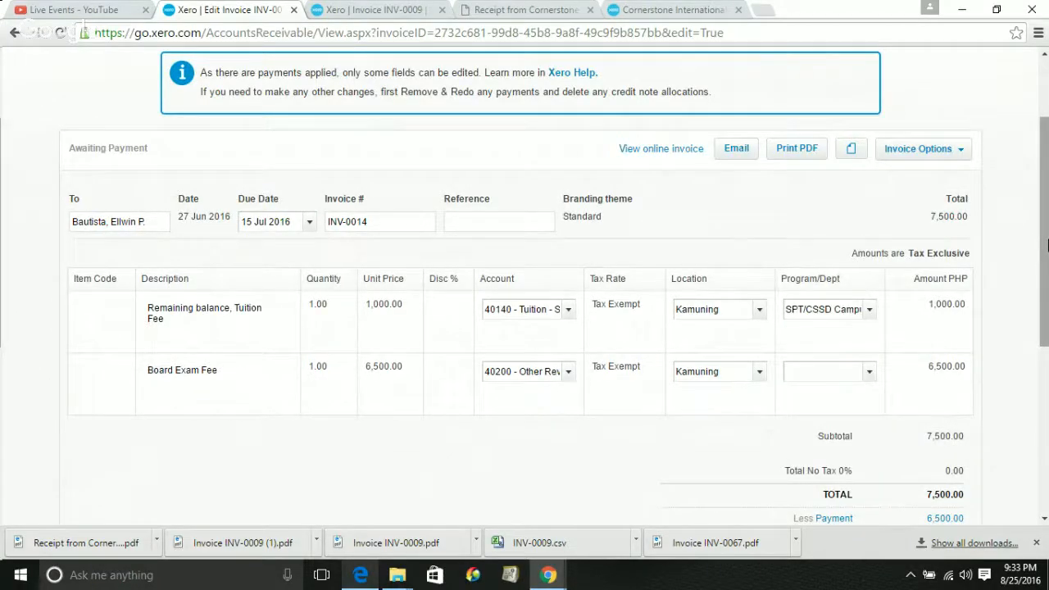
pyautogui.tripleClick(804, 312)
pyautogui.hotkey('ctrl', 'c')
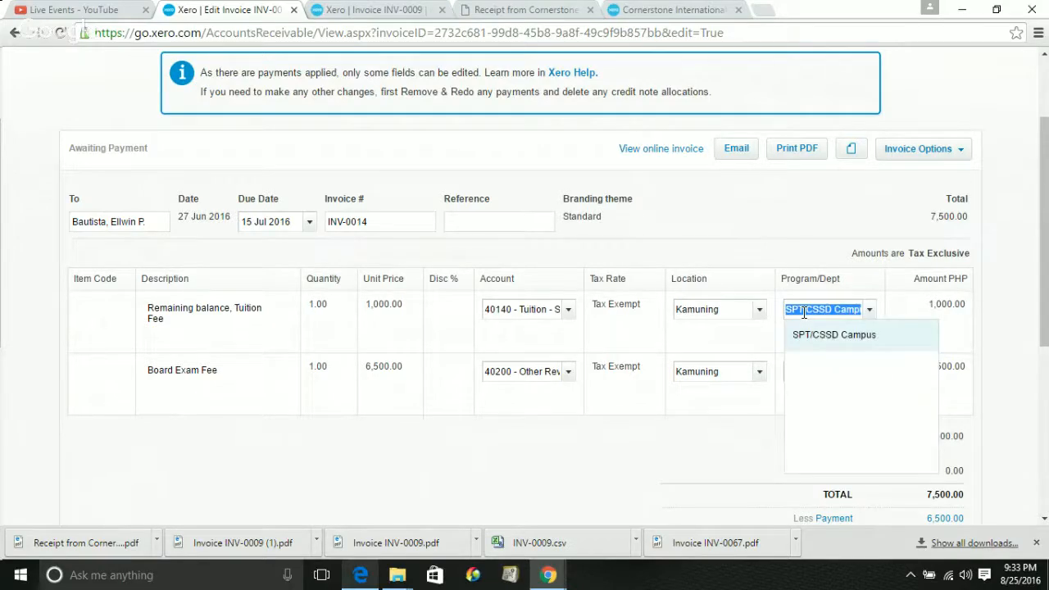
pyautogui.click(775, 381)
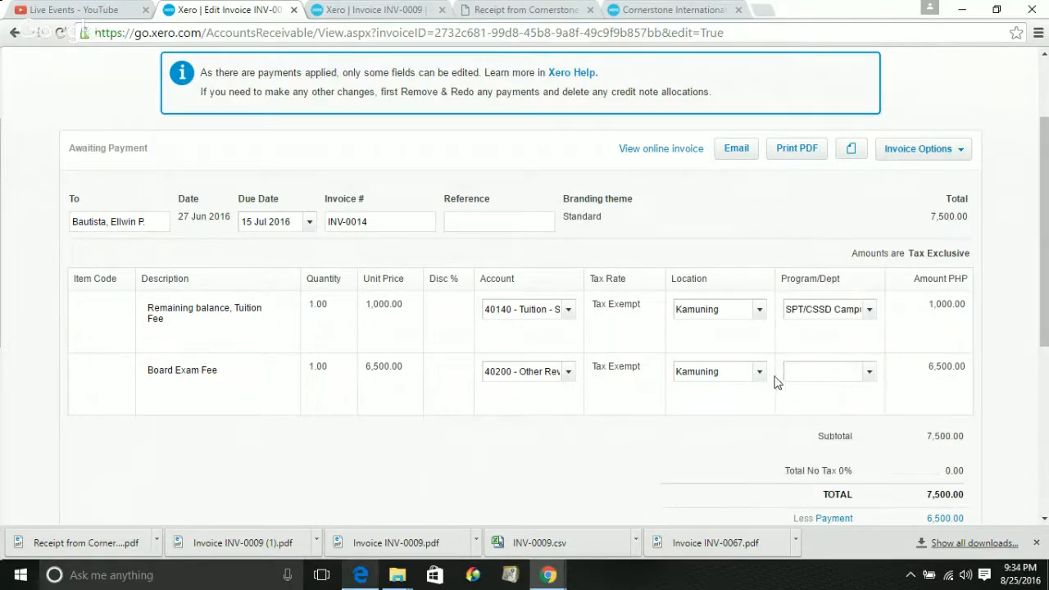
pyautogui.hotkey('ctrl', 'v')
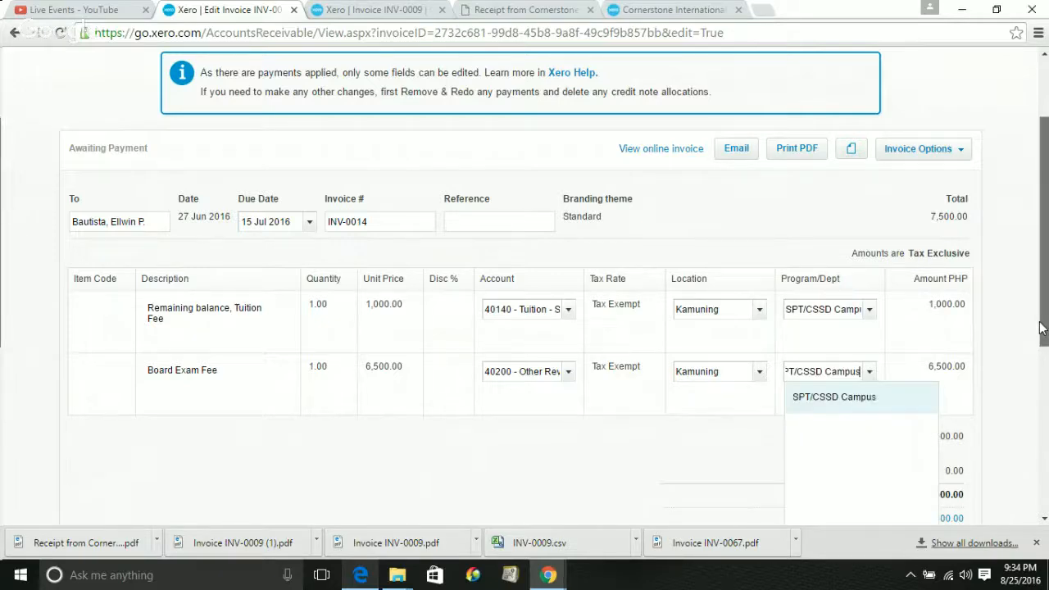
pyautogui.scroll(-1, 1041, 328)
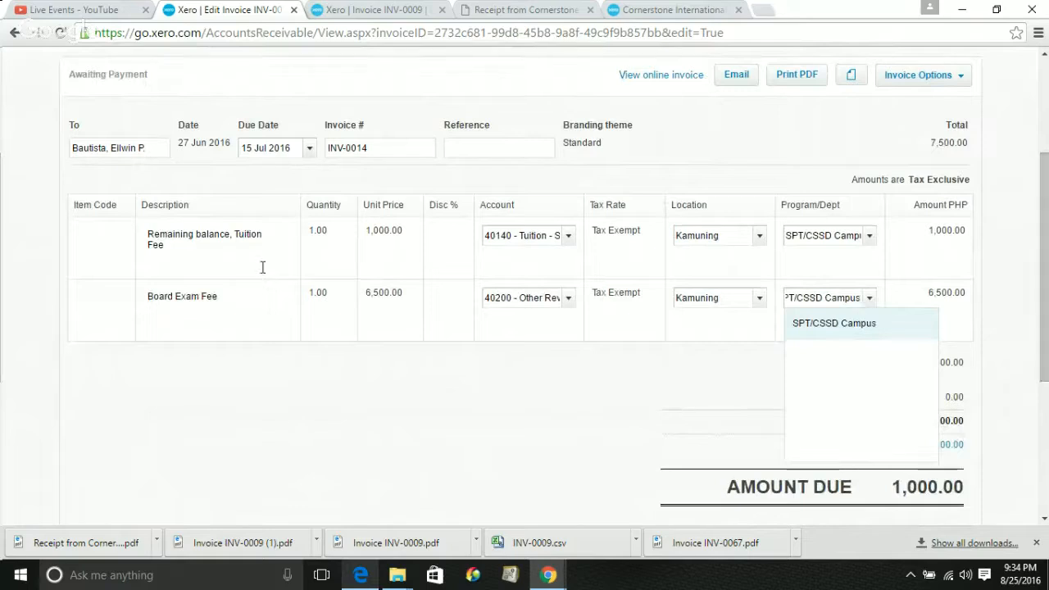
pyautogui.click(116, 370)
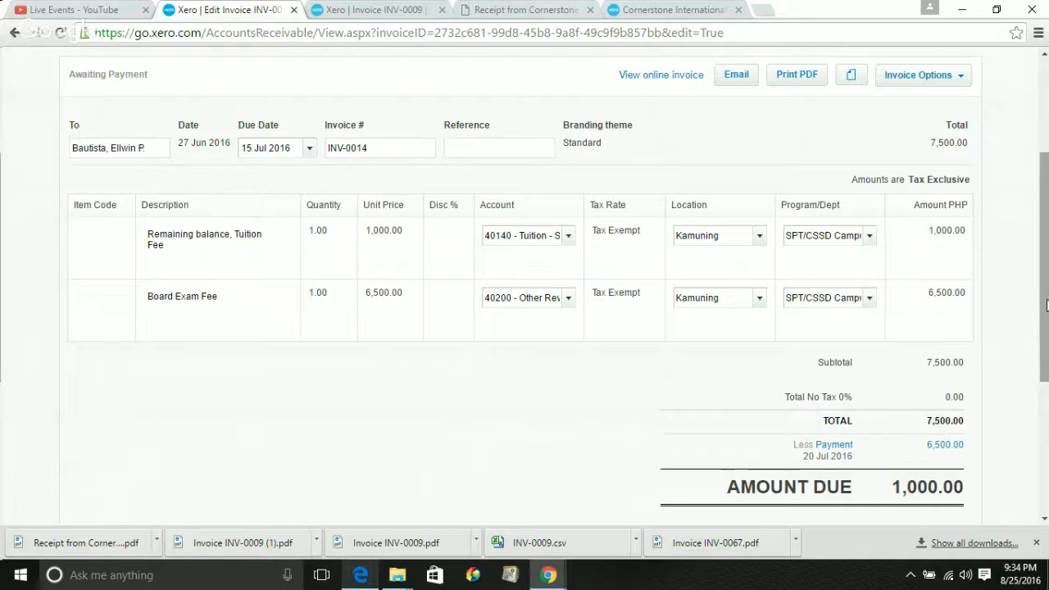
# Save the edited invoice INV-0014
pyautogui.moveTo(1047, 305); pyautogui.dragTo(1046, 354)
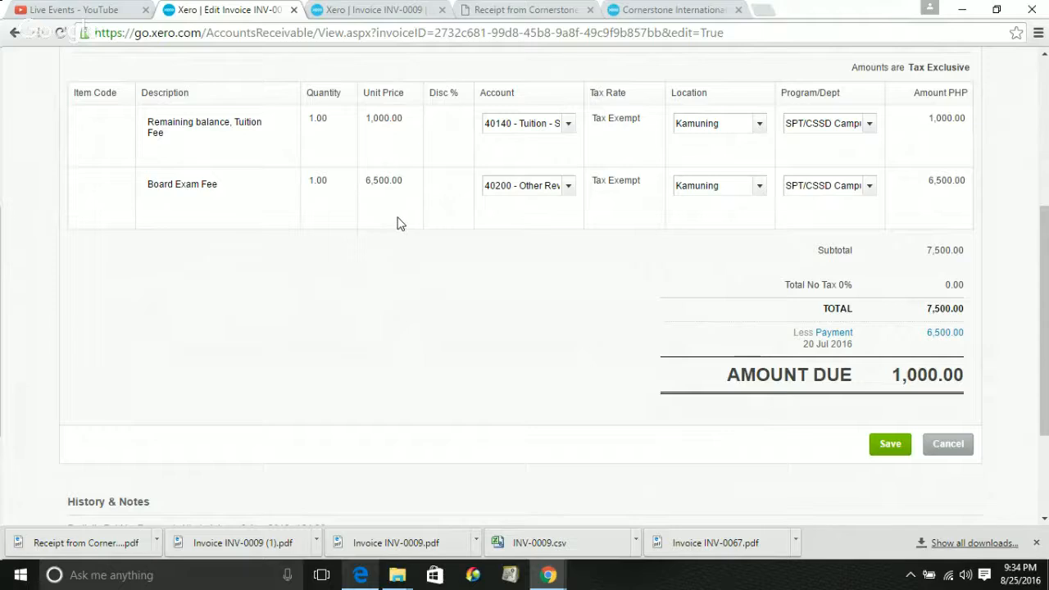
pyautogui.moveTo(1047, 349)
pyautogui.mouseDown()
pyautogui.moveTo(1047, 339)
pyautogui.moveTo(1047, 348)
pyautogui.mouseUp()
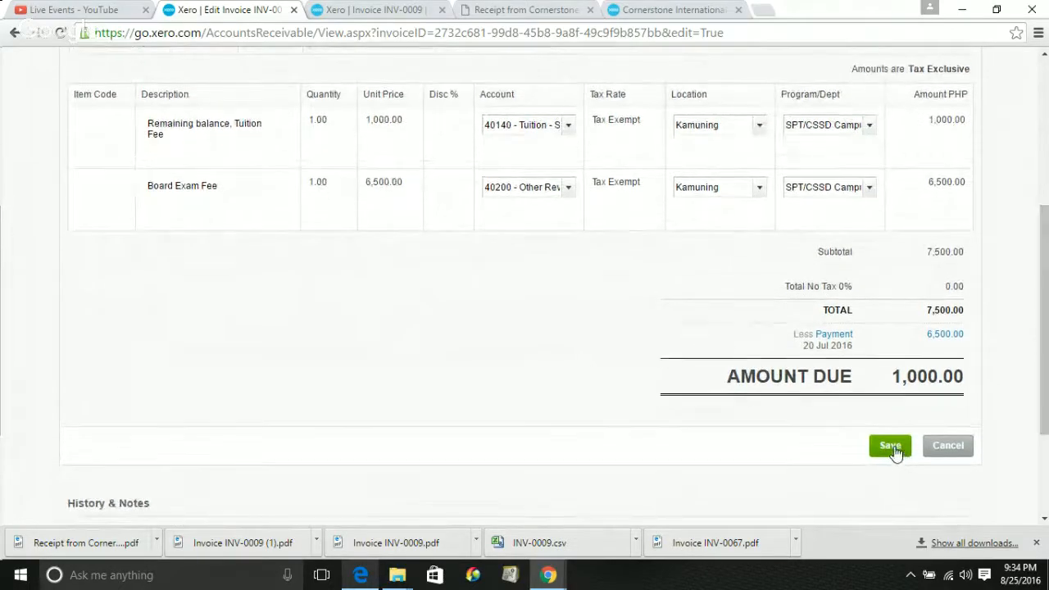
pyautogui.click(892, 447)
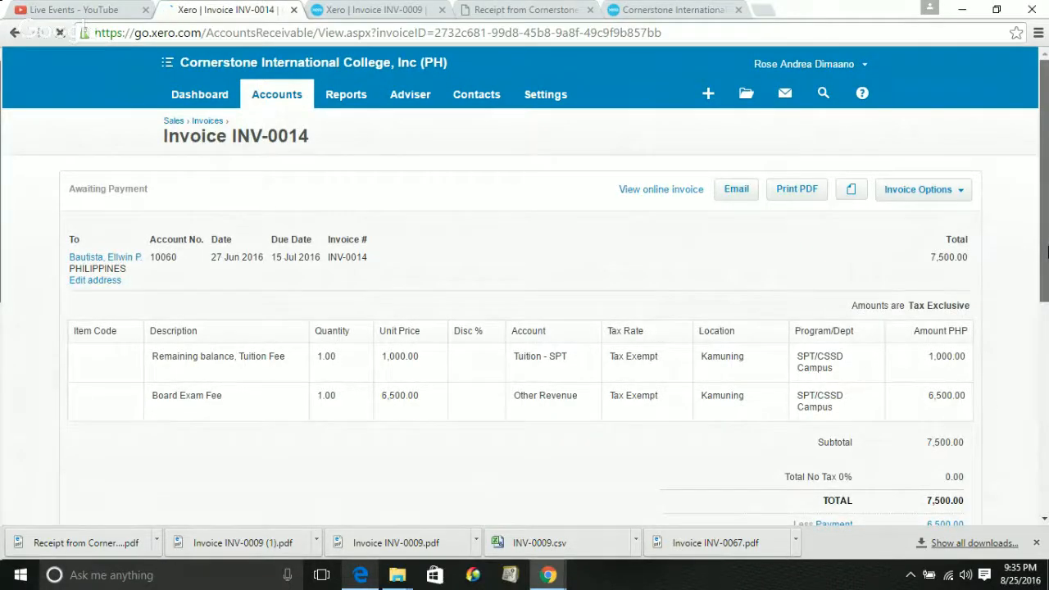
# Add credit note CN-0068 for 1,000.00 against INV-0014 from Invoice Options
pyautogui.moveTo(1046, 245); pyautogui.dragTo(1046, 292)
pyautogui.click(924, 123)
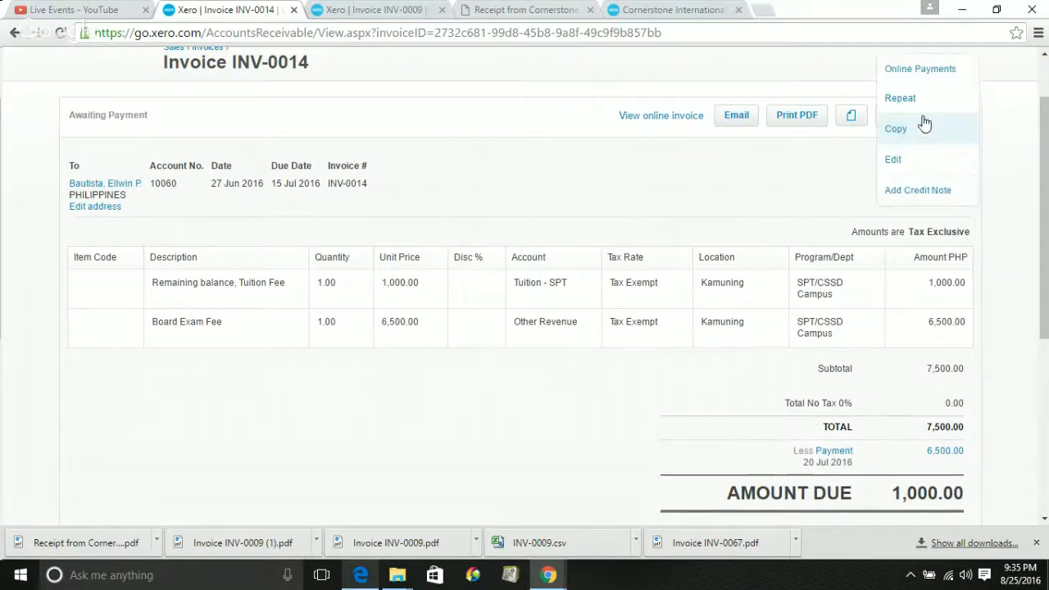
pyautogui.click(939, 190)
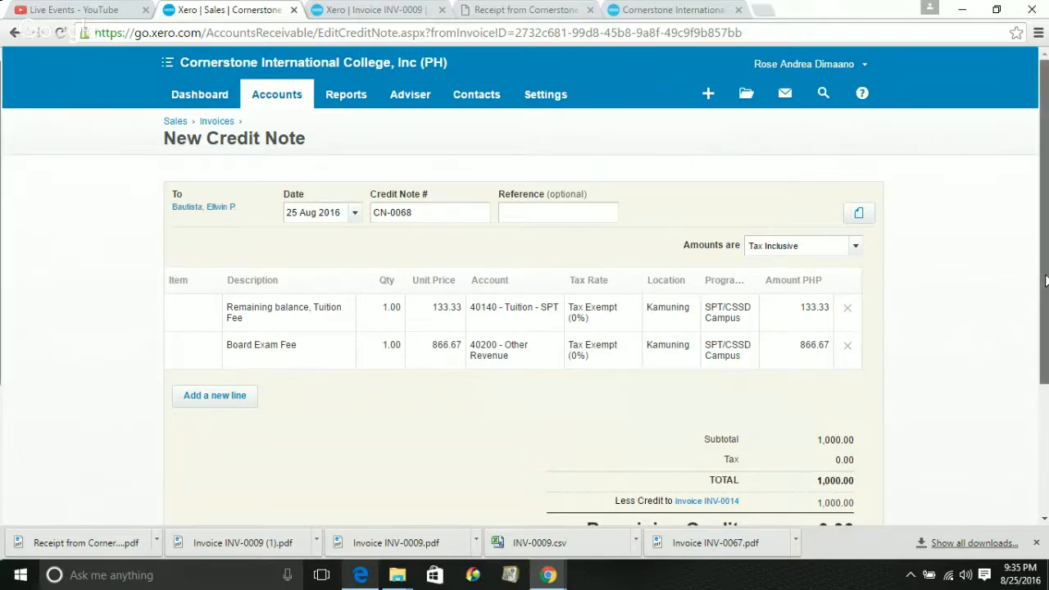
# Cancel the unsaved credit note CN-0068, returning to the Draft tab with INV-0052 and CN-0041
pyautogui.moveTo(1045, 281); pyautogui.dragTo(1045, 331)
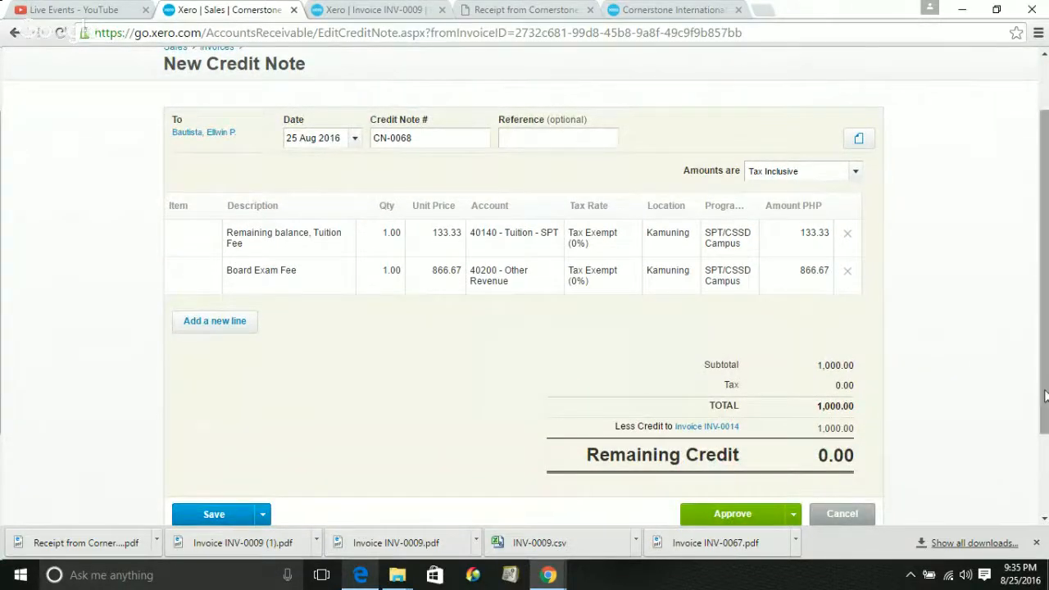
pyautogui.moveTo(1046, 397); pyautogui.dragTo(1046, 410)
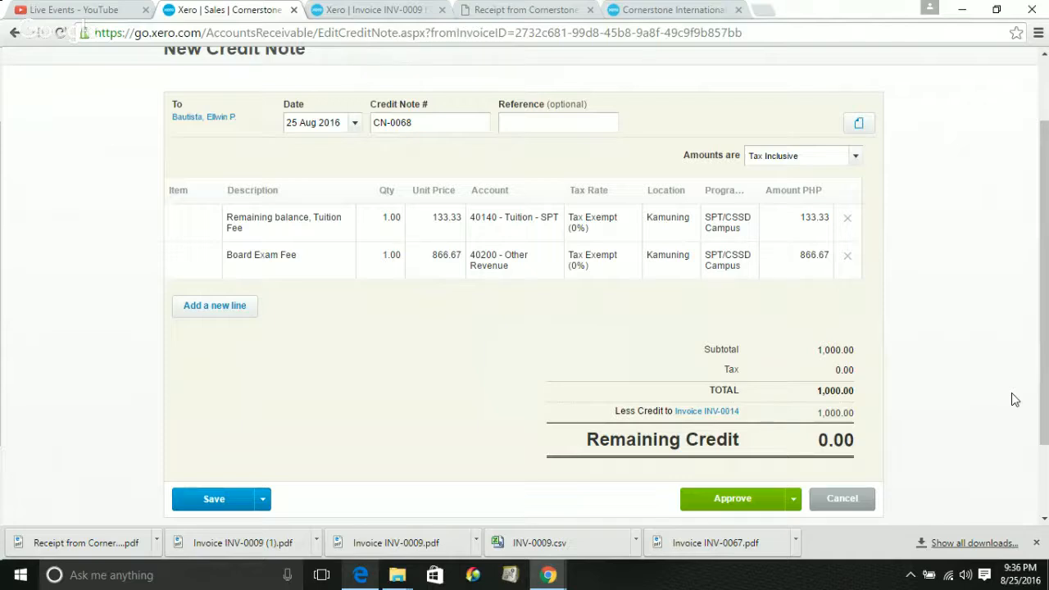
pyautogui.scroll(-2, 1014, 399)
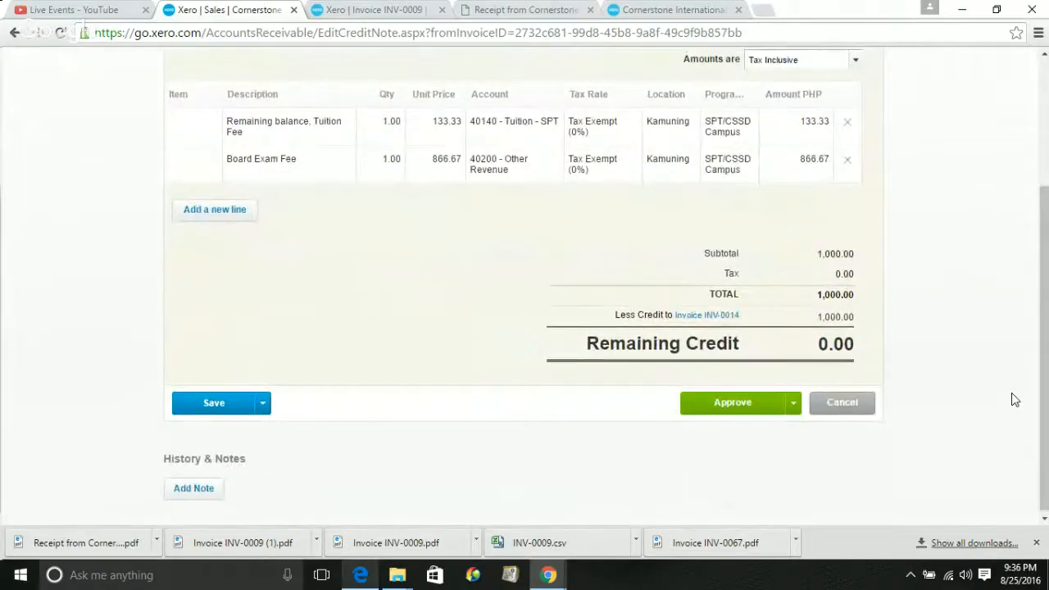
pyautogui.scroll(4, 1014, 399)
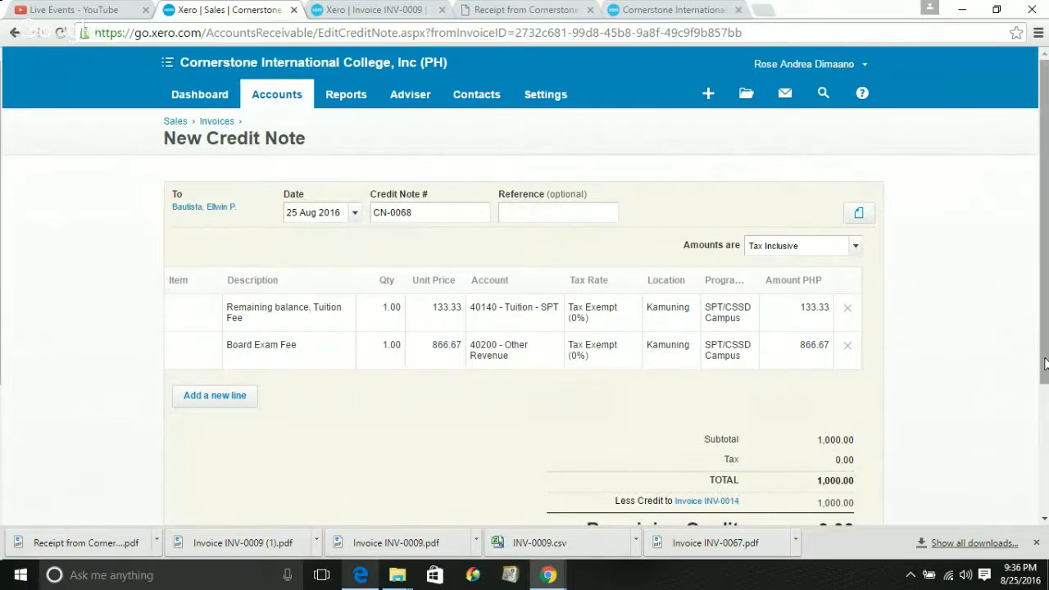
pyautogui.moveTo(1045, 364); pyautogui.dragTo(1046, 508)
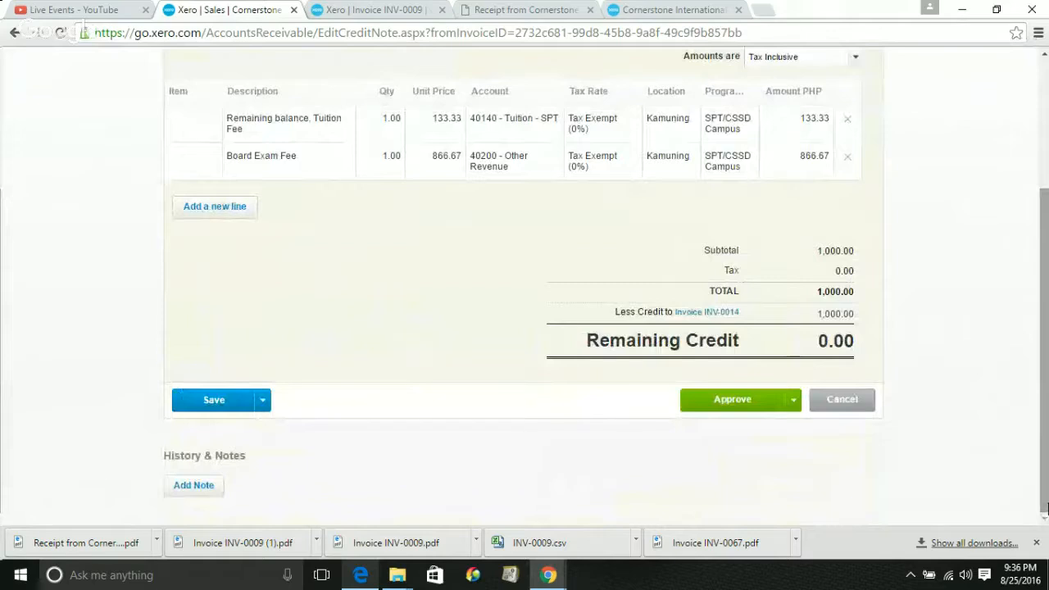
pyautogui.click(844, 399)
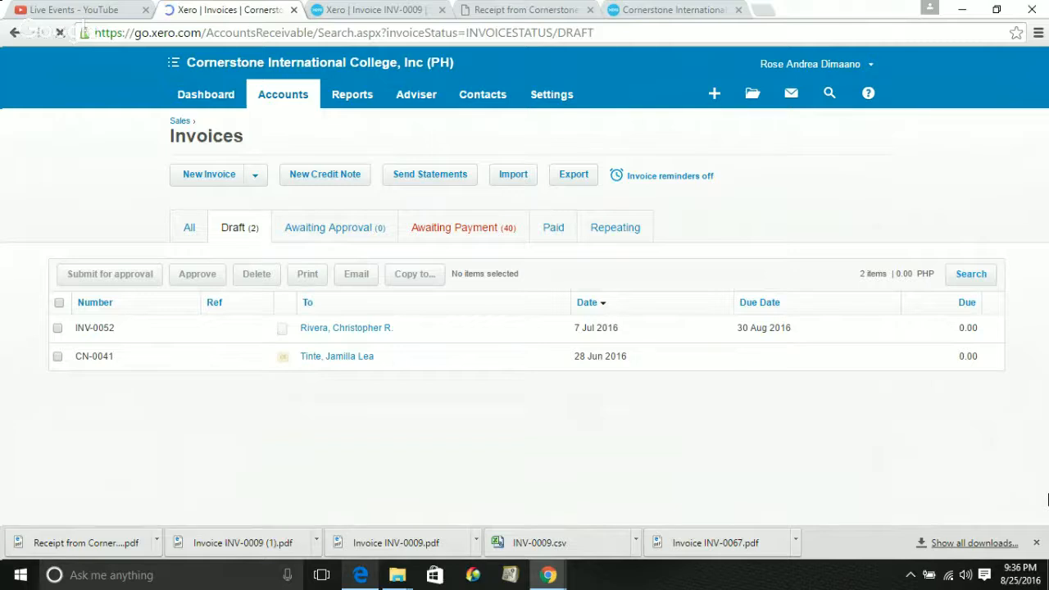
pyautogui.click(371, 331)
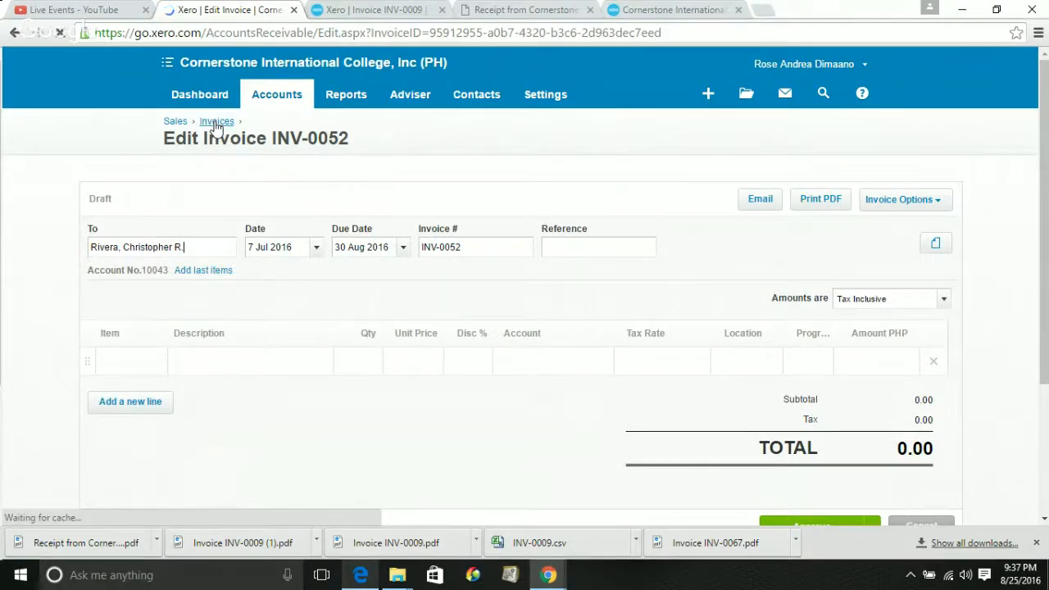
pyautogui.click(217, 122)
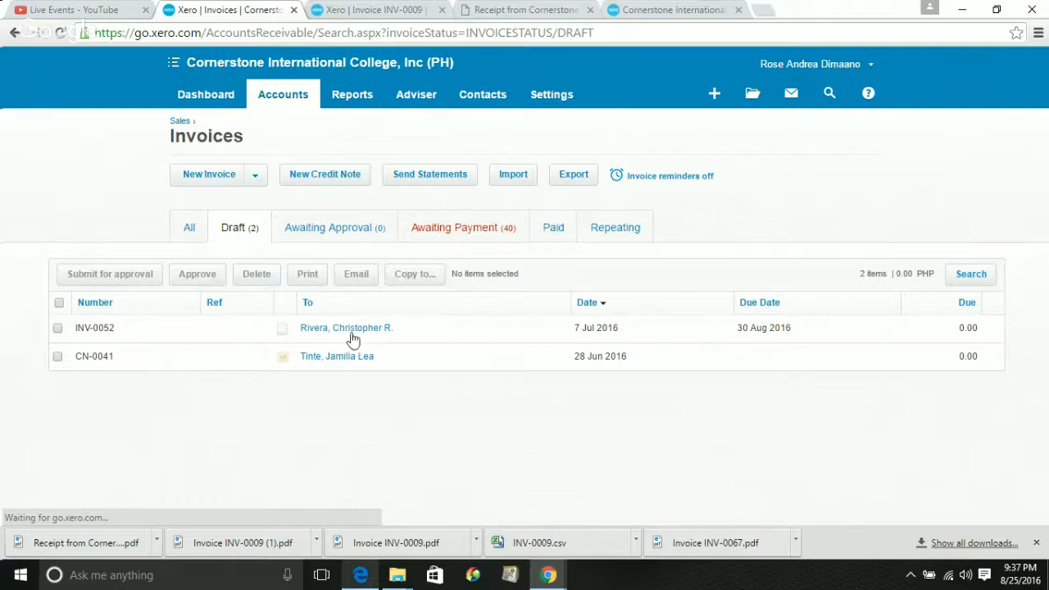
# Switch the Invoices list from Draft to the Awaiting Payment tab
pyautogui.click(483, 235)
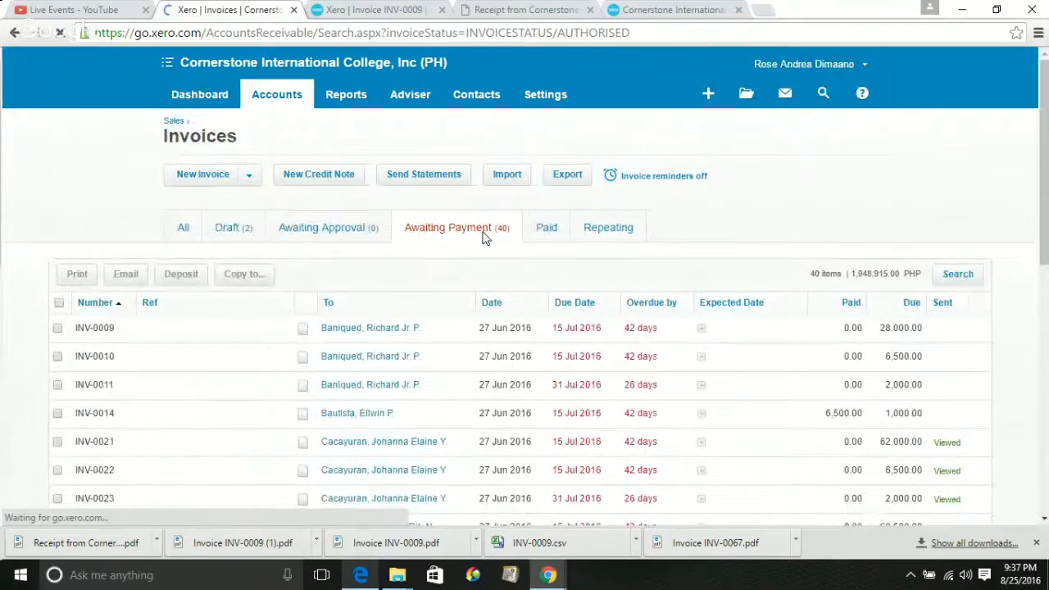
# Open invoice INV-0009, totalling 28,000.00 with two tuition lines at Kamuning
pyautogui.click(356, 332)
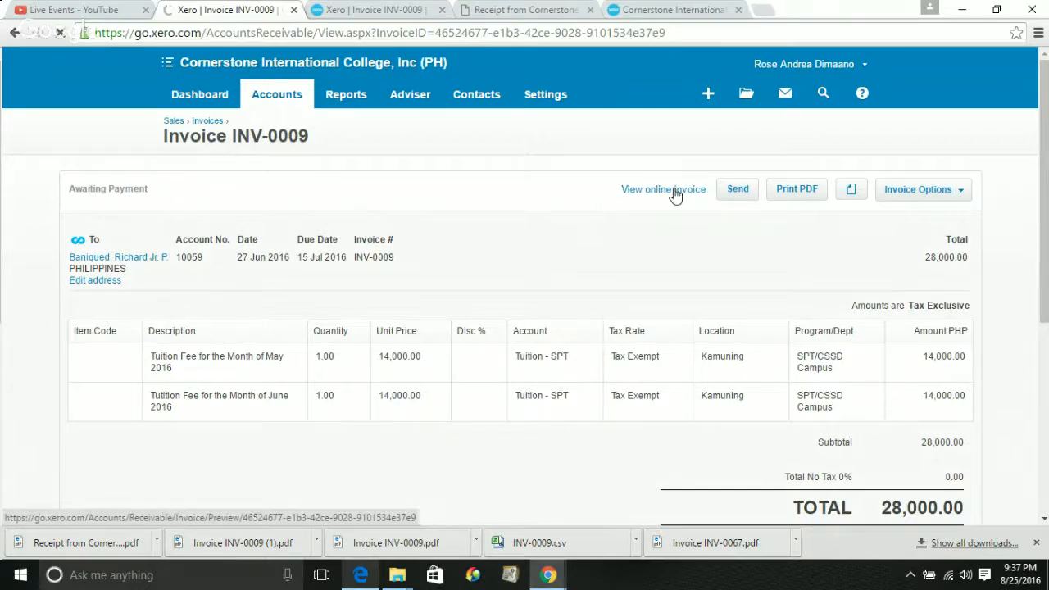
# View INV-0009 online (28,000.00 PHP, 42 days overdue) and request outstanding bills, which requires login
pyautogui.click(673, 191)
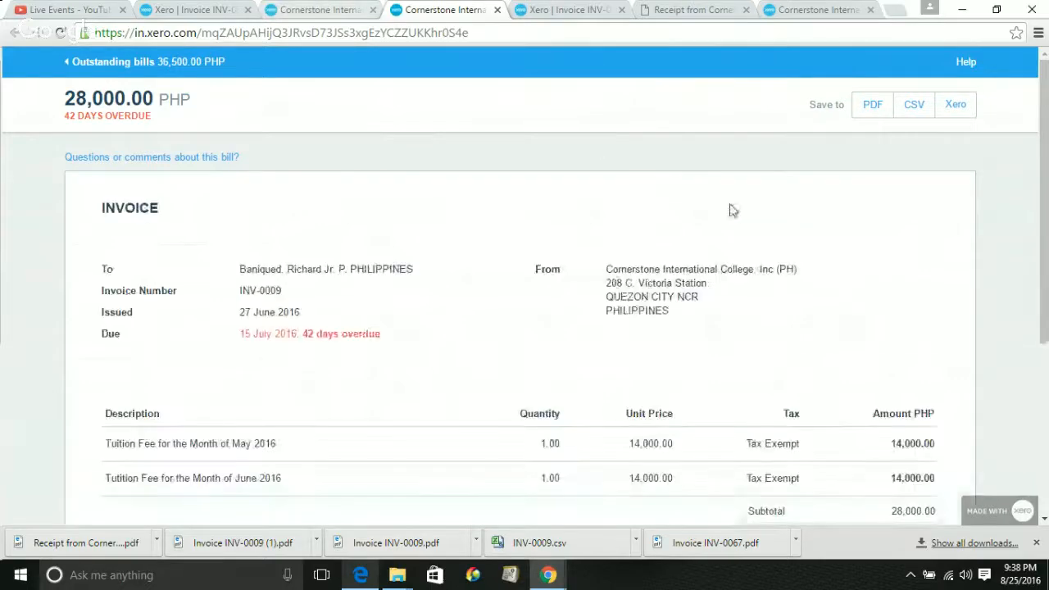
pyautogui.moveTo(1047, 228); pyautogui.dragTo(1032, 194)
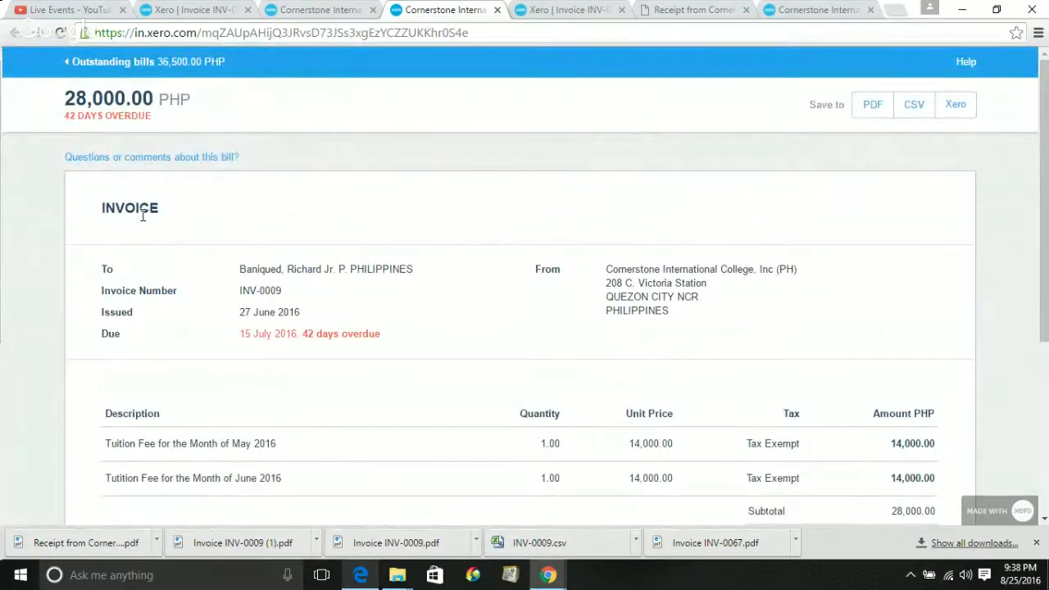
pyautogui.moveTo(154, 211); pyautogui.dragTo(120, 212)
pyautogui.click(411, 123)
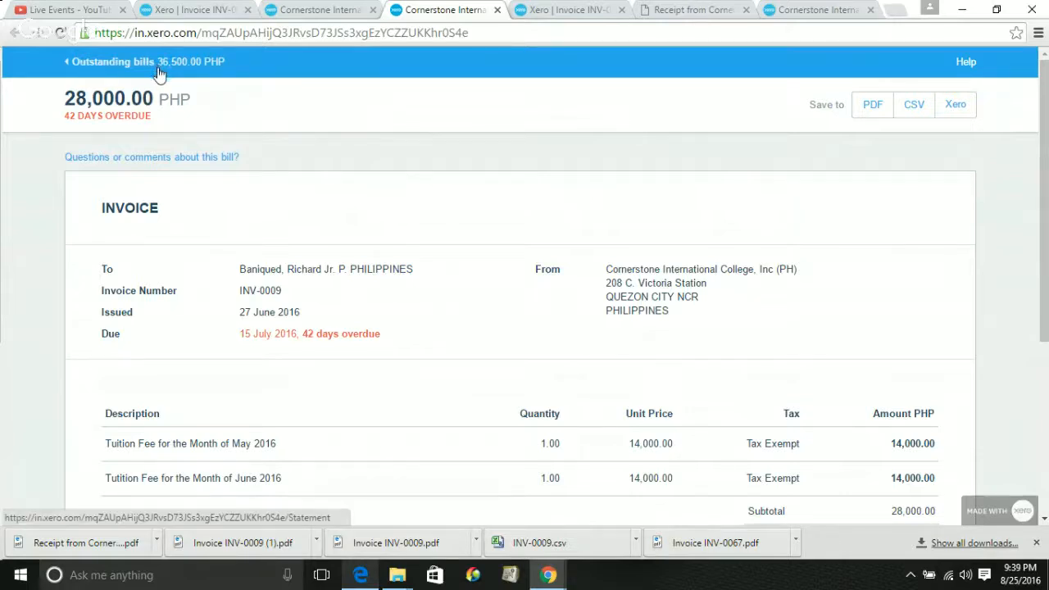
pyautogui.click(107, 62)
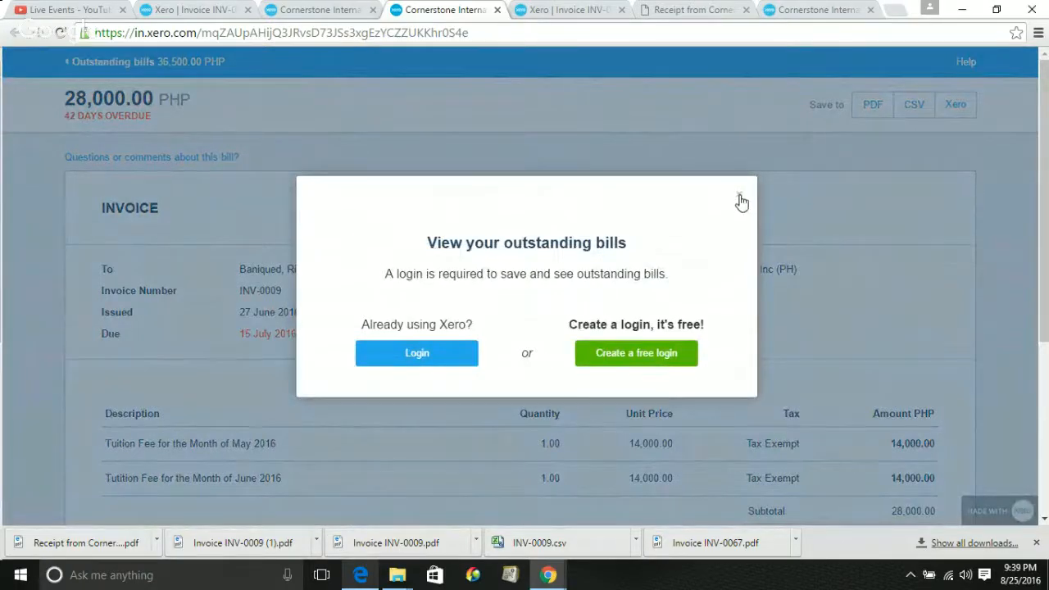
# Close the customer-view and receipt PDF tabs, returning to Xero's INV-0009 page
pyautogui.click(311, 9)
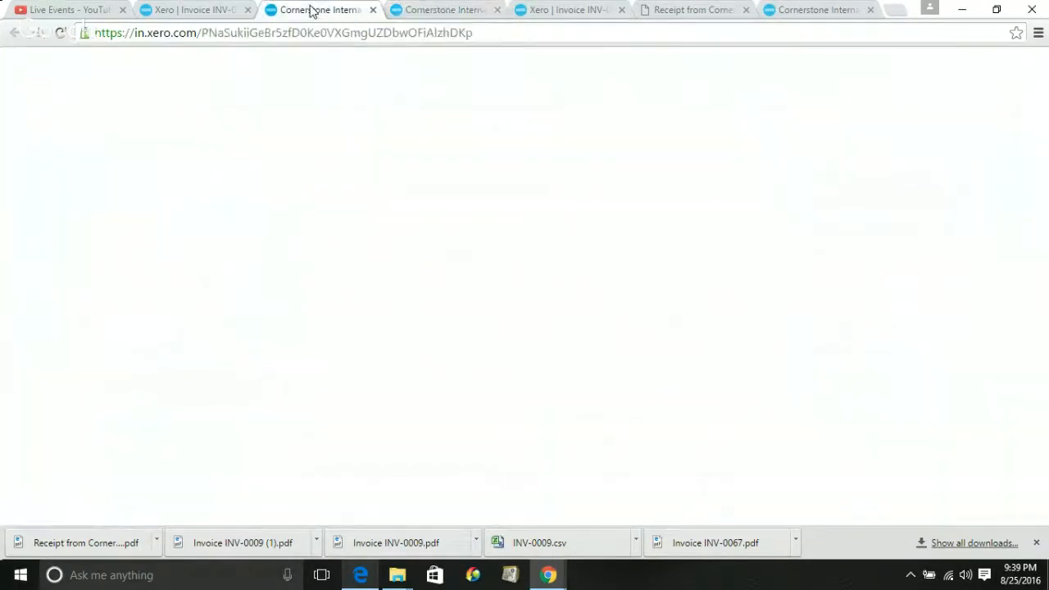
pyautogui.click(373, 9)
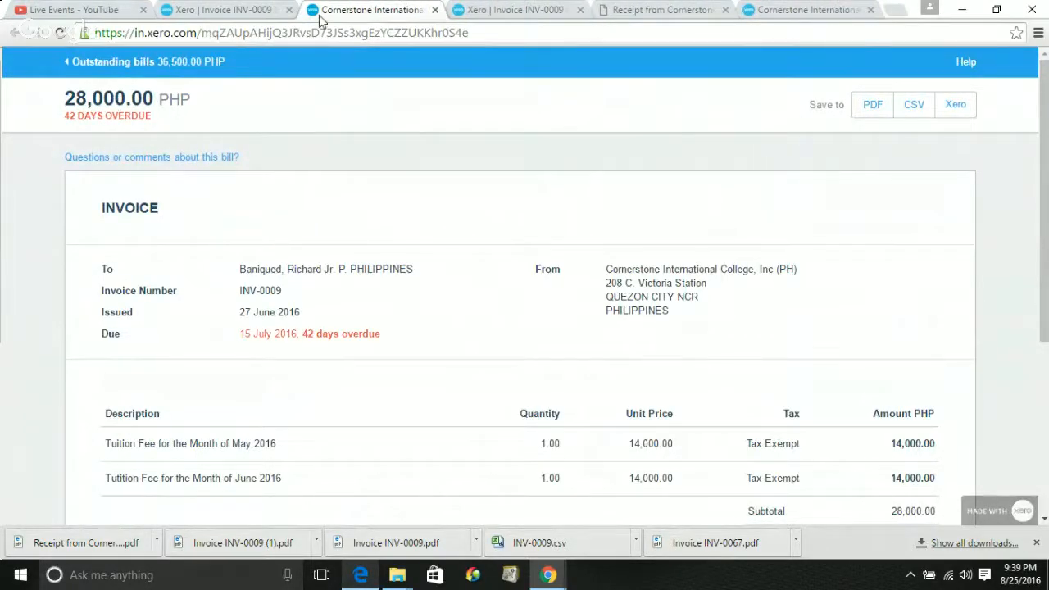
pyautogui.click(435, 9)
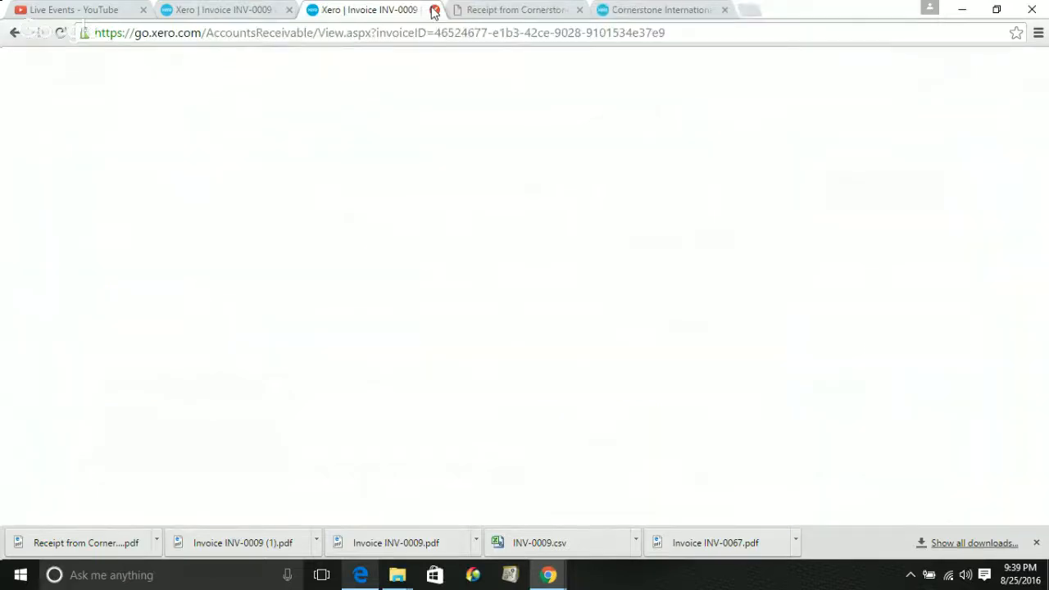
pyautogui.click(434, 10)
pyautogui.click(434, 10)
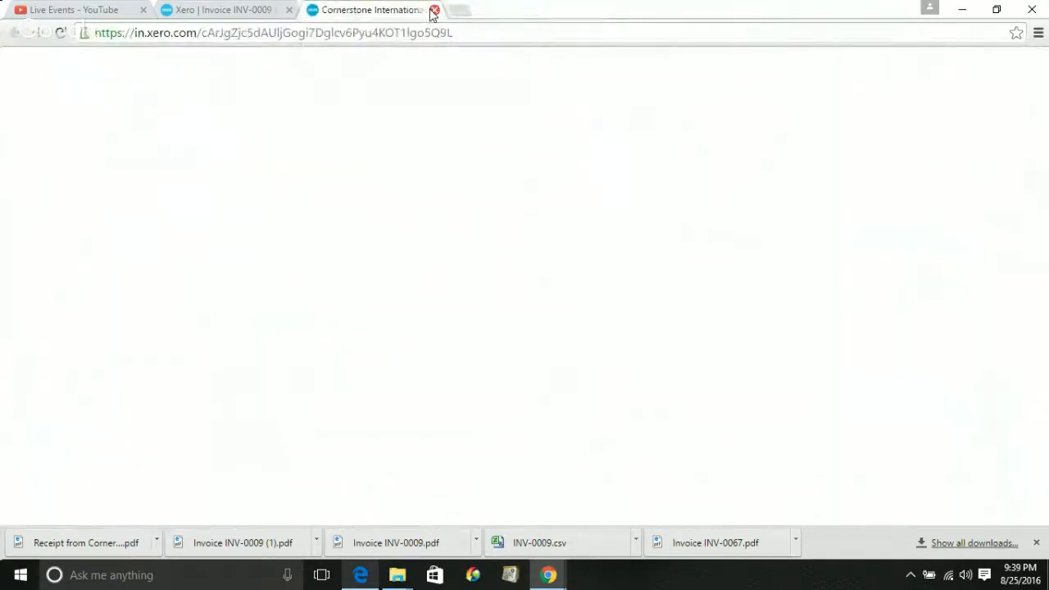
pyautogui.click(435, 9)
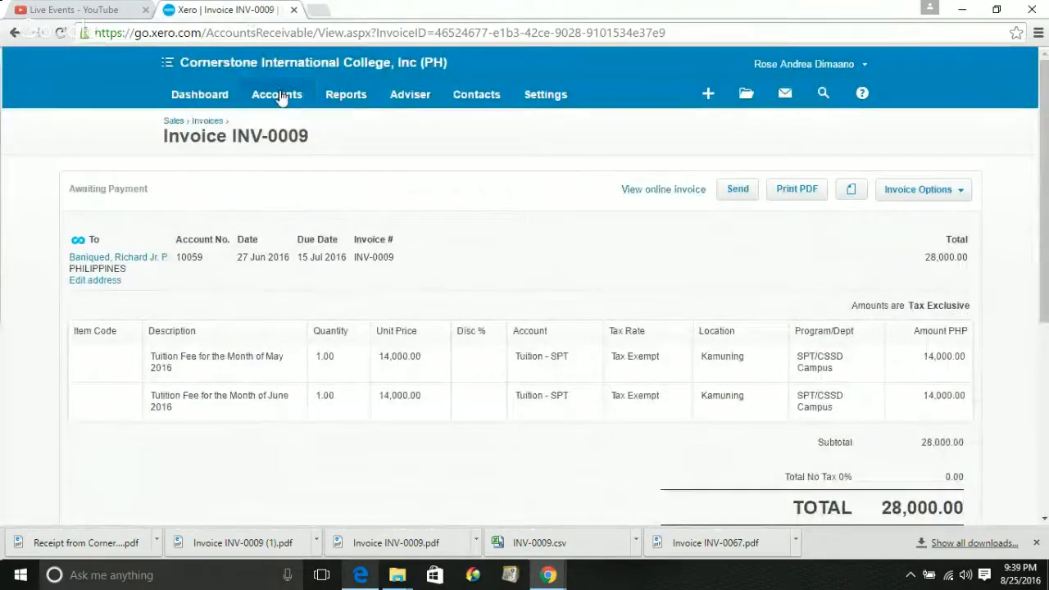
pyautogui.click(279, 96)
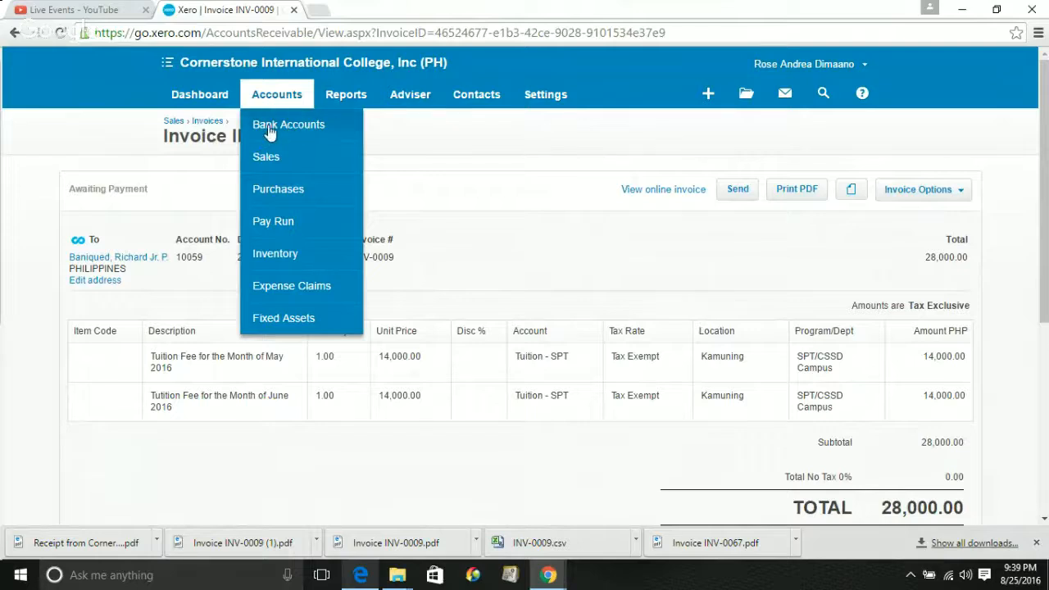
# From the Sales dashboard, open Send Statements to list customers' July 2016 outstanding and overdue balances
pyautogui.click(274, 160)
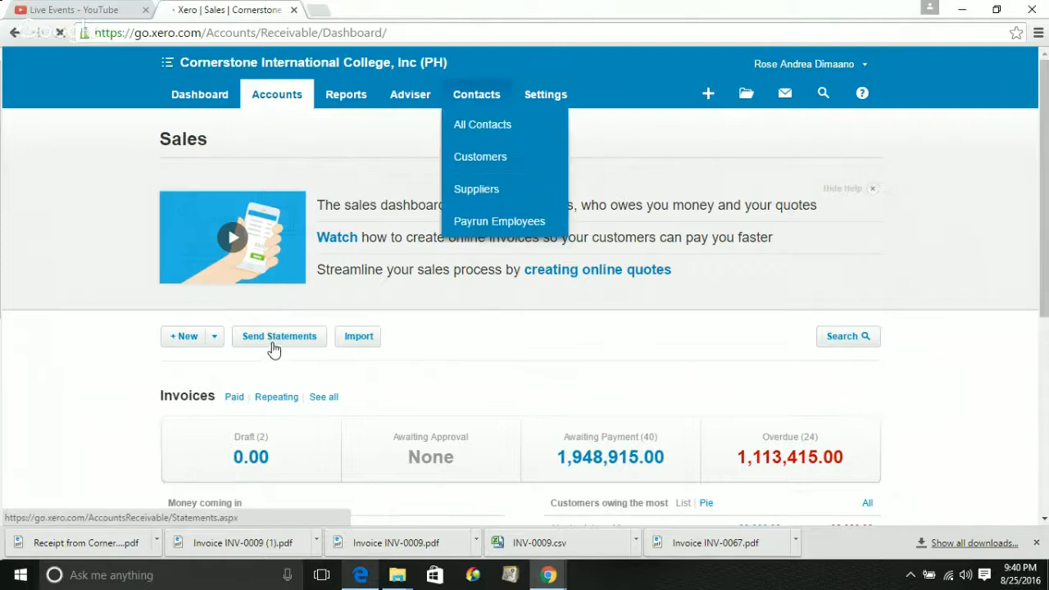
pyautogui.click(273, 343)
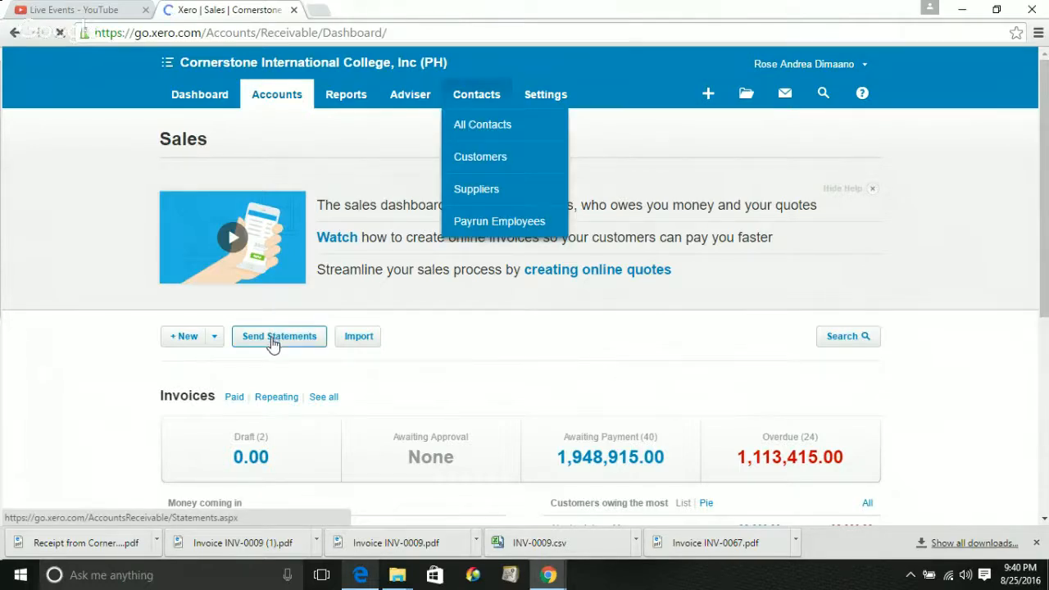
pyautogui.click(273, 343)
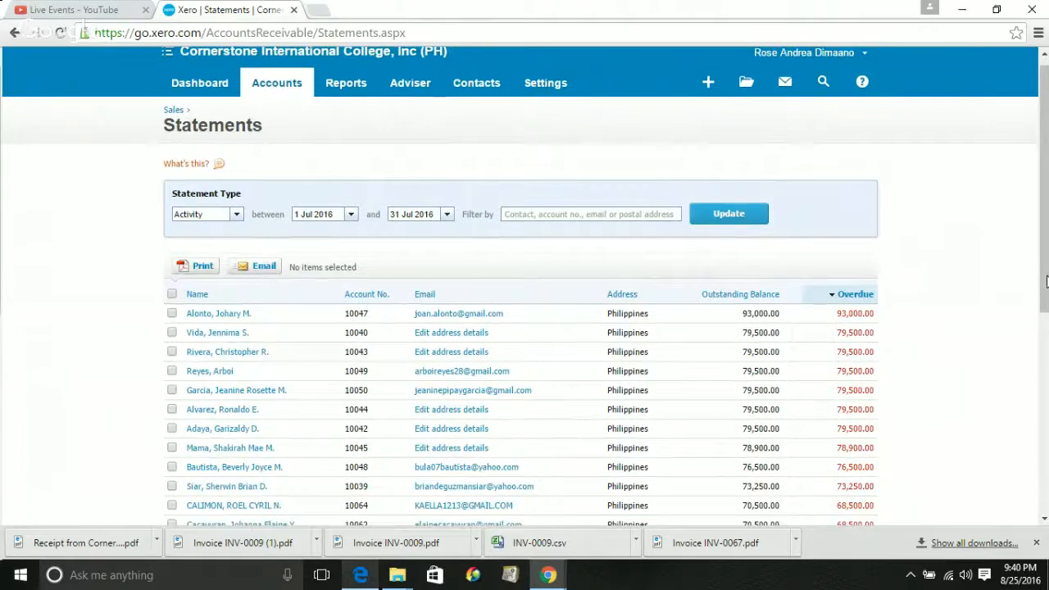
# Tick the five customers with the highest overdue balances and prepare their 5 statements for printing
pyautogui.moveTo(1046, 281); pyautogui.dragTo(967, 300)
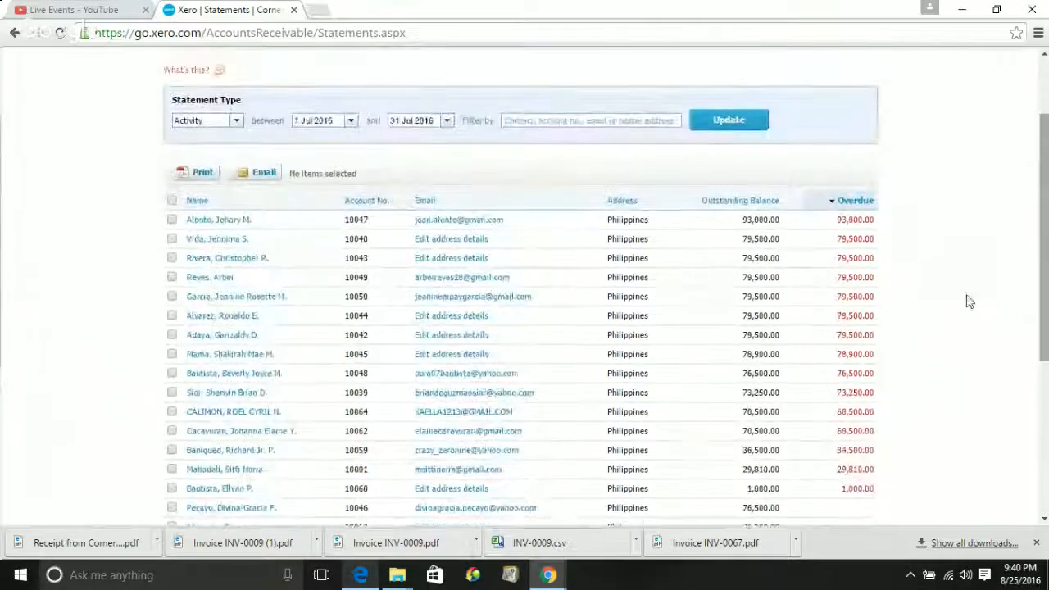
pyautogui.click(172, 219)
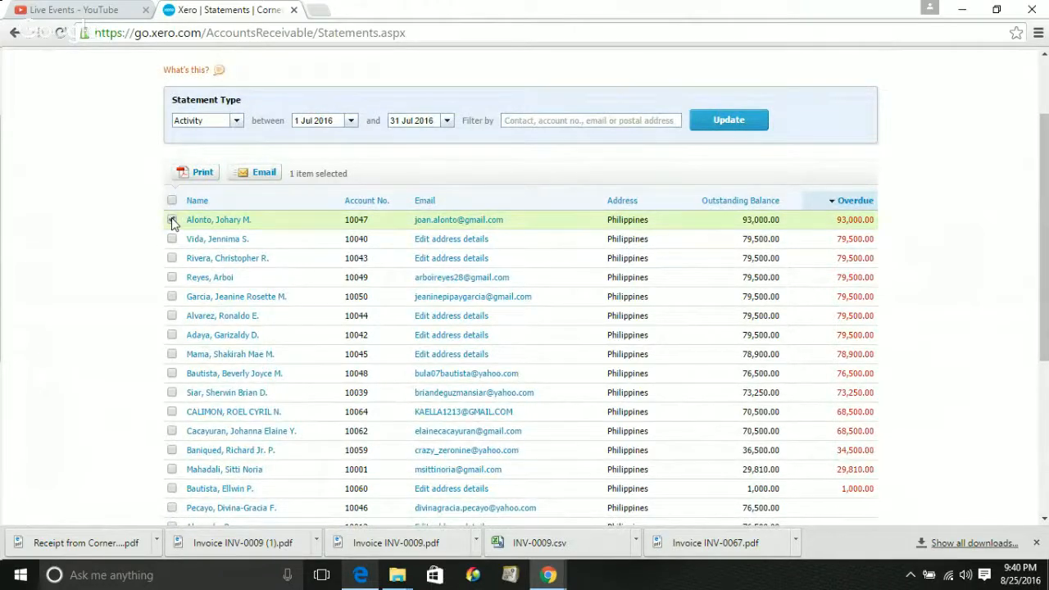
pyautogui.click(172, 239)
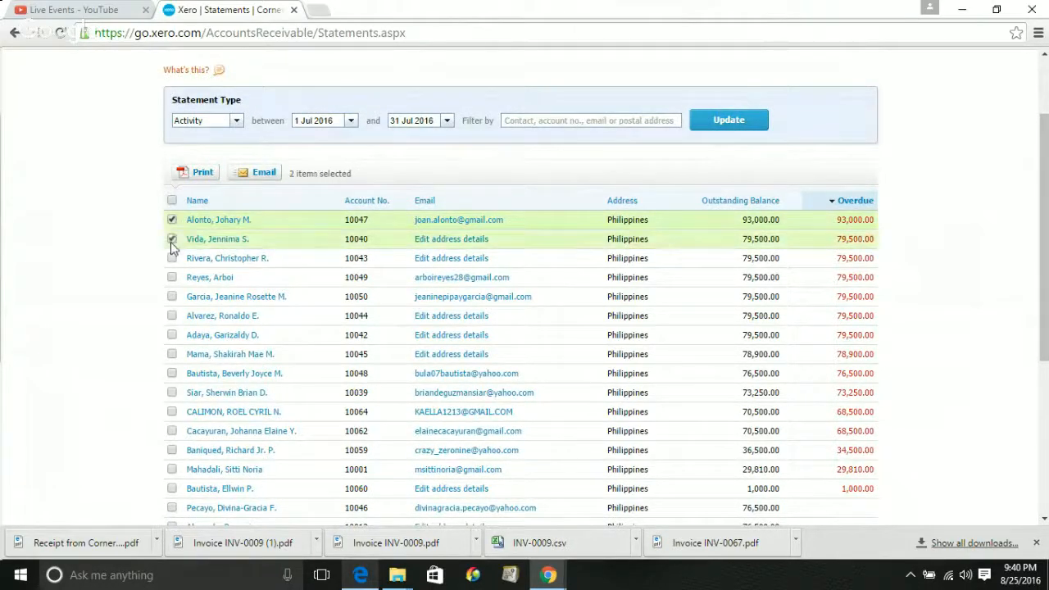
pyautogui.click(172, 258)
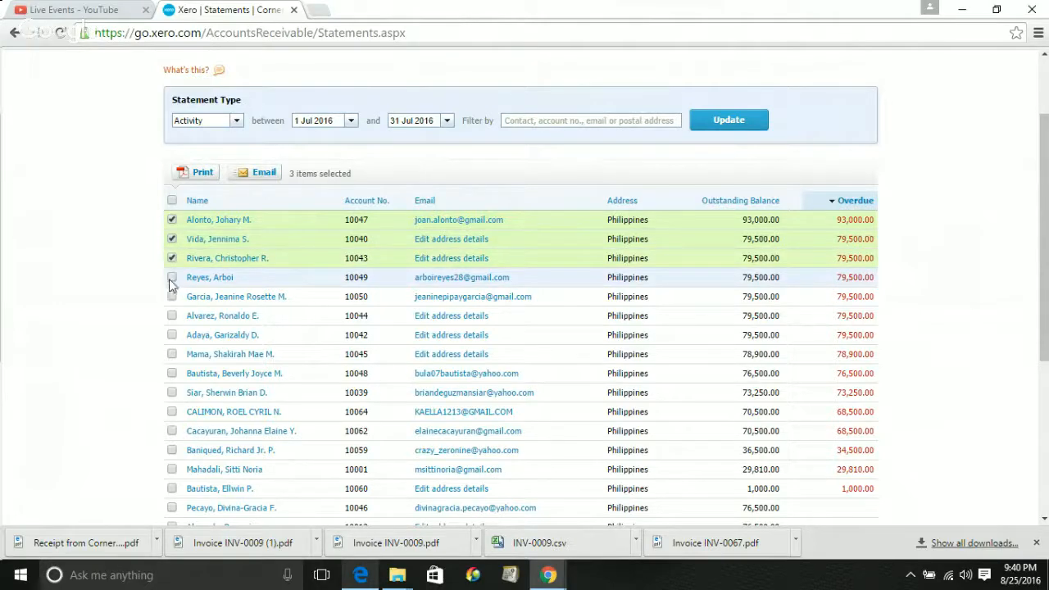
pyautogui.click(172, 277)
pyautogui.click(172, 297)
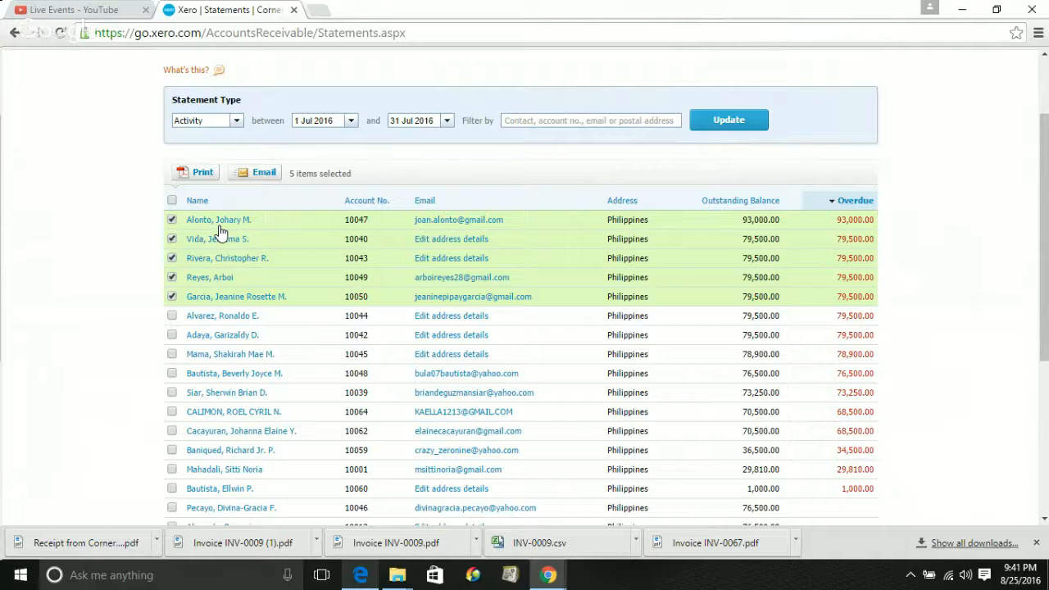
pyautogui.click(188, 174)
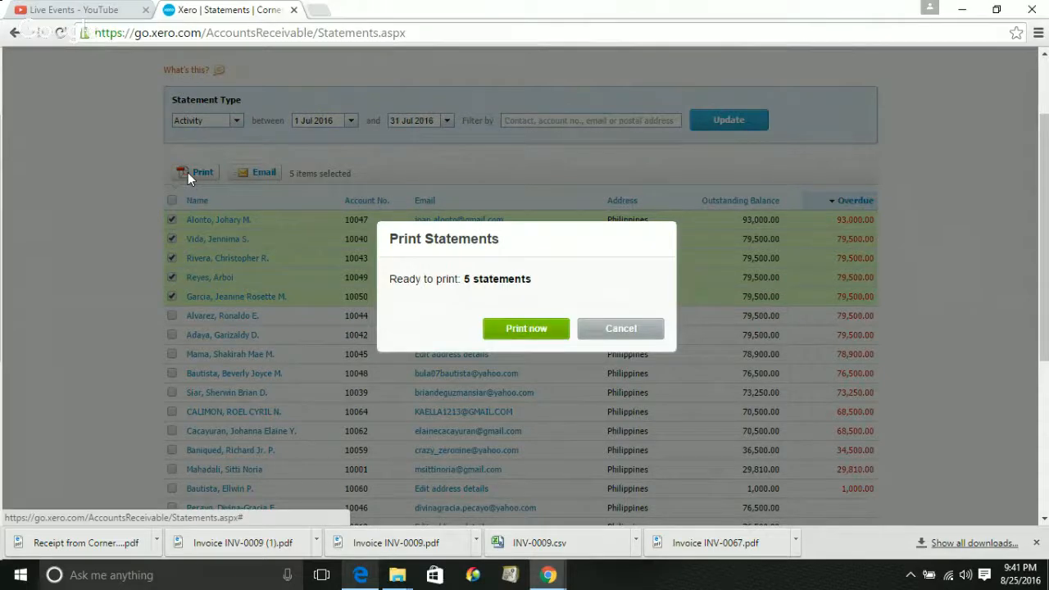
pyautogui.click(538, 331)
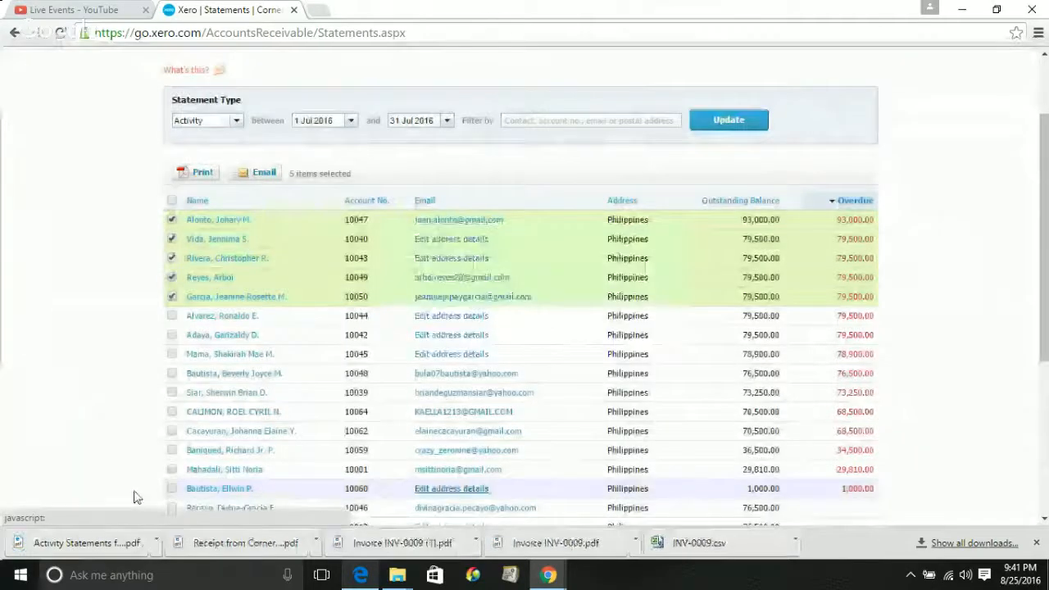
pyautogui.click(74, 540)
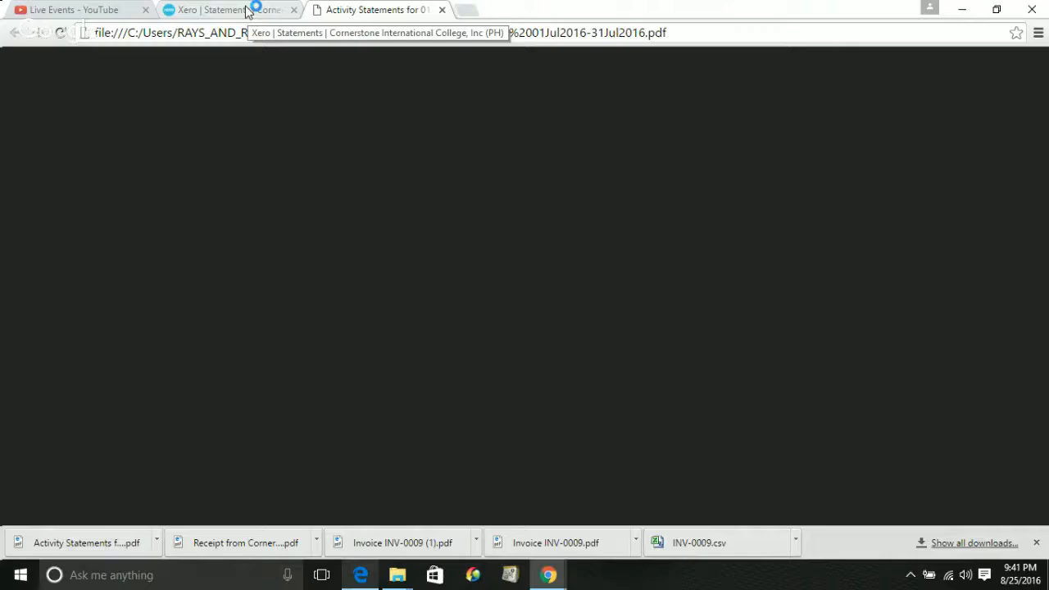
pyautogui.click(247, 11)
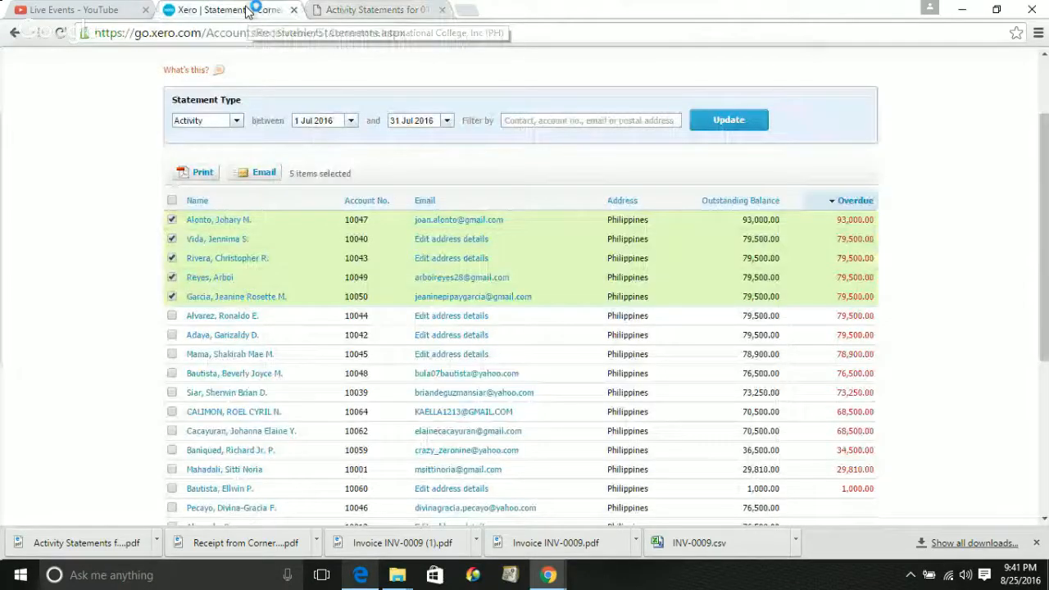
pyautogui.click(380, 9)
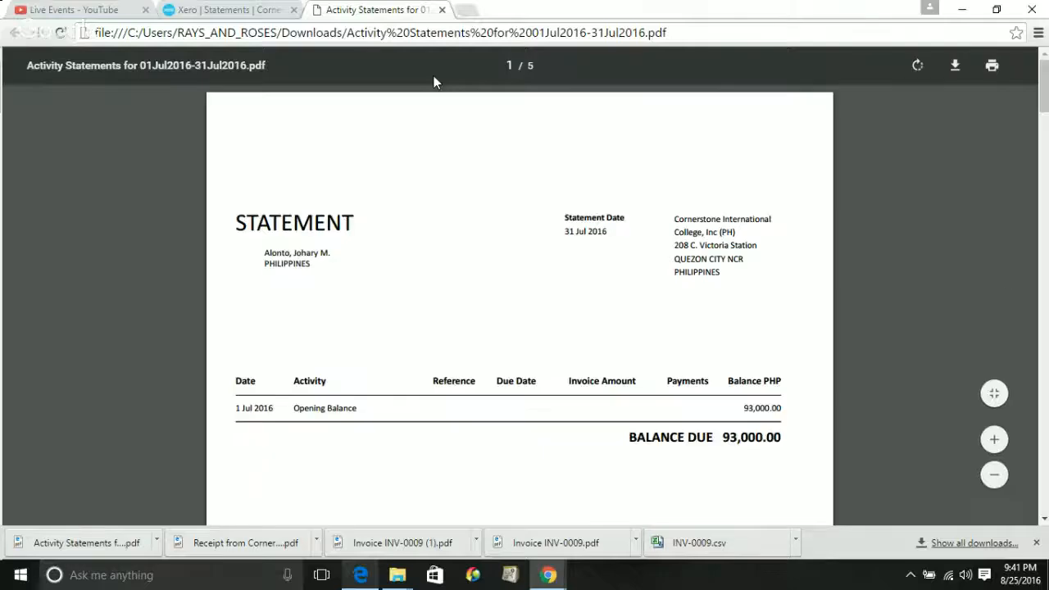
pyautogui.scroll(-1, 1044, 152)
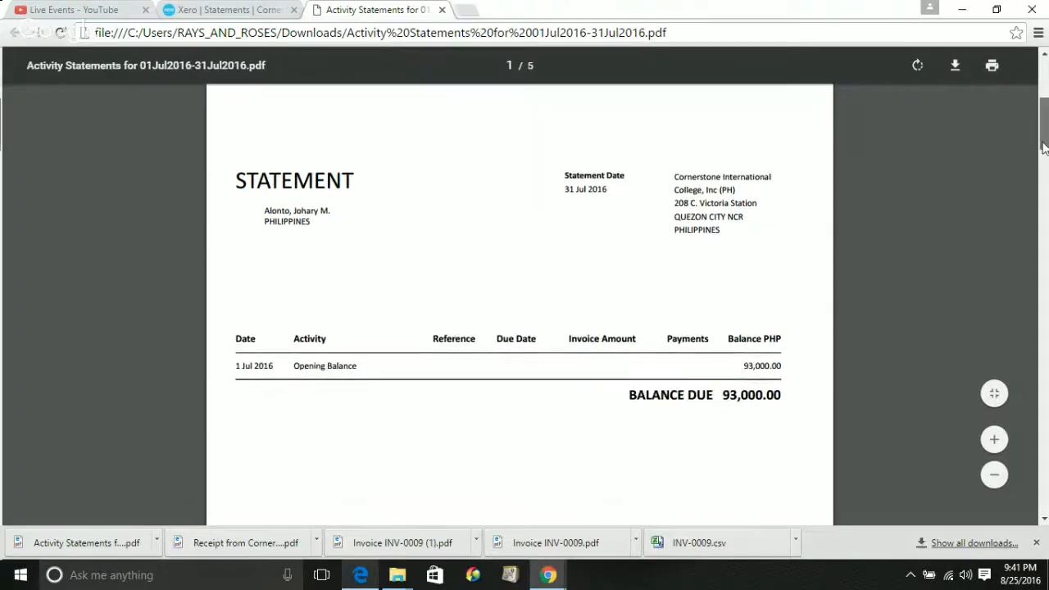
pyautogui.scroll(-10, 1044, 151)
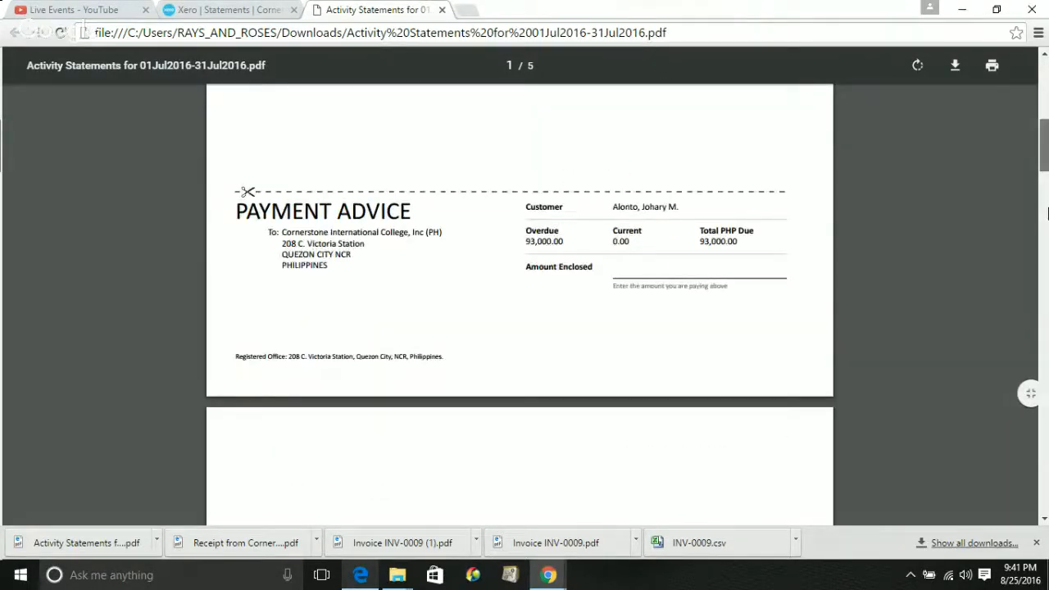
pyautogui.moveTo(1043, 178); pyautogui.dragTo(1044, 365)
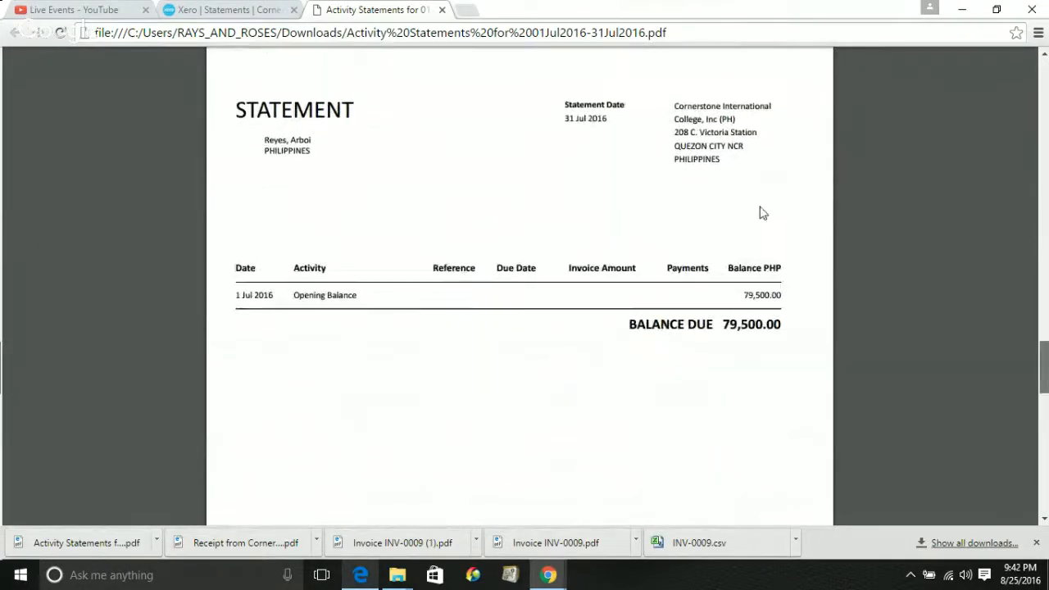
pyautogui.click(443, 10)
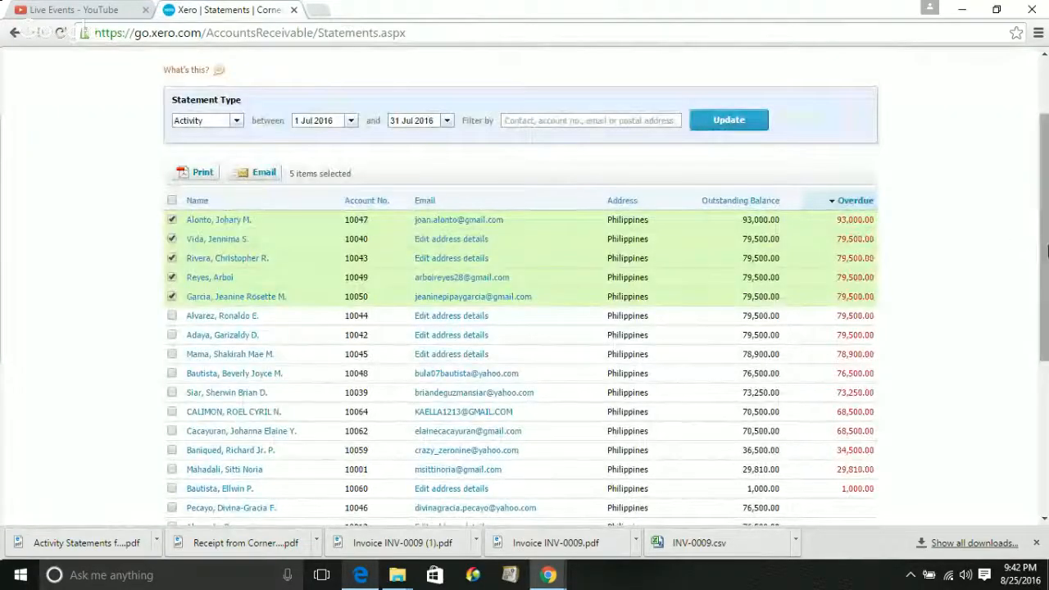
# Return to the Invoices page via Accounts > Sales, listing all 62 items
pyautogui.moveTo(1047, 250); pyautogui.dragTo(1047, 194)
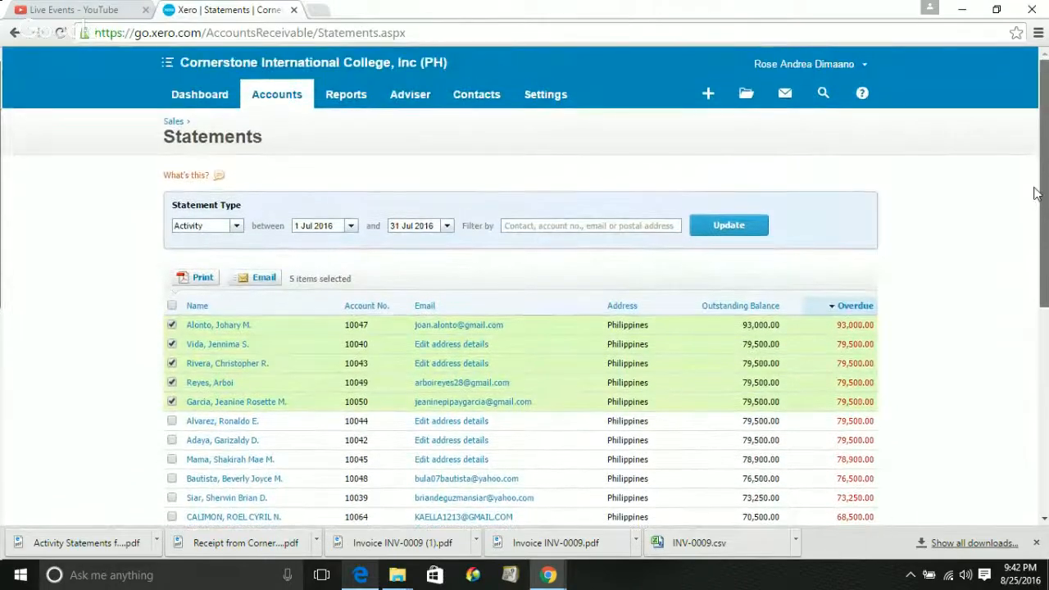
pyautogui.click(292, 97)
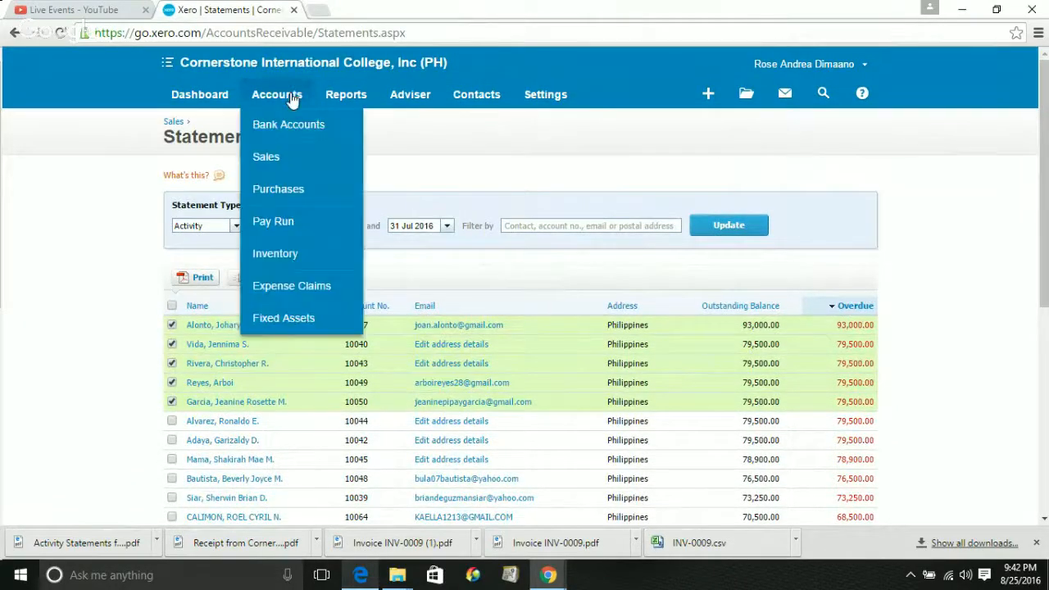
pyautogui.click(273, 163)
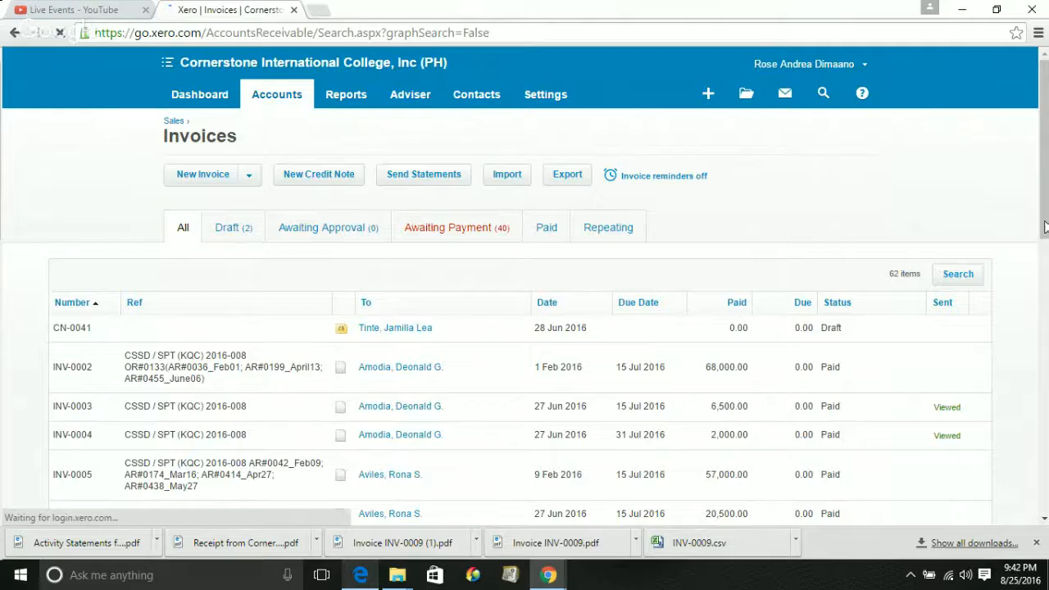
pyautogui.moveTo(1044, 227); pyautogui.dragTo(1044, 236)
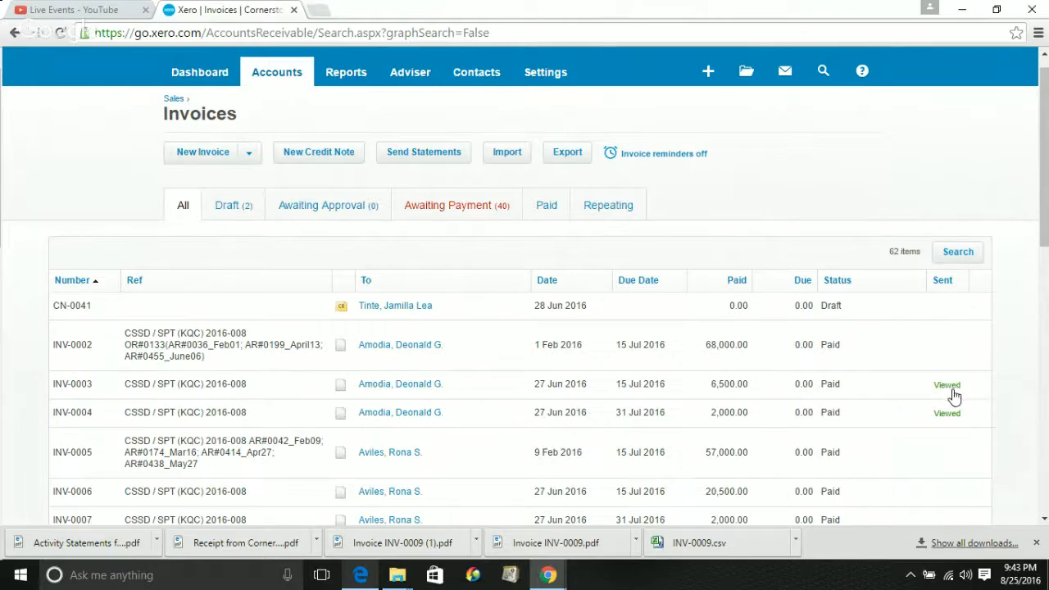
pyautogui.moveTo(1045, 243); pyautogui.dragTo(1047, 271)
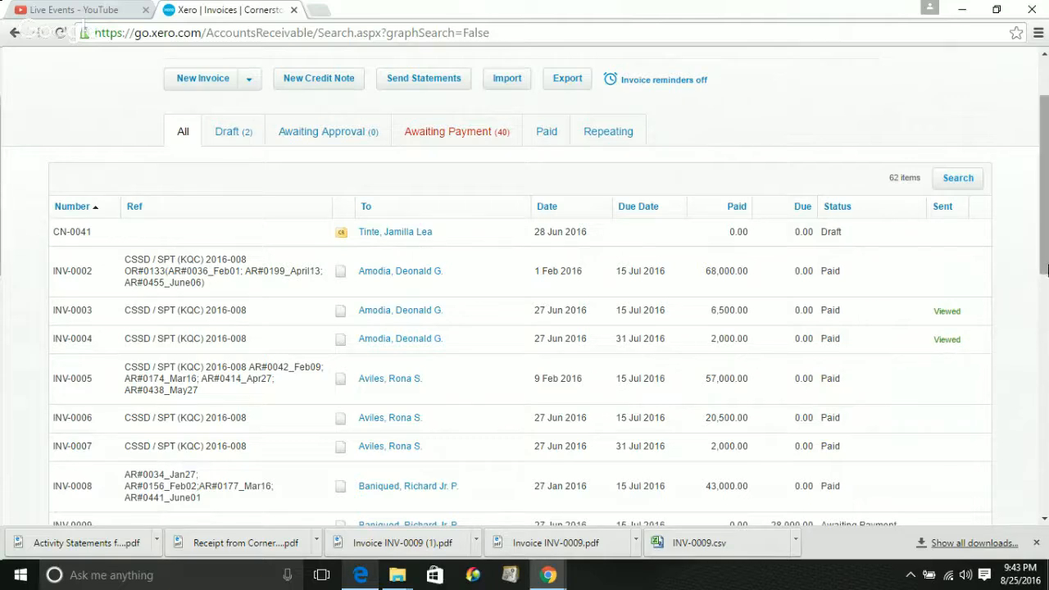
pyautogui.rightClick(1047, 276)
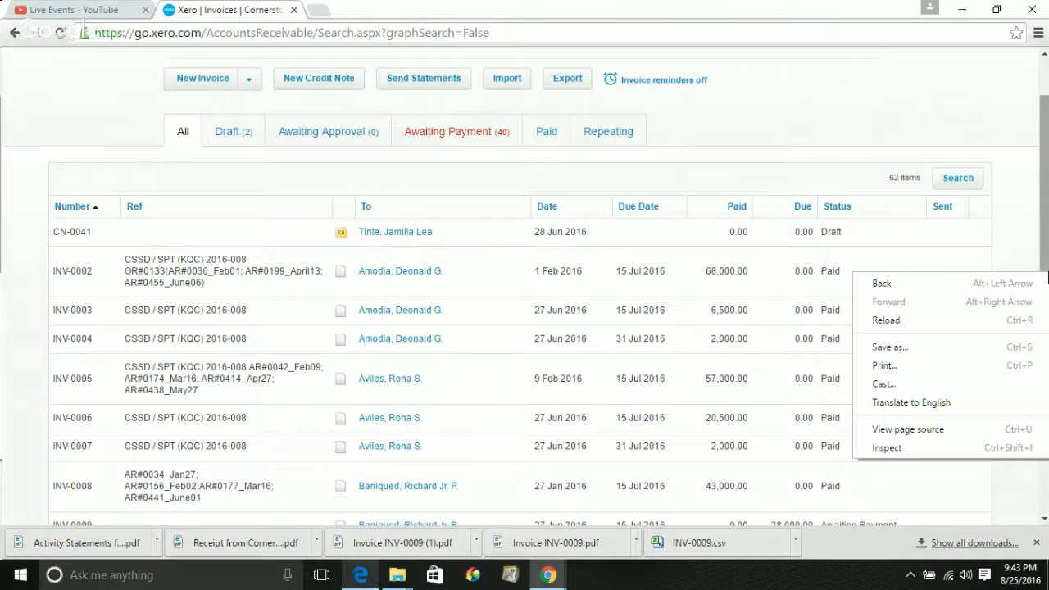
pyautogui.click(1028, 174)
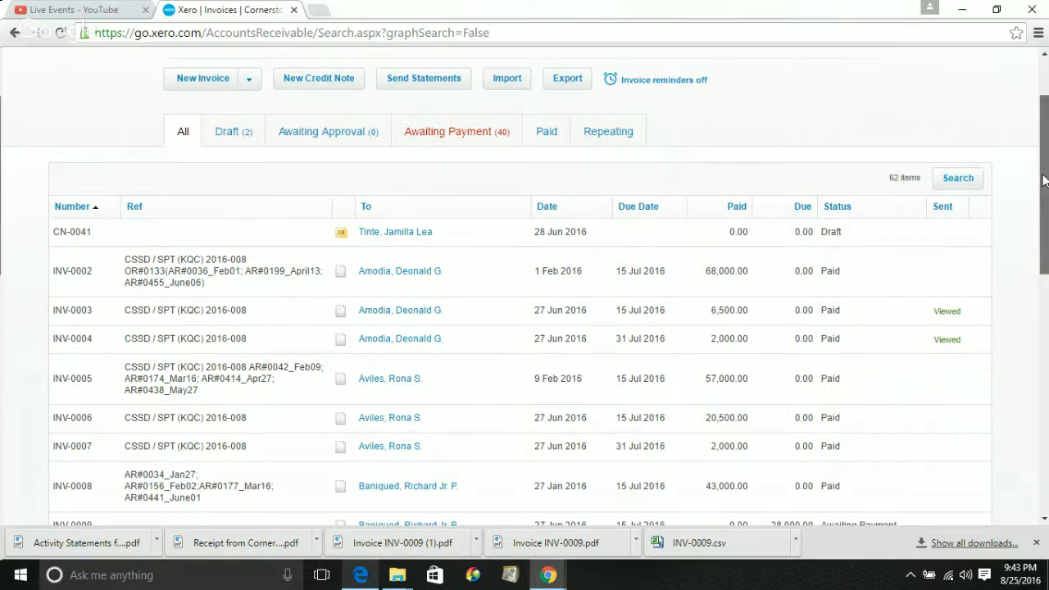
pyautogui.moveTo(1044, 181); pyautogui.dragTo(1047, 240)
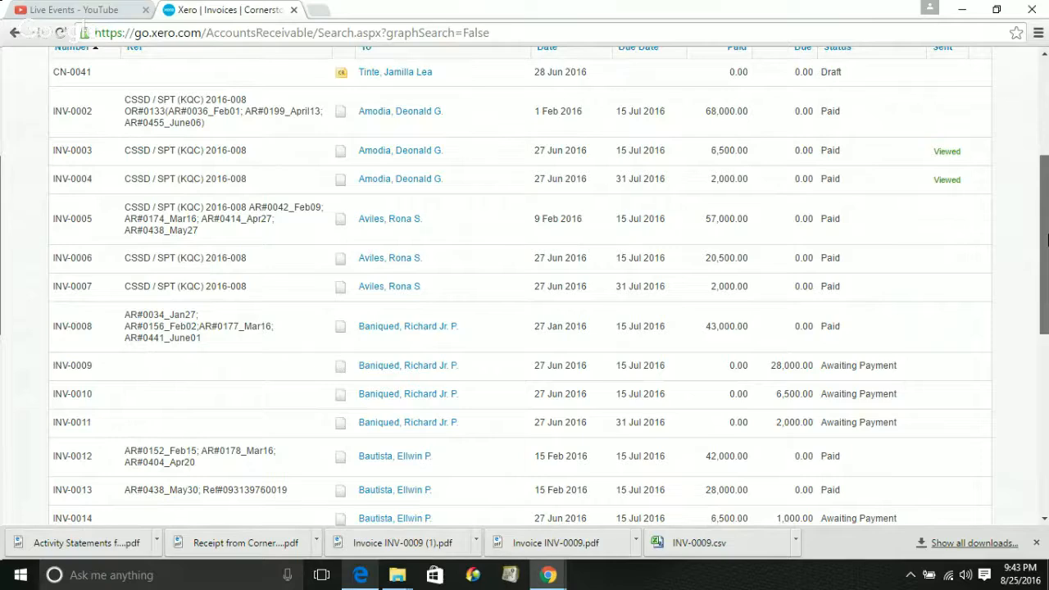
pyautogui.moveTo(1046, 240); pyautogui.dragTo(1046, 401)
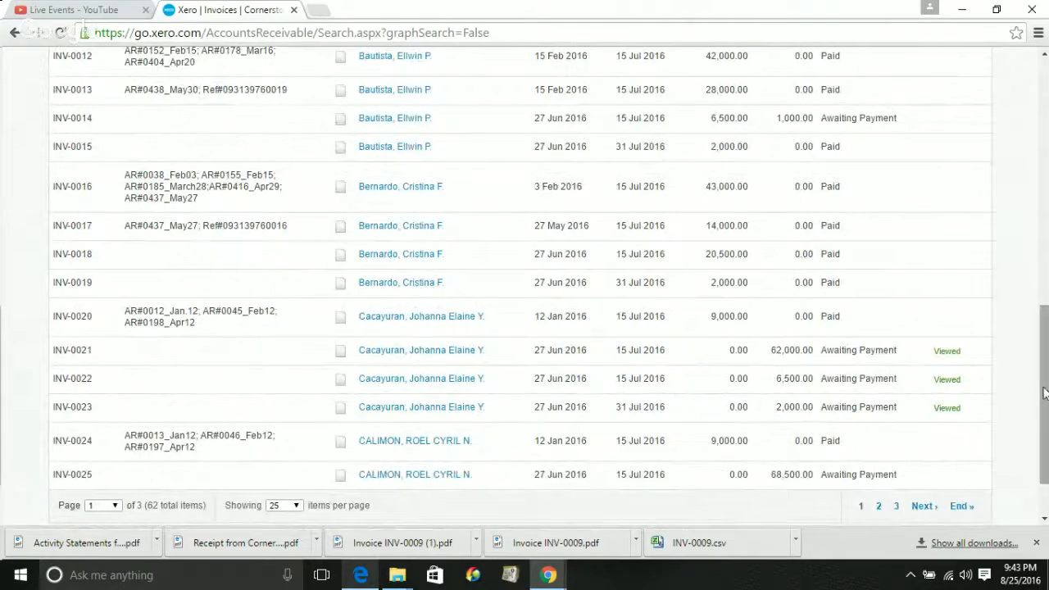
pyautogui.scroll(-2, 1044, 392)
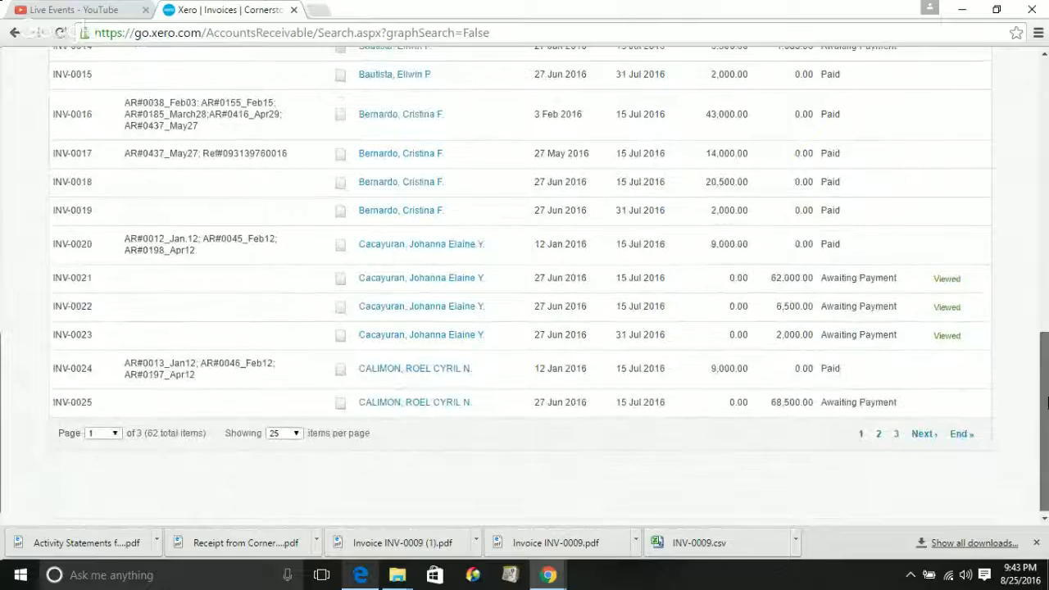
pyautogui.moveTo(1046, 402); pyautogui.dragTo(1026, 435)
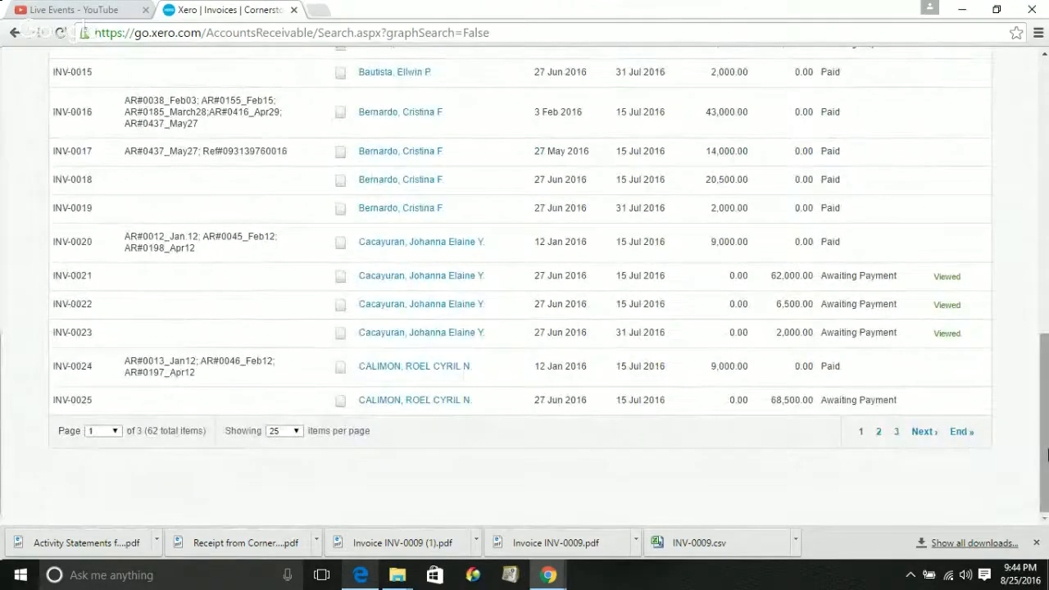
pyautogui.moveTo(1047, 454); pyautogui.dragTo(1045, 207)
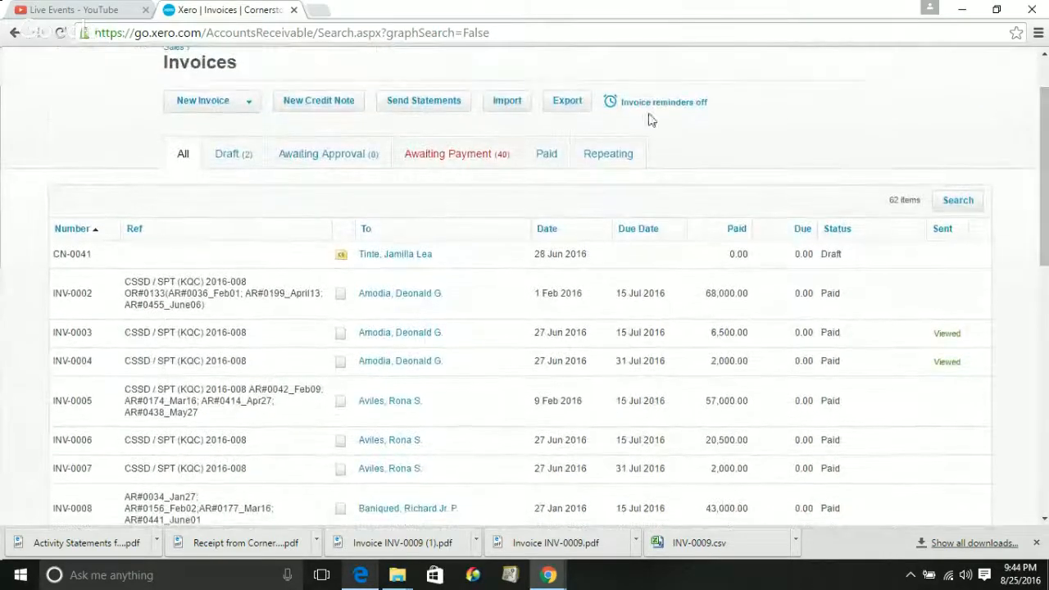
# Turn on invoice reminder emails at 7, 14 and 21 days overdue, keeping the reply-to address unchanged
pyautogui.click(657, 107)
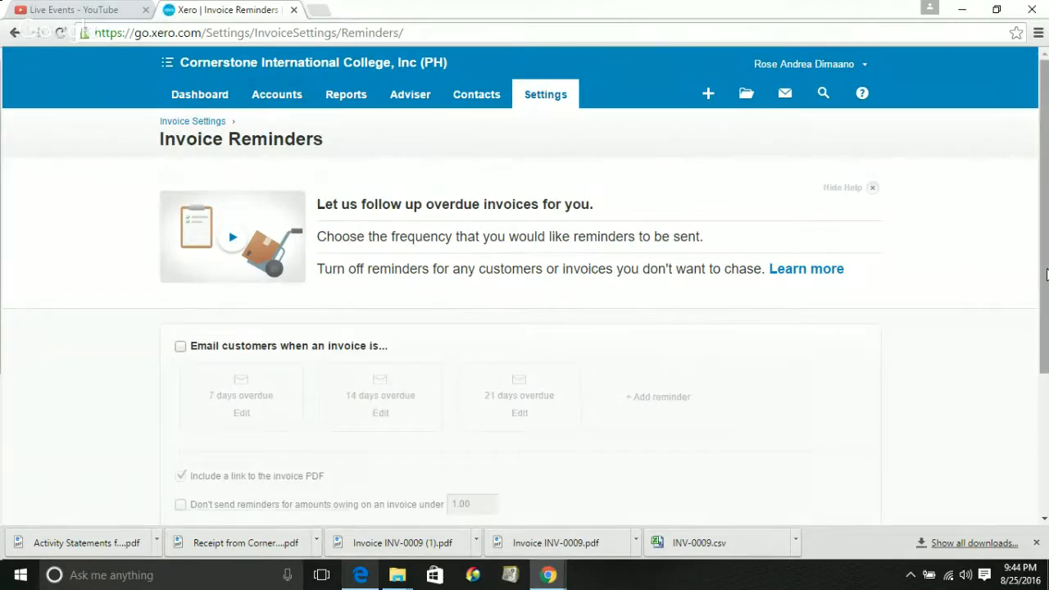
pyautogui.scroll(-3, 1046, 270)
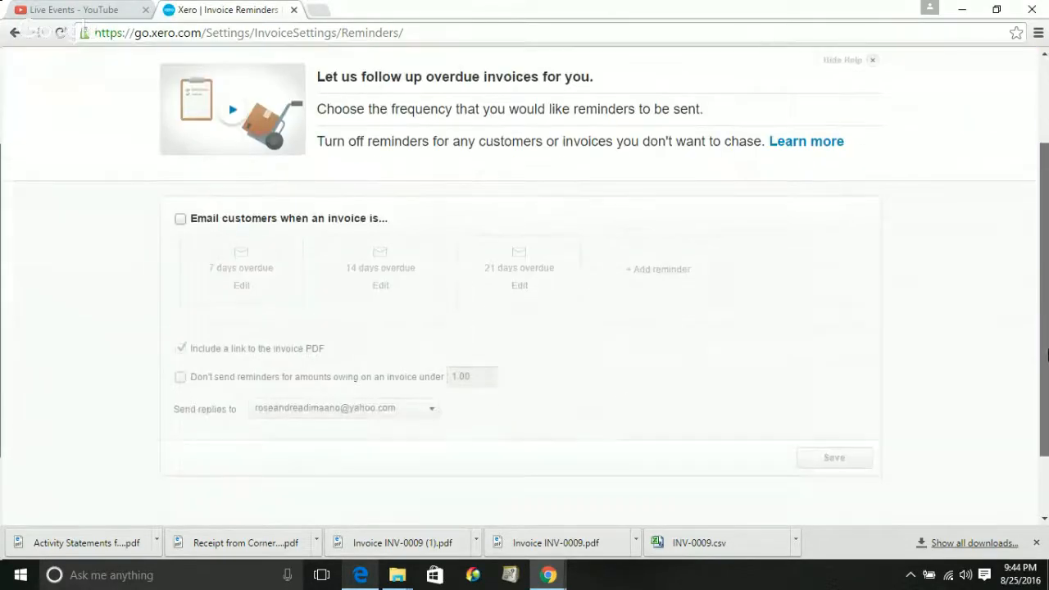
pyautogui.click(180, 219)
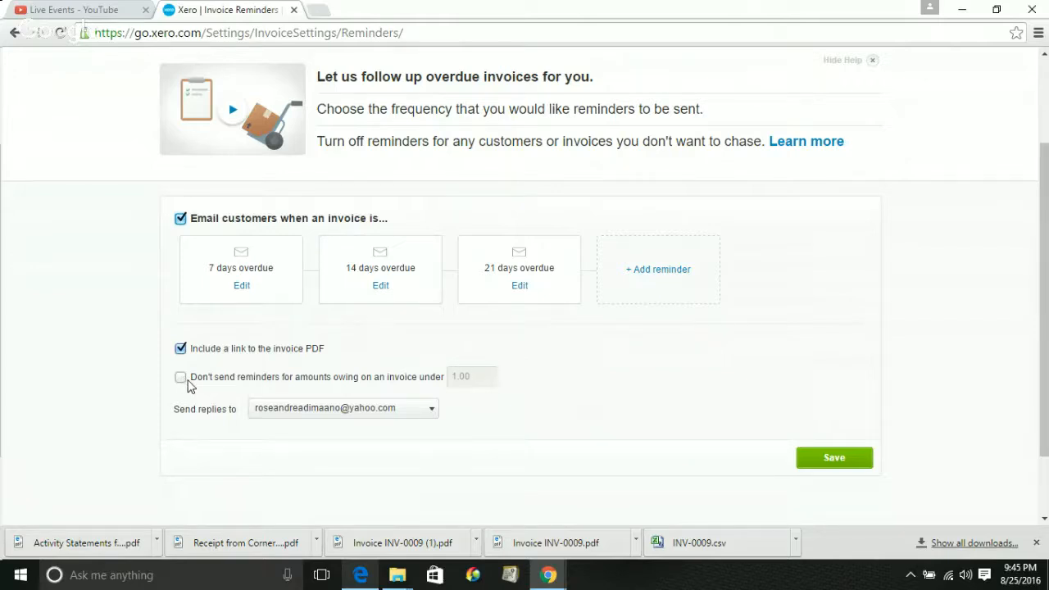
pyautogui.click(270, 418)
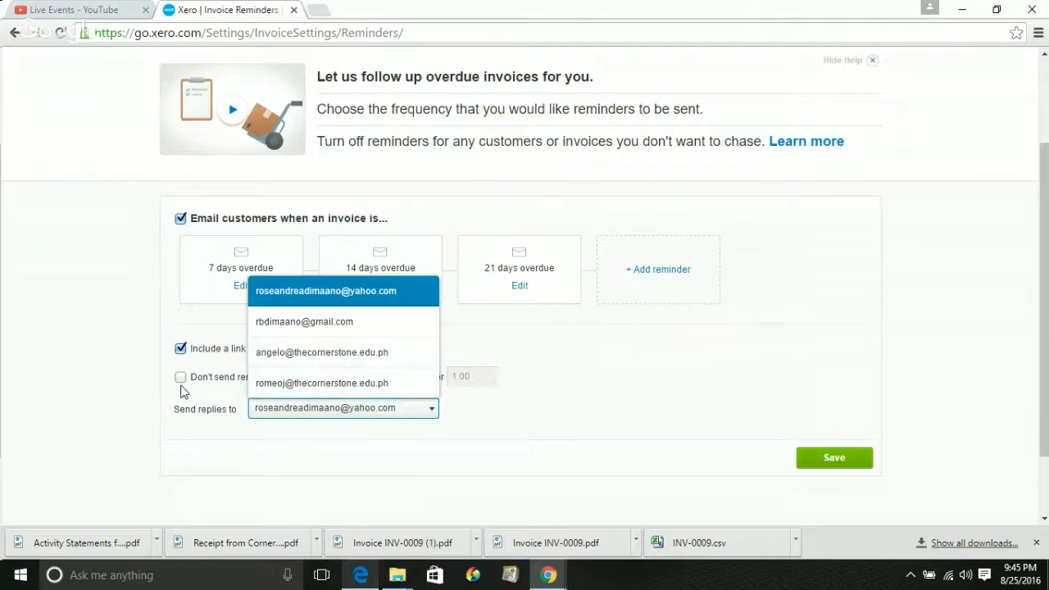
pyautogui.click(709, 424)
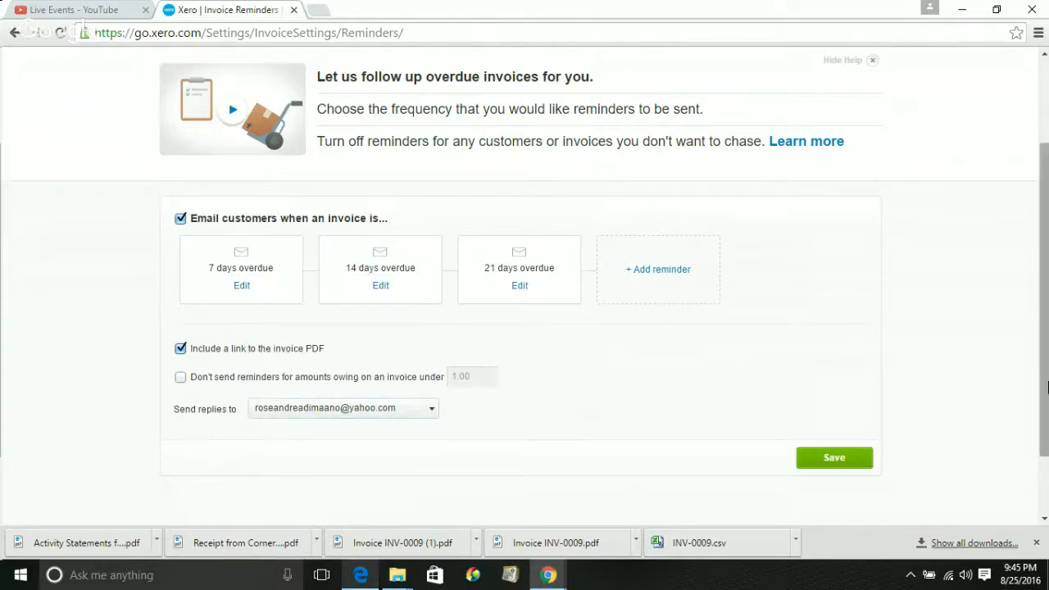
pyautogui.scroll(3, 1046, 391)
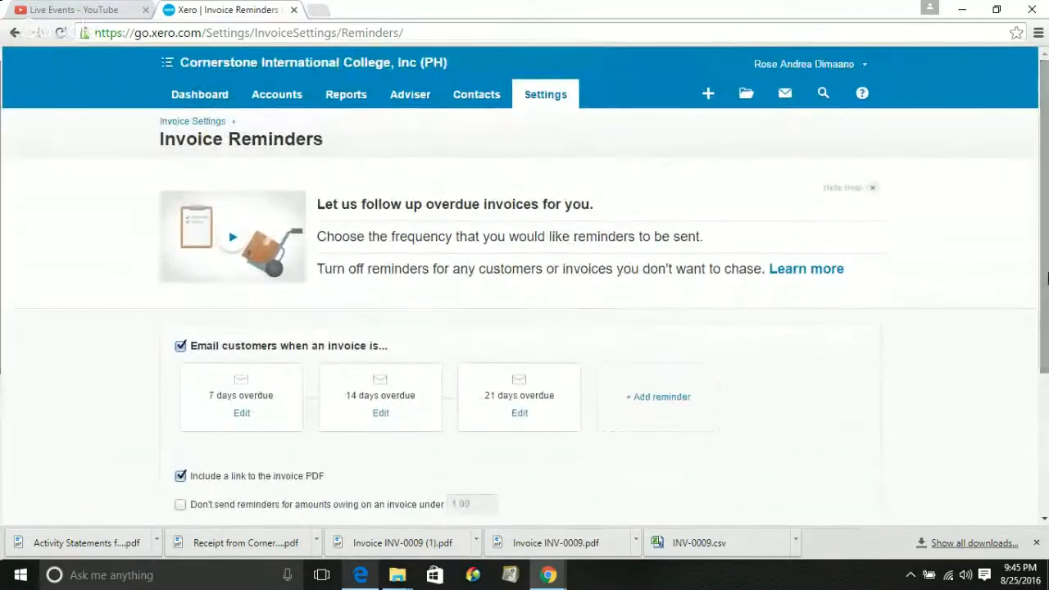
pyautogui.click(332, 96)
pyautogui.click(279, 100)
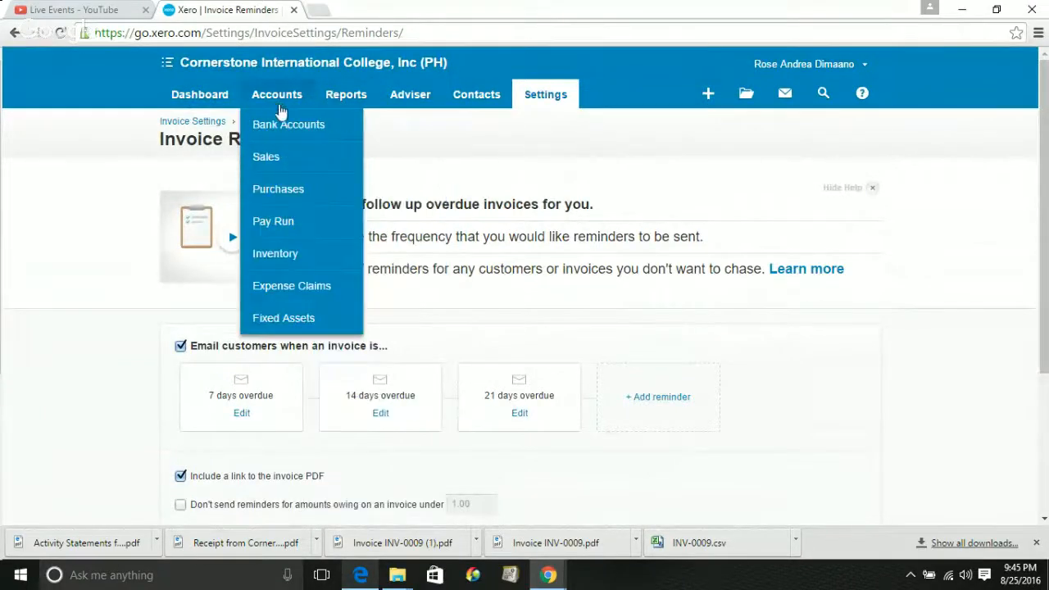
# Go to Sales and open the 'Import your sales invoices' page
pyautogui.click(275, 161)
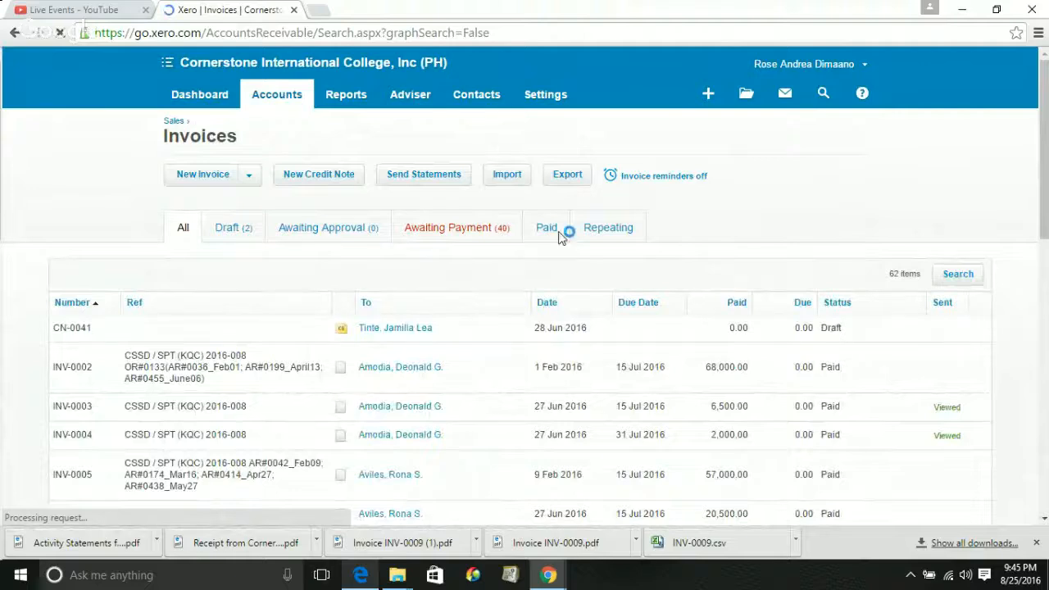
pyautogui.click(506, 177)
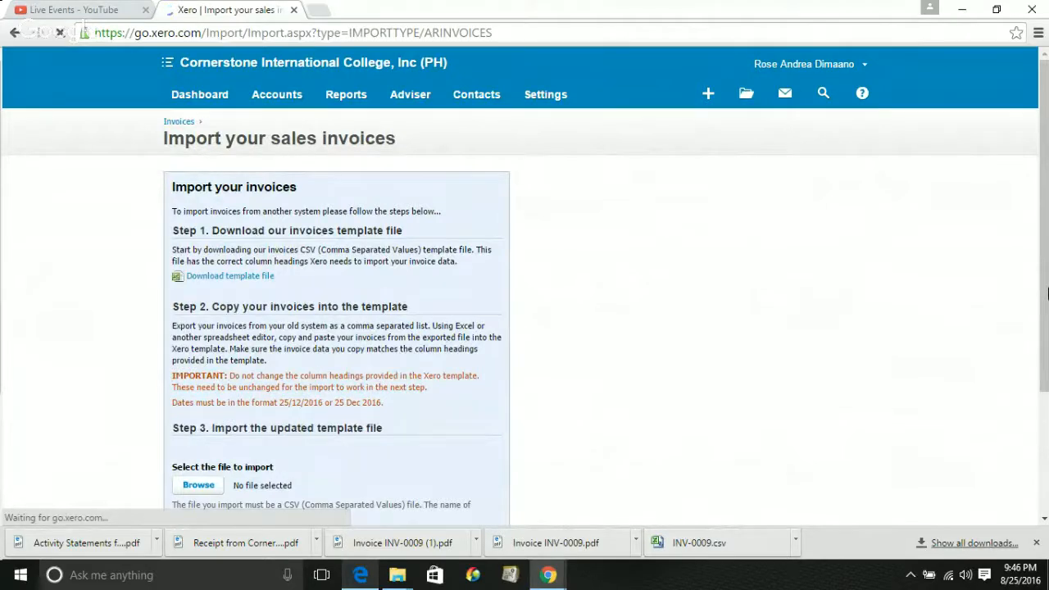
# Download SalesInvoiceTemplate.csv and open it in Excel
pyautogui.scroll(-1, 1048, 293)
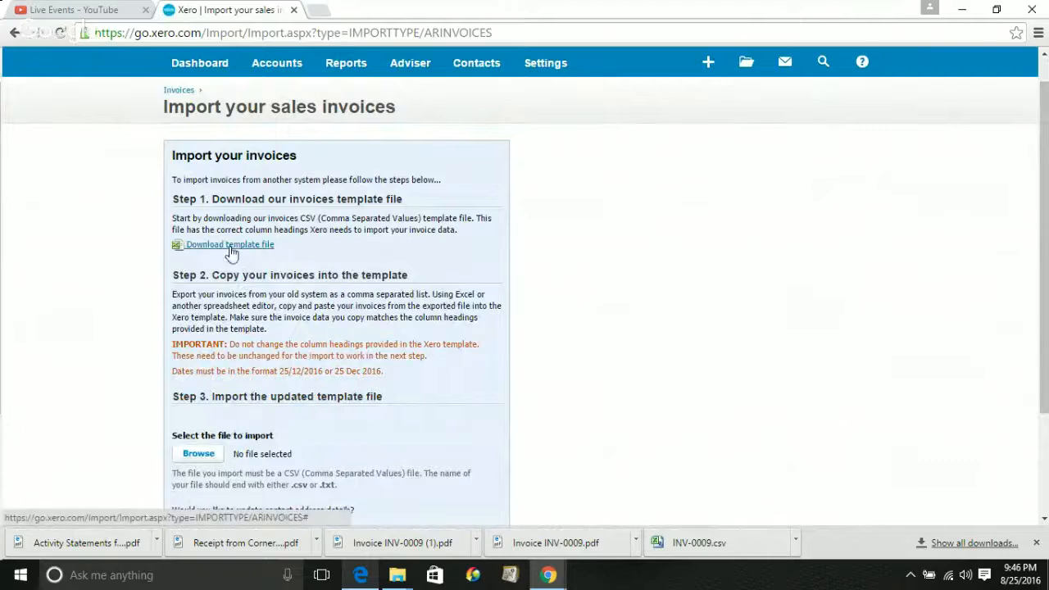
pyautogui.click(231, 249)
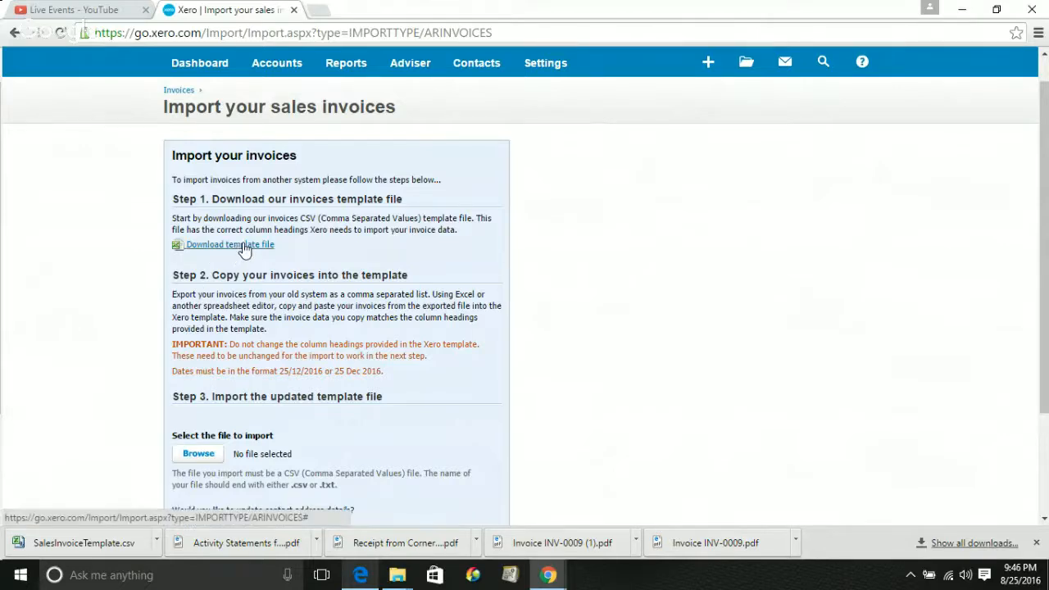
pyautogui.click(242, 250)
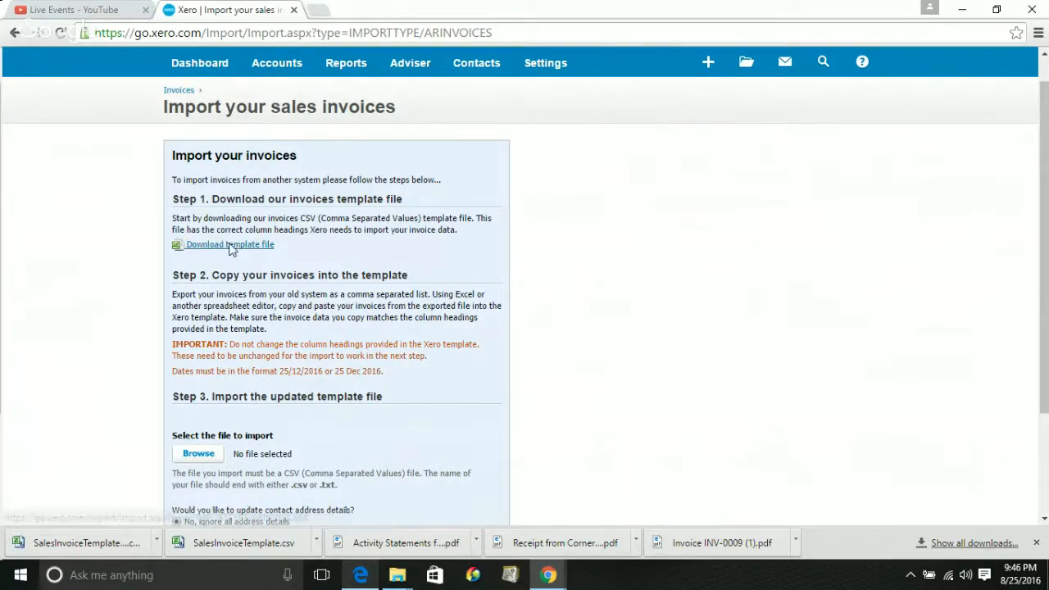
pyautogui.click(231, 245)
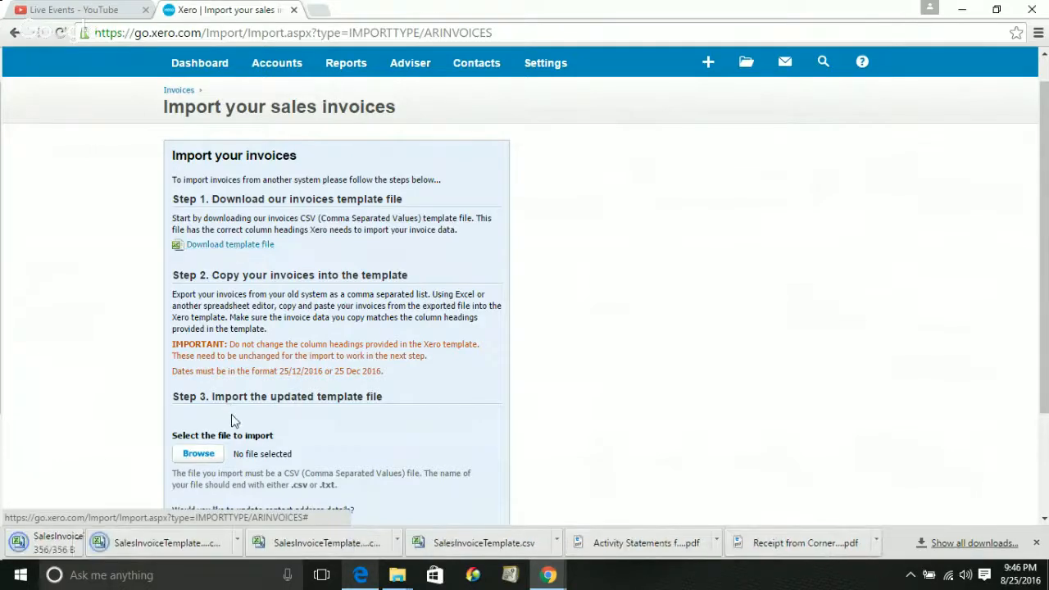
pyautogui.click(92, 545)
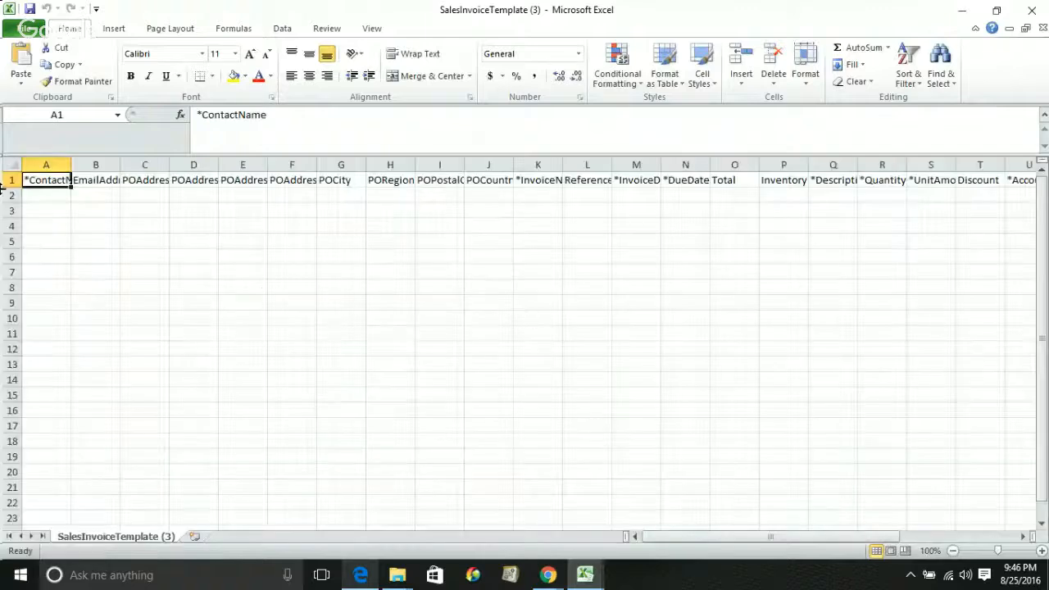
# Step across row 2 of the template to review the column headings such as *ContactName and *DueDate
pyautogui.click(48, 195)
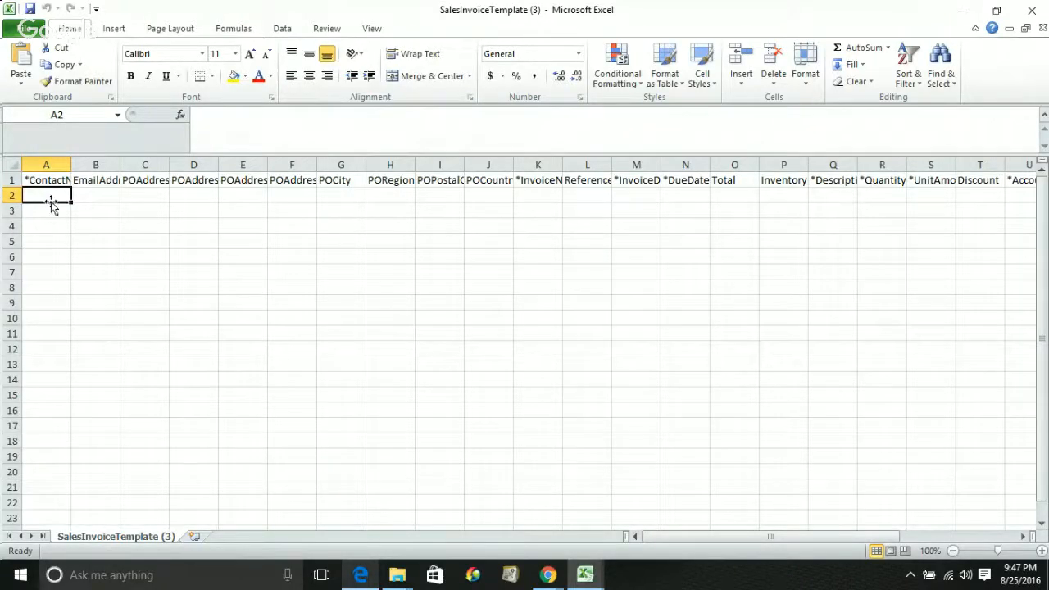
pyautogui.click(51, 211)
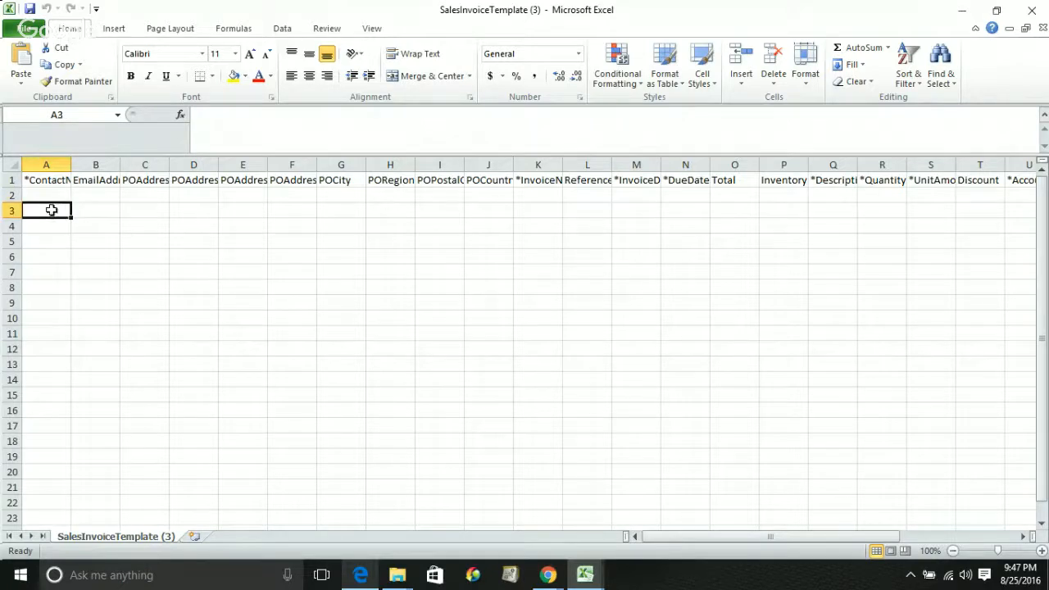
pyautogui.press('Up')
pyautogui.press('Right')
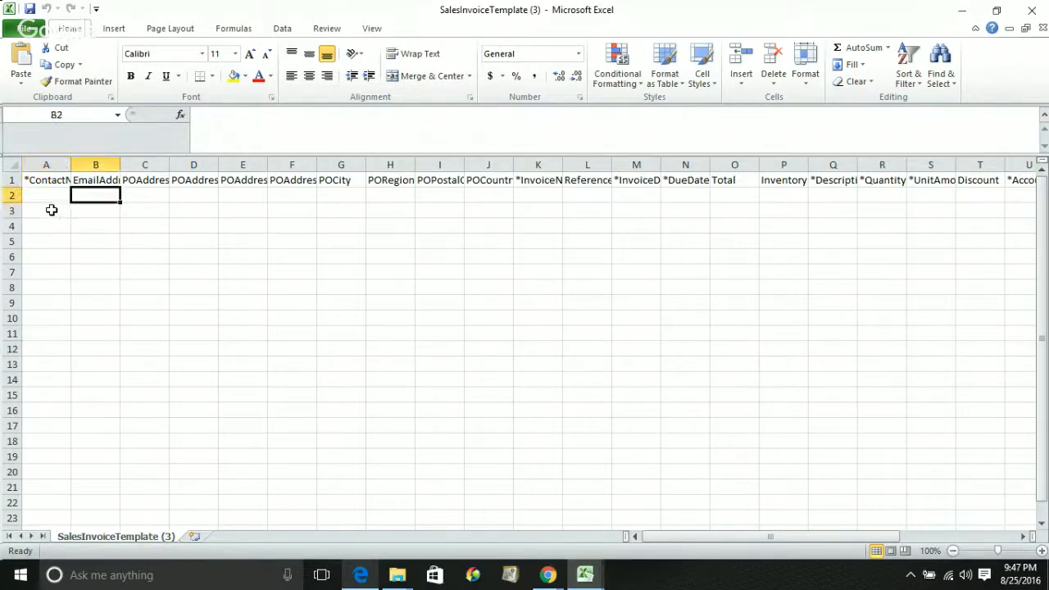
pyautogui.press('Right')
pyautogui.press('Right')
pyautogui.press('Right')
pyautogui.press('Right')
pyautogui.press('Right')
pyautogui.press('Right')
pyautogui.press('Right')
pyautogui.press('Right')
pyautogui.press('Right')
pyautogui.press('Right')
pyautogui.press('Right')
pyautogui.press('Right')
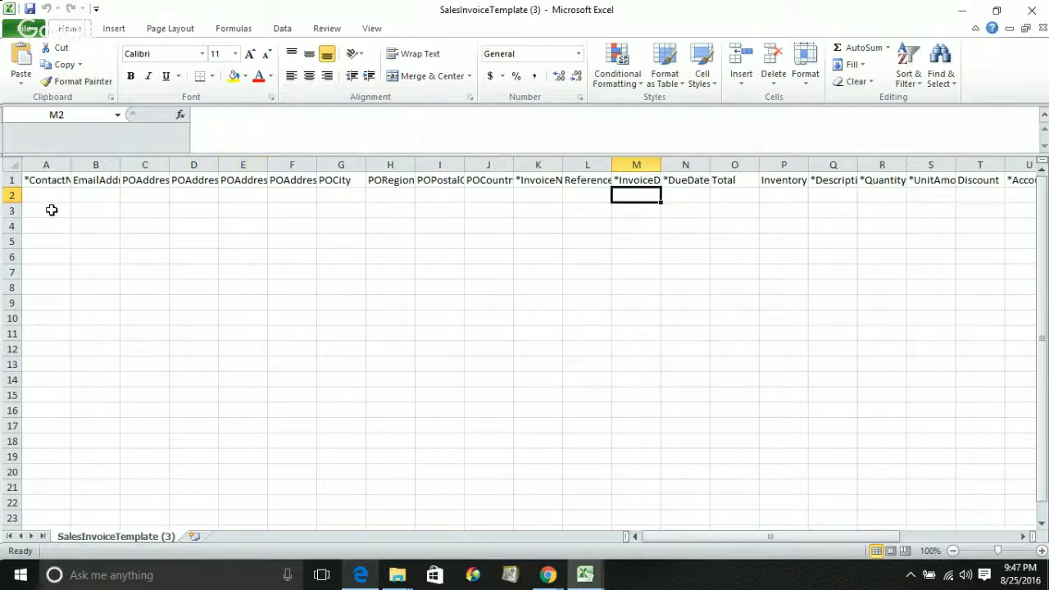
pyautogui.press('Right')
pyautogui.press('Right')
pyautogui.press('Right')
pyautogui.press('Right')
pyautogui.press('Right')
pyautogui.press('Right')
pyautogui.press('Right')
pyautogui.press('Right')
pyautogui.press('Right')
pyautogui.press('Right')
pyautogui.press('Right')
pyautogui.press('Right')
pyautogui.press('Right')
pyautogui.press('Right')
pyautogui.press('Right')
pyautogui.press('Right')
pyautogui.press('Right')
pyautogui.press('Right')
pyautogui.press('Right')
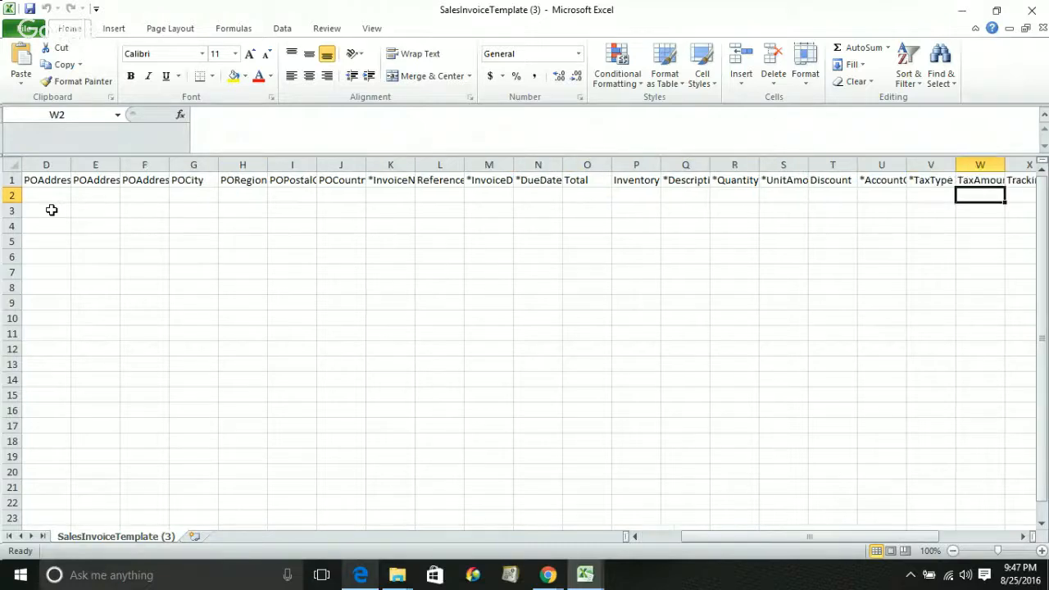
pyautogui.press('Right')
pyautogui.press('Left')
pyautogui.press('Left')
pyautogui.press('Left')
pyautogui.press('Left')
pyautogui.press('Left')
pyautogui.press('Left')
pyautogui.press('Left')
pyautogui.press('Left')
pyautogui.press('Left')
pyautogui.press('Left')
pyautogui.press('Left')
pyautogui.press('Left')
pyautogui.press('Left')
pyautogui.press('Left')
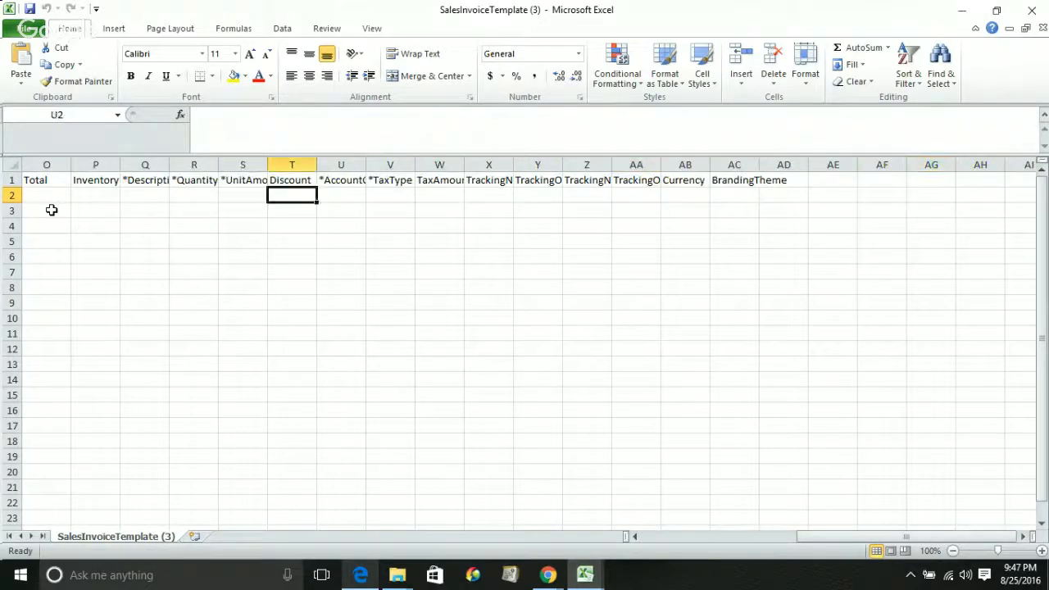
pyautogui.press('Left')
pyautogui.press('Left')
pyautogui.press('Left')
pyautogui.press('Left')
pyautogui.press('Left')
pyautogui.press('Left')
pyautogui.press('Left')
pyautogui.press('Left')
pyautogui.press('Left')
pyautogui.press('Left')
pyautogui.press('Left')
pyautogui.press('Left')
pyautogui.press('Left')
pyautogui.press('Left')
pyautogui.press('Left')
pyautogui.press('Left')
pyautogui.press('Left')
pyautogui.press('Left')
pyautogui.press('Left')
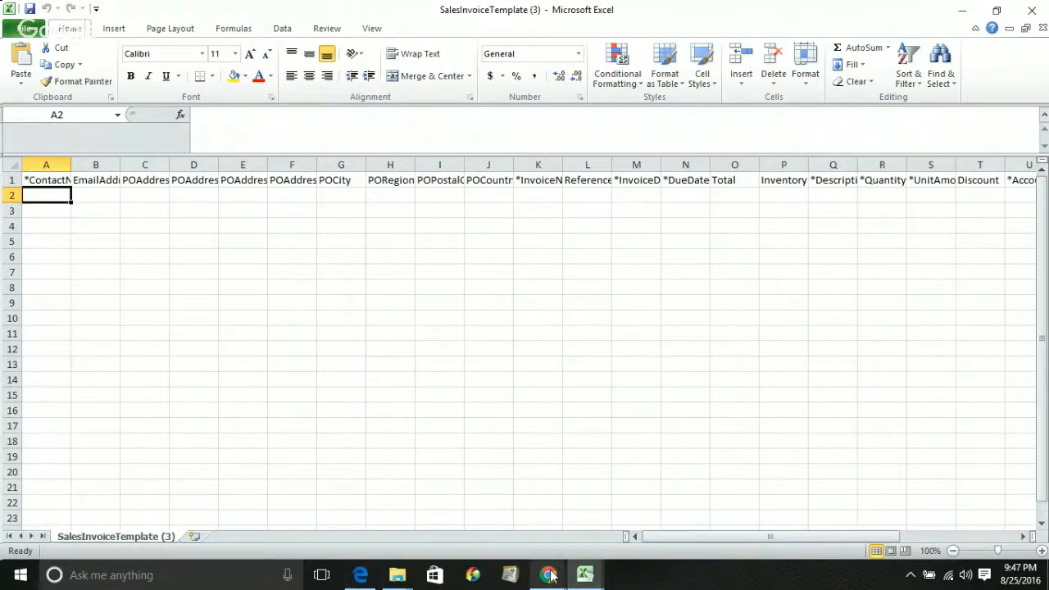
# Switch back to Xero's 'Import your sales invoices' page in Chrome
pyautogui.moveTo(551, 576)
pyautogui.moveTo(671, 515)
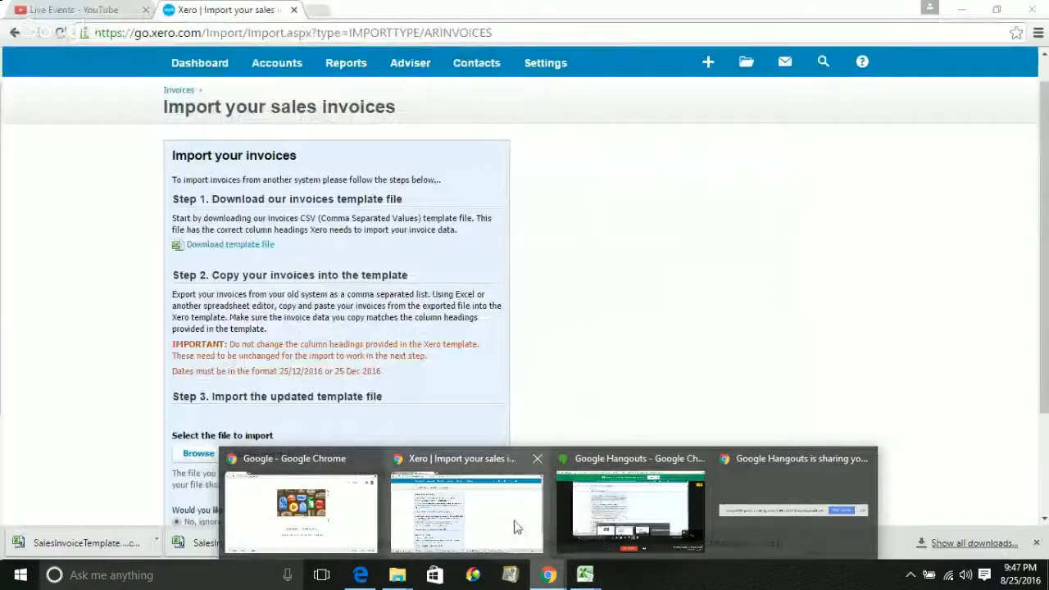
pyautogui.click(492, 517)
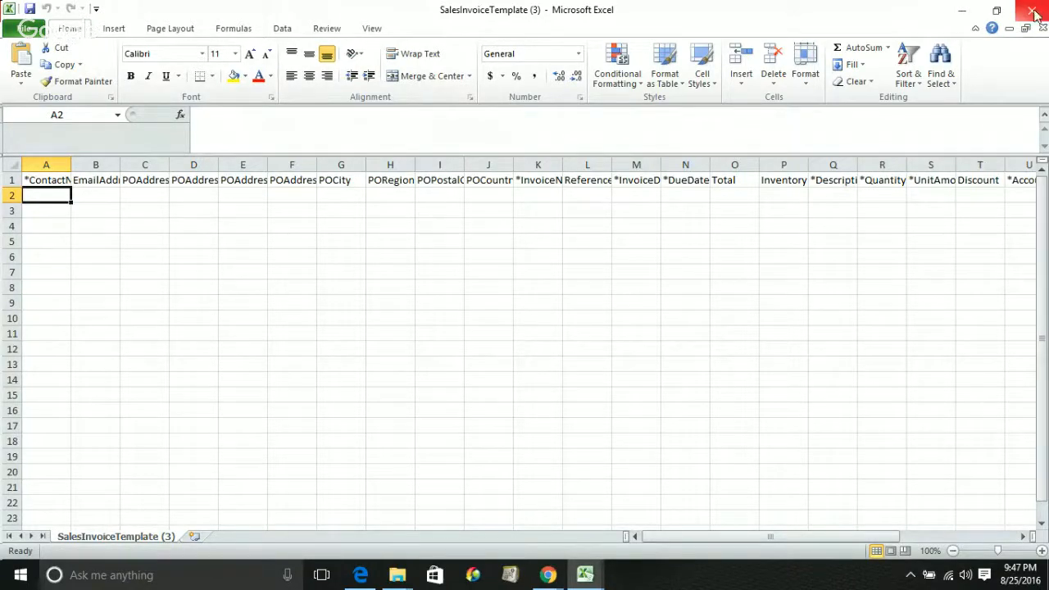
pyautogui.click(549, 576)
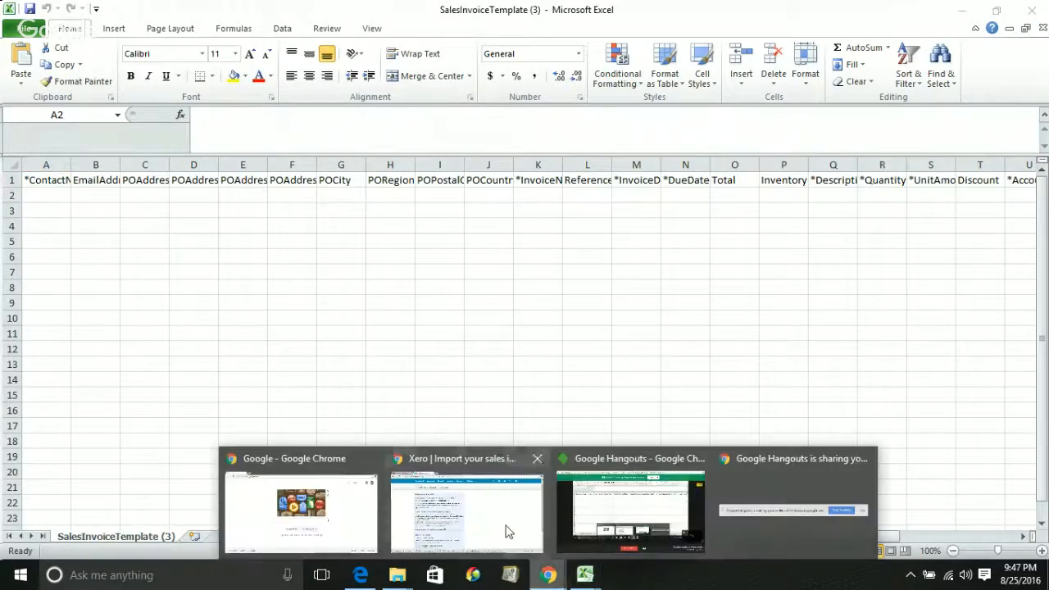
pyautogui.click(506, 532)
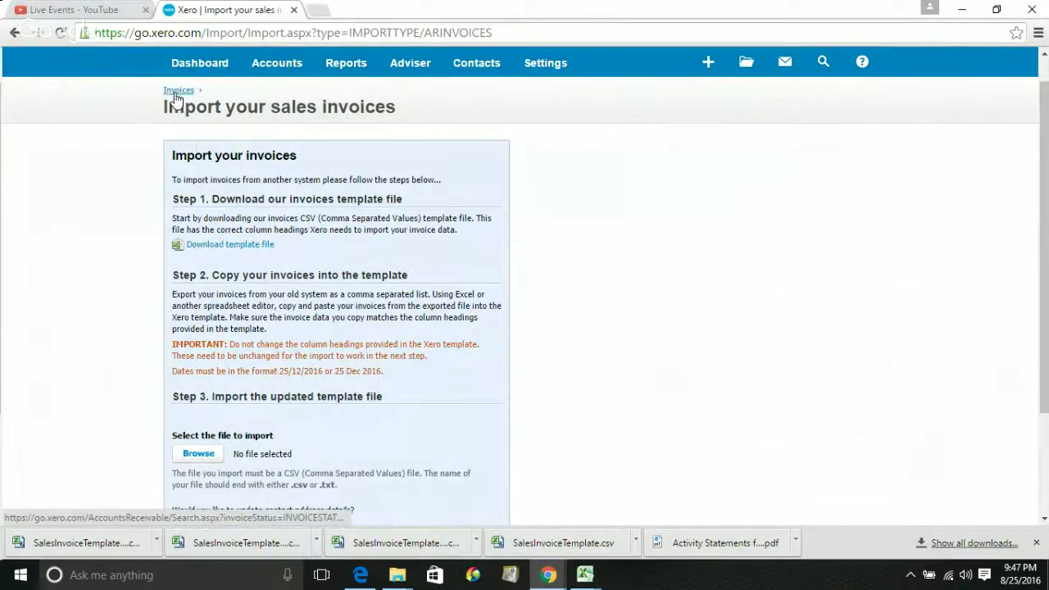
# Return to Xero's Draft invoices list from the Invoices breadcrumb
pyautogui.click(176, 96)
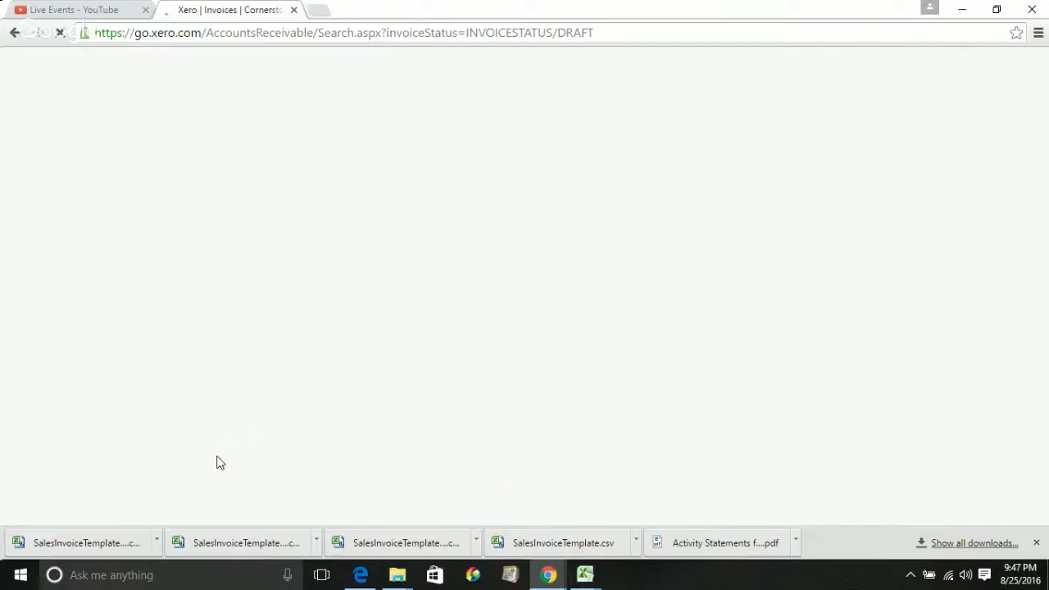
pyautogui.click(590, 576)
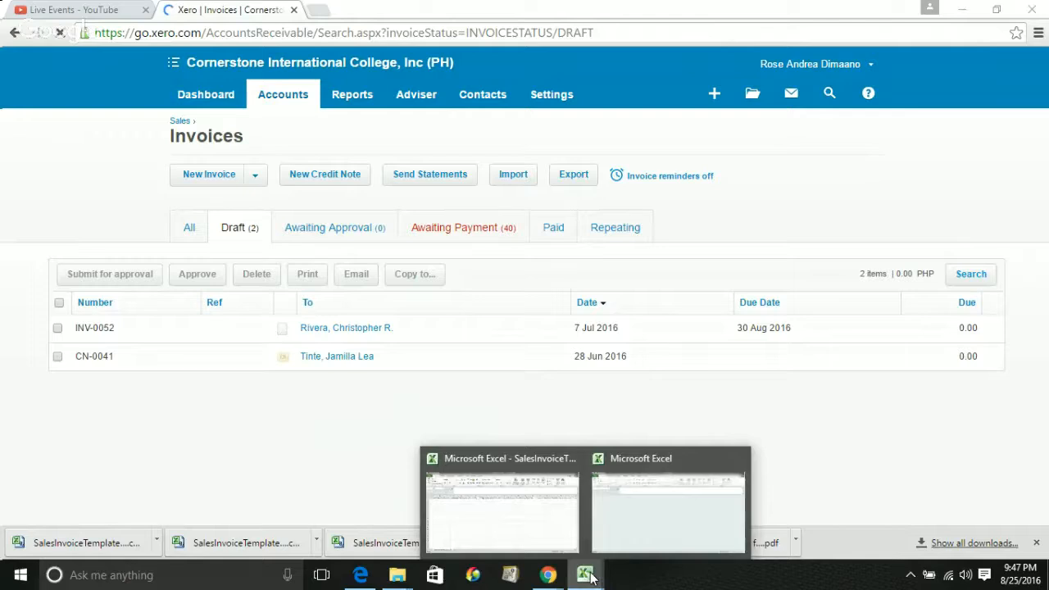
pyautogui.click(708, 483)
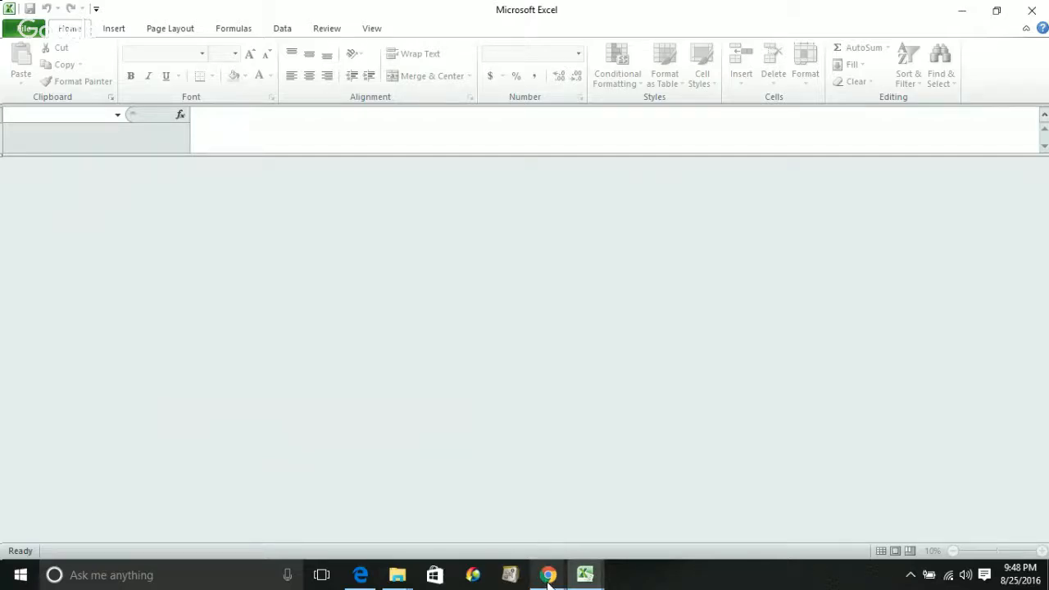
pyautogui.moveTo(548, 578)
pyautogui.click(517, 513)
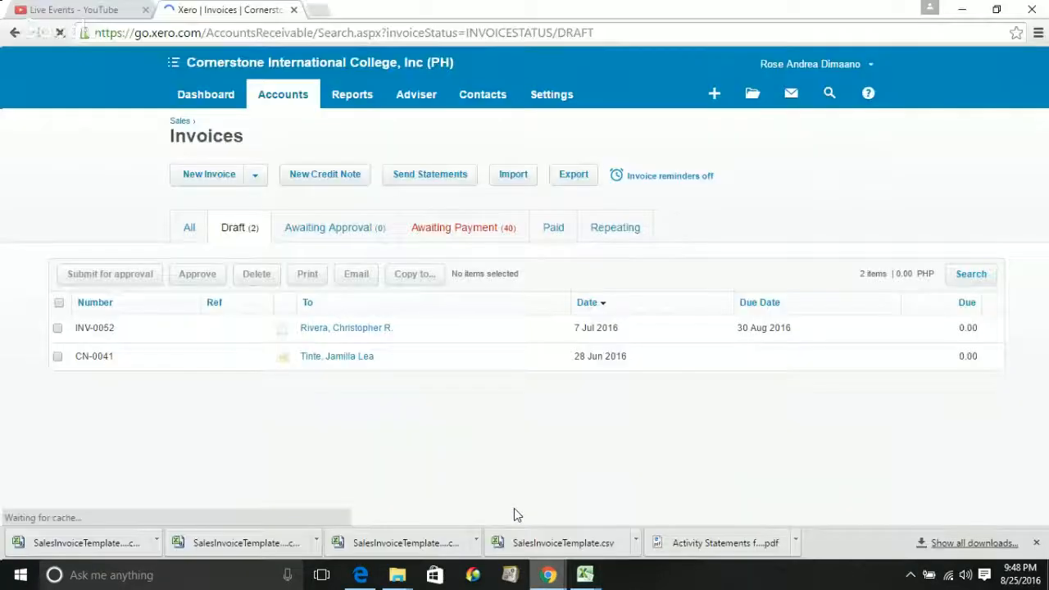
# Export the draft invoices to a SalesInvoices CSV and open it in Excel
pyautogui.click(562, 180)
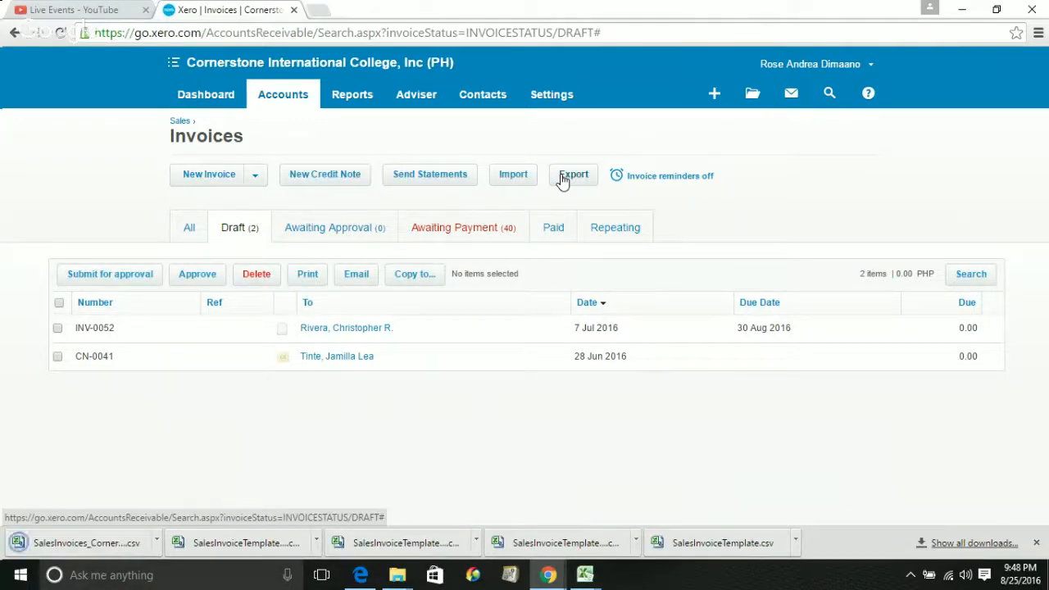
pyautogui.click(562, 180)
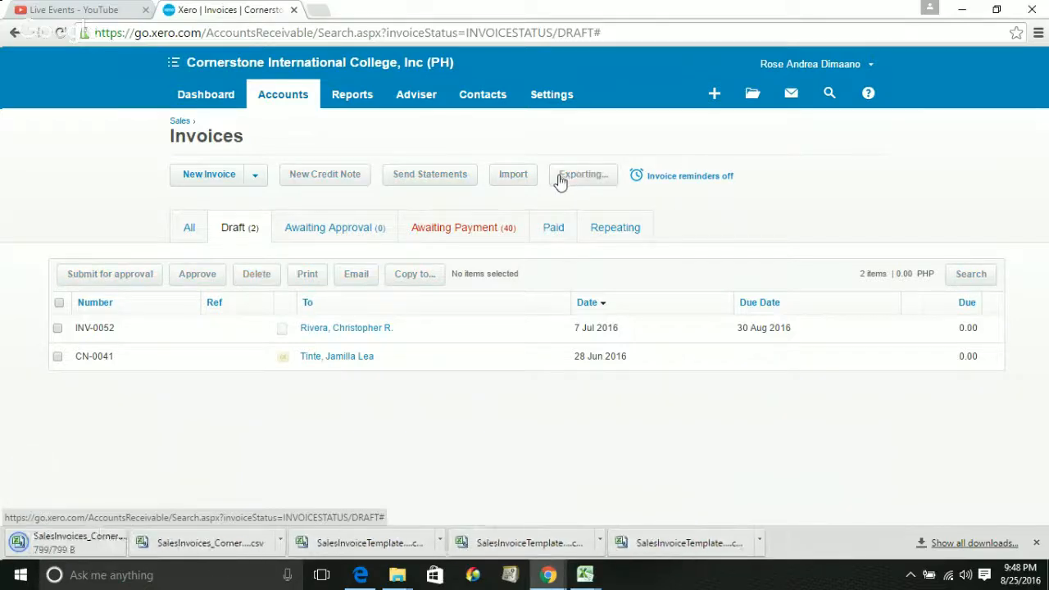
pyautogui.click(36, 537)
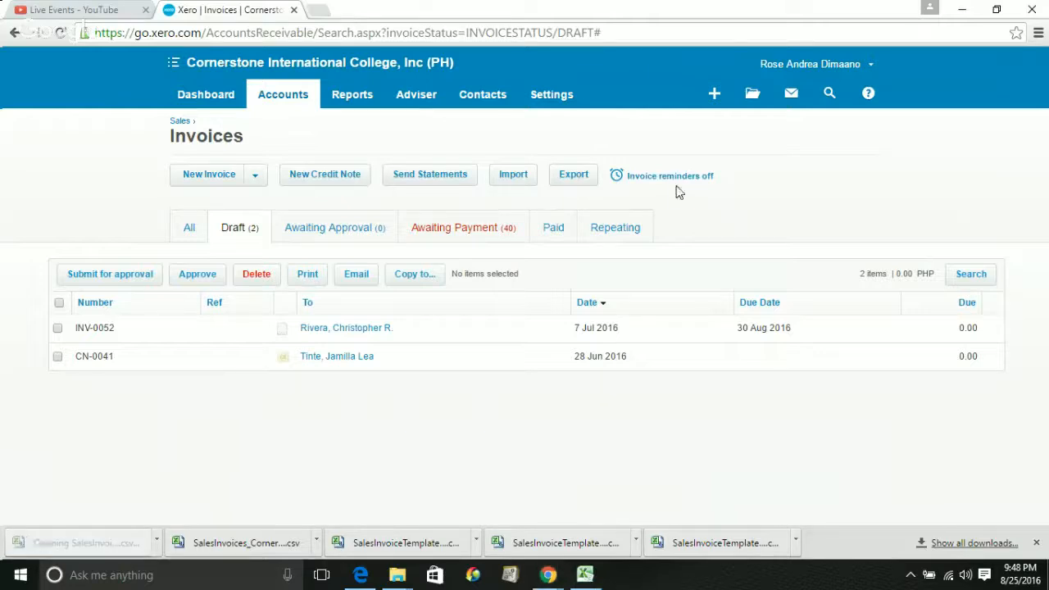
pyautogui.click(573, 175)
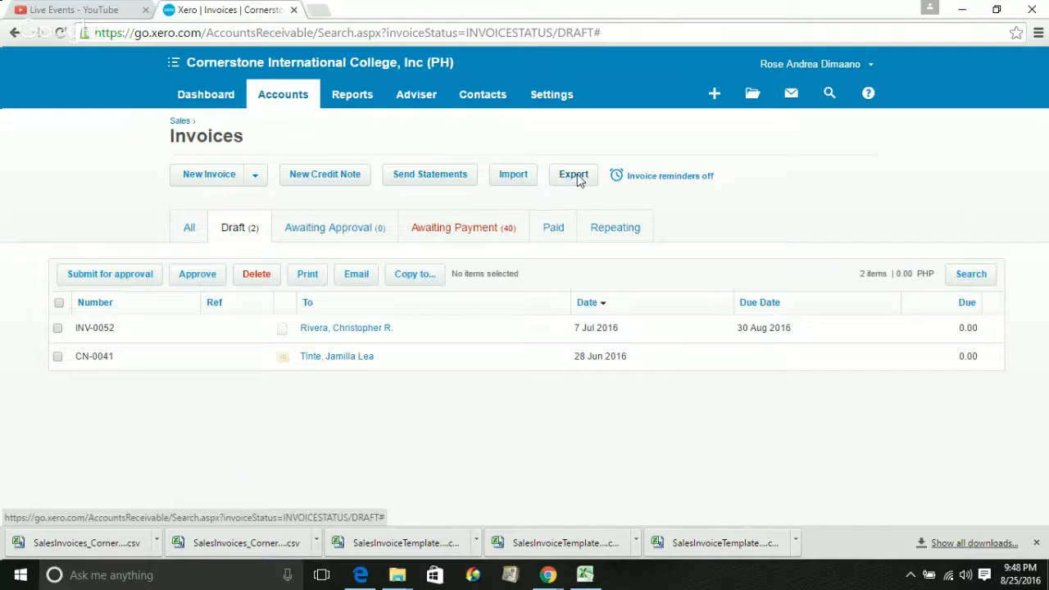
pyautogui.click(577, 181)
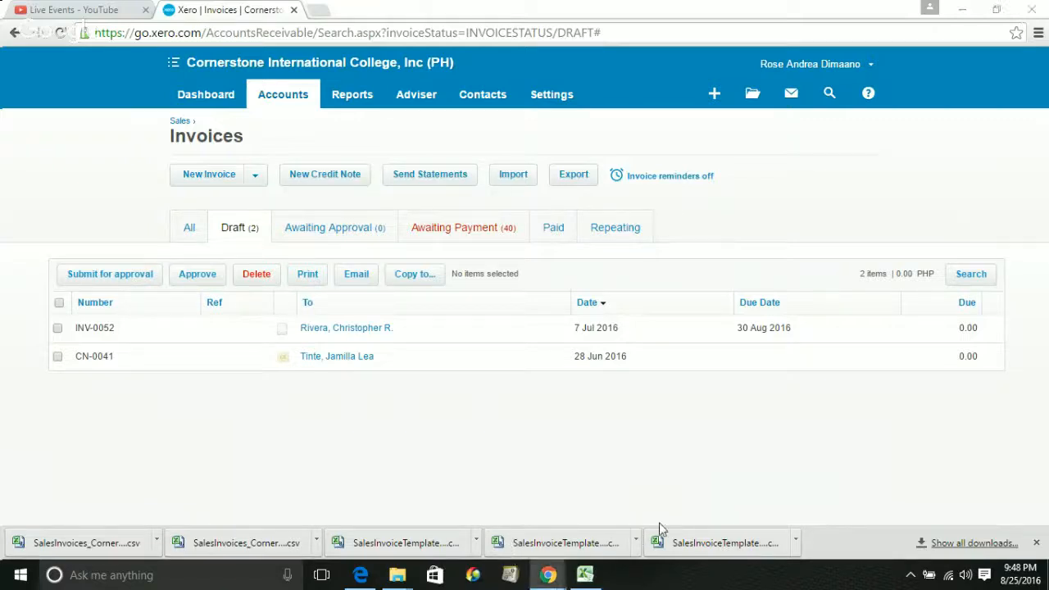
pyautogui.click(58, 551)
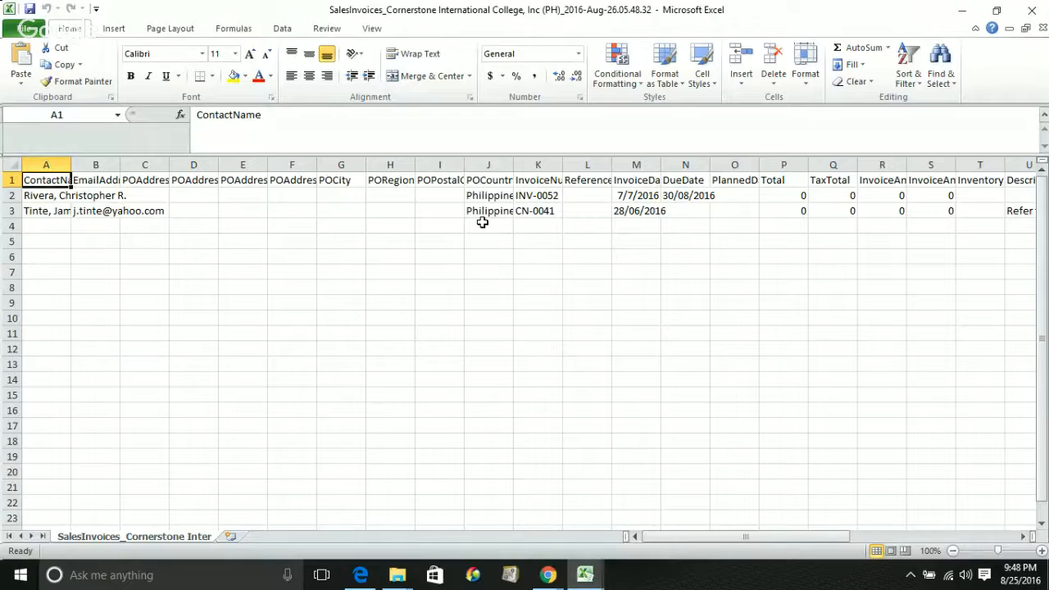
# Autofit column A to show full contact names, then check INV-0052 and CN-0041
pyautogui.press('Down')
pyautogui.press('Down')
pyautogui.press('Right')
pyautogui.press('Right')
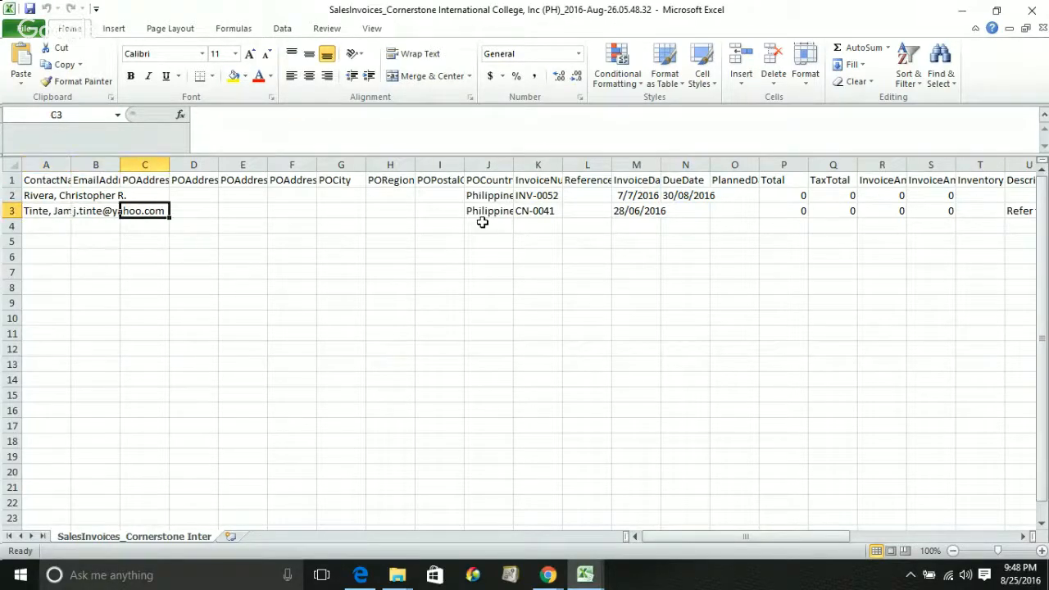
pyautogui.press('Right')
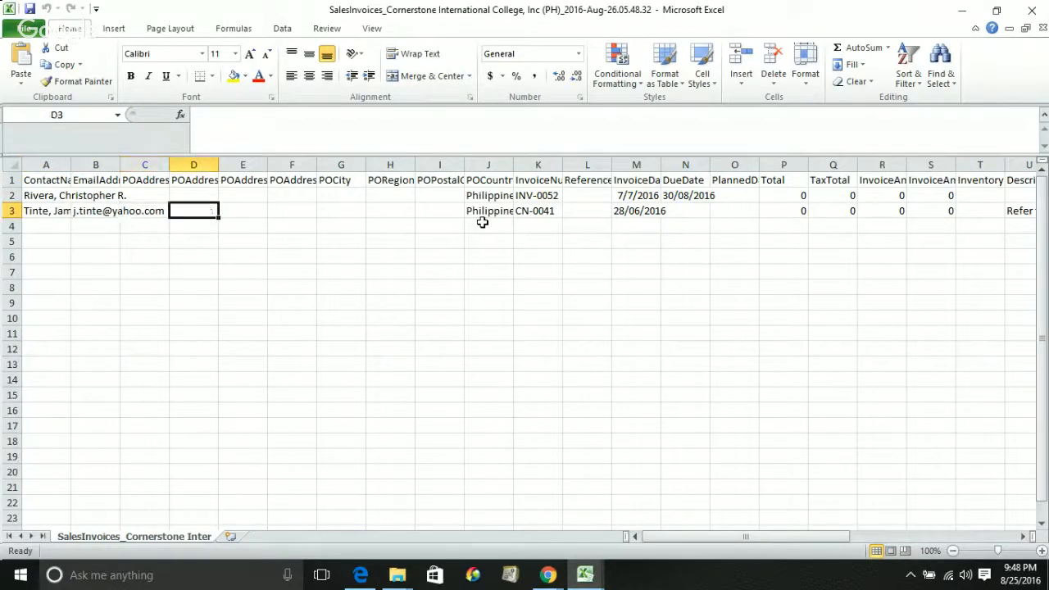
pyautogui.press('Left')
pyautogui.press('Left')
pyautogui.press('Left')
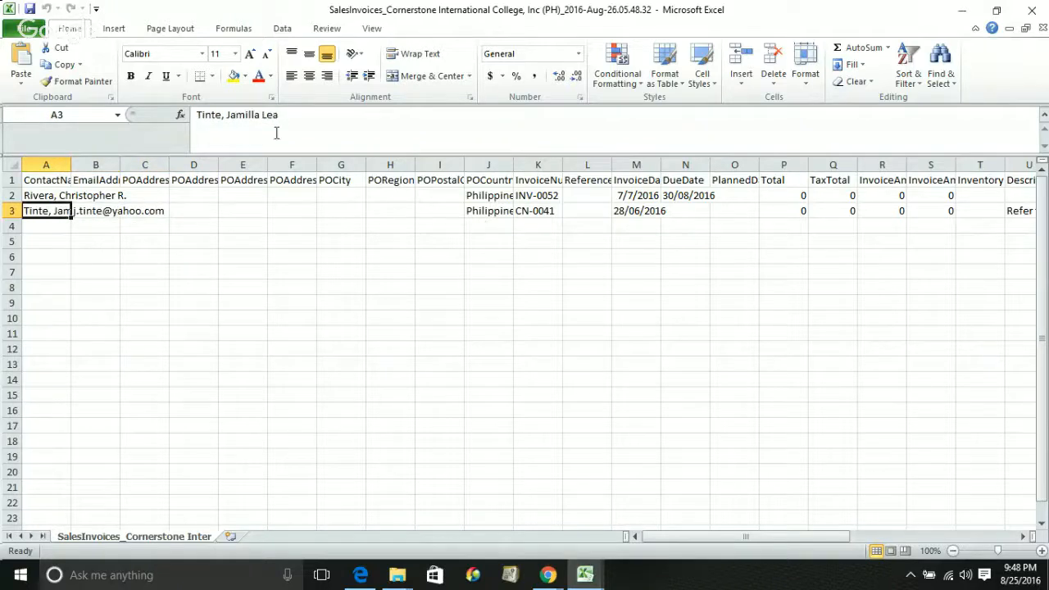
pyautogui.doubleClick(71, 164)
pyautogui.click(578, 195)
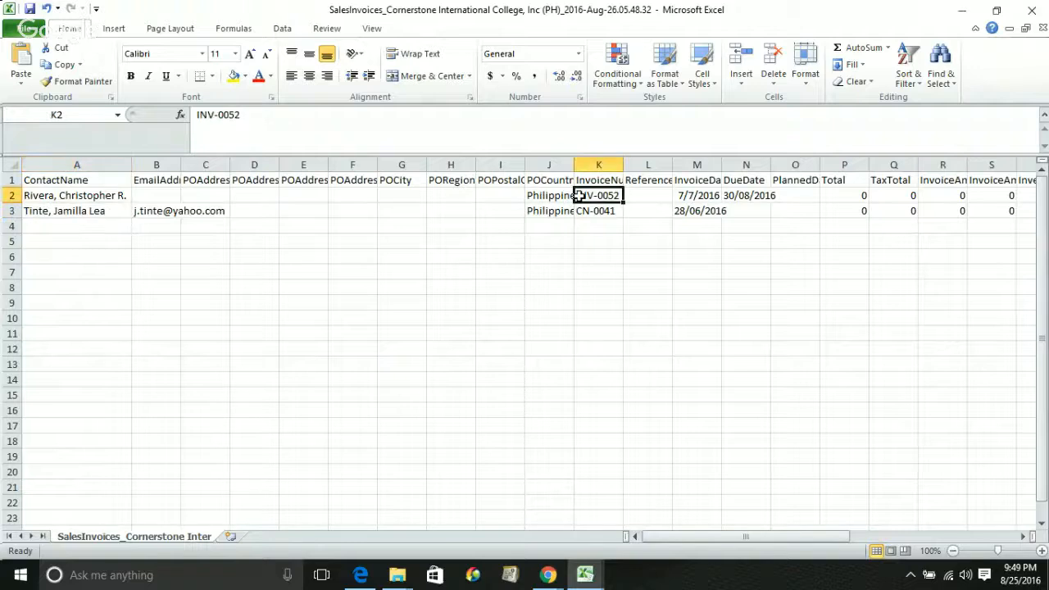
pyautogui.press('Down')
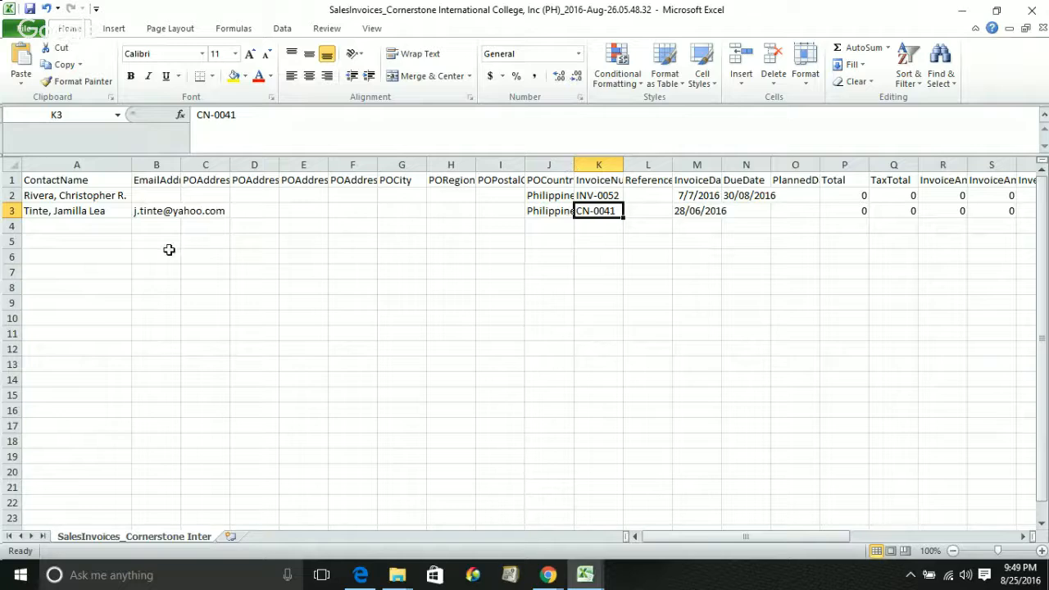
# Review the CN-0041 row and move across the columns to the Status column showing Draft
pyautogui.click(3, 210)
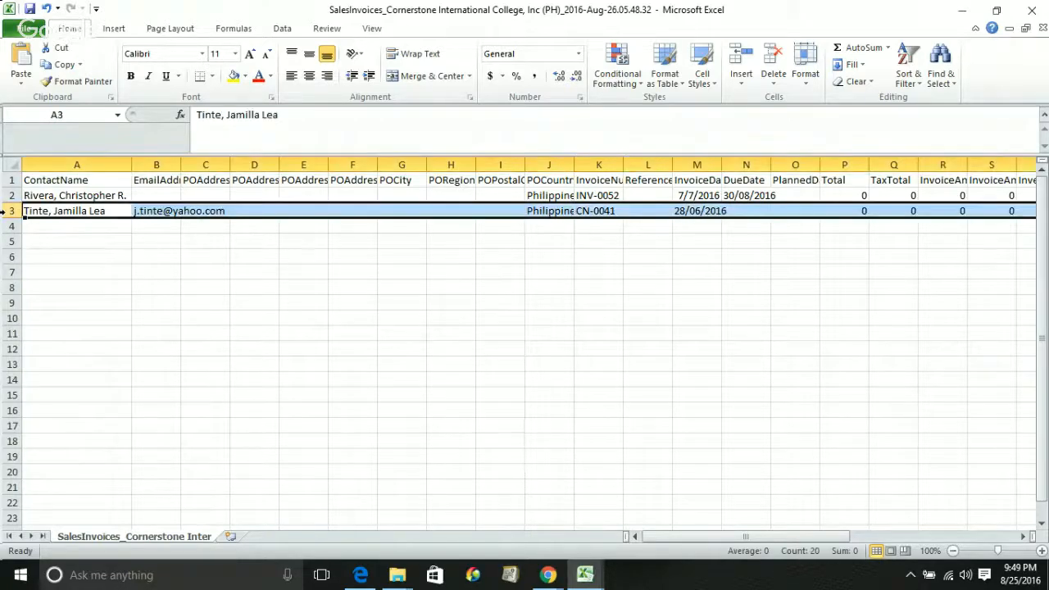
pyautogui.click(67, 224)
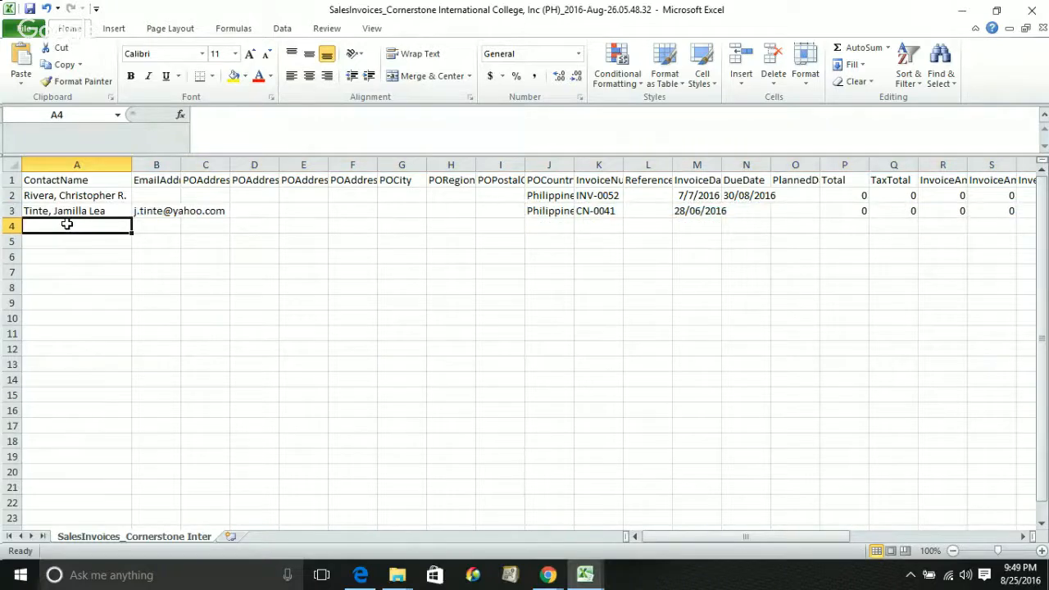
pyautogui.press('Tab')
pyautogui.press('Tab')
pyautogui.press('Tab')
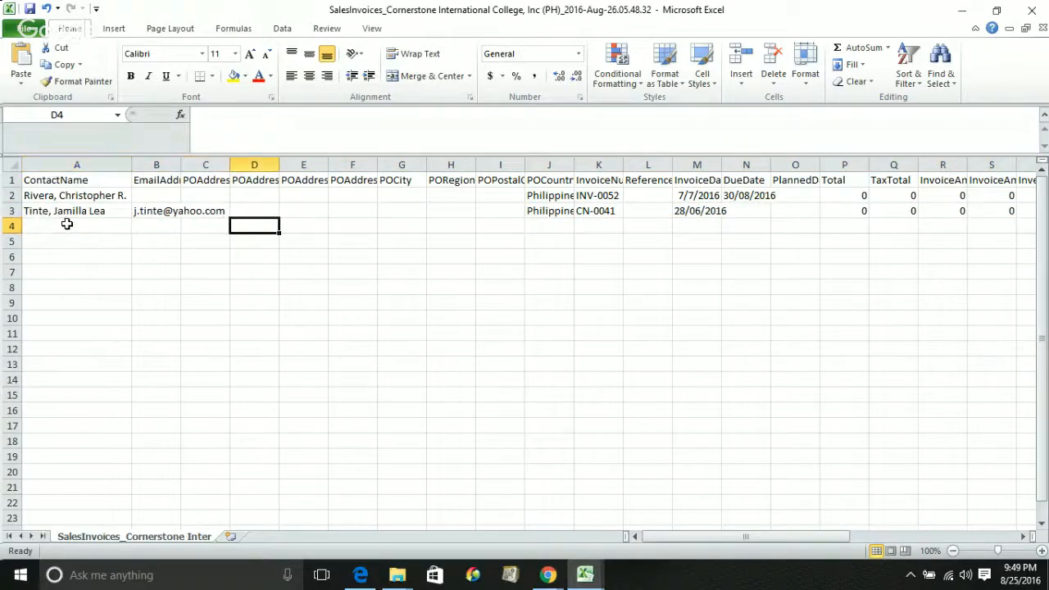
pyautogui.press('Tab')
pyautogui.press('Tab')
pyautogui.press('Tab')
pyautogui.press('Tab')
pyautogui.press('Tab')
pyautogui.press('Tab')
pyautogui.press('Tab')
pyautogui.press('Tab')
pyautogui.press('Tab')
pyautogui.press('Tab')
pyautogui.press('Tab')
pyautogui.press('Tab')
pyautogui.press('Tab')
pyautogui.press('Tab')
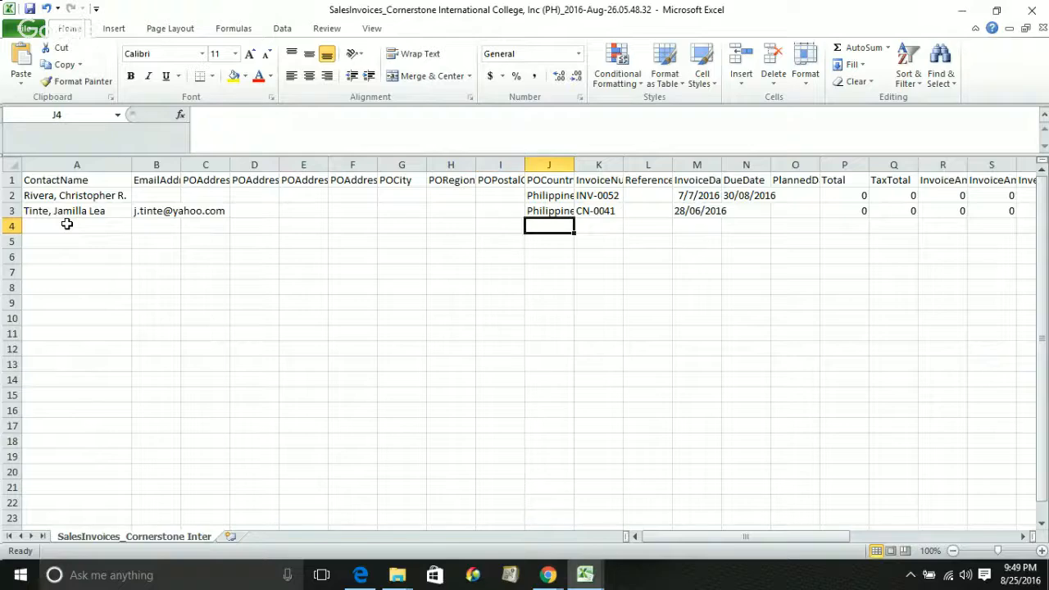
pyautogui.press('Tab')
pyautogui.press('Tab')
pyautogui.press('Tab')
pyautogui.press('Tab')
pyautogui.press('Tab')
pyautogui.press('Tab')
pyautogui.press('Tab')
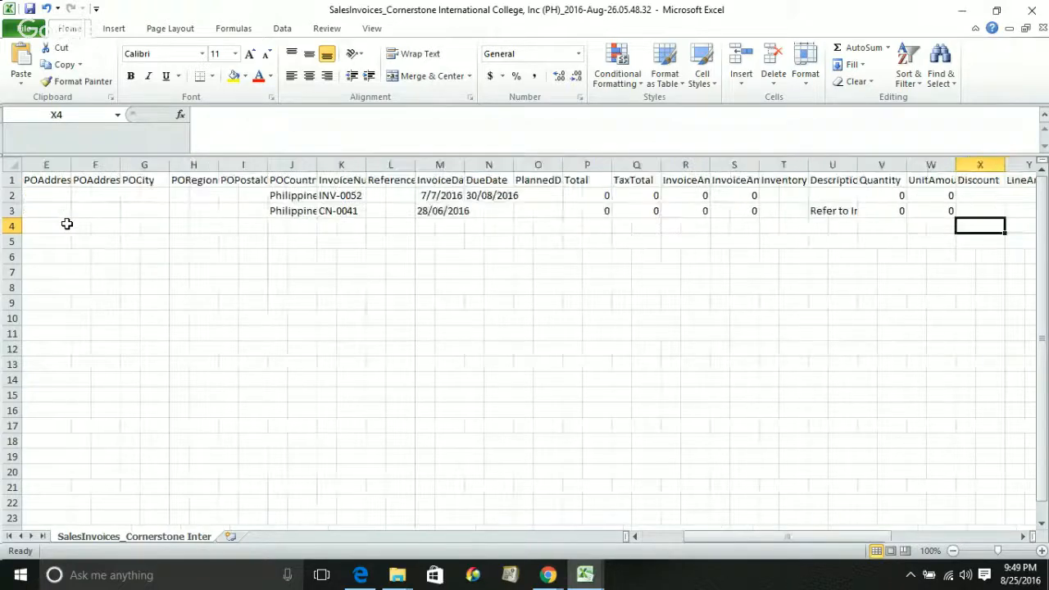
pyautogui.press('Tab')
pyautogui.press('Tab')
pyautogui.press('Tab')
pyautogui.press('Tab')
pyautogui.press('Tab')
pyautogui.press('Tab')
pyautogui.press('Tab')
pyautogui.press('Tab')
pyautogui.press('Tab')
pyautogui.press('Tab')
pyautogui.press('Tab')
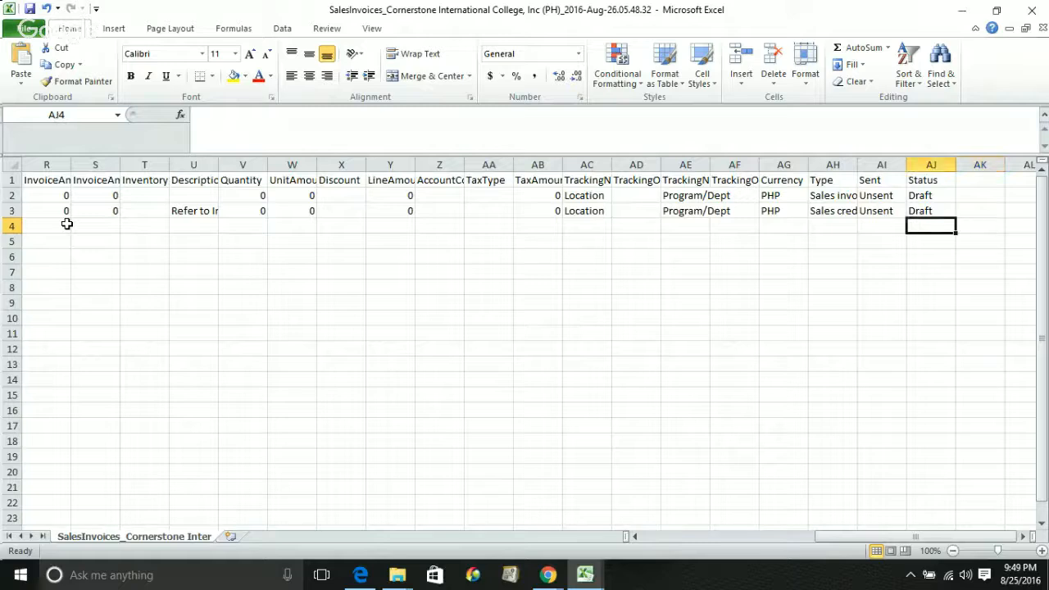
pyautogui.hotkey('shift', 'Tab')
pyautogui.hotkey('shift', 'Tab')
pyautogui.hotkey('shift', 'Tab')
pyautogui.hotkey('shift', 'Tab')
pyautogui.hotkey('shift', 'Tab')
pyautogui.hotkey('shift', 'Tab')
pyautogui.hotkey('shift', 'Tab')
pyautogui.hotkey('shift', 'Tab')
pyautogui.hotkey('shift', 'Tab')
pyautogui.hotkey('shift', 'Tab')
pyautogui.hotkey('shift', 'Tab')
pyautogui.hotkey('shift', 'Tab')
pyautogui.hotkey('shift', 'Tab')
pyautogui.hotkey('shift', 'Tab')
pyautogui.hotkey('shift', 'Tab')
pyautogui.hotkey('shift', 'Tab')
pyautogui.hotkey('shift', 'Tab')
pyautogui.hotkey('shift', 'Tab')
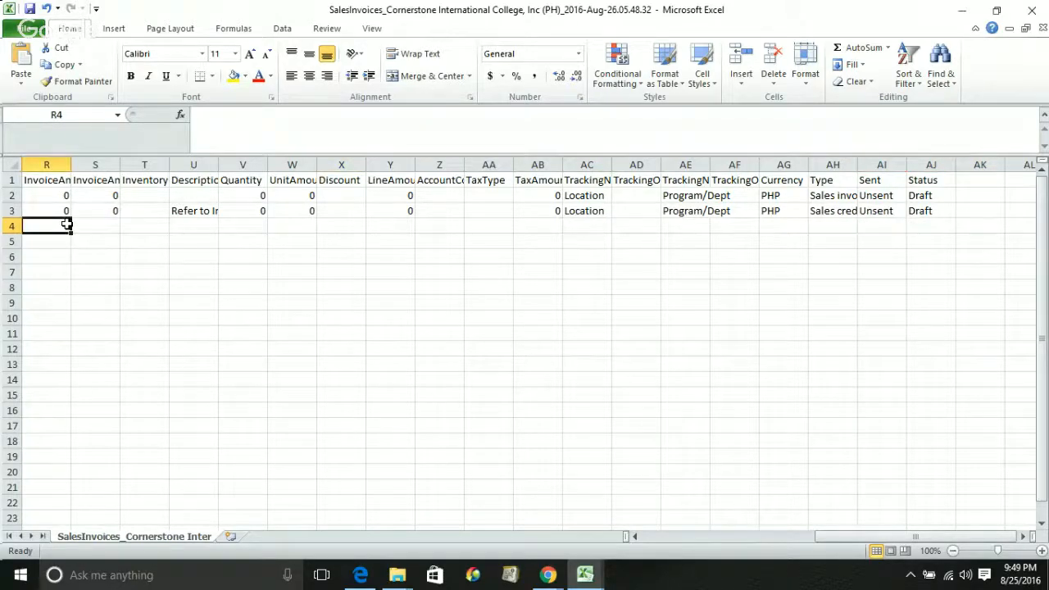
pyautogui.hotkey('shift', 'Tab')
pyautogui.hotkey('shift', 'Tab')
pyautogui.hotkey('shift', 'Tab')
pyautogui.hotkey('shift', 'Tab')
pyautogui.hotkey('shift', 'Tab')
pyautogui.hotkey('shift', 'Tab')
pyautogui.hotkey('shift', 'Tab')
pyautogui.hotkey('shift', 'Tab')
pyautogui.hotkey('shift', 'Tab')
pyautogui.hotkey('shift', 'Tab')
pyautogui.hotkey('shift', 'Tab')
pyautogui.hotkey('shift', 'Tab')
pyautogui.hotkey('shift', 'Tab')
pyautogui.hotkey('shift', 'Tab')
pyautogui.hotkey('shift', 'Tab')
pyautogui.hotkey('shift', 'Tab')
pyautogui.hotkey('shift', 'Tab')
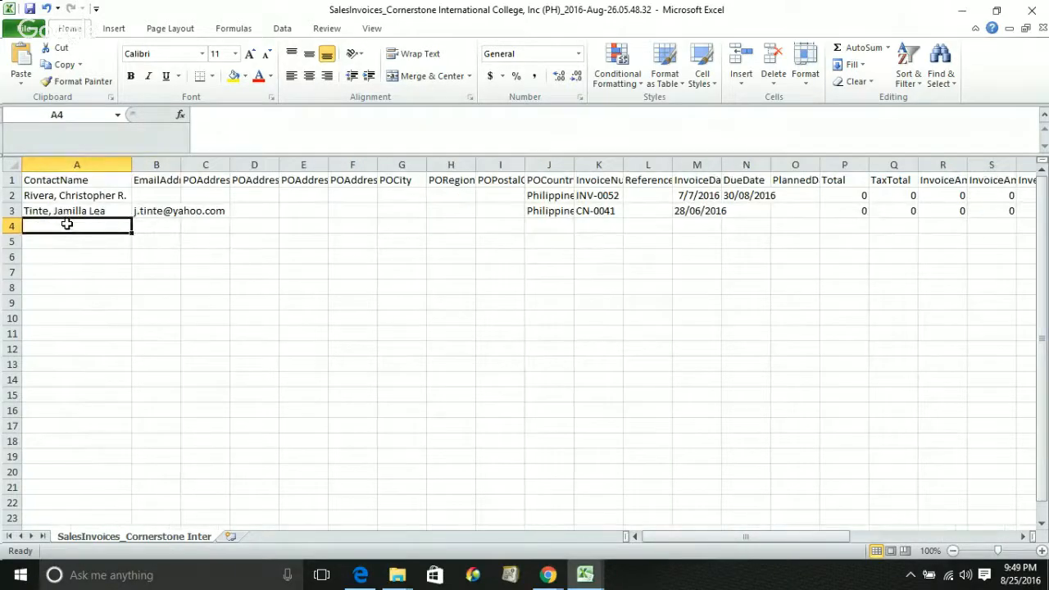
# Select the exported rows across to column G, then leave Excel for the browser
pyautogui.hotkey('shift', 'Down')
pyautogui.hotkey('shift', 'Right')
pyautogui.hotkey('shift', 'Right')
pyautogui.hotkey('shift', 'Right')
pyautogui.hotkey('shift', 'Right')
pyautogui.hotkey('shift', 'Right')
pyautogui.hotkey('shift', 'Right')
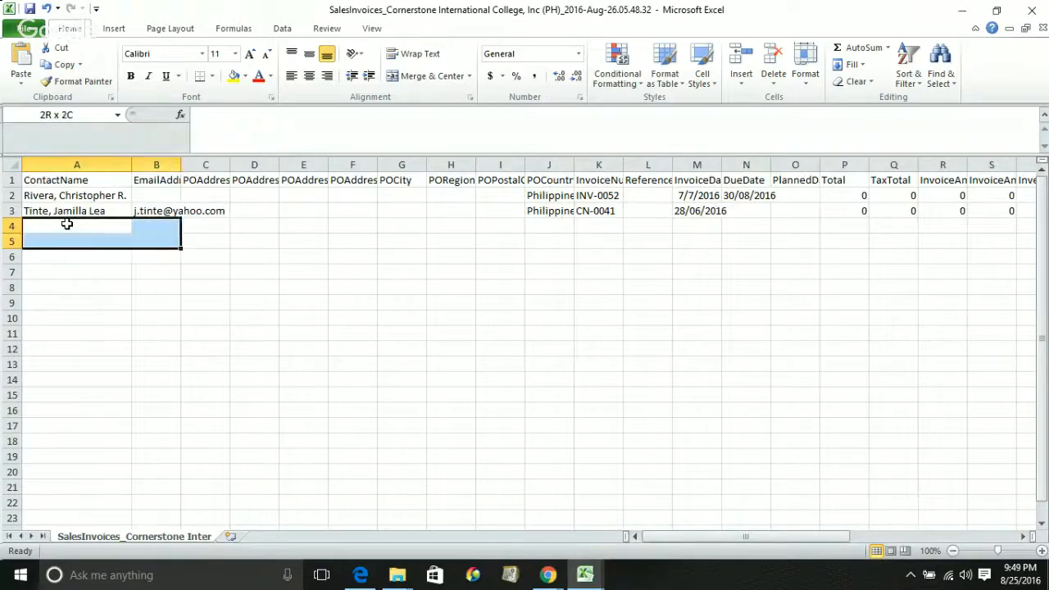
pyautogui.press('Right')
pyautogui.press('Right')
pyautogui.press('Right')
pyautogui.press('Right')
pyautogui.press('Right')
pyautogui.press('Right')
pyautogui.press('Right')
pyautogui.press('Right')
pyautogui.press('Right')
pyautogui.press('Right')
pyautogui.press('Right')
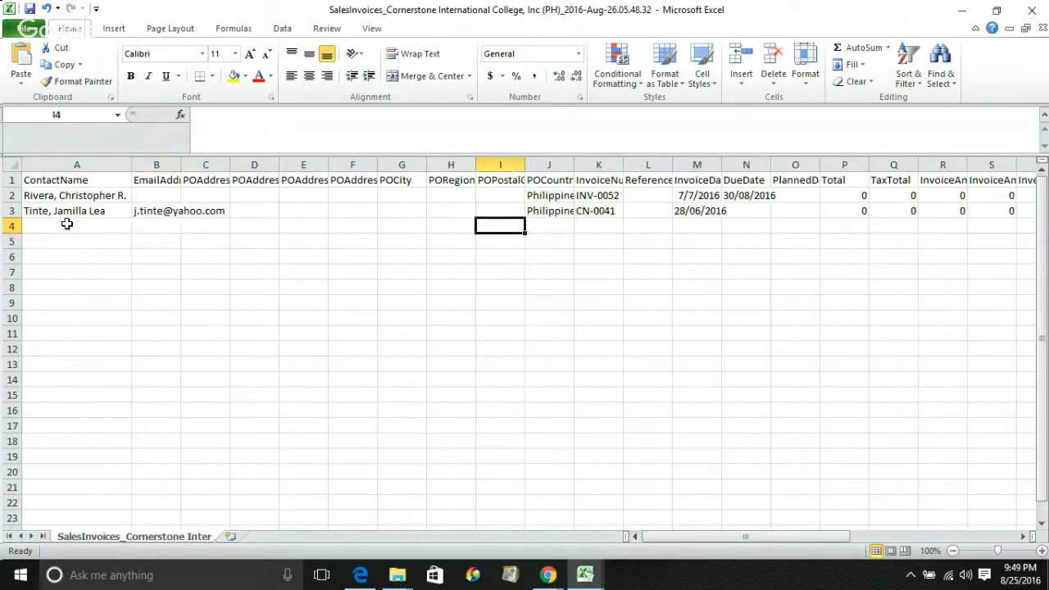
pyautogui.hotkey('alt', 'Tab')
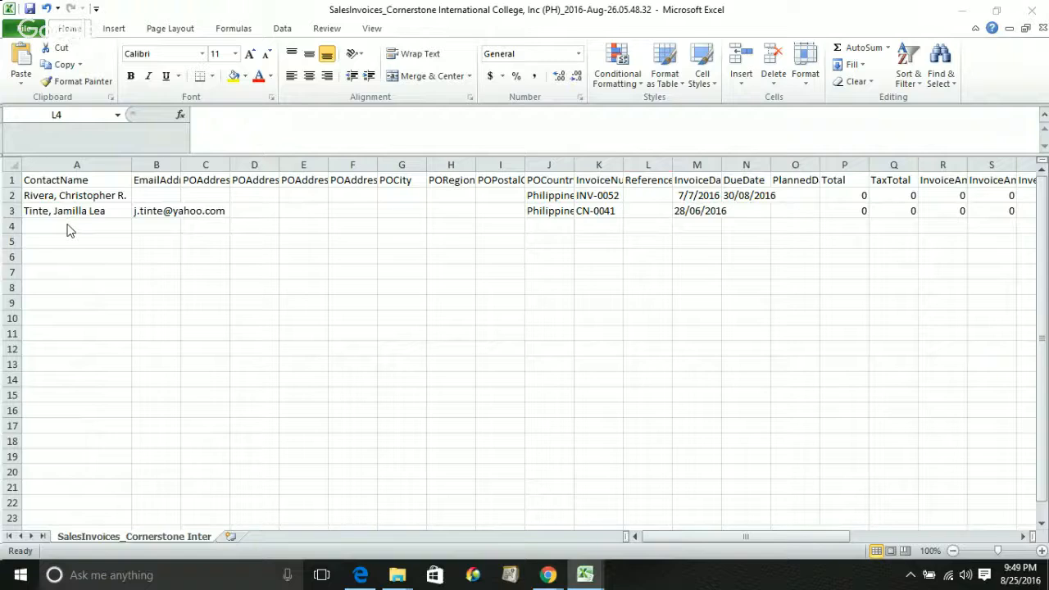
pyautogui.click(79, 406)
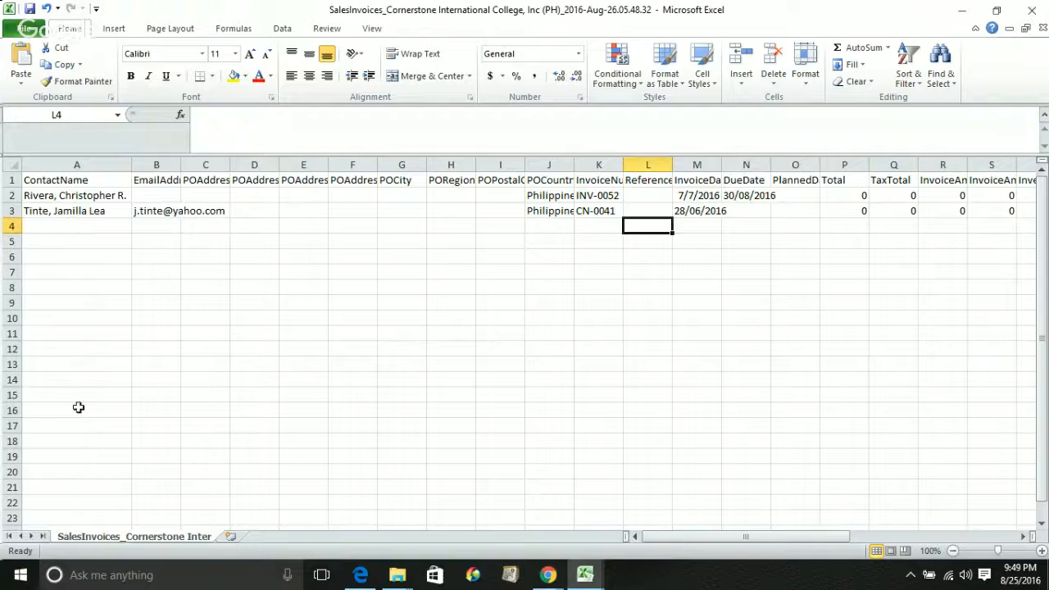
pyautogui.click(542, 577)
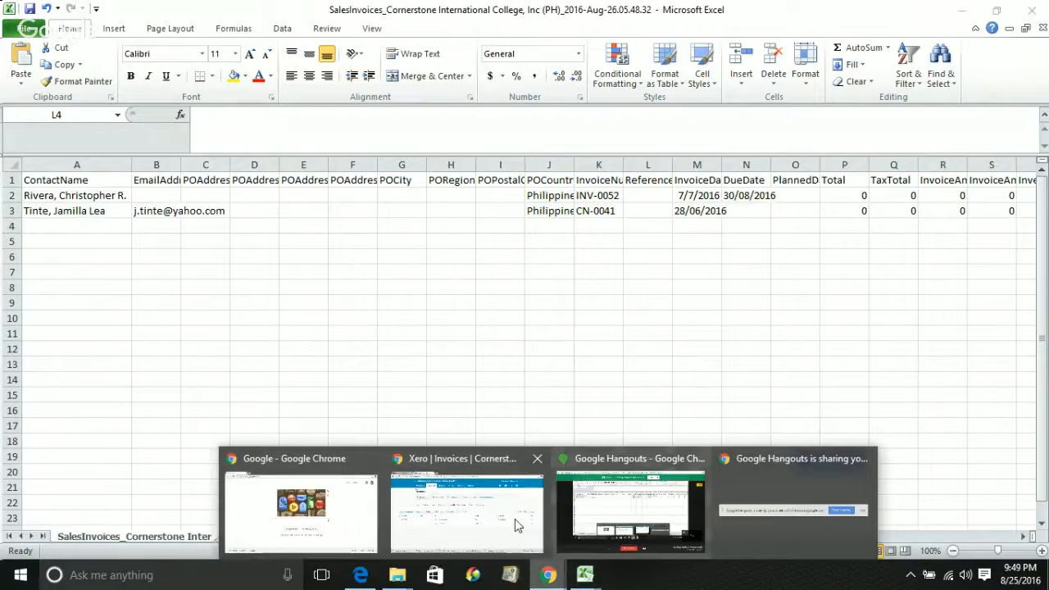
# Bring back Xero's Draft invoices list showing INV-0052 and CN-0041 at 0.00 PHP
pyautogui.click(515, 518)
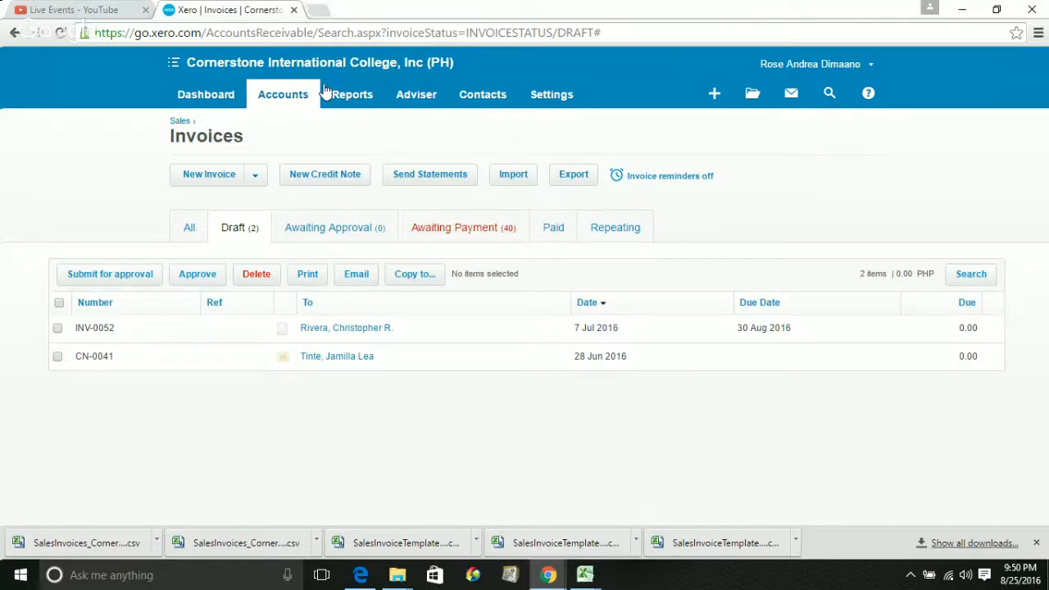
pyautogui.click(265, 98)
pyautogui.click(548, 583)
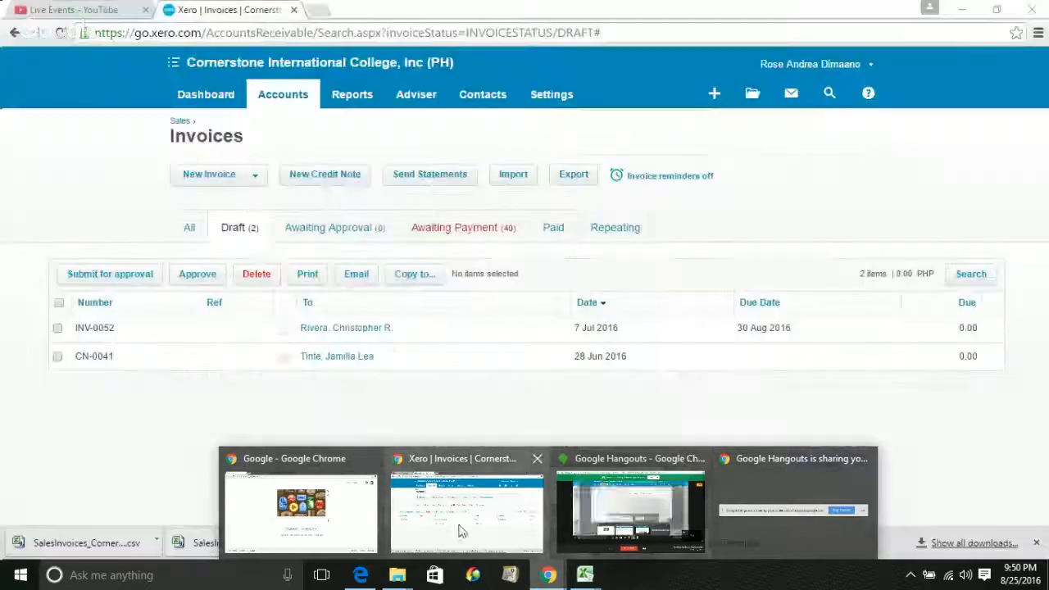
pyautogui.moveTo(627, 524)
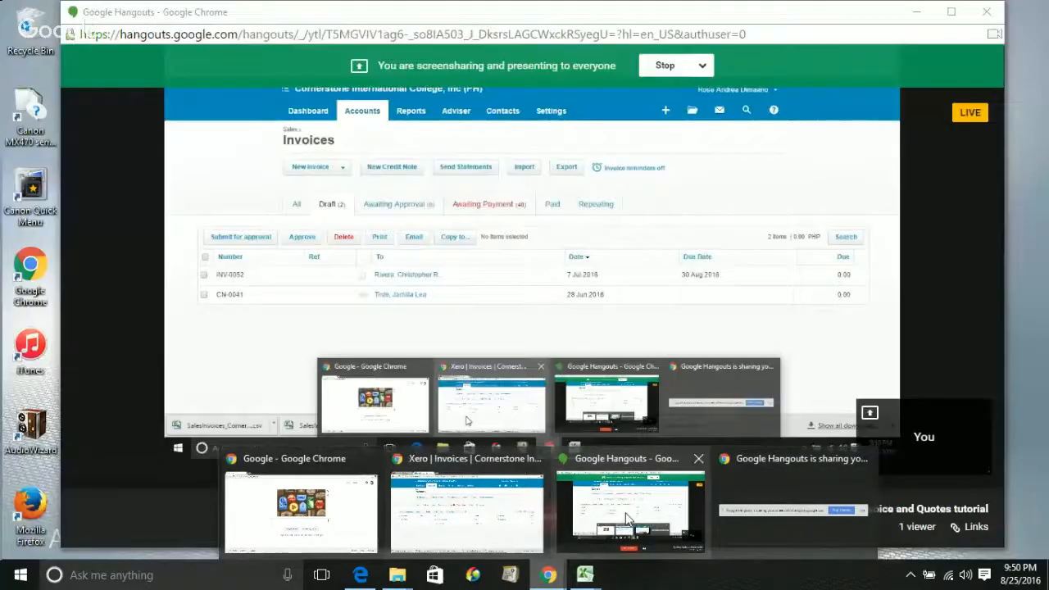
pyautogui.moveTo(432, 545)
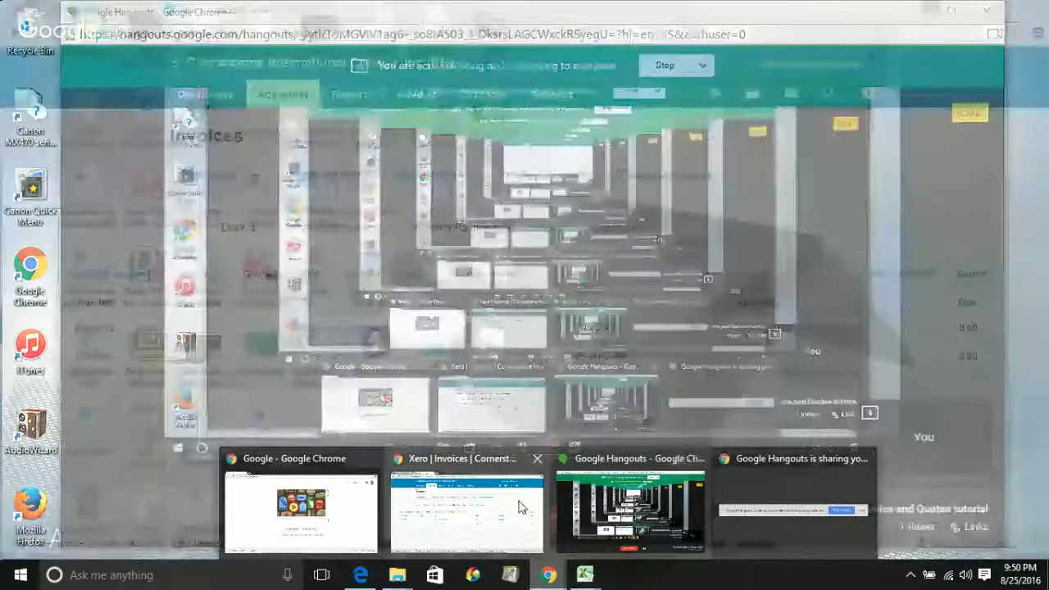
pyautogui.click(429, 524)
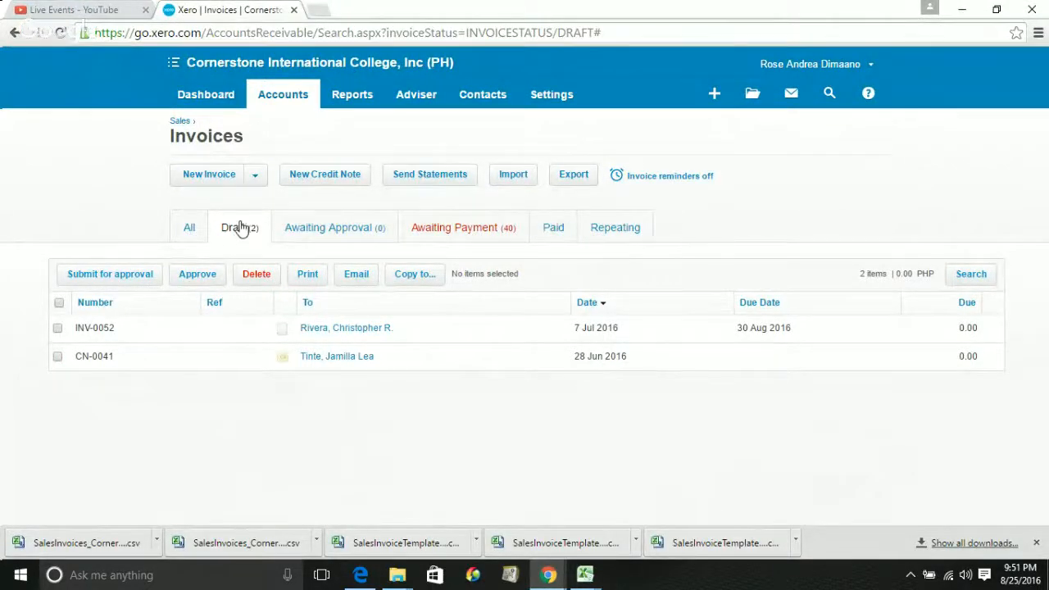
# Open draft invoice INV-0052, type 'c' in its Reference field, then bring Google Hangouts forward
pyautogui.click(338, 332)
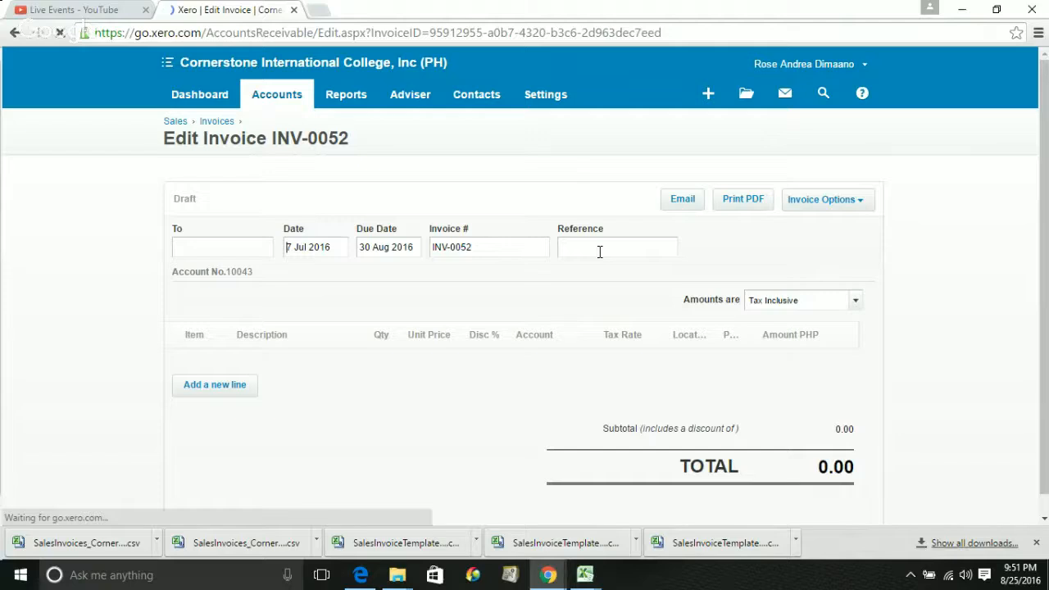
pyautogui.click(600, 252)
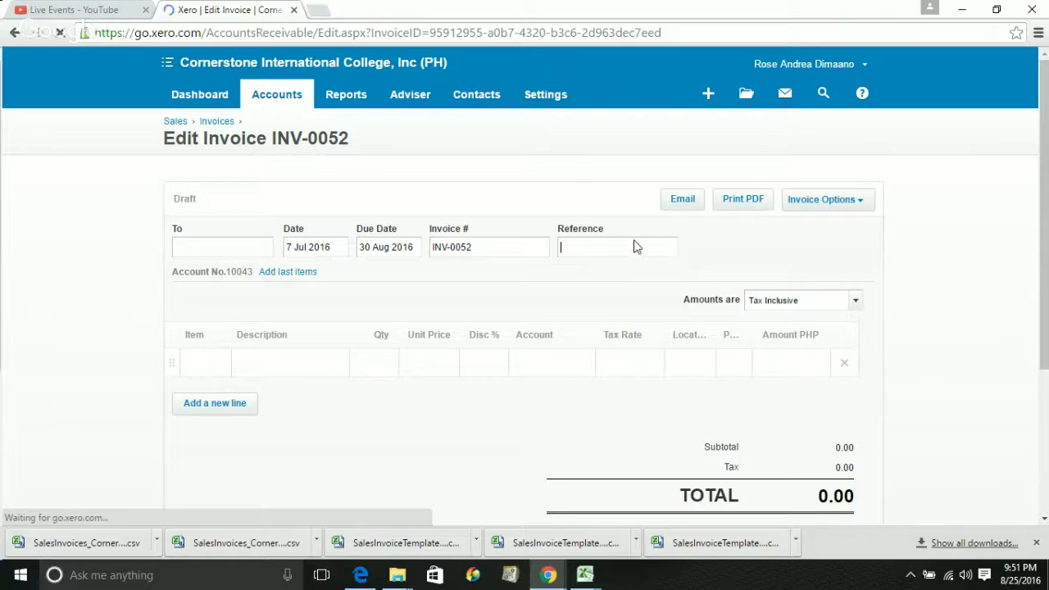
pyautogui.write('c')
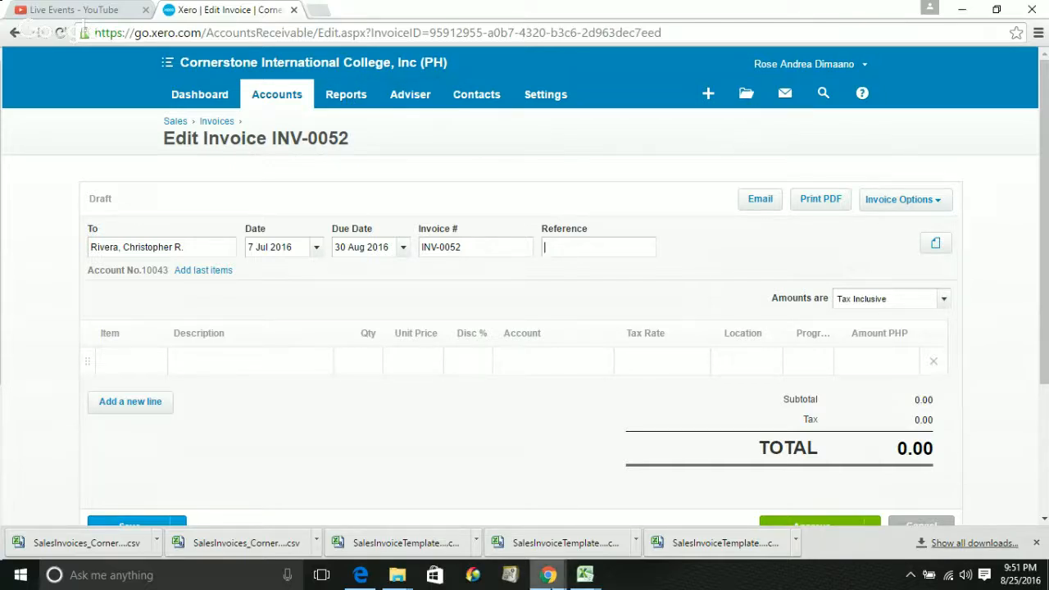
pyautogui.click(548, 575)
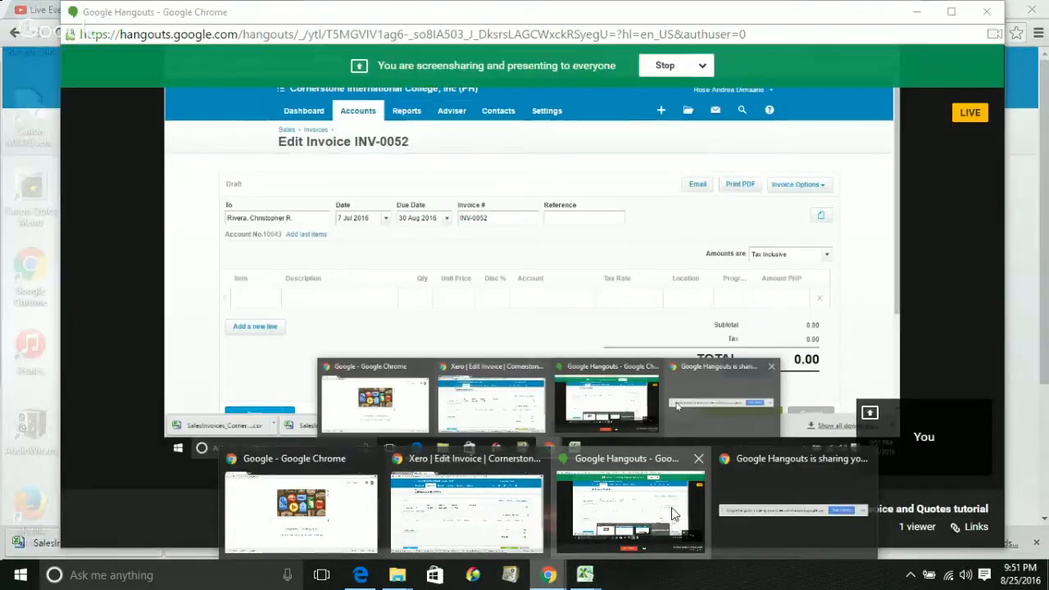
pyautogui.click(672, 512)
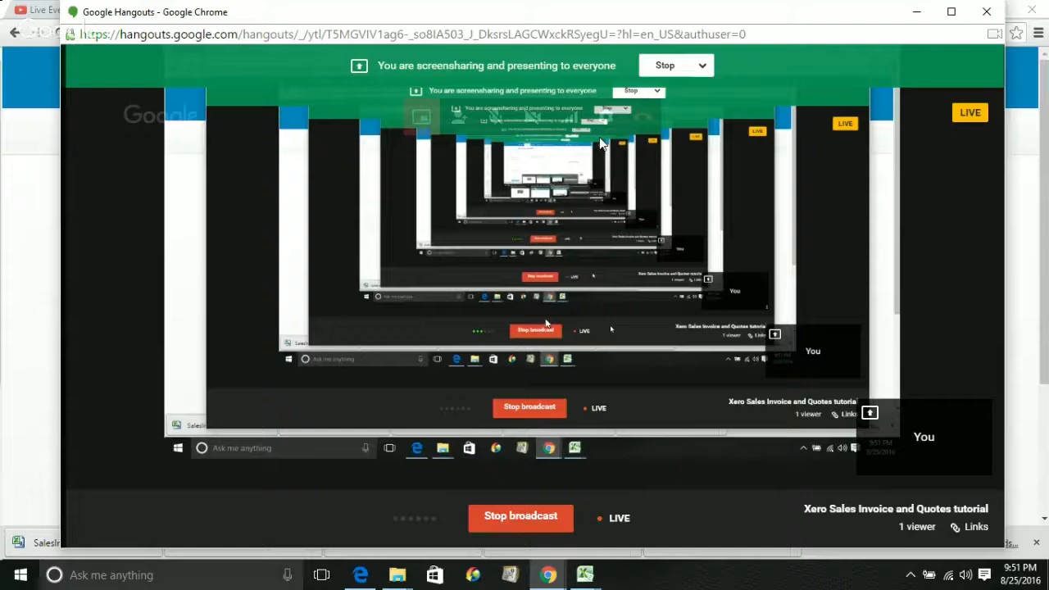